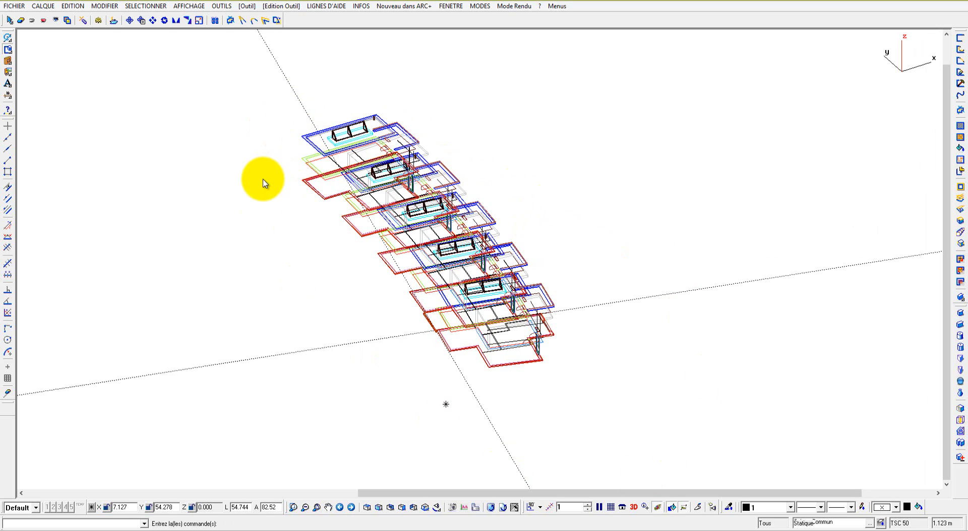
scroll(568, 306, "up", 5)
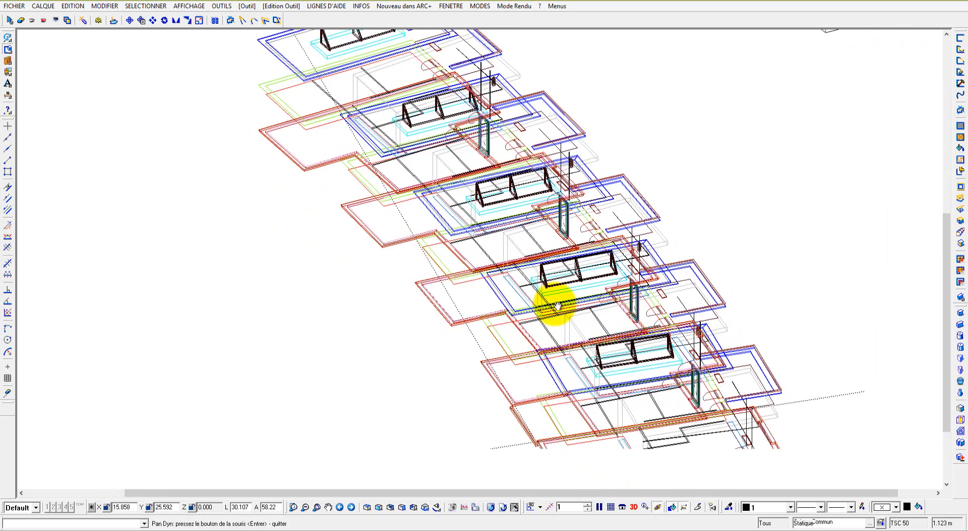
middle_click_drag(588, 367, 556, 313)
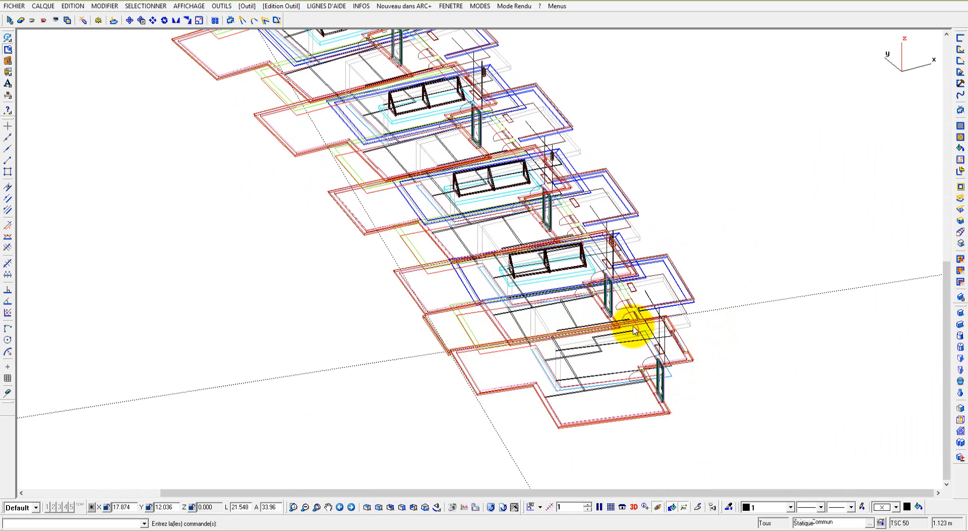
left_click(79, 6)
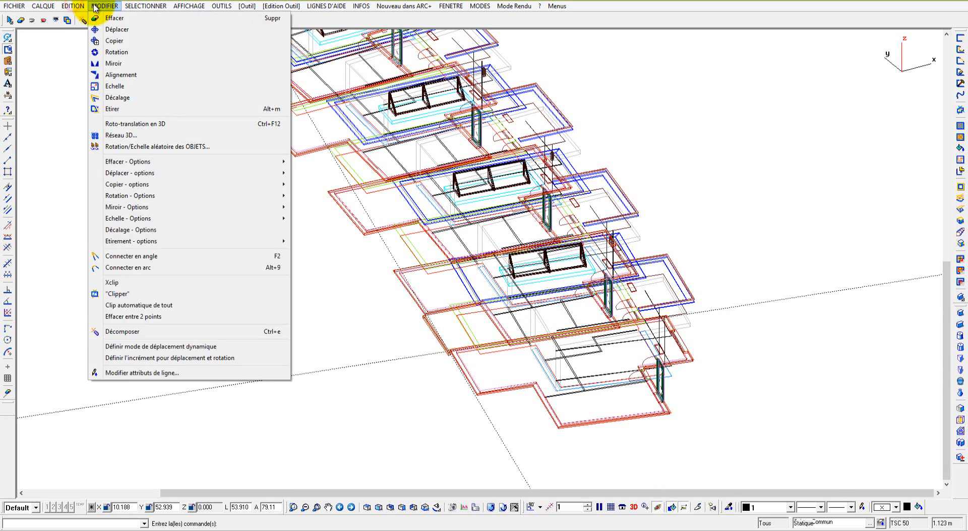
mouse_move(43, 6)
left_click(68, 134)
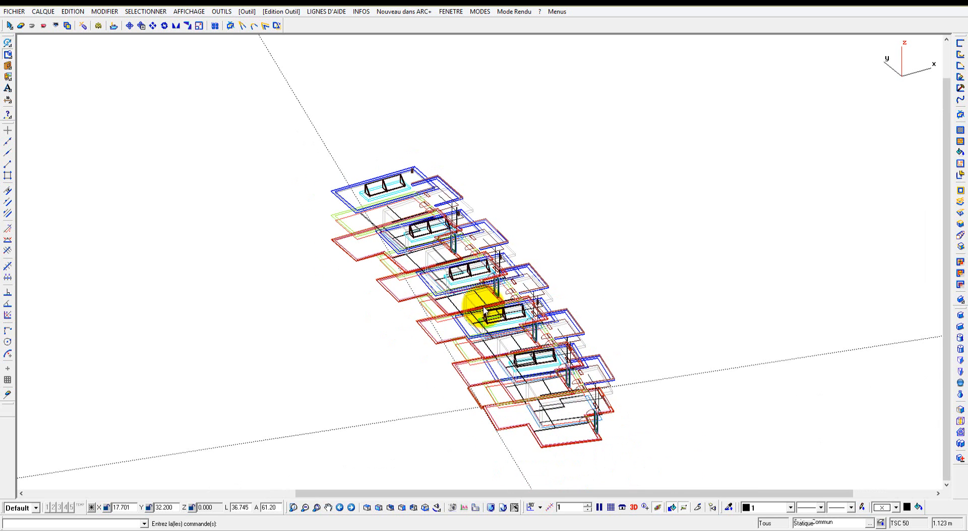
left_click_drag(497, 303, 413, 249)
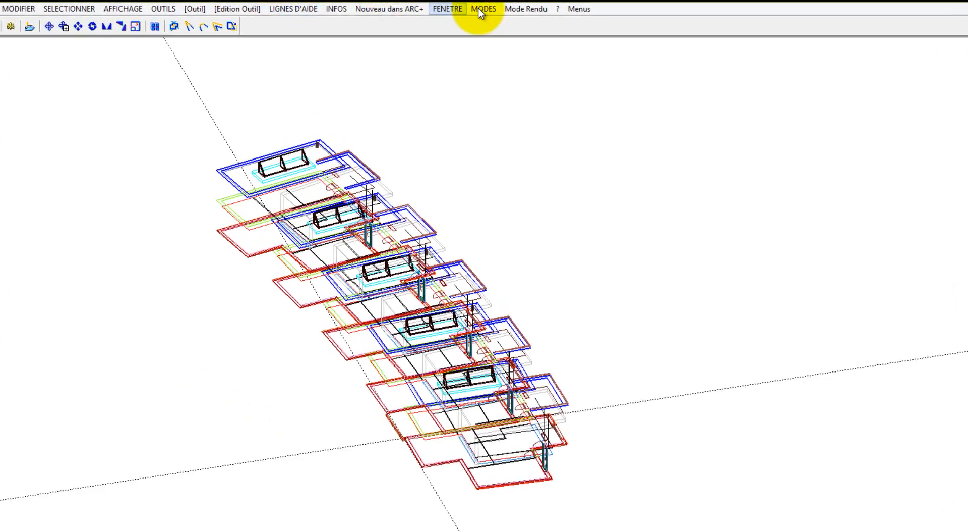
left_click(501, 14)
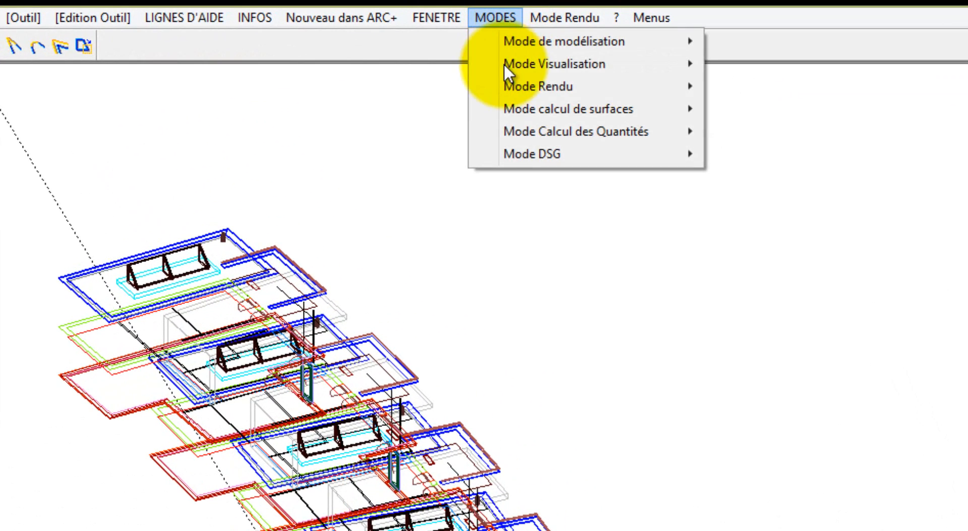
mouse_move(520, 70)
left_click(770, 35)
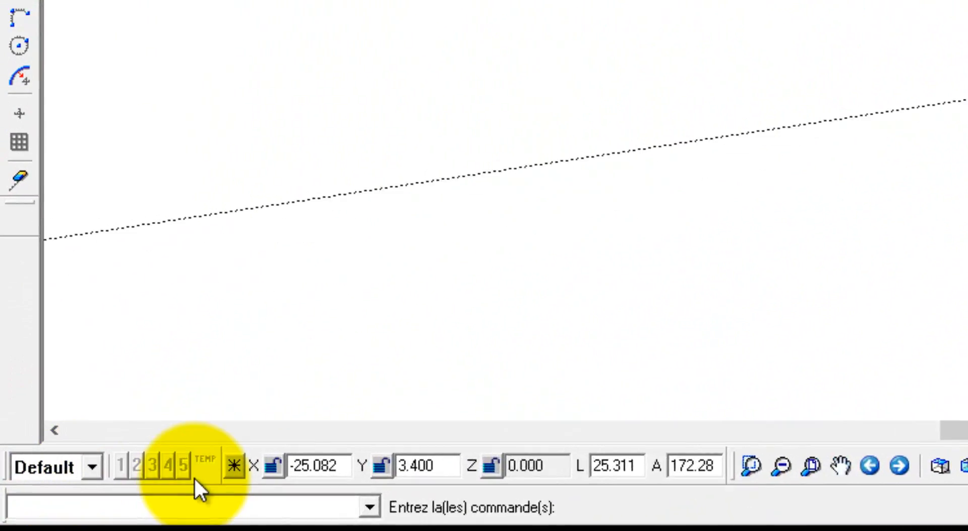
left_click(79, 462)
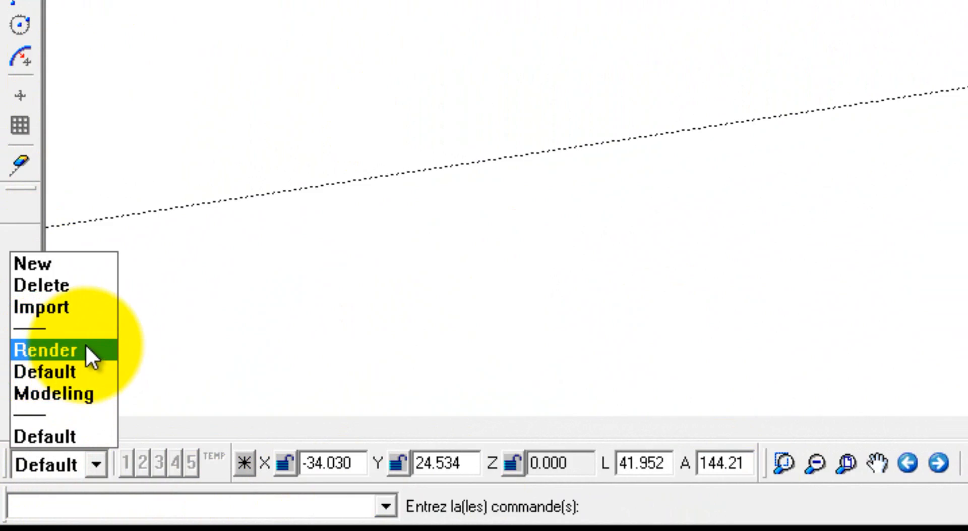
left_click(714, 504)
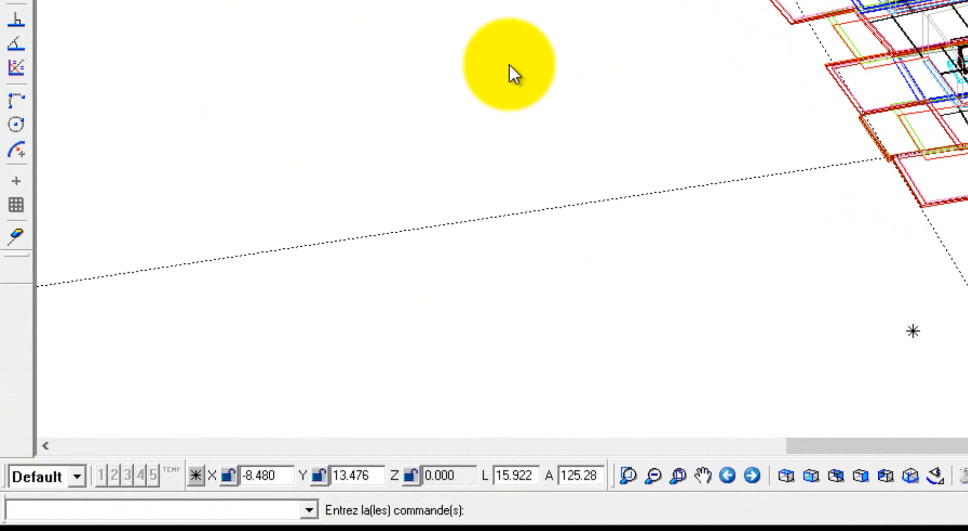
Create a new screen solution named Screen000 with its definitions copied from Default.
left_click(77, 475)
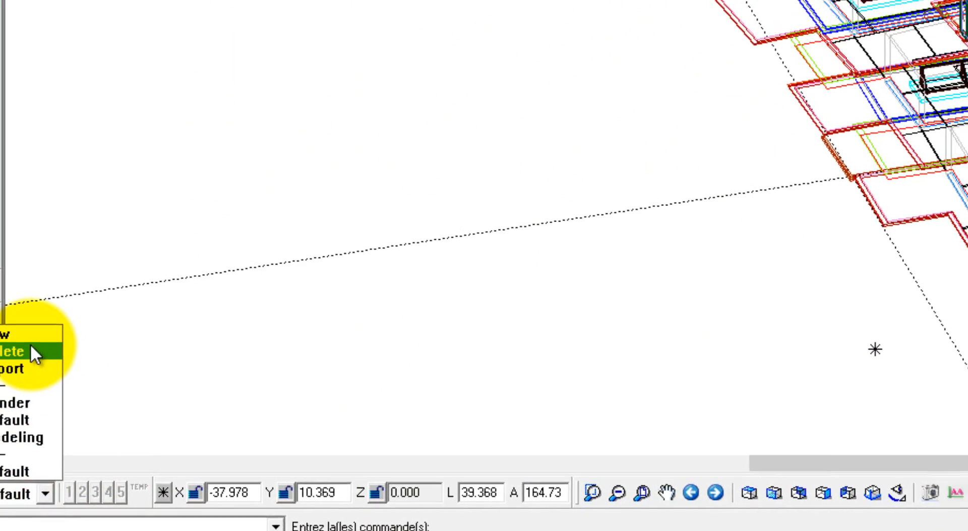
left_click(29, 334)
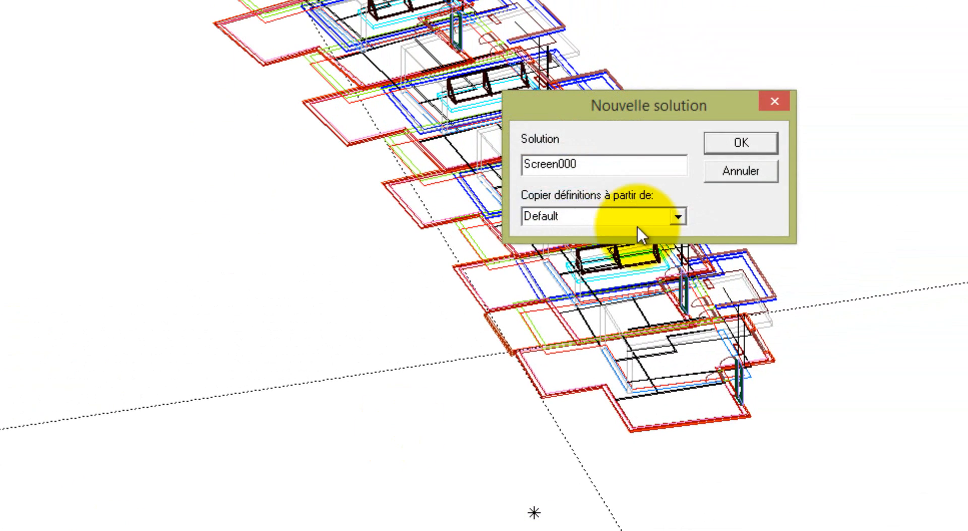
left_click_drag(595, 162, 477, 163)
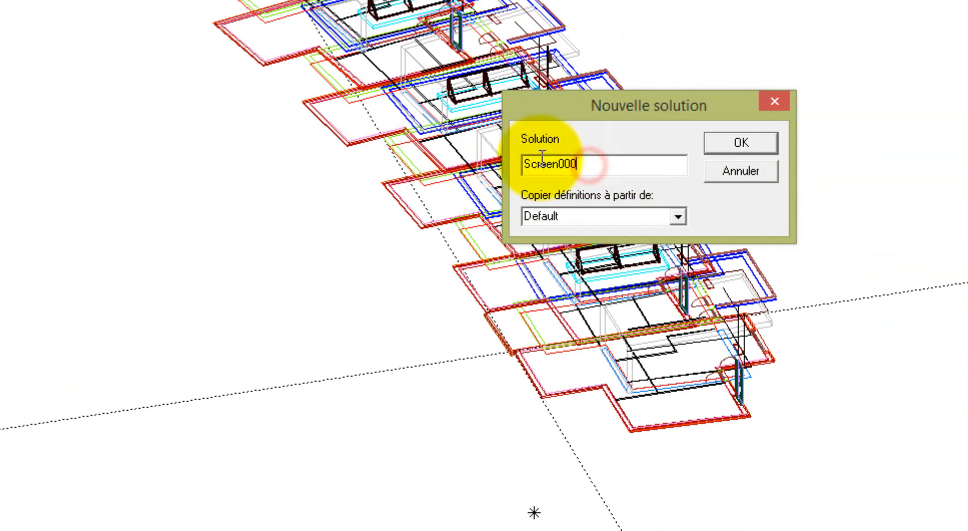
left_click(656, 166)
left_click(718, 147)
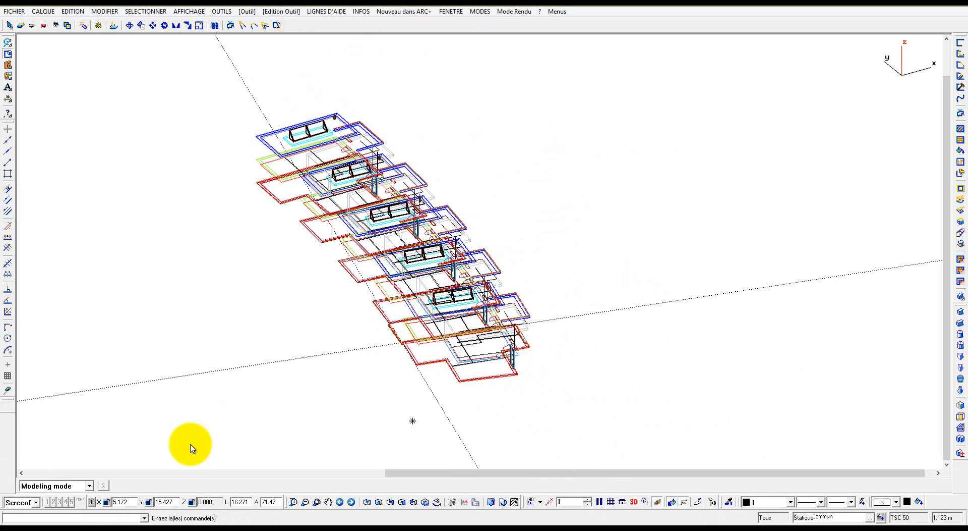
left_click(34, 502)
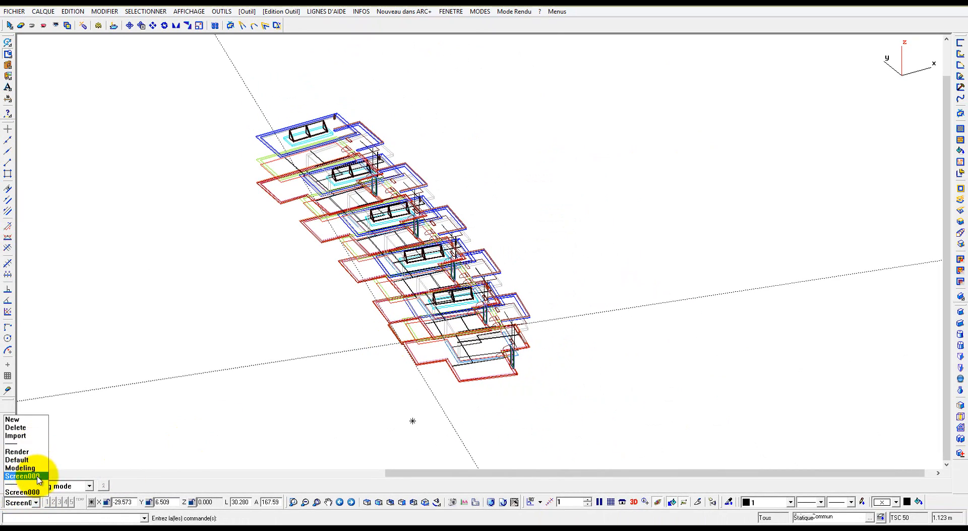
left_click(170, 482)
Split the drawing window into two side-by-side views, declining a horizontal division, and widen the plan view.
right_click(600, 257)
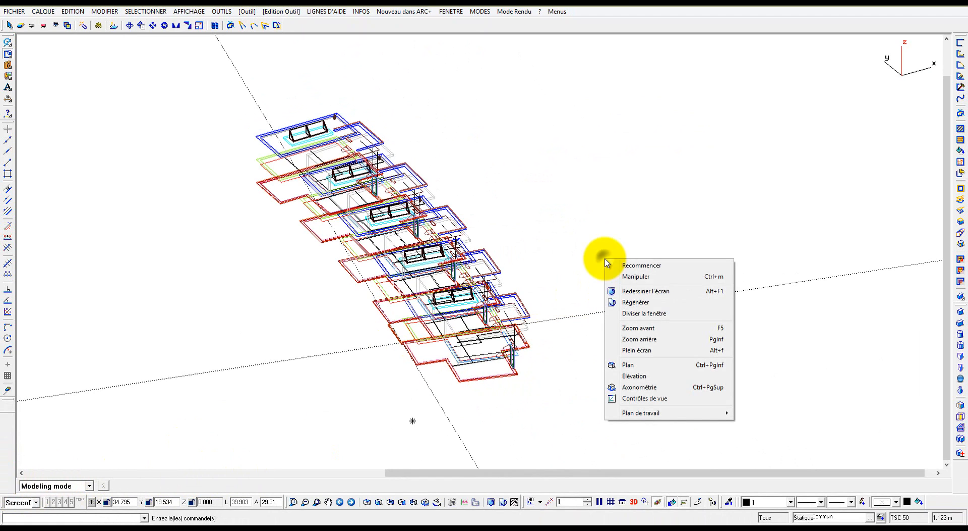
left_click(640, 312)
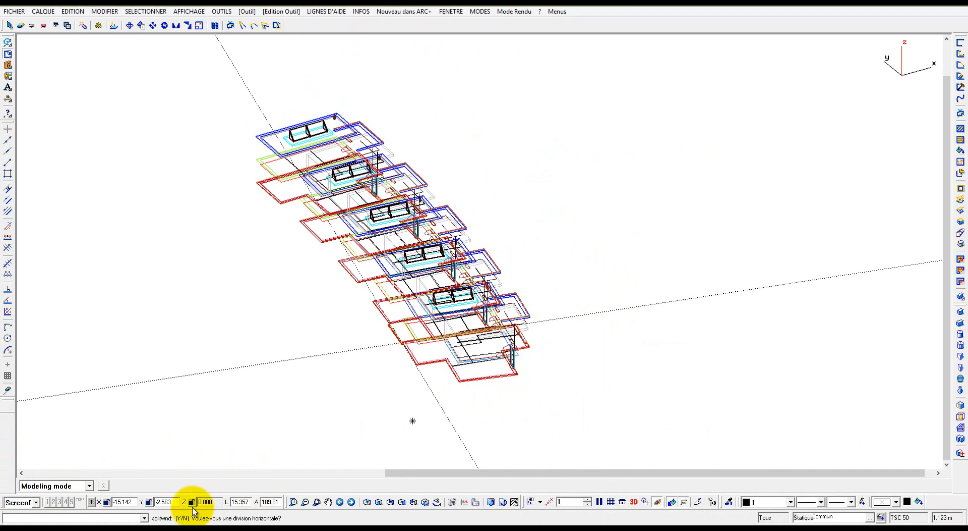
scroll(193, 506, "up", 1)
scroll(604, 288, "down", 2)
scroll(605, 293, "down", 1)
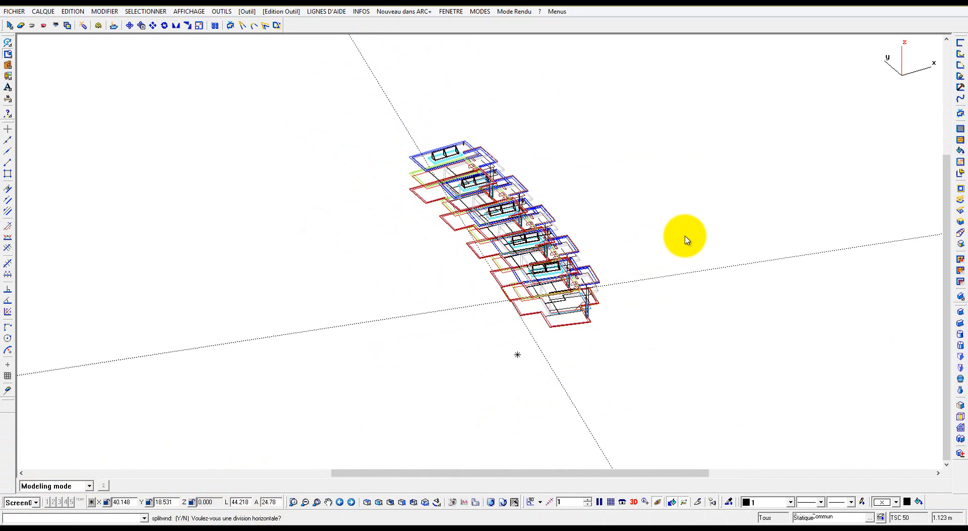
key("n")
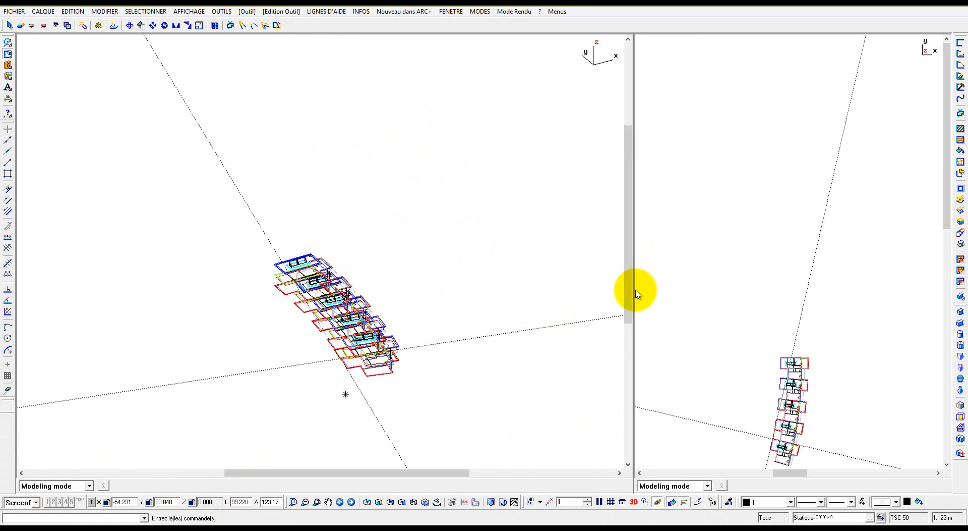
left_click_drag(633, 290, 424, 302)
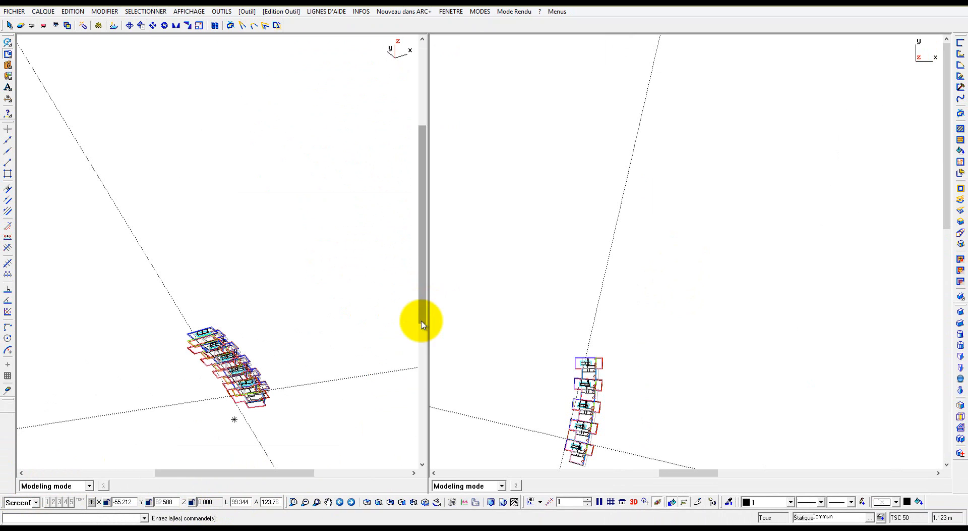
Set the plan view to Render Mode, enlarge it to most of the window, and fit the model in the narrowed modeling view.
left_click(490, 486)
left_click(489, 495)
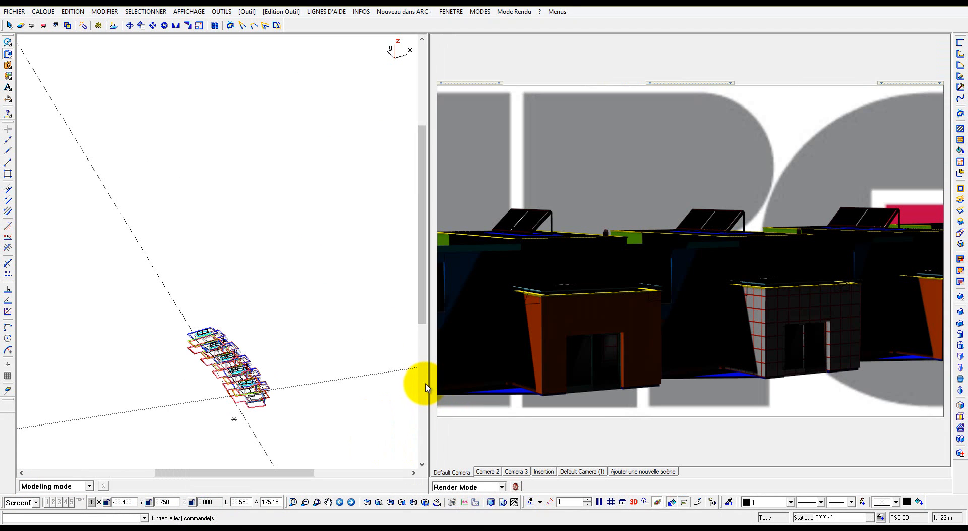
left_click_drag(428, 383, 258, 382)
scroll(169, 300, "up", 4)
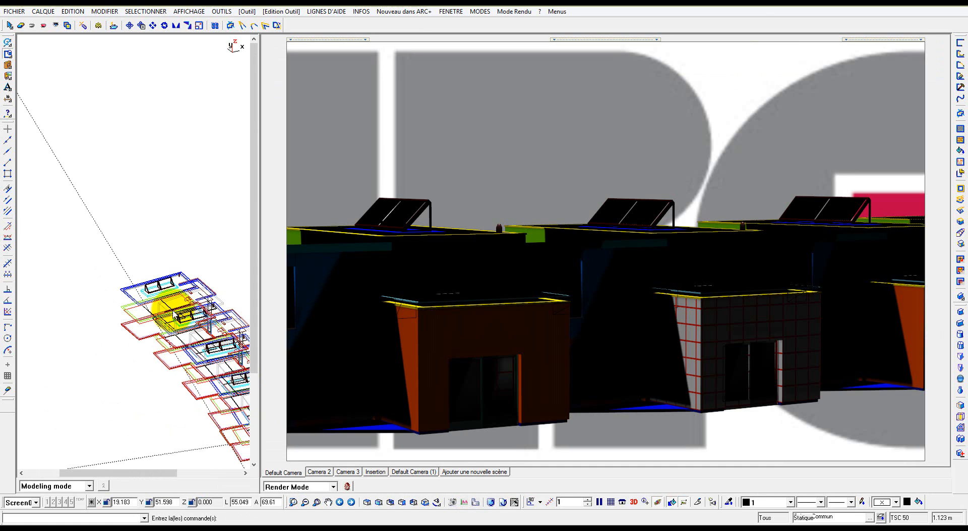
scroll(169, 300, "down", 5)
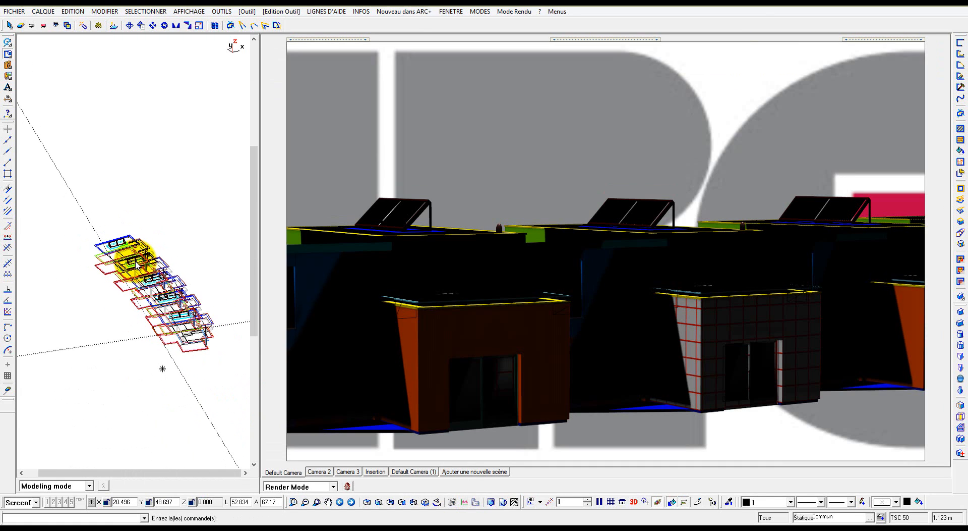
scroll(172, 308, "up", 3)
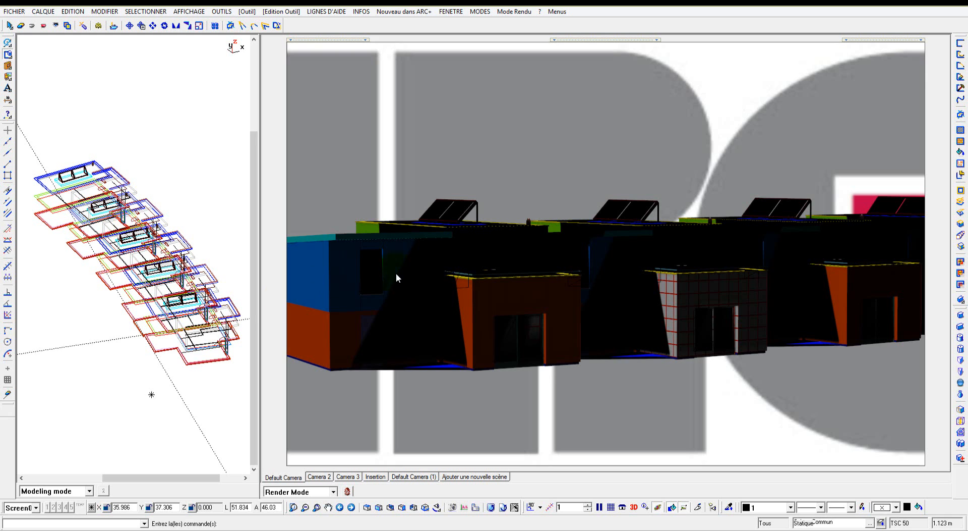
Switch the active screen solution from Screen000 to Default and finally to Render.
left_click(37, 507)
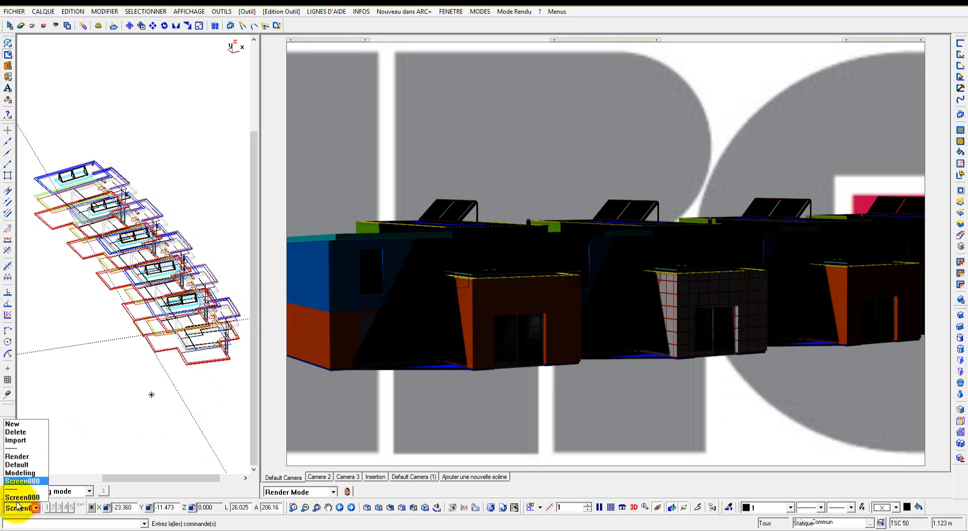
left_click(17, 461)
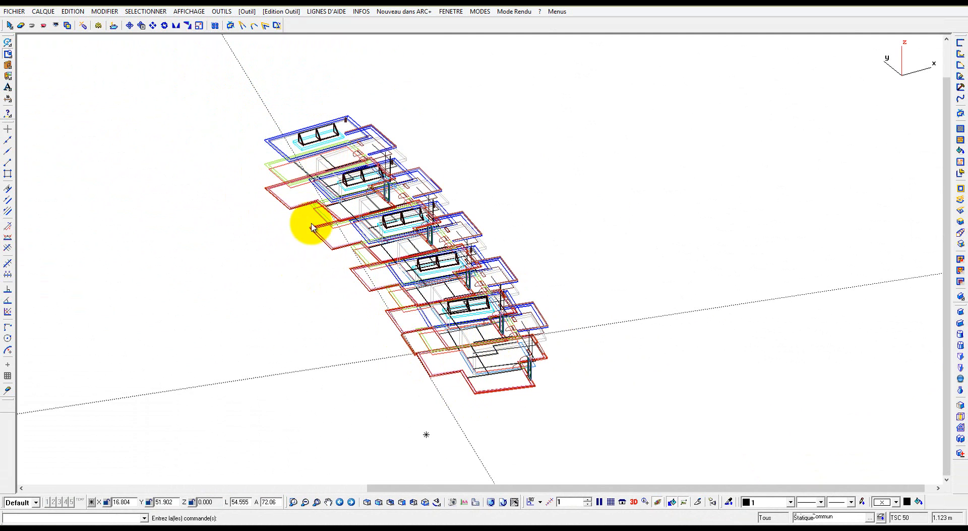
left_click(659, 502)
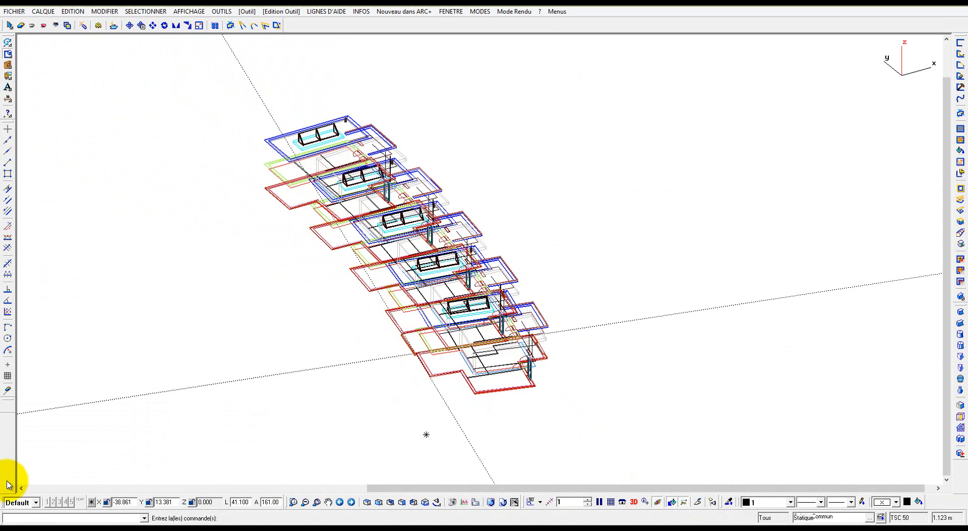
left_click(24, 503)
left_click(28, 454)
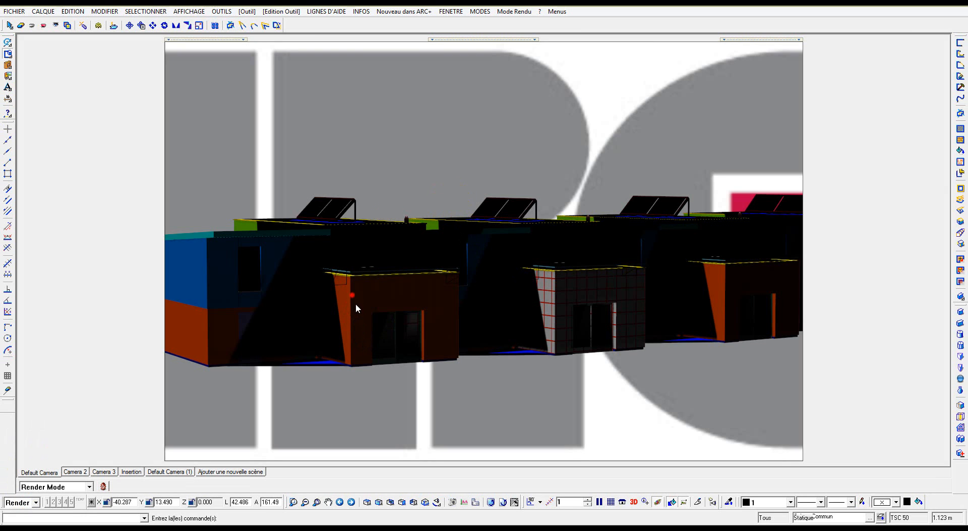
Examine the rendered scene from several angles and distances, bringing the entire row of houses into view.
scroll(395, 309, "down", 2)
left_click_drag(422, 293, 417, 323)
left_click_drag(507, 318, 528, 310)
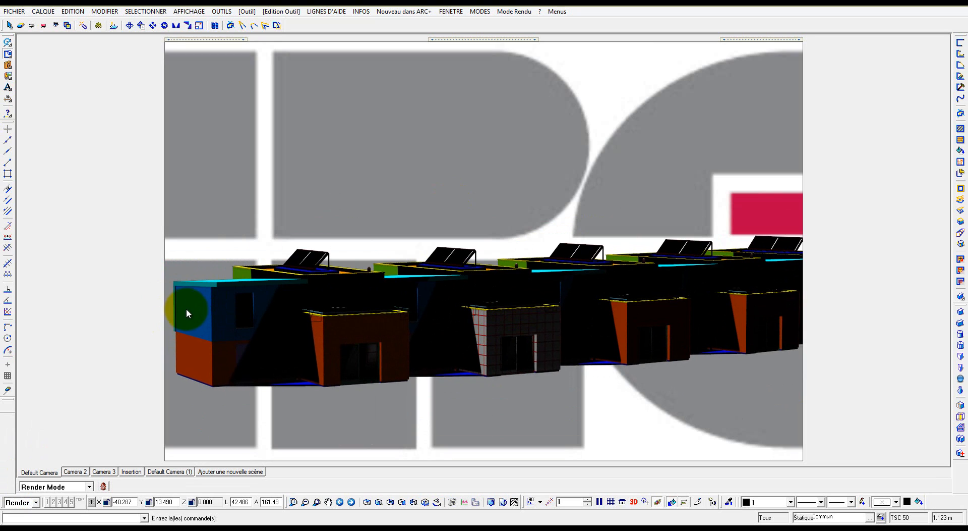
left_click_drag(321, 334, 351, 298)
middle_click_drag(349, 295, 407, 343)
scroll(389, 336, "down", 4)
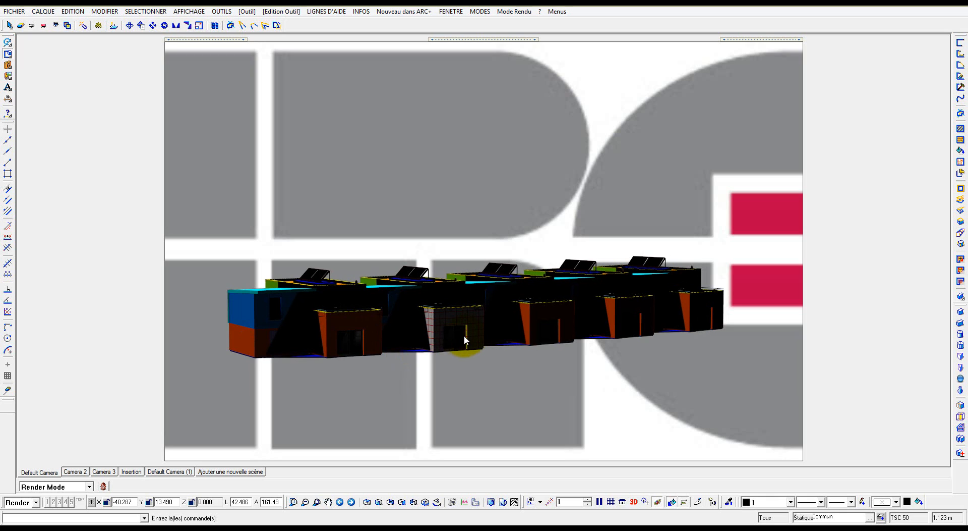
mouse_move(200, 59)
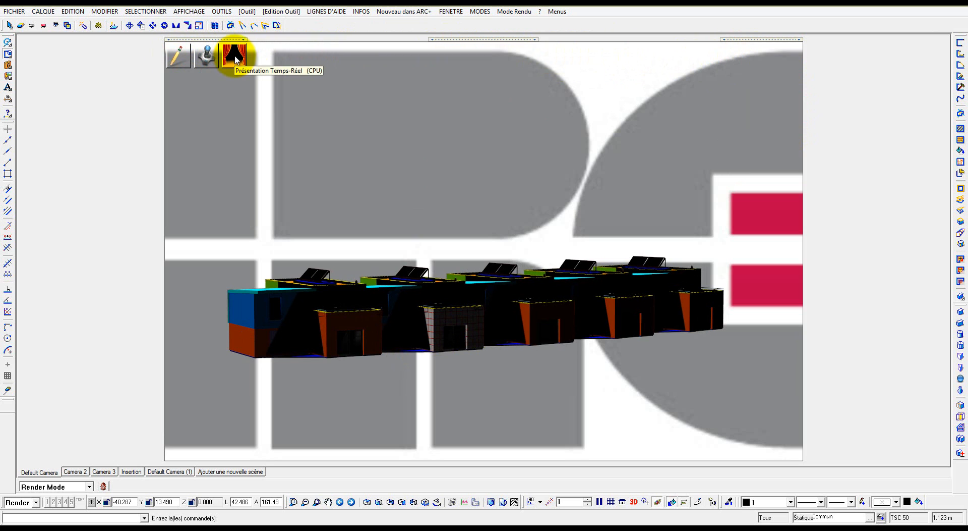
middle_click_drag(403, 314, 422, 301)
mouse_move(176, 52)
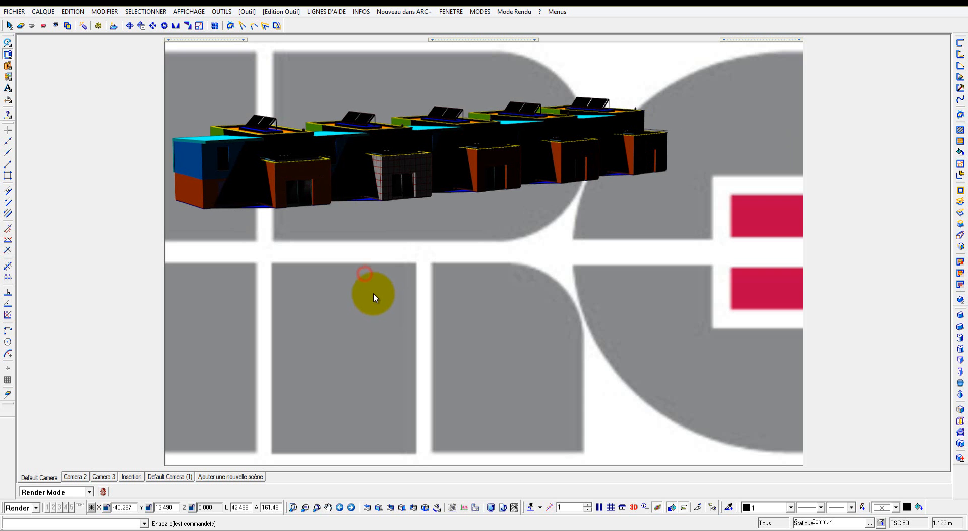
mouse_move(361, 247)
middle_mouse_down()
mouse_move(380, 272)
mouse_move(379, 303)
middle_mouse_up()
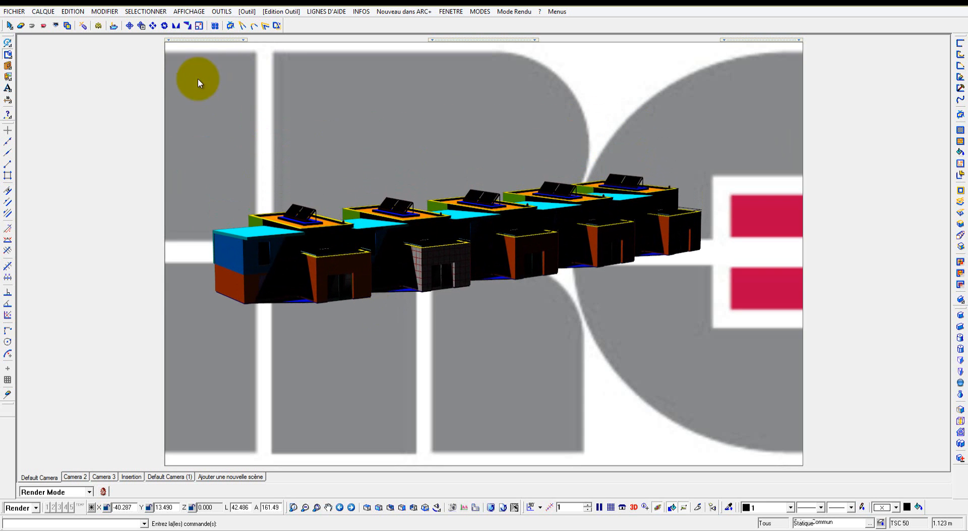
Switch the render display to the joystick mode and view the row of houses from slightly different angles.
left_click(204, 52)
left_click_drag(371, 254, 376, 248)
left_click_drag(352, 256, 377, 301)
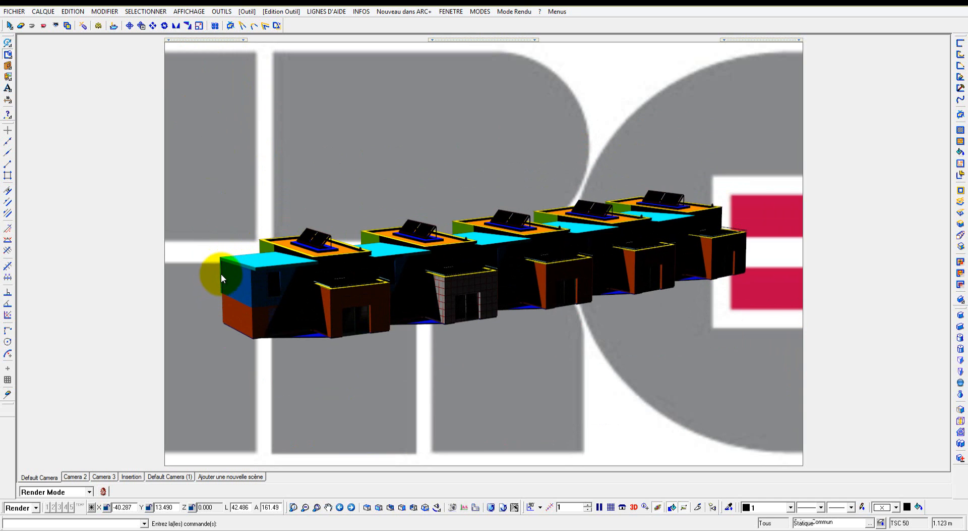
left_click_drag(372, 295, 486, 313)
Switch the render display to Présentation Temps-Réel (CPU).
mouse_move(228, 44)
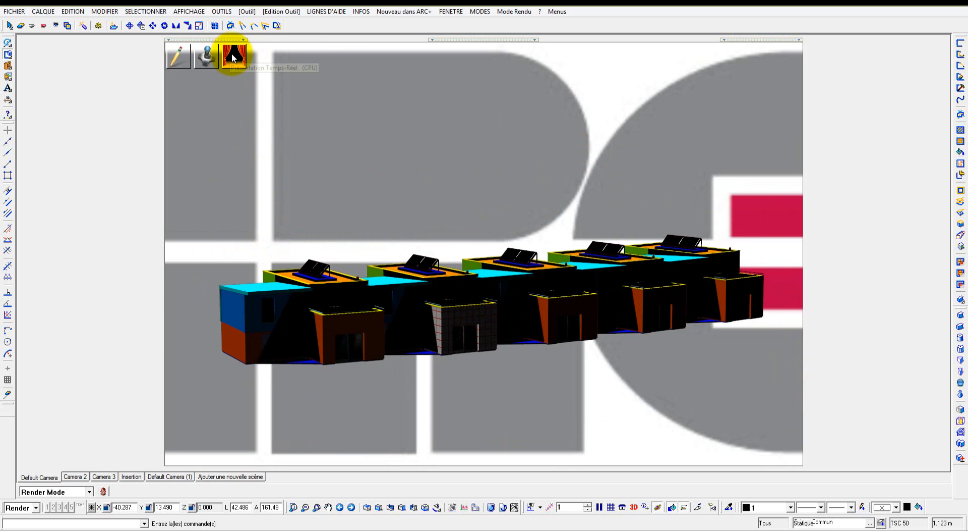
left_click(233, 57)
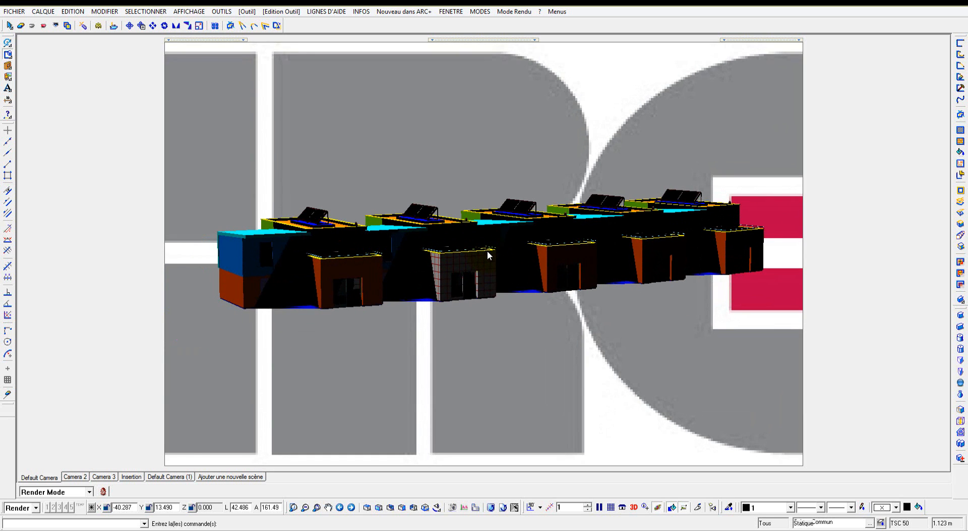
Apply the ray-traced CPU presentation display to the row of houses.
mouse_move(241, 47)
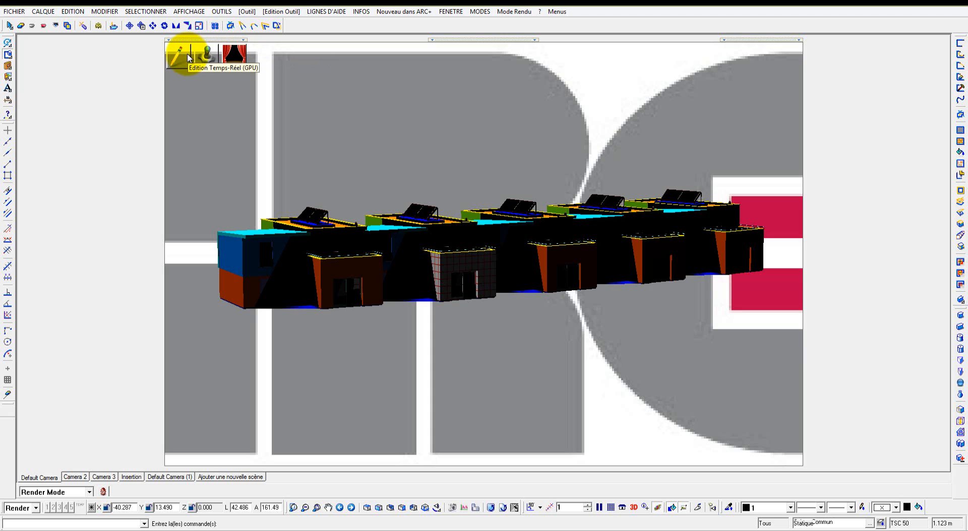
left_click(235, 60)
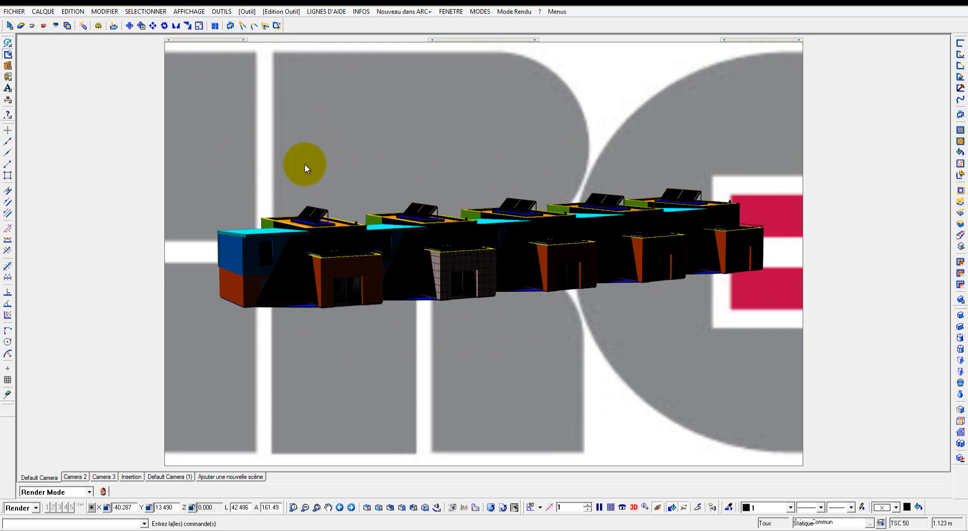
Open the Paramètres Temps-Réel dialog, move it clear of the houses, and review the Edition Dynamique and Navigation options.
mouse_move(234, 56)
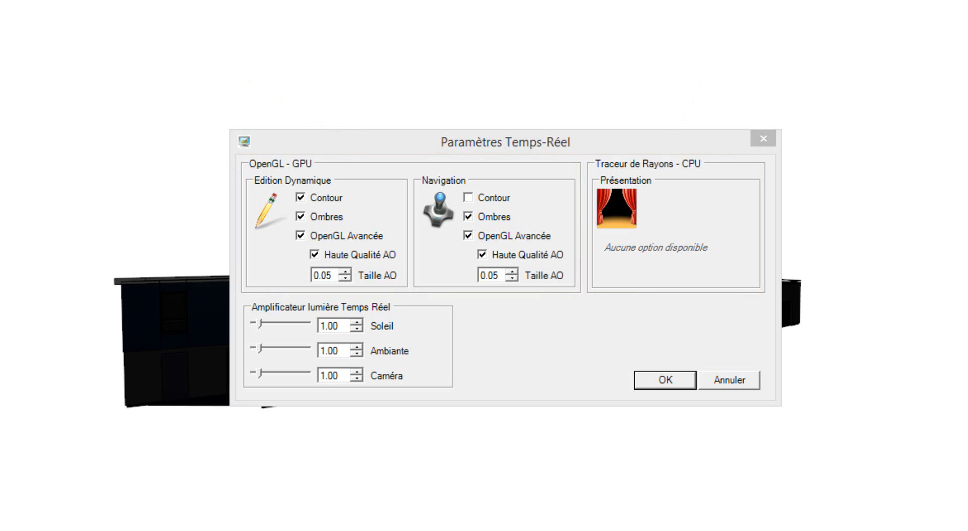
left_click_drag(460, 142, 554, 71)
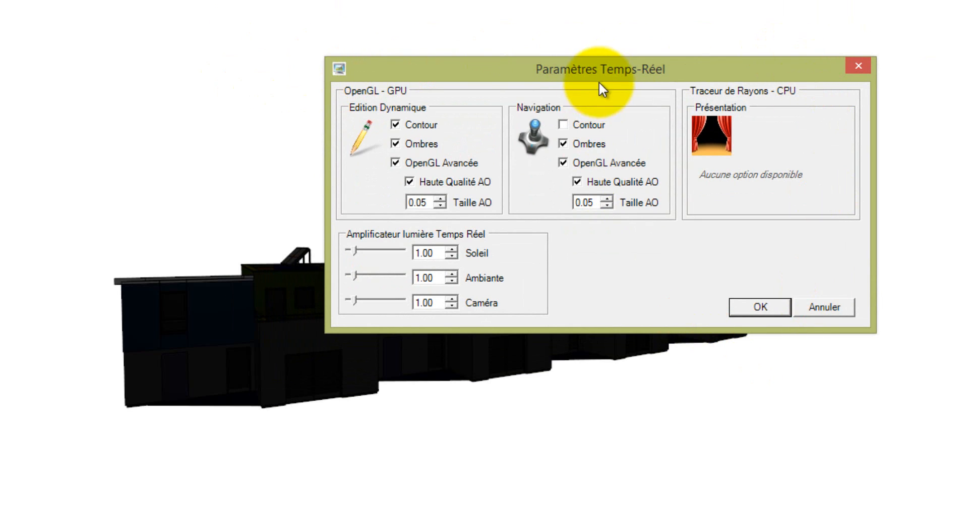
left_click_drag(584, 72, 604, 63)
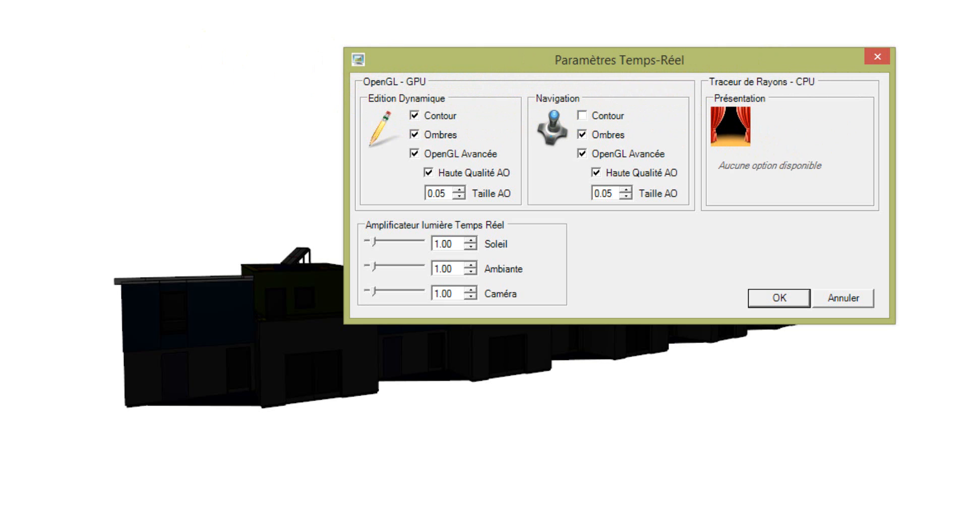
left_click_drag(598, 60, 605, 58)
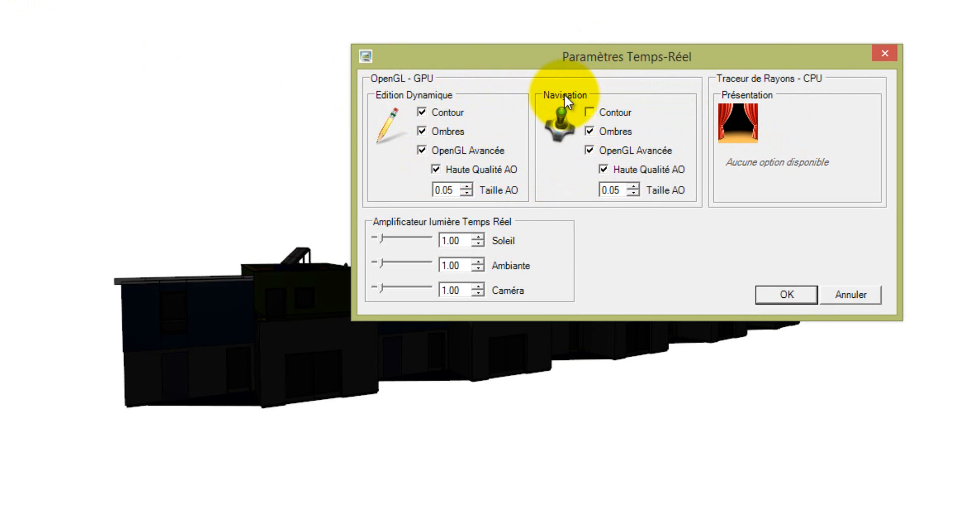
left_click(589, 112)
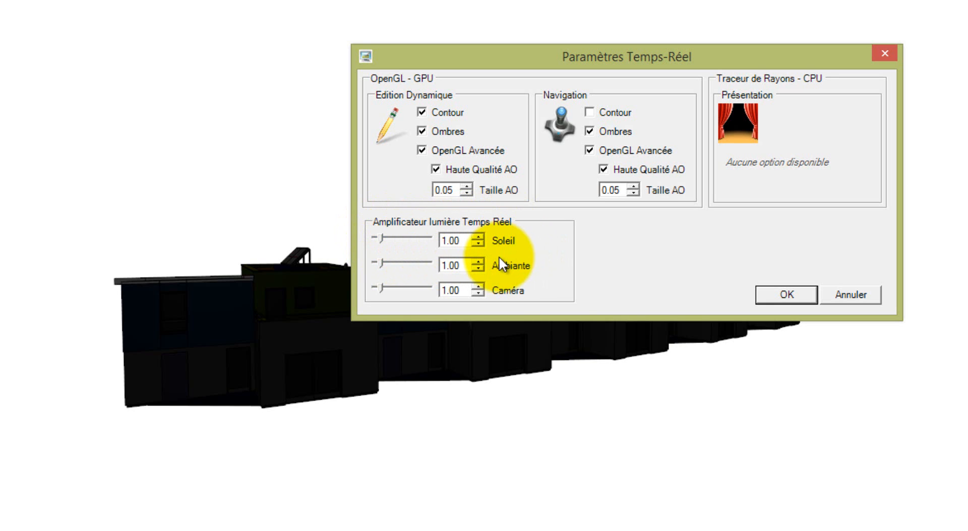
Examine the real-time light amplifier values for Soleil, Ambiante and Caméra, and accept the dialog.
double_click(449, 266)
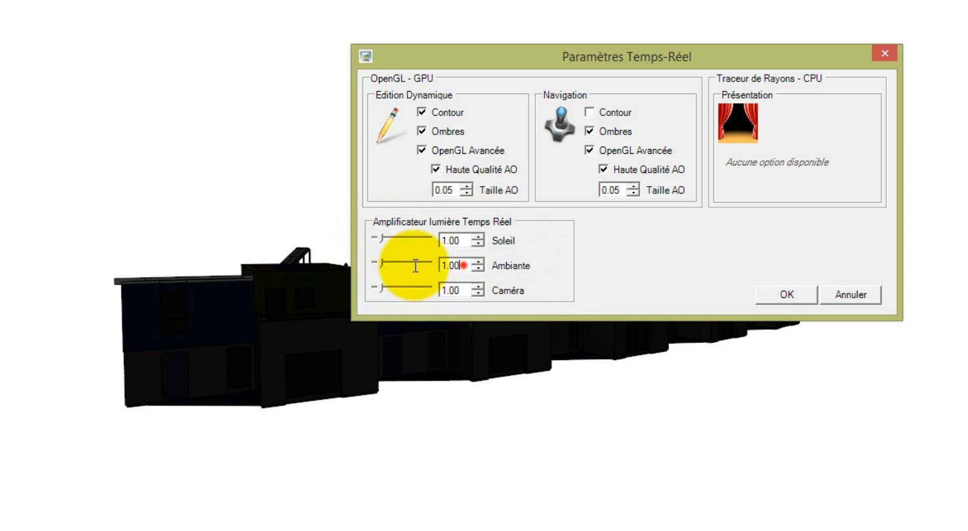
left_click(460, 266)
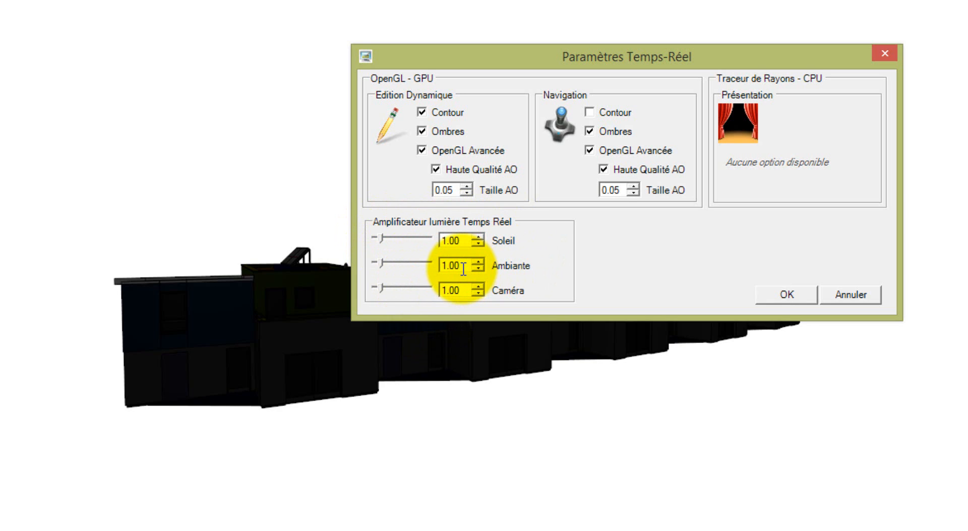
double_click(459, 265)
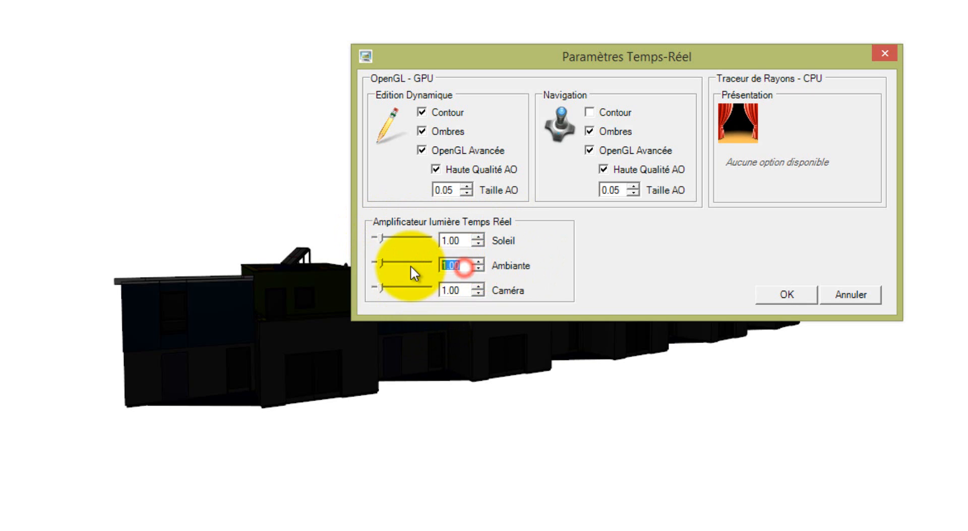
left_click(449, 265)
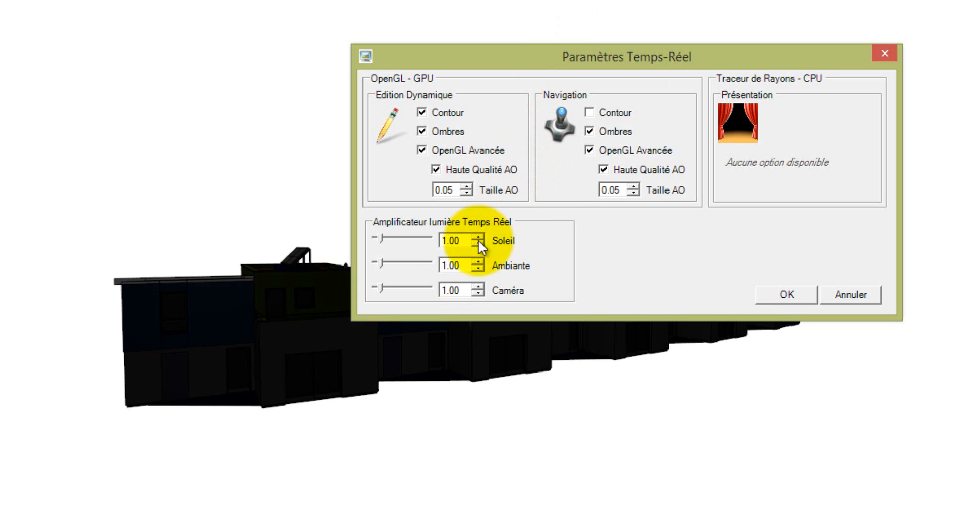
double_click(456, 265)
double_click(457, 240)
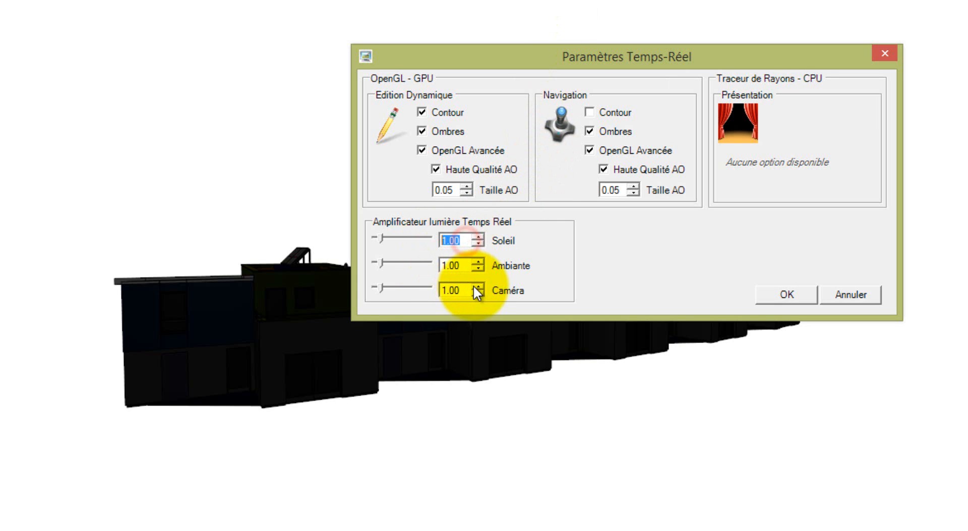
left_click(460, 290)
double_click(460, 290)
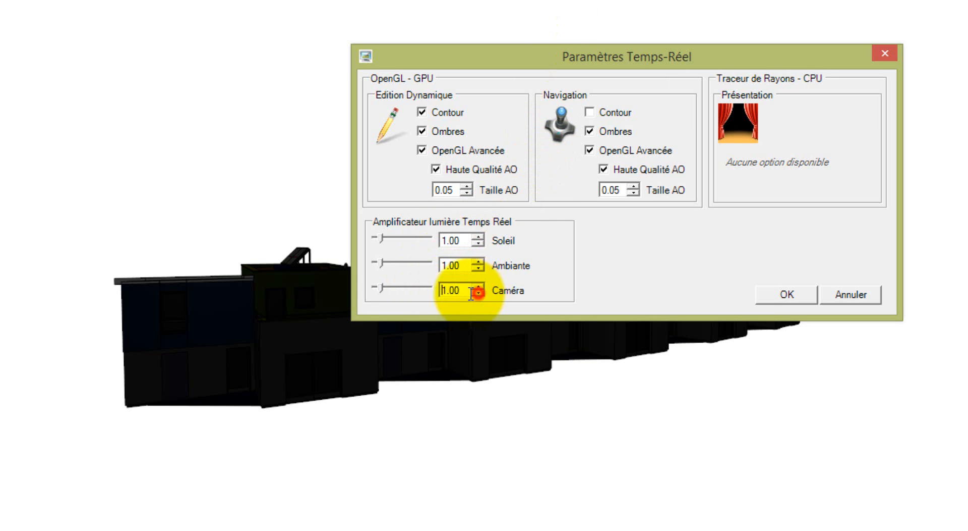
double_click(461, 266)
left_click(460, 265)
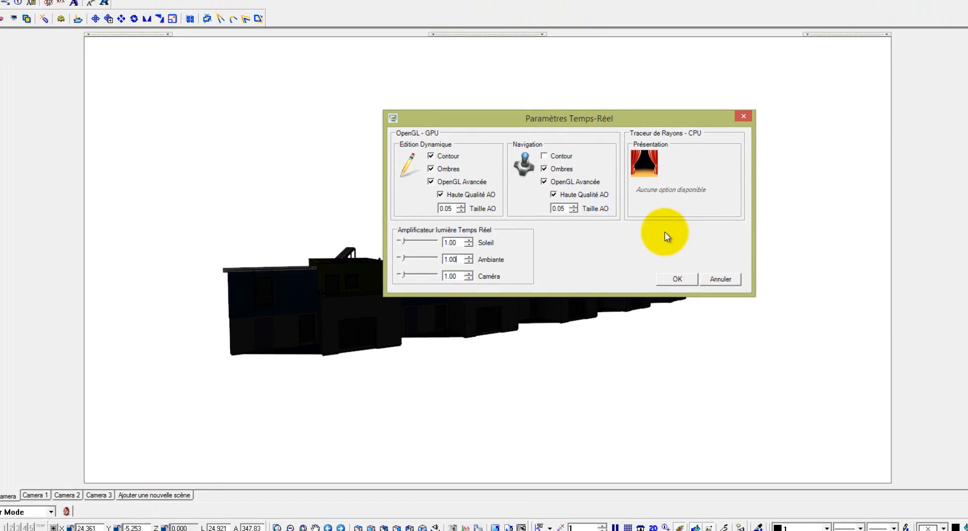
left_click_drag(566, 118, 615, 100)
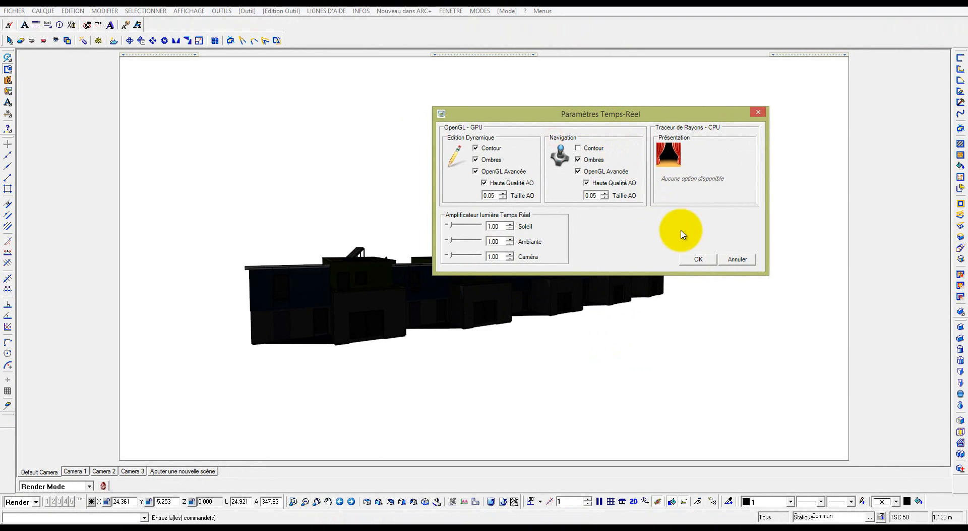
left_click(699, 259)
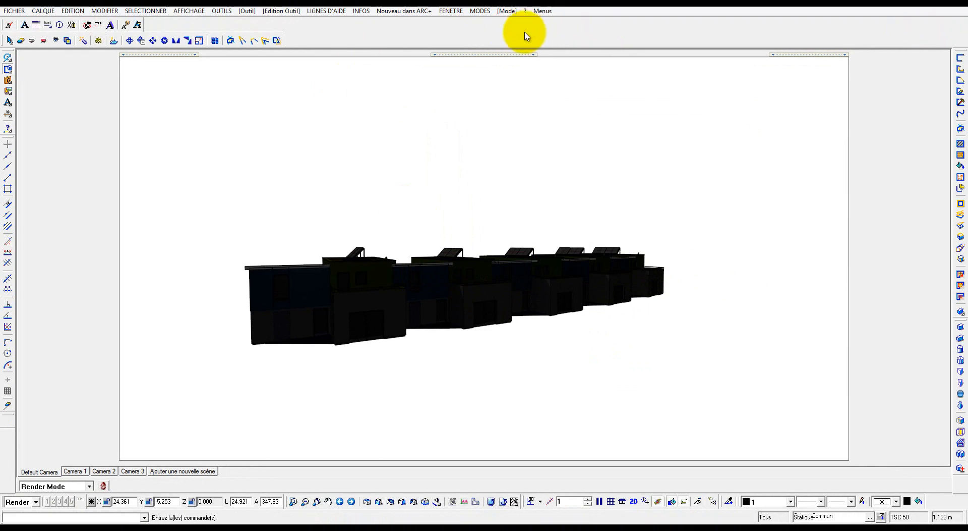
Open the render production settings and set the output target to Sauver dans un fichier.
mouse_move(520, 72)
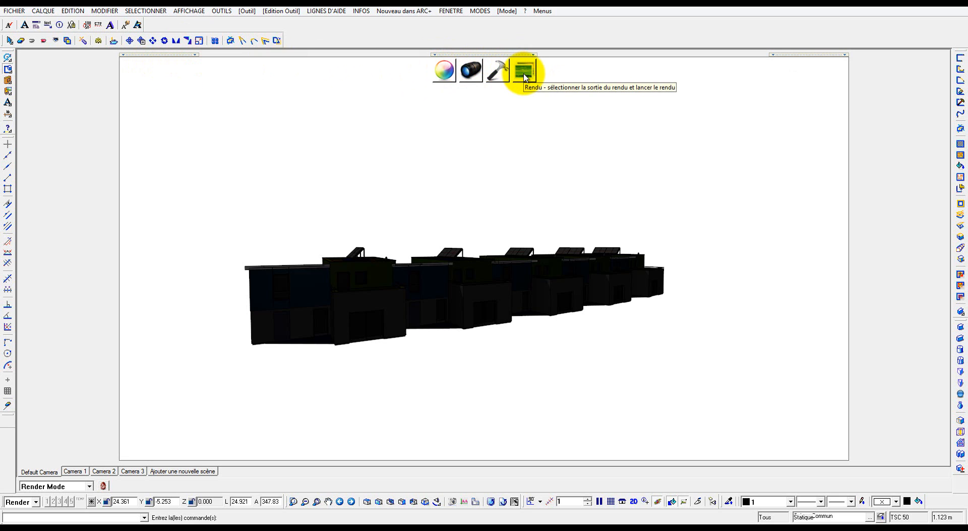
mouse_move(98, 63)
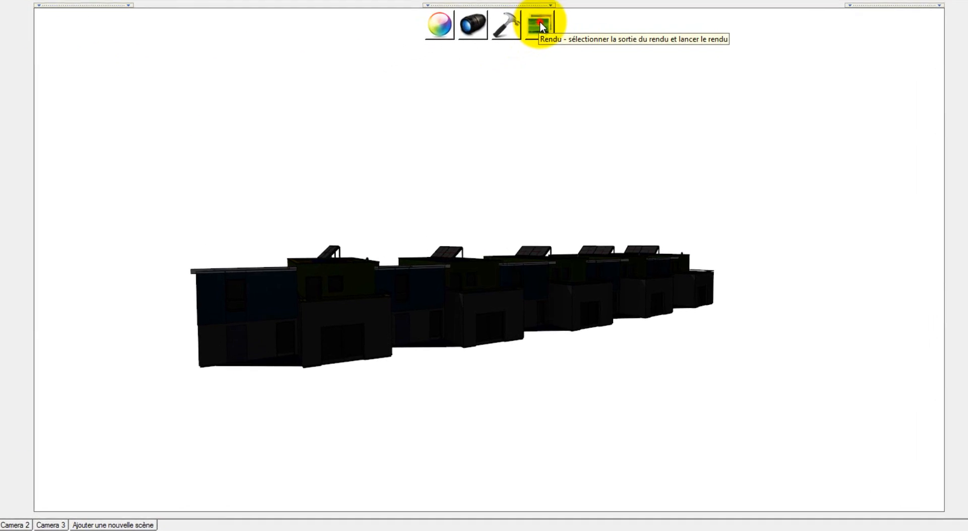
left_click(525, 71)
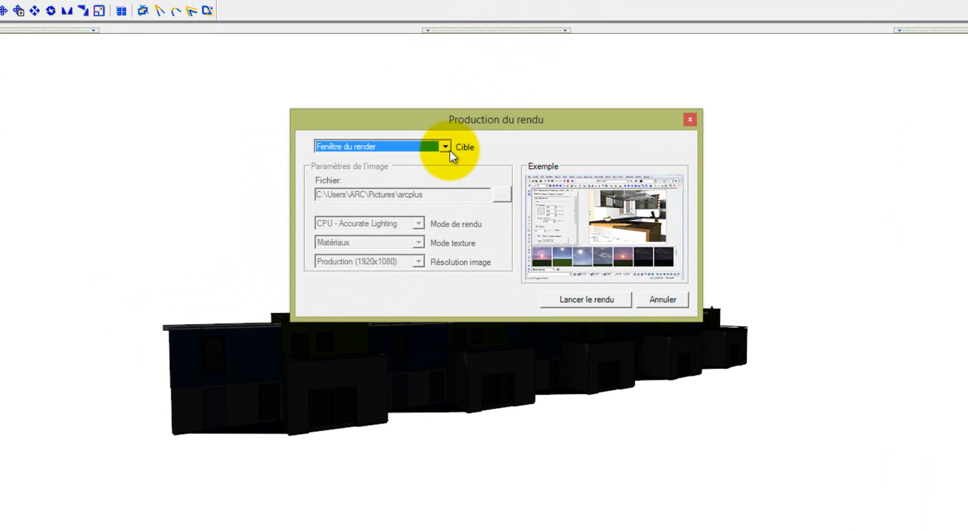
left_click(441, 209)
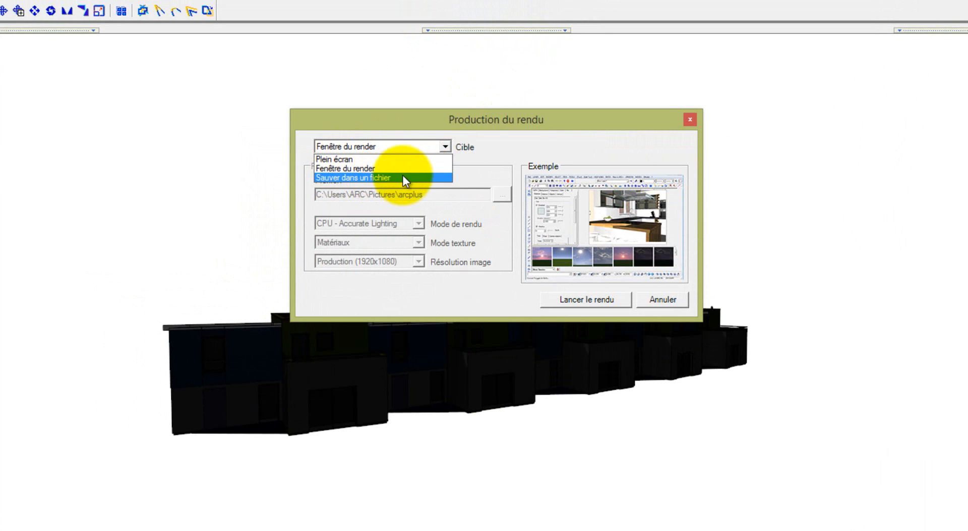
left_click(480, 151)
left_click(386, 145)
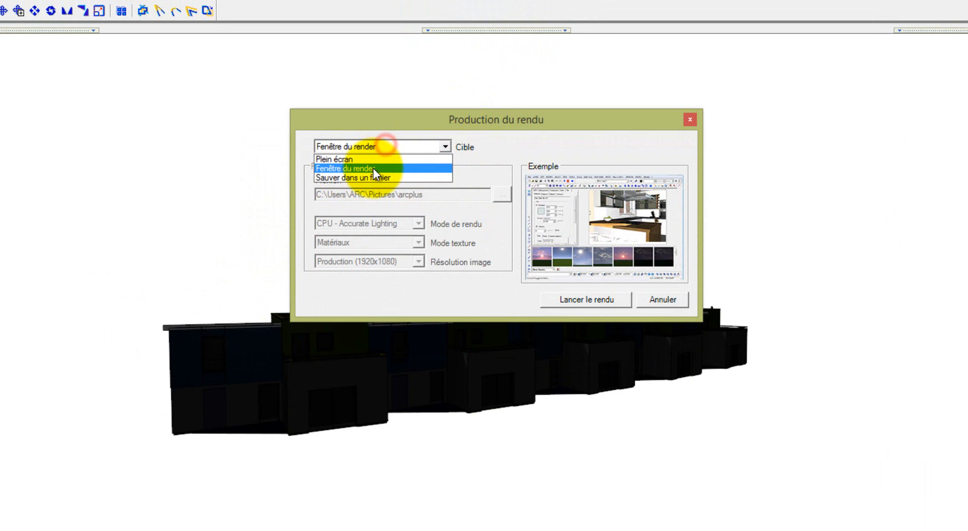
left_click(373, 169)
left_click(444, 147)
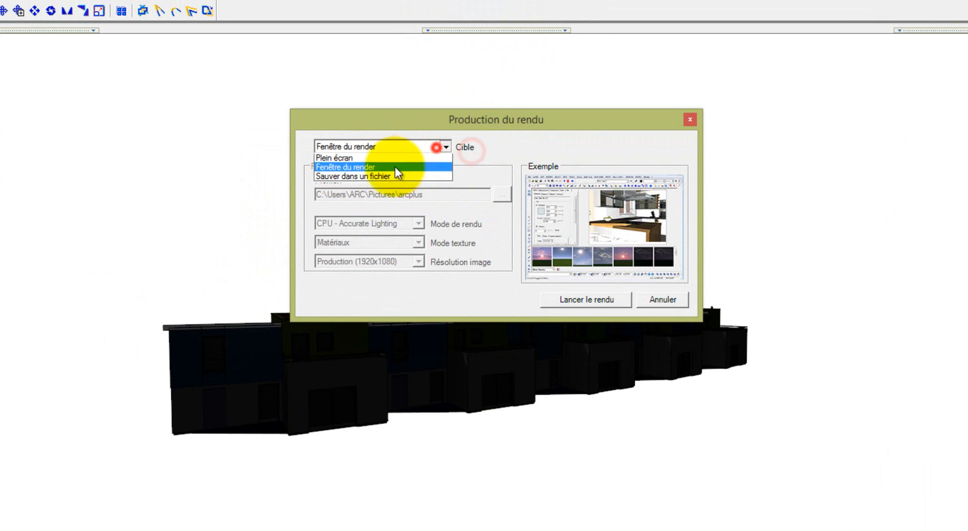
left_click(376, 176)
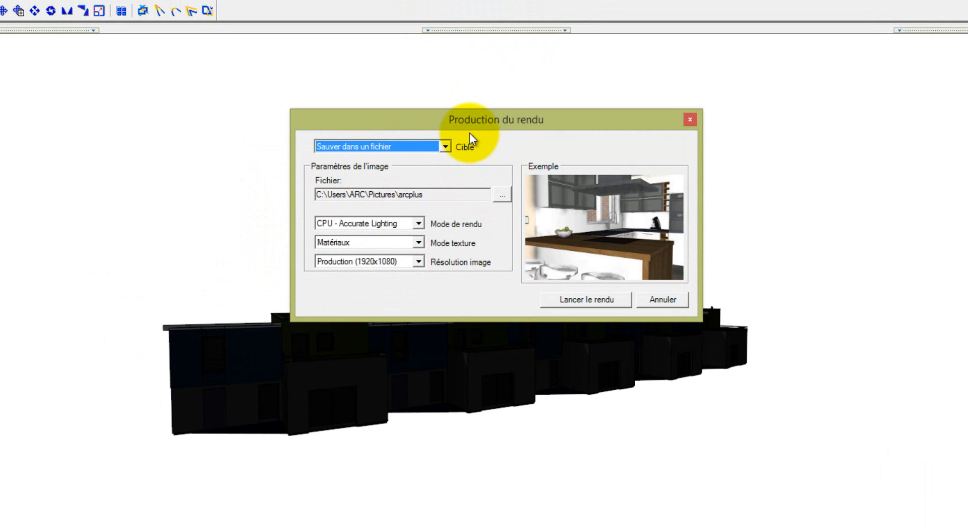
Move the render production dialog above the houses, set the target back to Fenêtre du render, and cancel without rendering.
left_click_drag(481, 116, 486, 81)
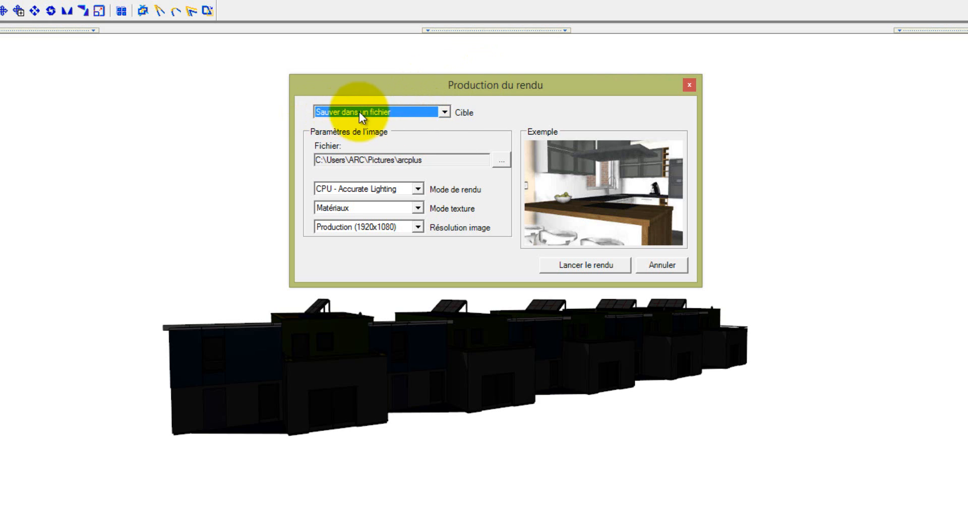
left_click(401, 111)
left_click(352, 137)
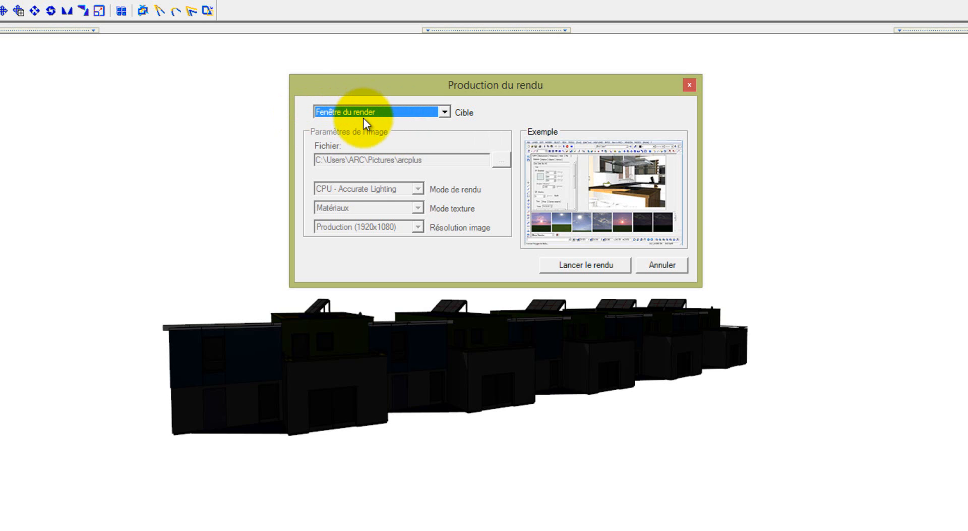
left_click(653, 264)
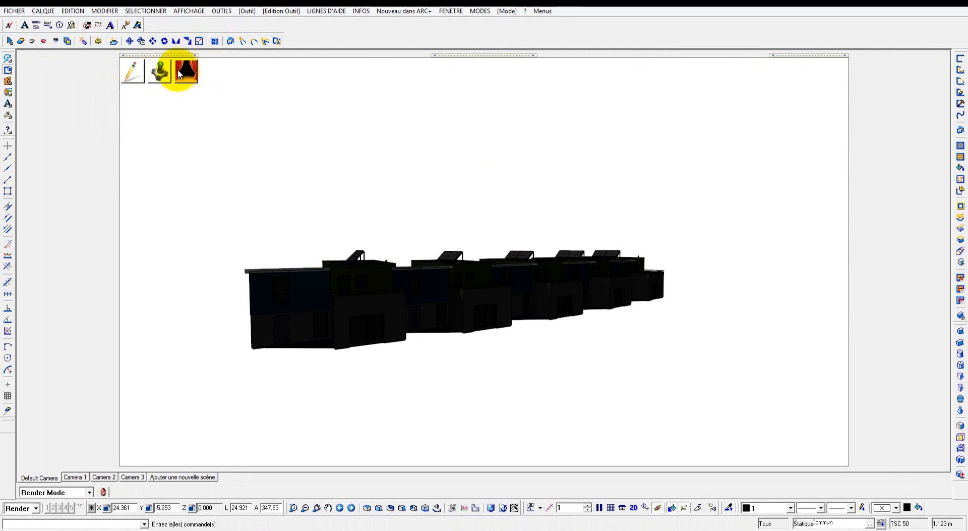
Review the available output targets in the Production du rendu dialog and close it without rendering.
left_click(530, 73)
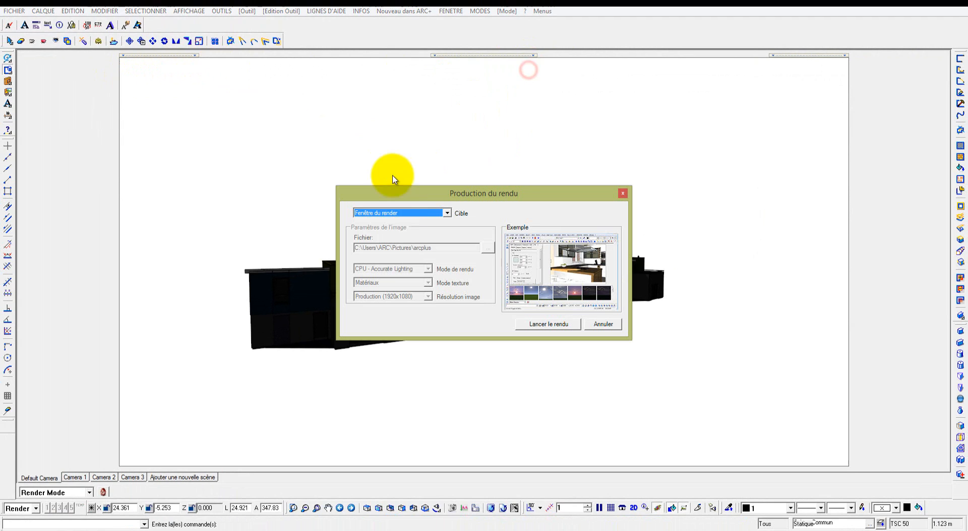
left_click(400, 212)
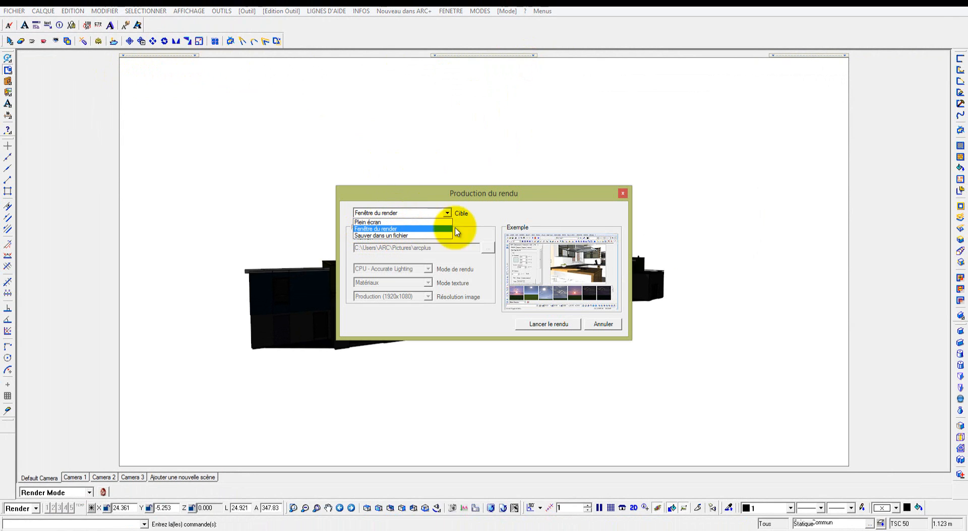
left_click(624, 196)
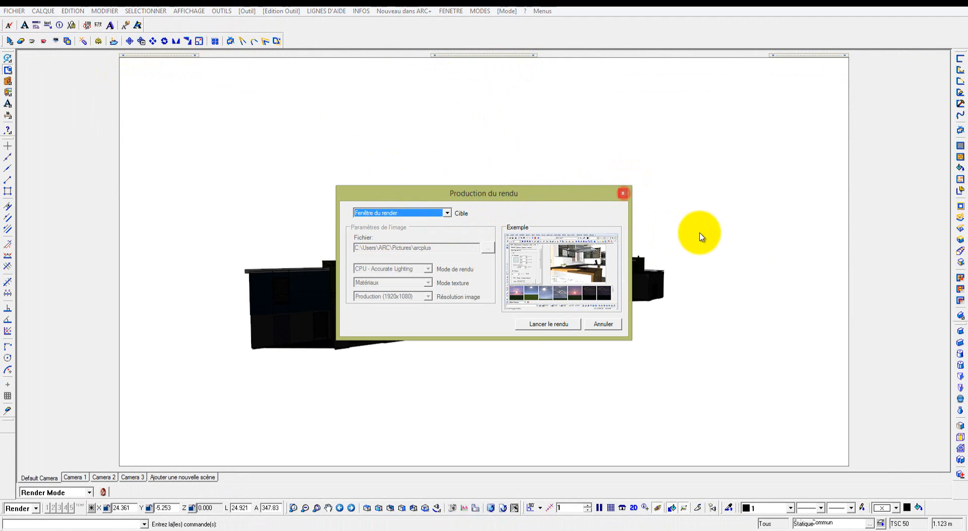
left_click(623, 195)
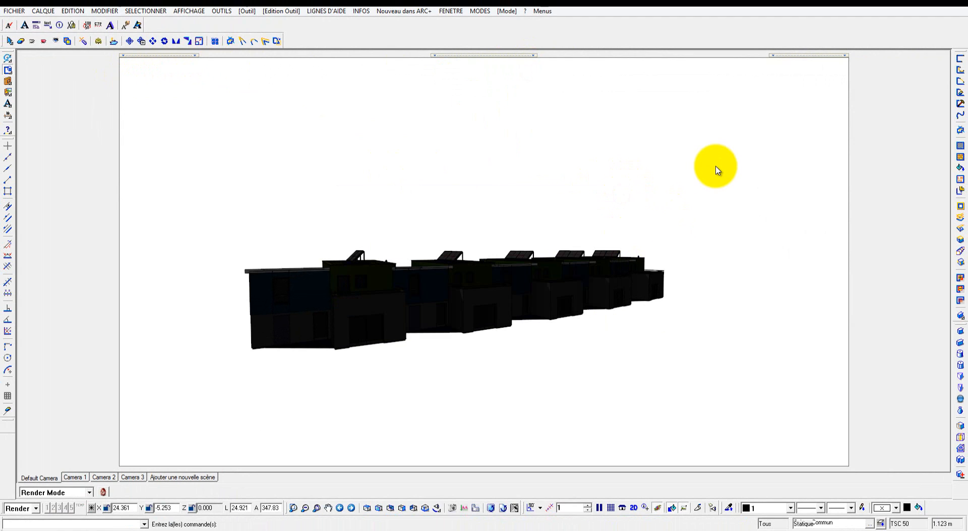
Bring the row of houses closer in view and open the scene settings with the Éclairage parameters and presets.
mouse_move(497, 64)
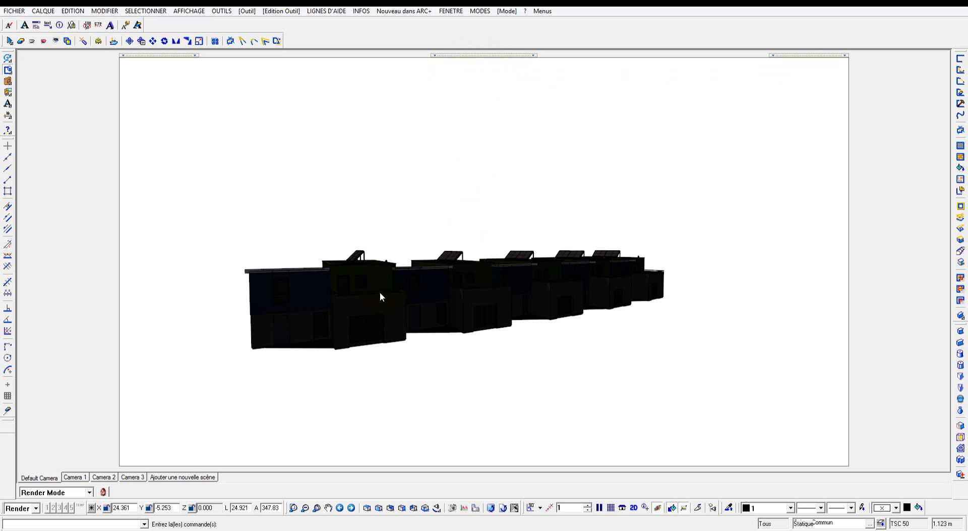
mouse_move(378, 292)
left_mouse_down()
mouse_move(443, 243)
mouse_move(458, 309)
mouse_move(287, 266)
mouse_move(372, 309)
mouse_move(393, 353)
mouse_move(386, 254)
mouse_move(378, 288)
left_mouse_up()
left_click_drag(422, 199, 445, 270)
mouse_move(512, 80)
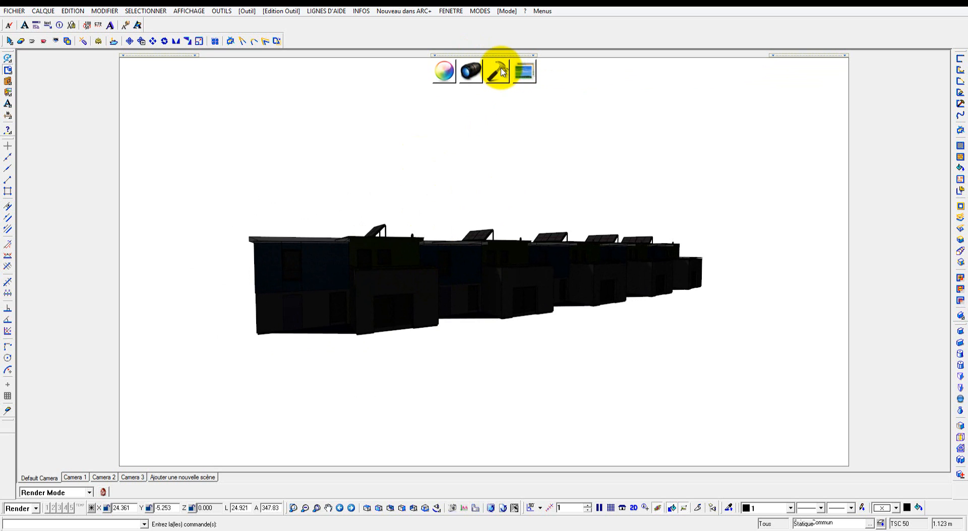
left_click(498, 71)
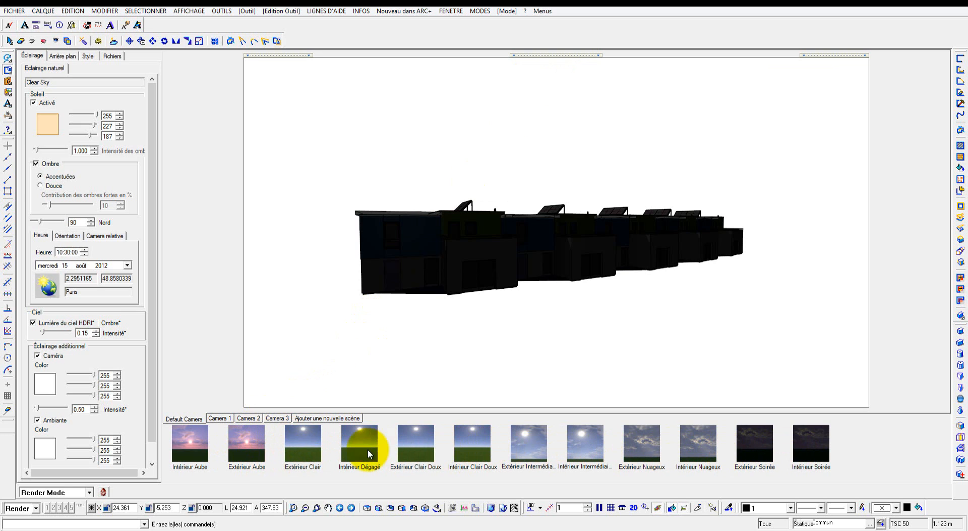
Apply the Extérieur Clair Doux lighting preset to the scene with the row of houses.
left_click(192, 456)
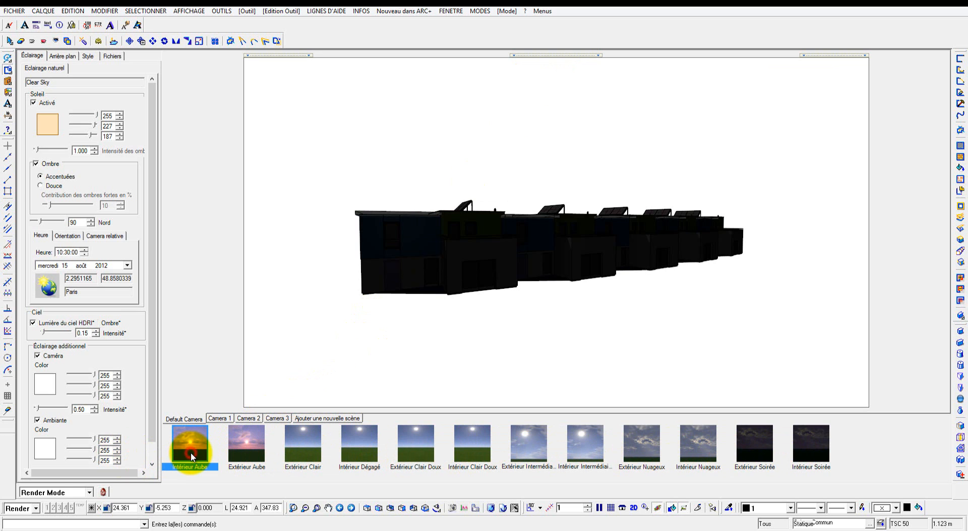
left_click(248, 446)
left_click(301, 442)
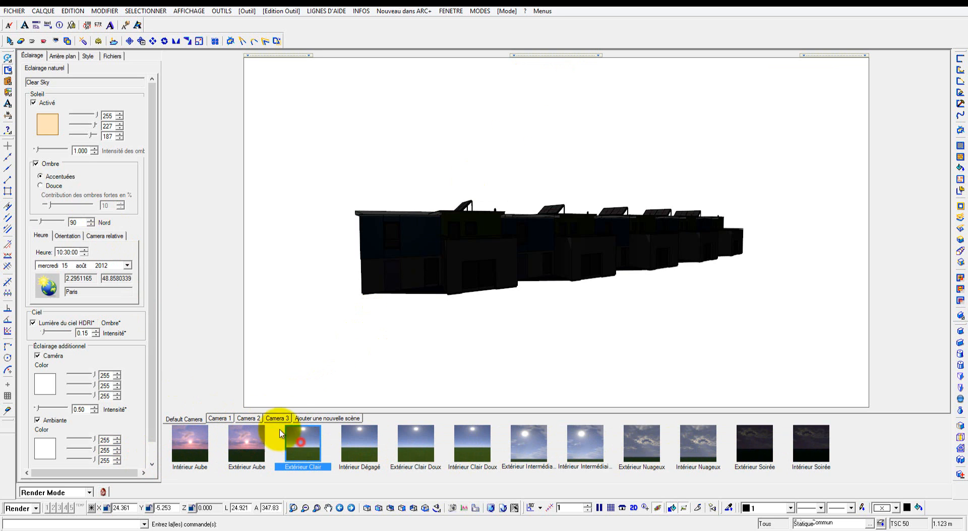
left_click_drag(155, 360, 152, 268)
left_click(408, 440)
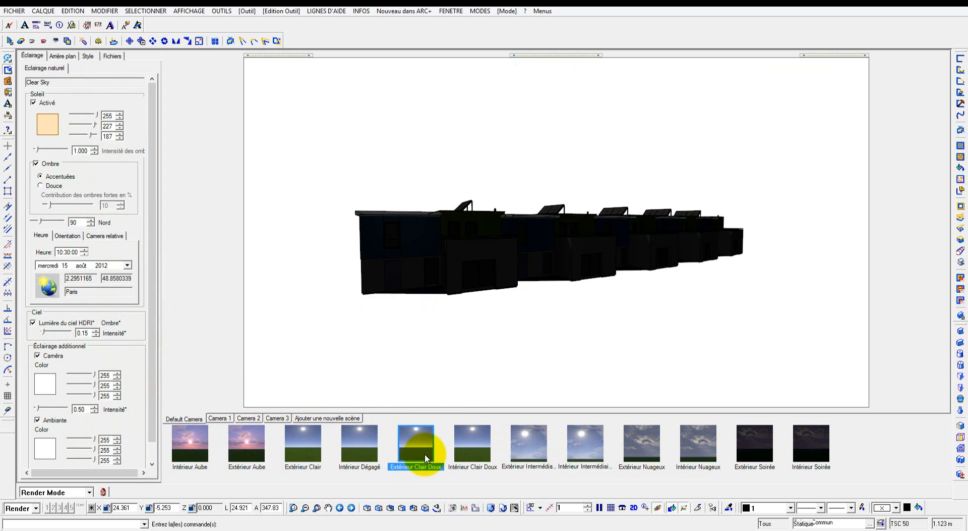
left_click_drag(424, 457, 449, 183)
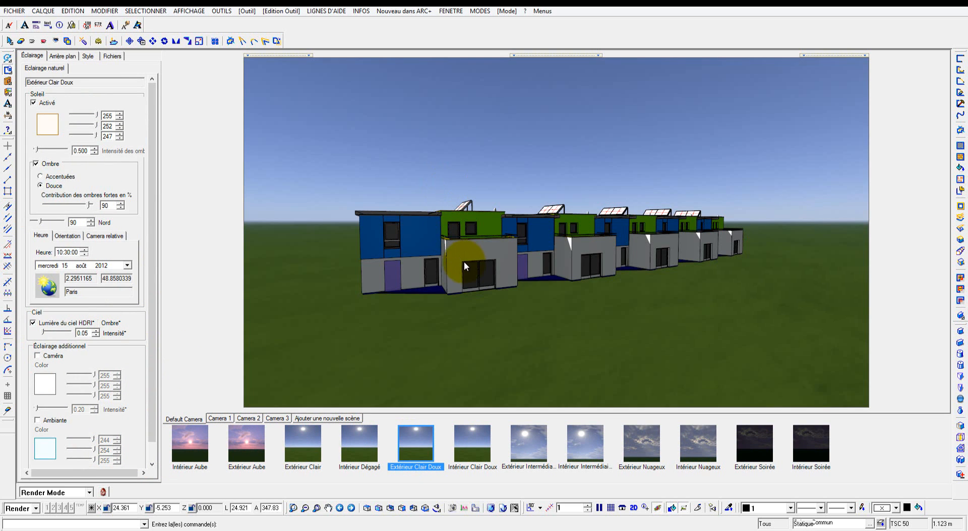
Examine the applied preset's Soleil, Ombre, Ciel and Éclairage additionnel parameters and its effect on the houses.
middle_click_drag(466, 268, 458, 304)
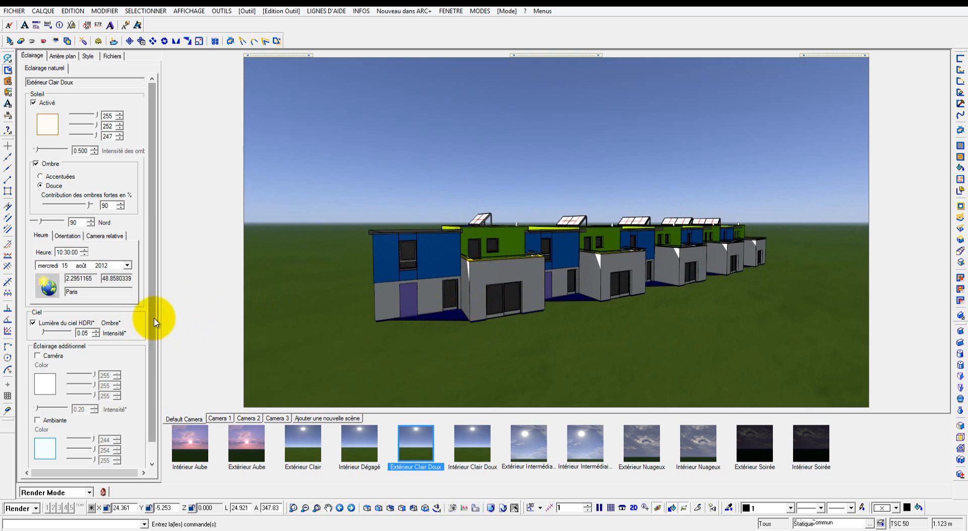
scroll(154, 360, "down", 1)
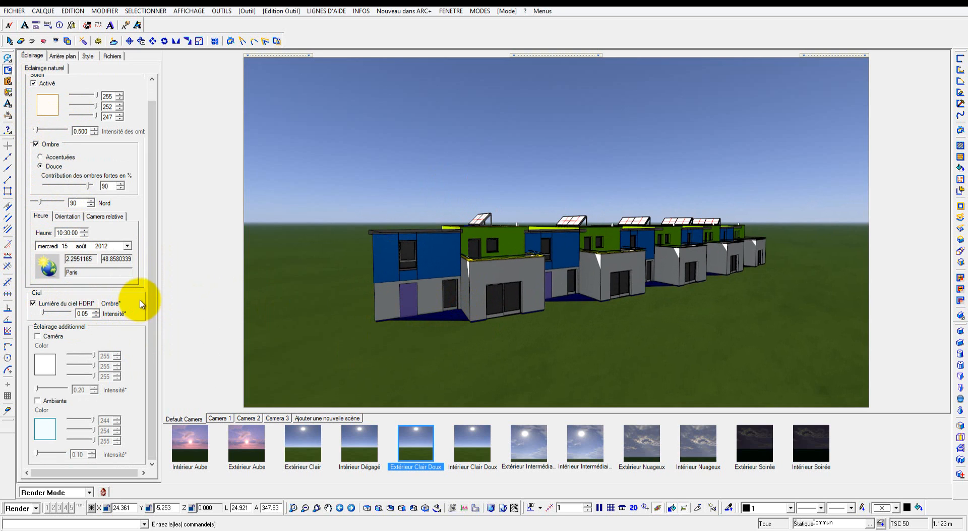
left_click_drag(151, 300, 153, 334)
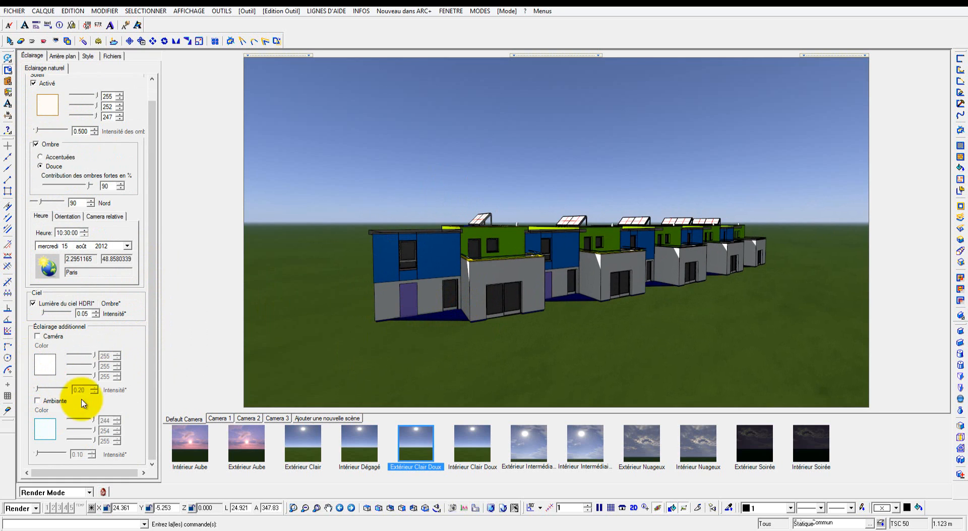
left_click(153, 396)
left_click_drag(153, 395, 60, 178)
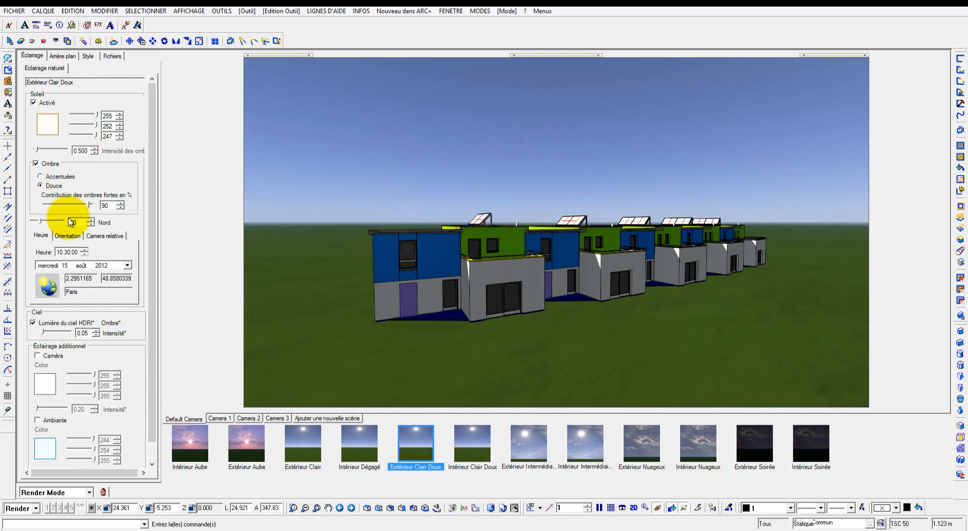
left_click_drag(465, 260, 440, 294)
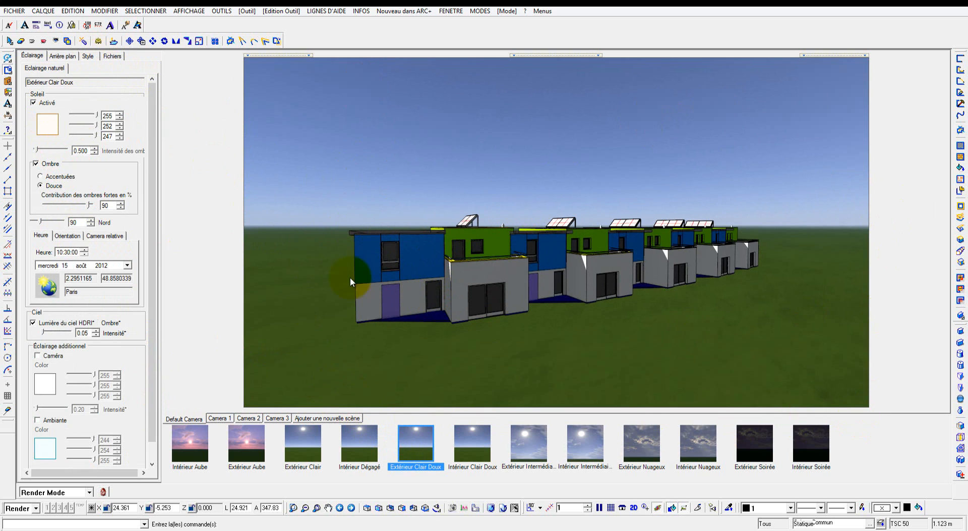
Switch the scene's Arrière plan to the Image type and browse for a replacement background file.
left_click(64, 57)
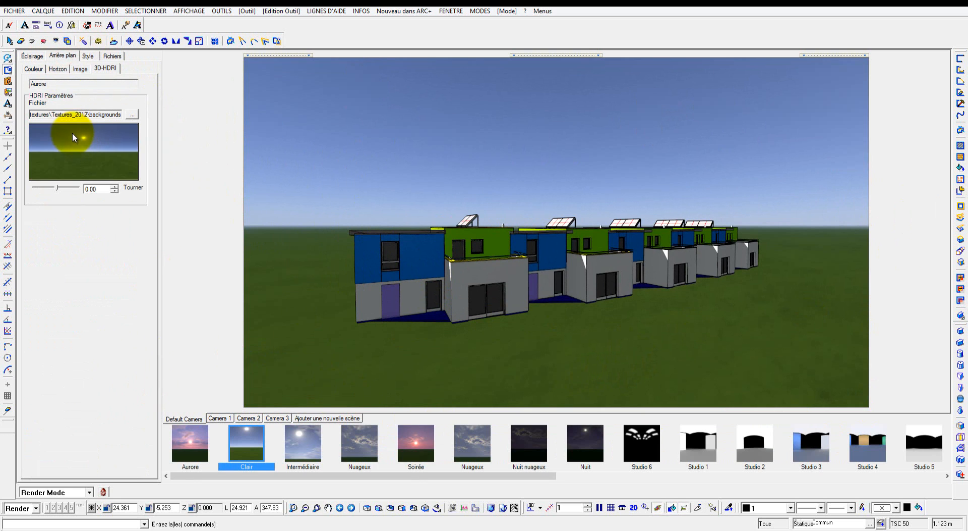
left_click(81, 69)
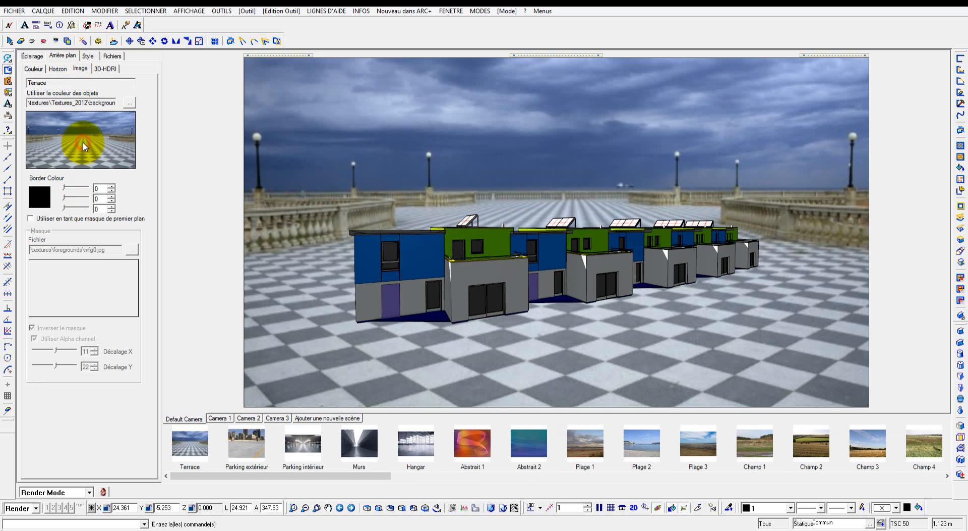
left_click(83, 142)
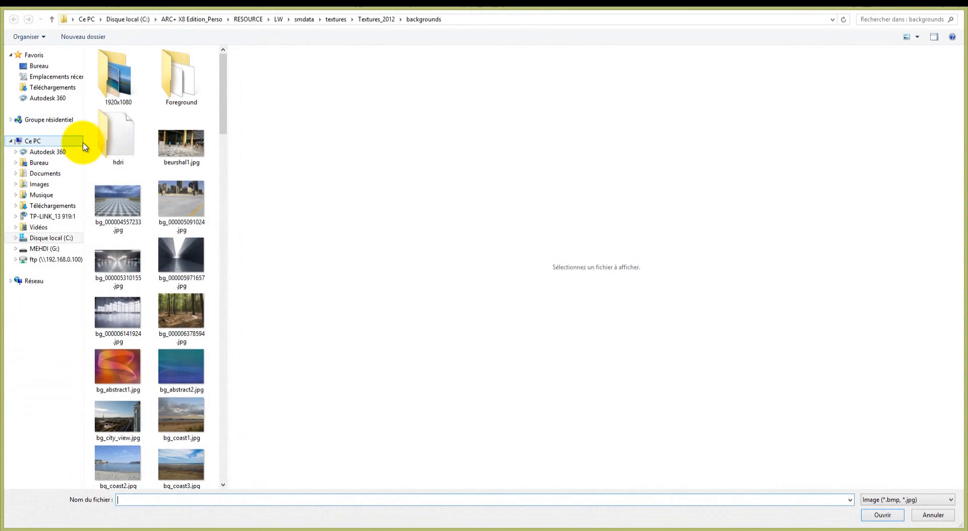
Load maquette_fond.jpg from the ARC+ X8 Edition_Perso WORK folder as background, copying it into the image library and overwriting the existing file.
left_click(68, 242)
scroll(152, 249, "down", 5)
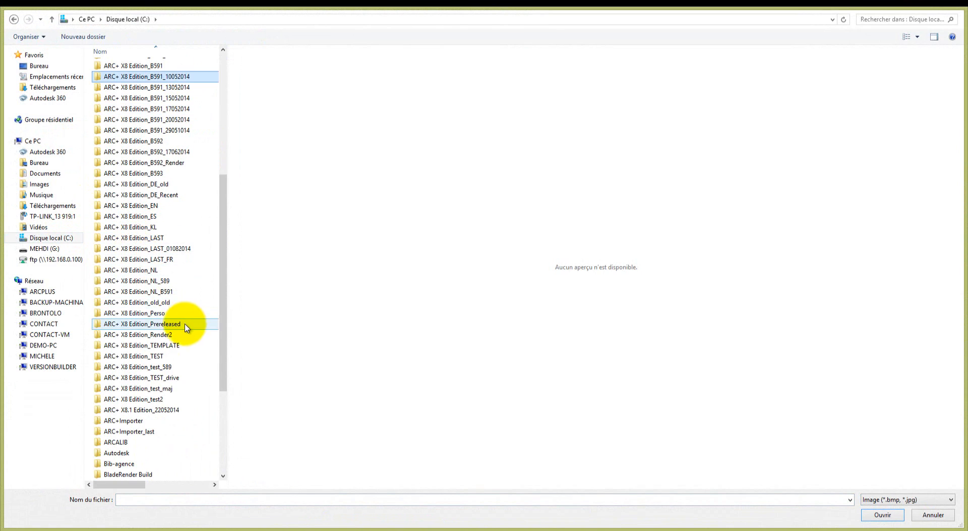
double_click(178, 313)
left_click(113, 143)
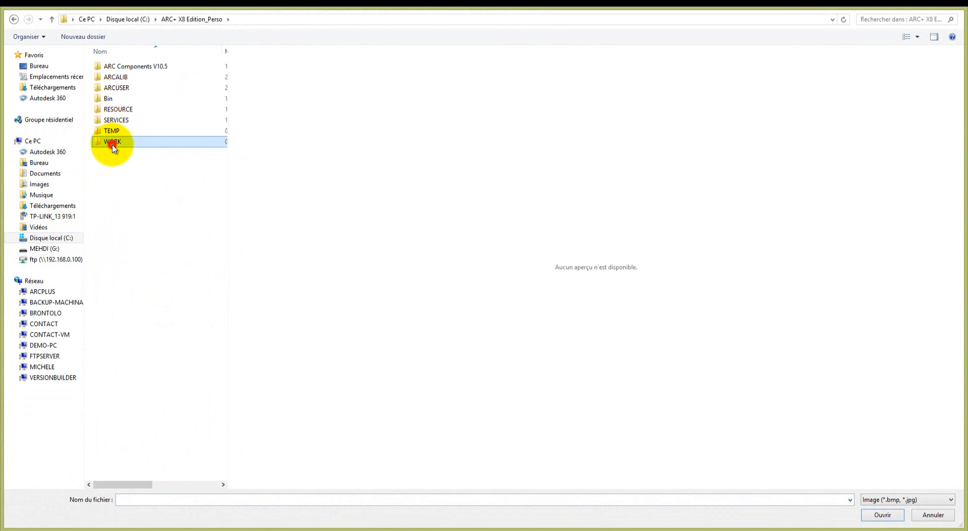
double_click(113, 144)
left_click(119, 189)
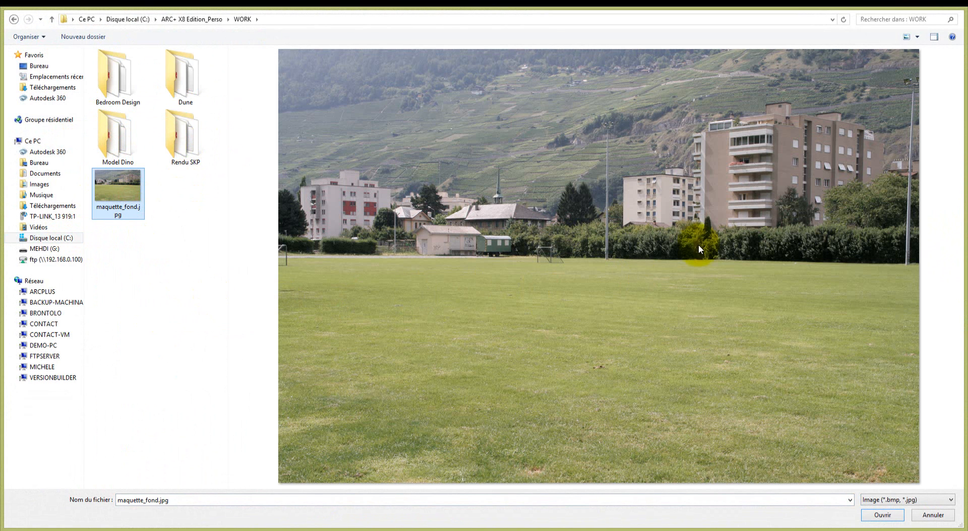
double_click(135, 201)
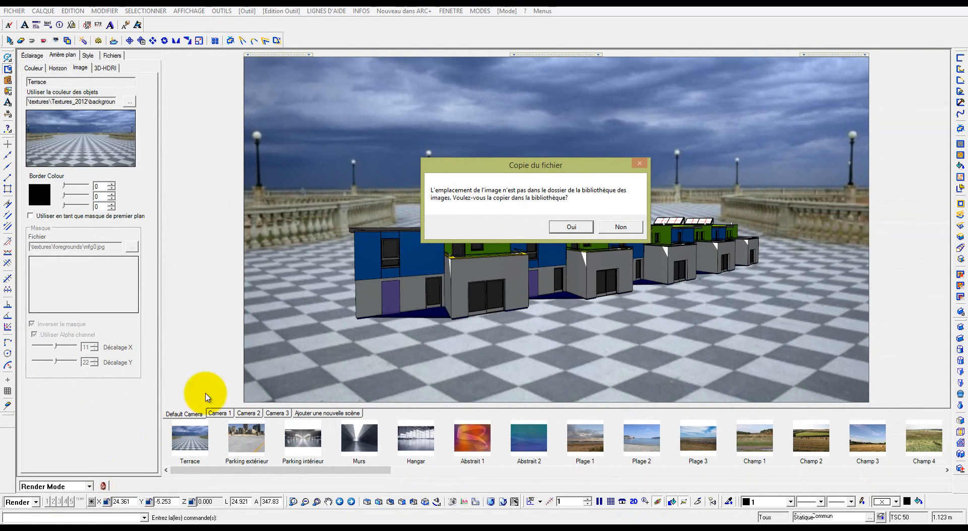
left_click(569, 228)
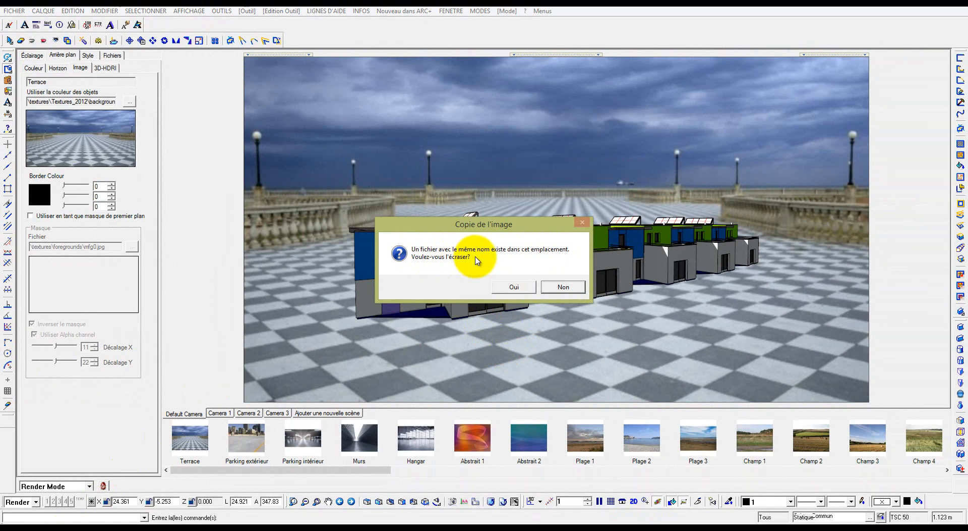
left_click(508, 286)
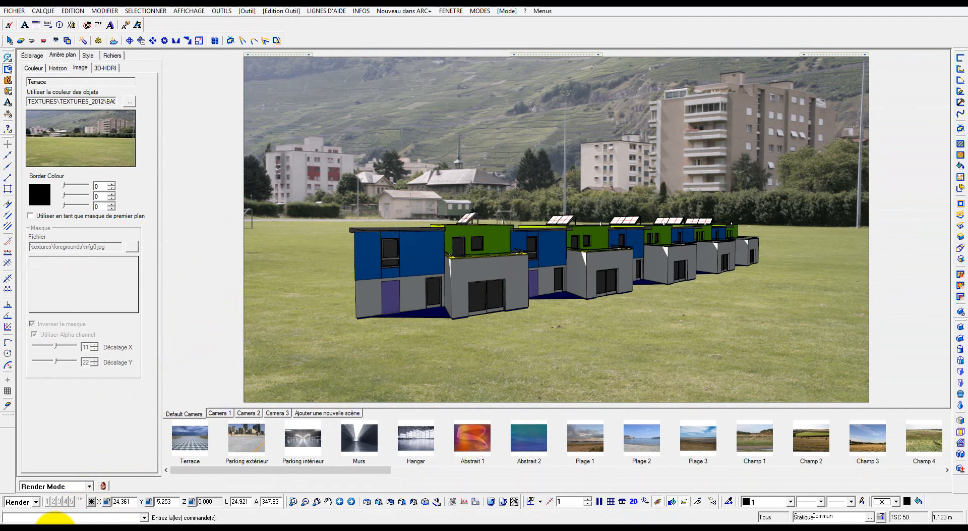
In Windows File Explorer, open C:\ARC+ X8 Edition_Perso\RESOURCE\LW\smdata\textures\Textures_2012.
key("super+e")
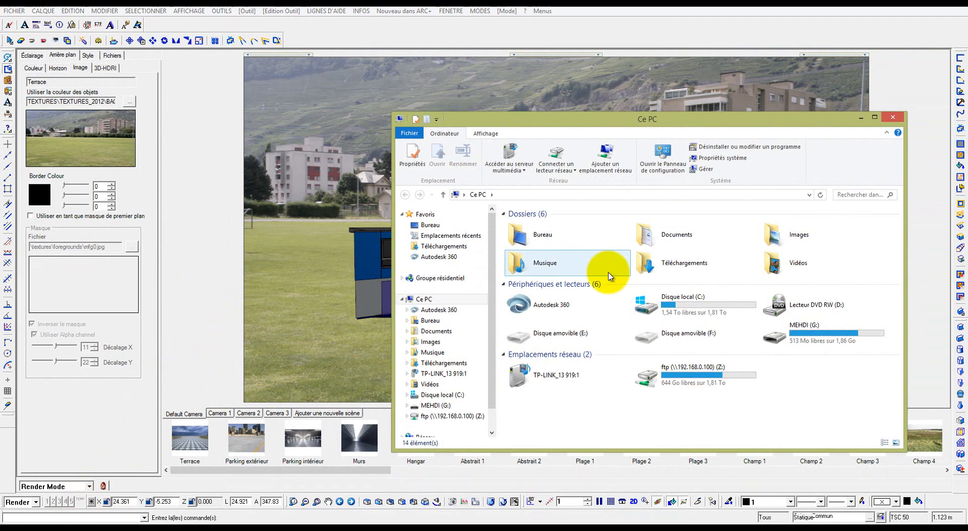
double_click(694, 303)
scroll(683, 341, "down", 7)
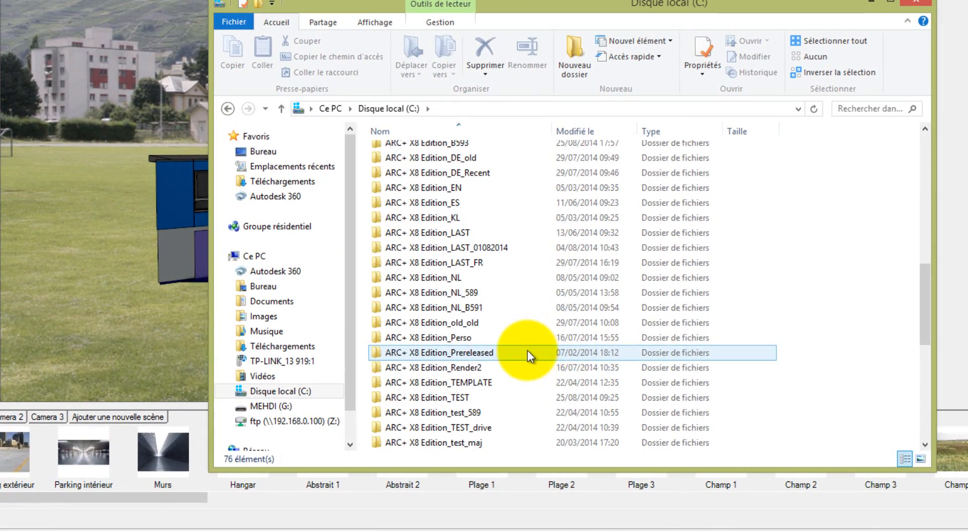
double_click(465, 337)
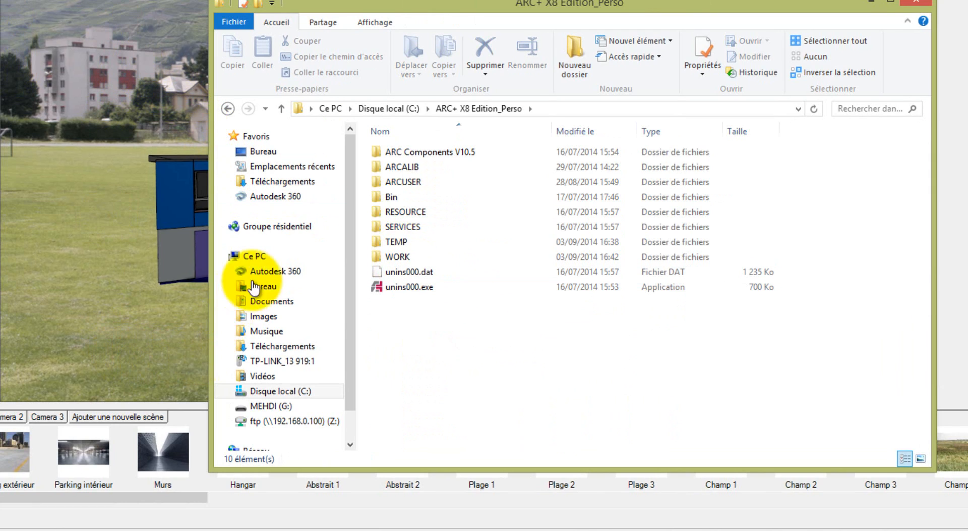
double_click(413, 213)
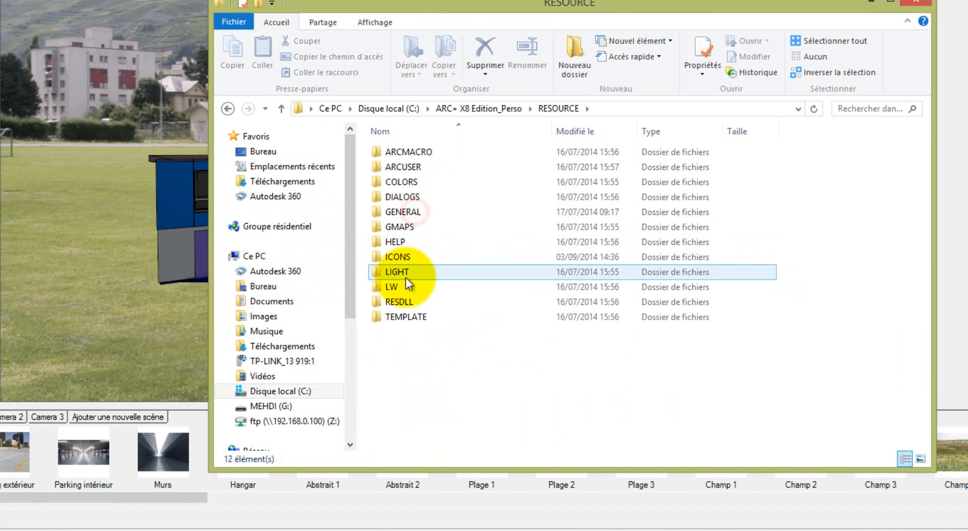
double_click(405, 292)
double_click(402, 228)
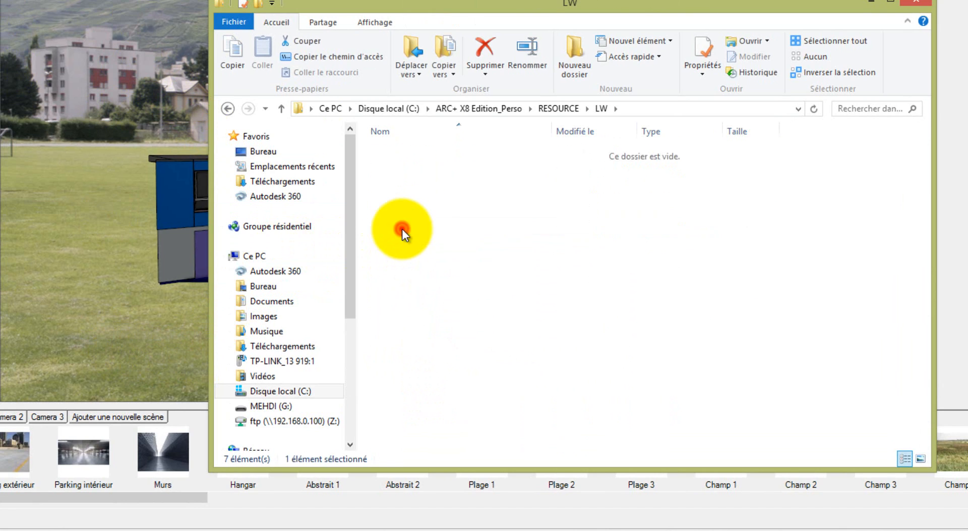
double_click(404, 256)
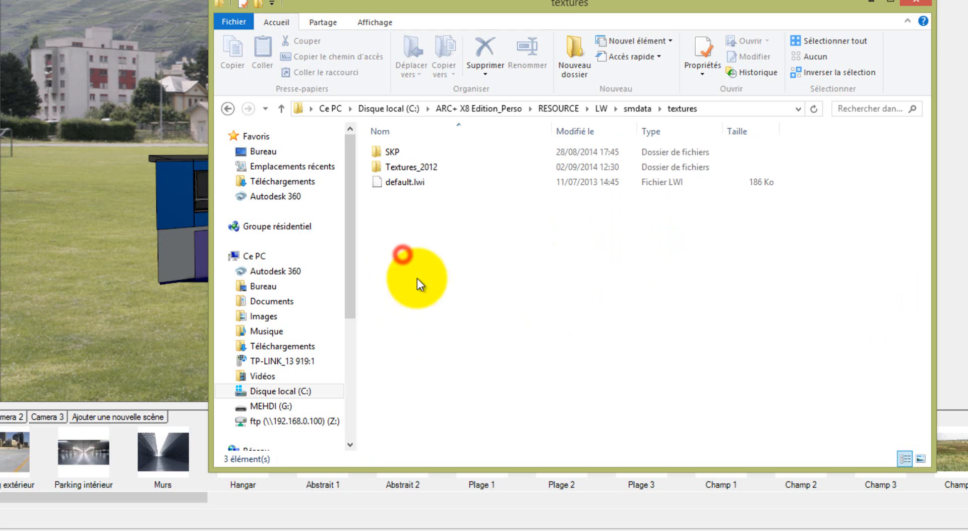
double_click(412, 167)
Examine the texture library's subfolders in Textures_2012, including backgrounds, and close the folder window.
mouse_move(922, 159)
left_mouse_down()
mouse_move(910, 350)
mouse_move(916, 148)
left_mouse_up()
left_click(386, 216)
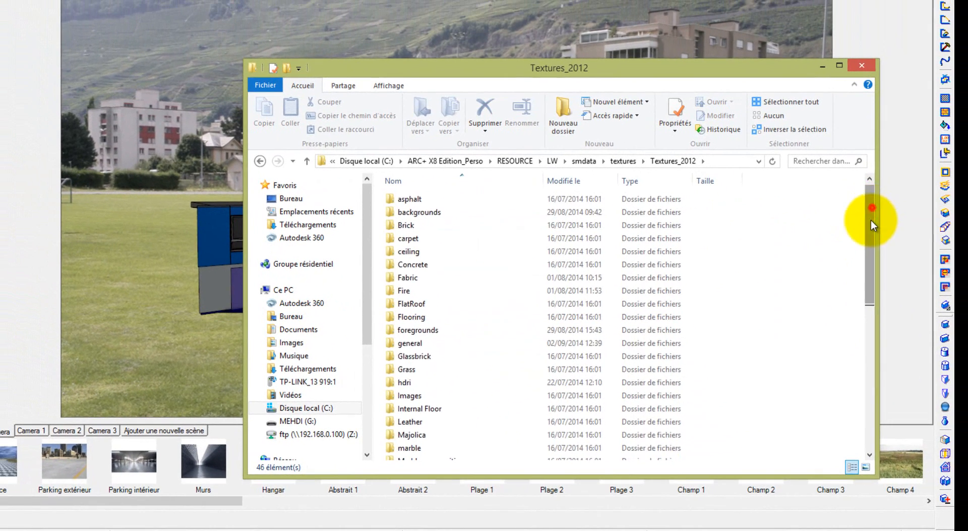
left_click_drag(900, 194, 850, 192)
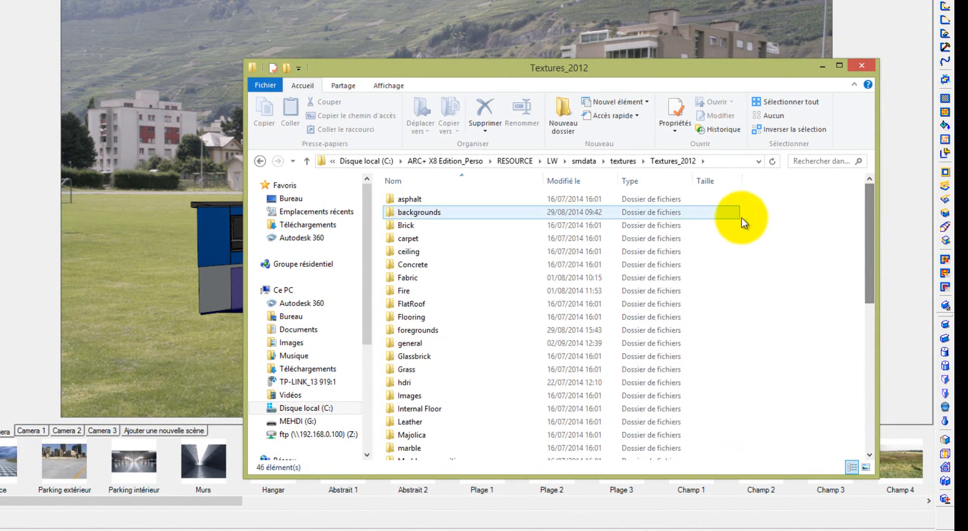
left_click_drag(782, 199, 818, 277)
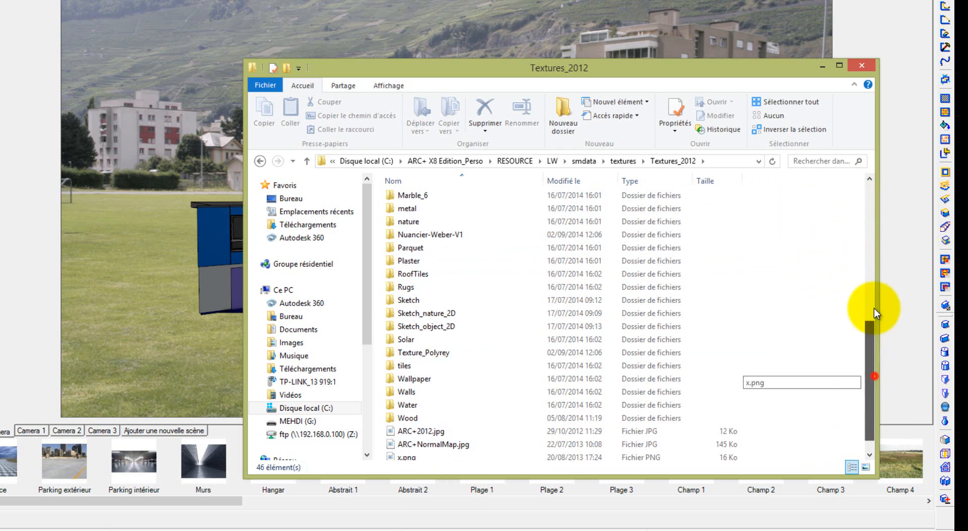
left_click_drag(873, 332, 871, 210)
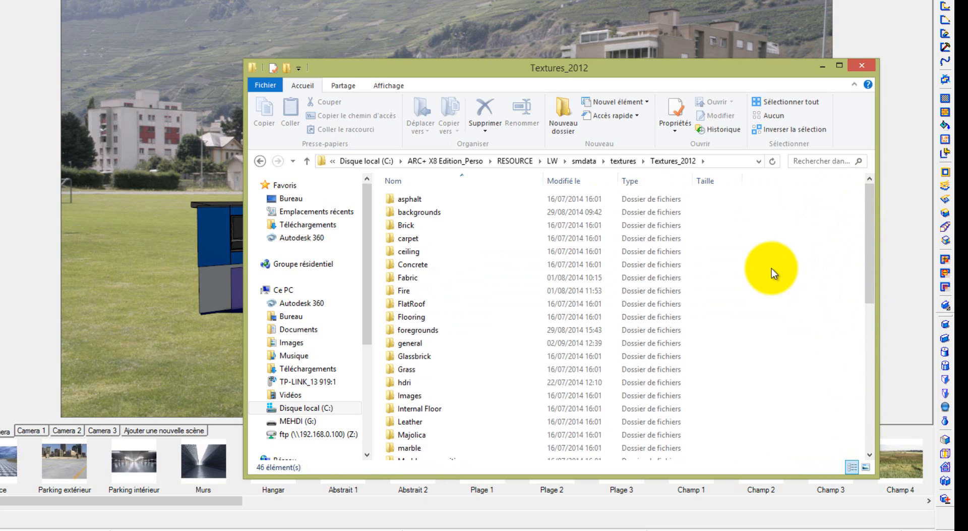
left_click(424, 252)
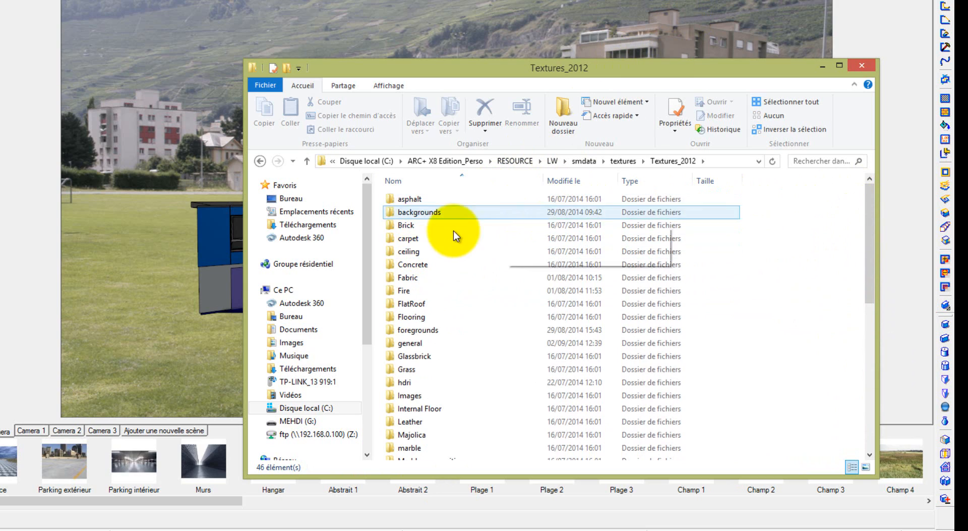
left_click(448, 237)
left_click(862, 65)
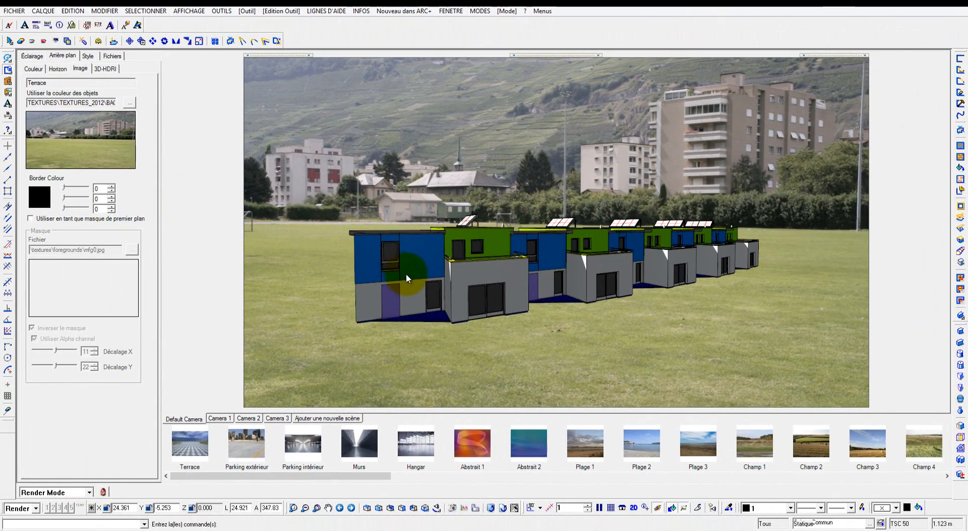
Open the camera settings and set the camera position to X 57.59, Y -23.64 and Z 11.44.
middle_click_drag(407, 274, 384, 266)
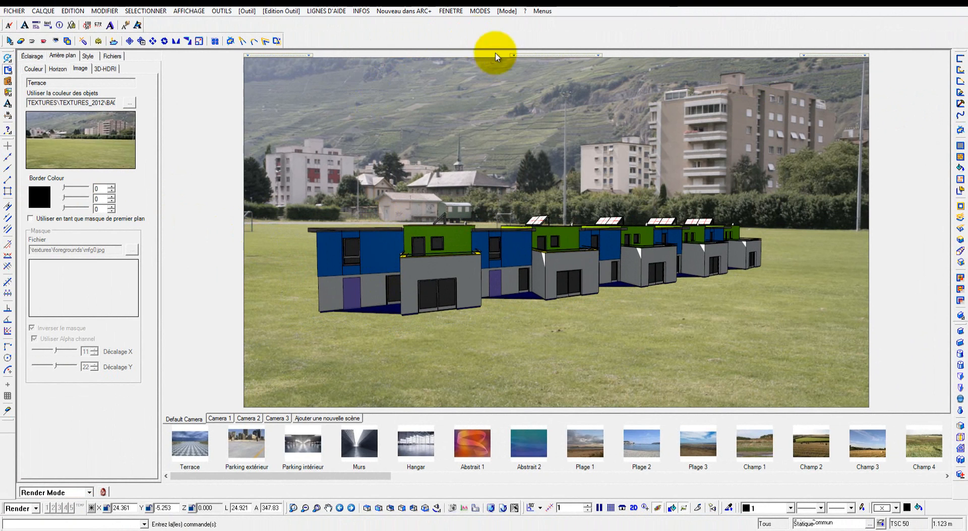
mouse_move(540, 69)
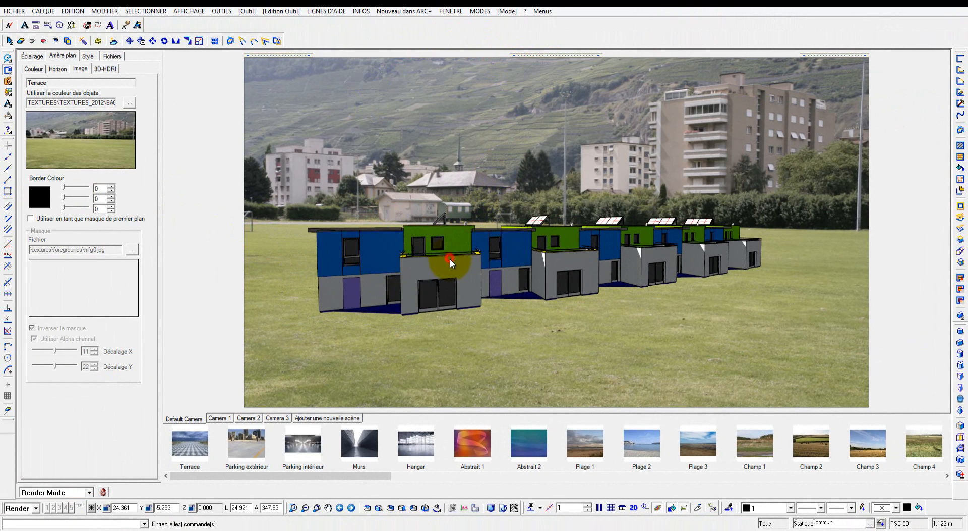
middle_click_drag(447, 264, 479, 302)
scroll(474, 283, "down", 2)
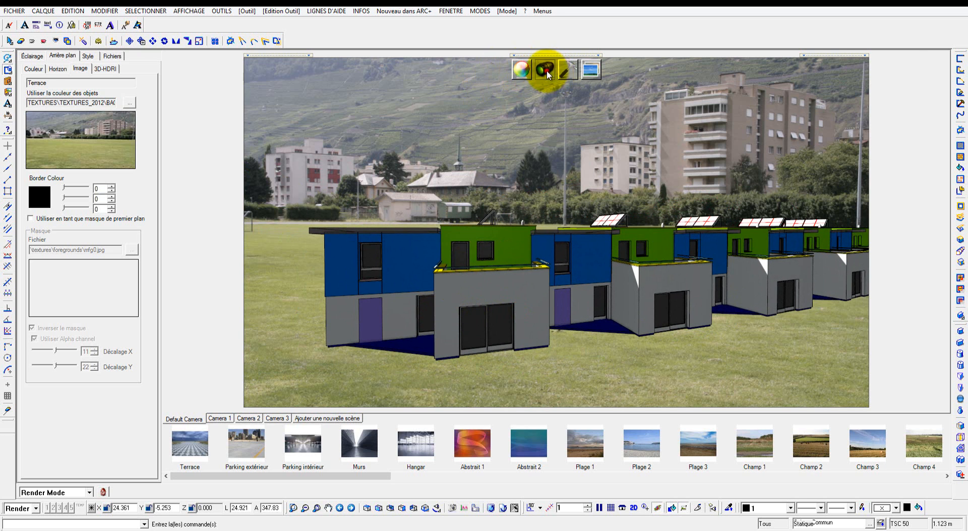
left_click(546, 70)
left_click(57, 77)
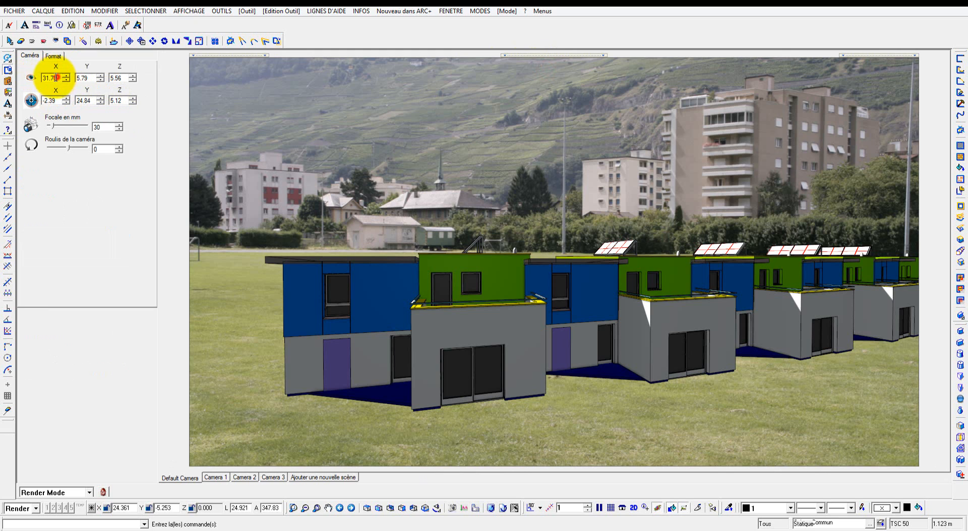
left_click_drag(57, 78, 19, 81)
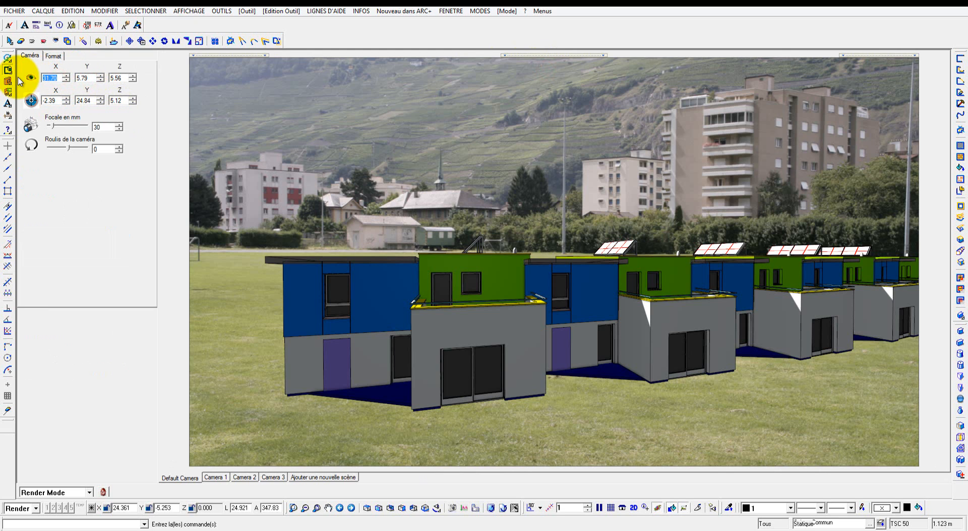
mouse_move(515, 342)
middle_mouse_down()
mouse_move(489, 343)
mouse_move(500, 345)
middle_mouse_up()
left_click_drag(58, 78, 22, 77)
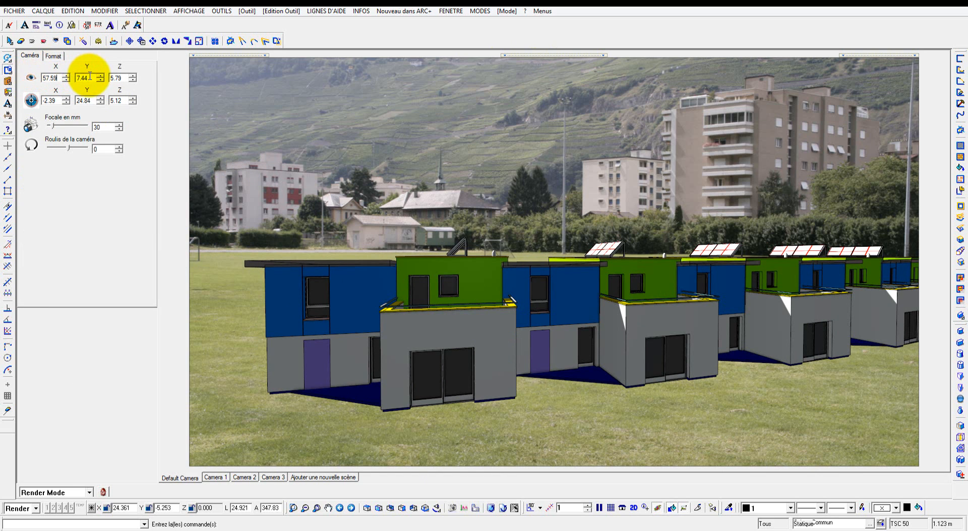
left_click_drag(90, 76, 66, 77)
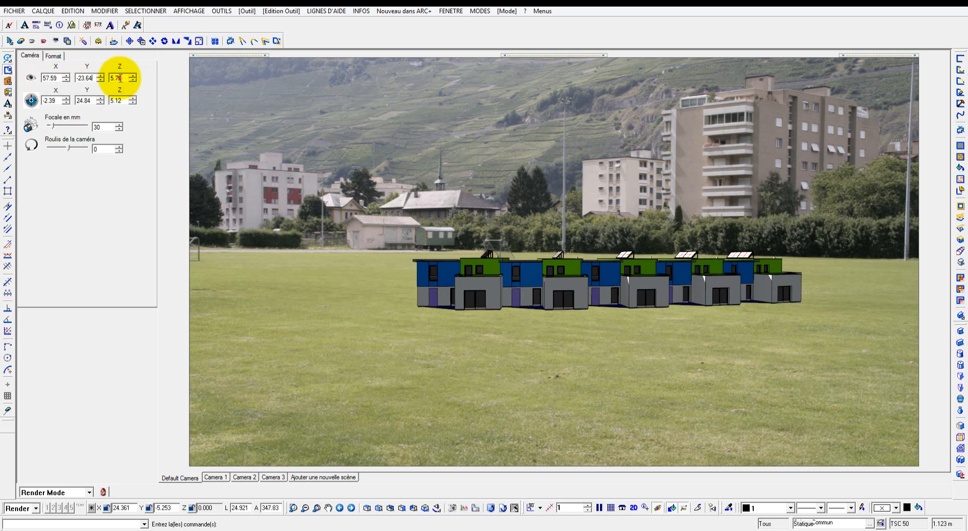
left_click_drag(123, 78, 105, 78)
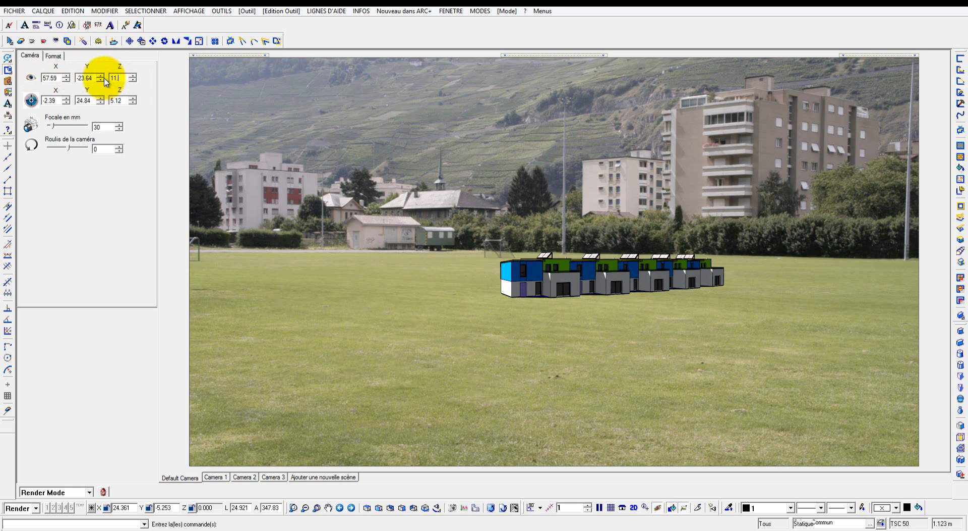
Set the camera target point to X -103.30, Y 127.06 and Z -10.60.
left_click_drag(57, 99, 5, 104)
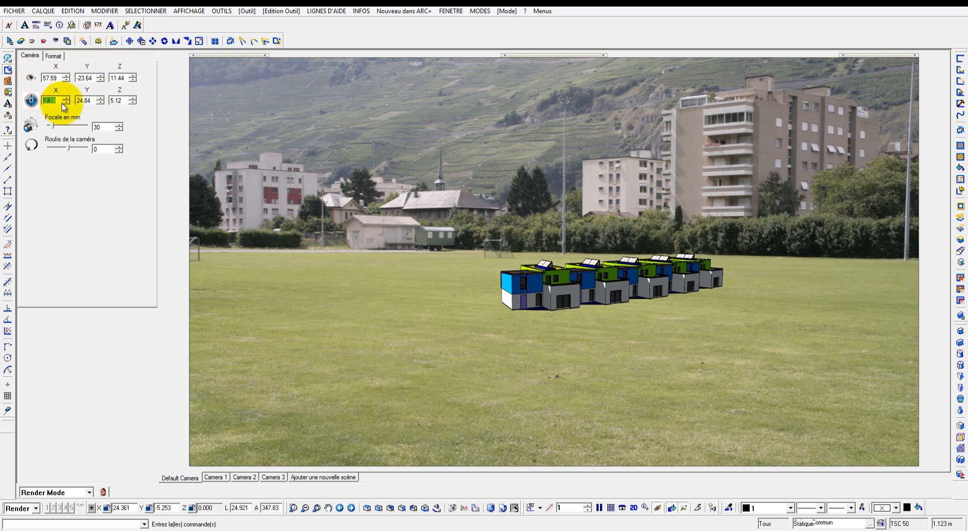
type("-103.30")
key("Tab")
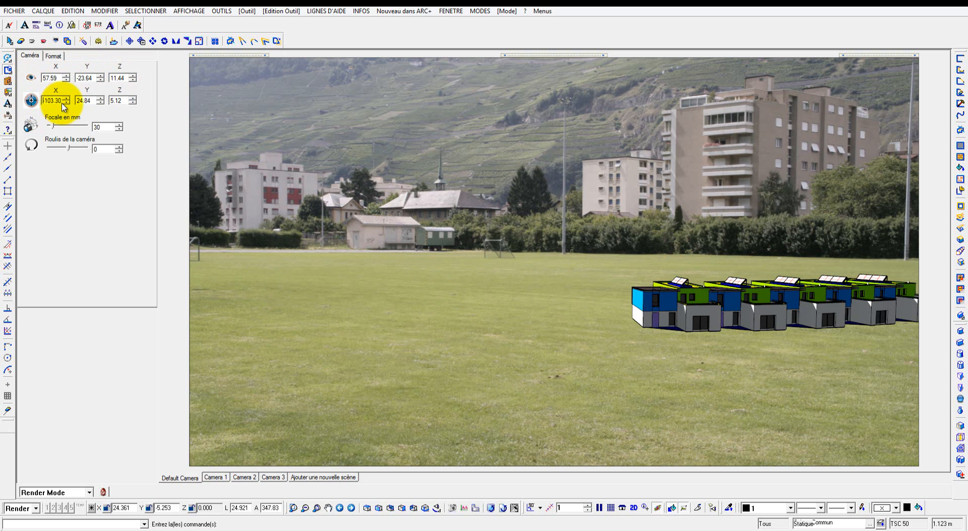
double_click(92, 101)
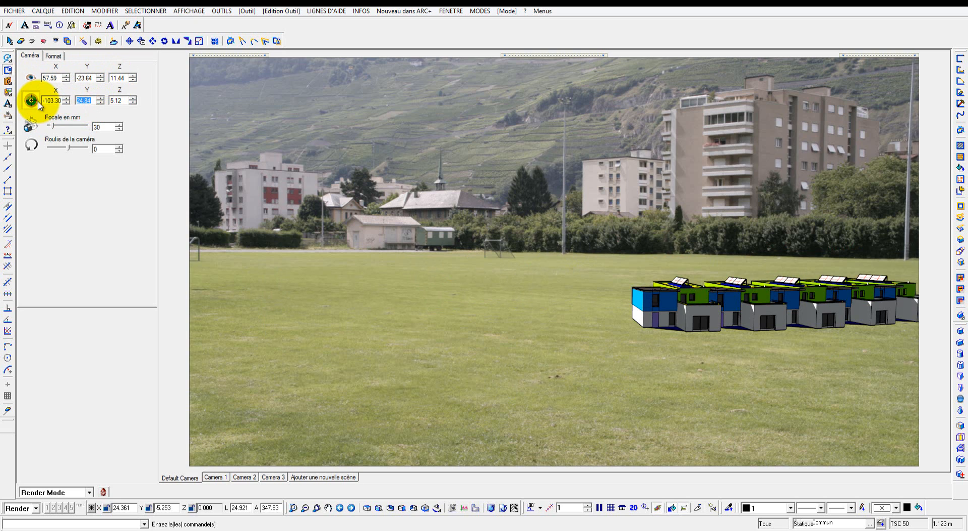
key("Tab")
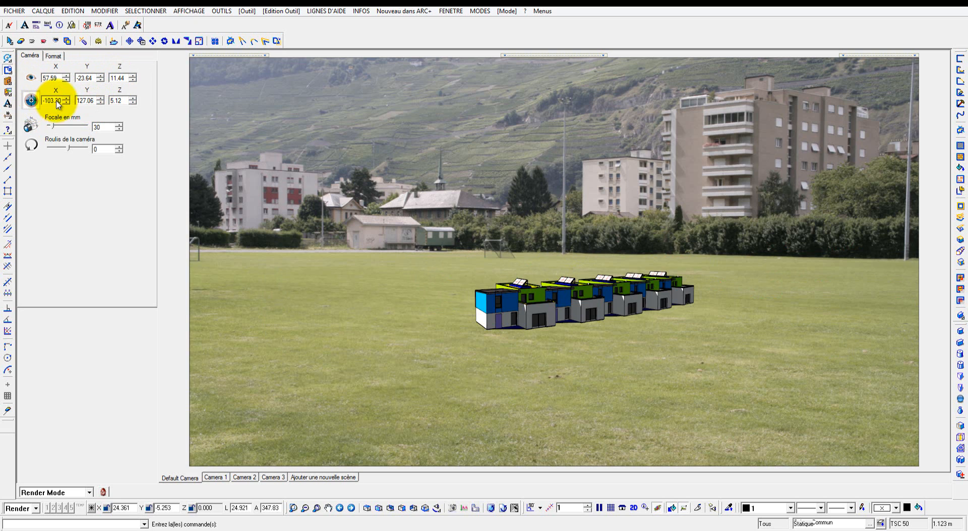
left_click_drag(126, 101, 87, 101)
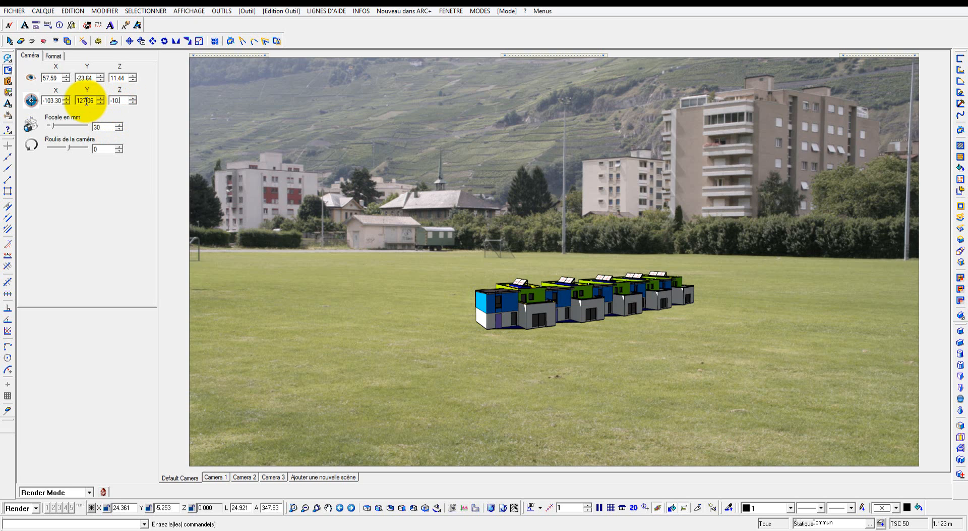
type("-10.6")
key("Tab")
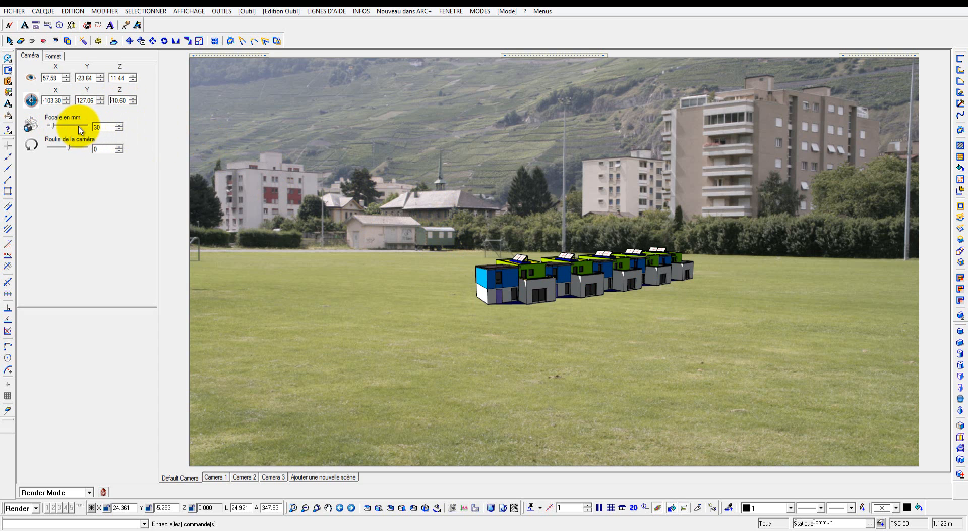
Set the camera's focal length to 147 mm and shift the view to seat the row of houses on the grass field.
left_click_drag(53, 128, 69, 130)
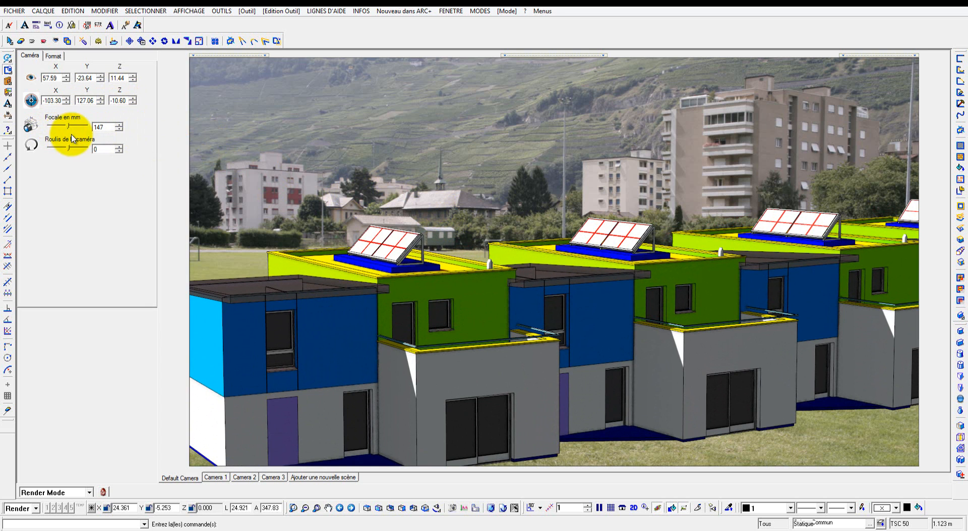
left_click_drag(329, 383, 382, 383)
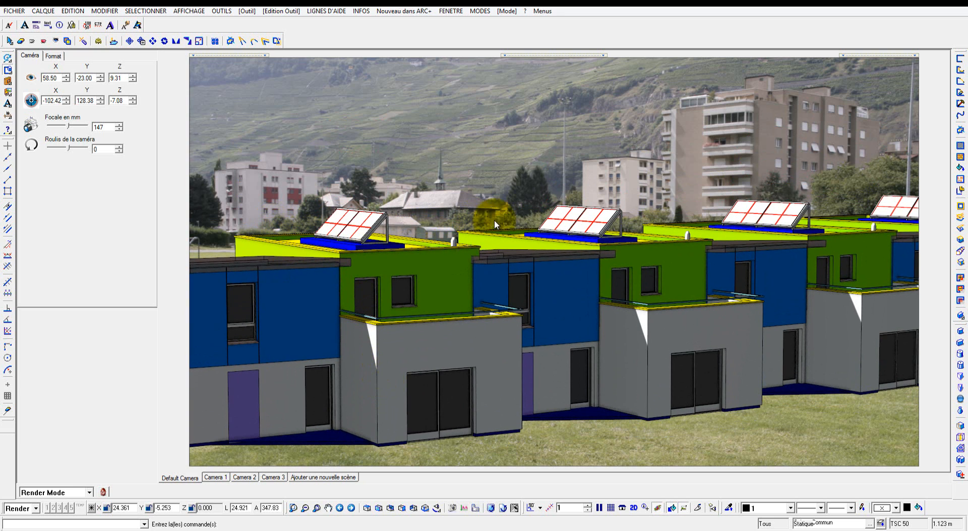
mouse_move(401, 368)
left_mouse_down()
mouse_move(432, 377)
mouse_move(400, 384)
left_mouse_up()
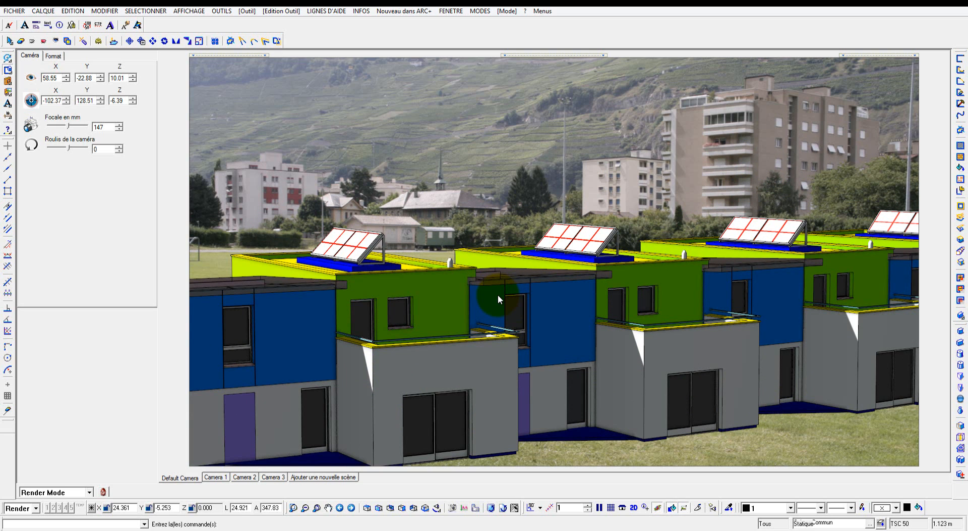
Add a new scene from the current camera view and rename it Vue 1.
left_click(316, 476)
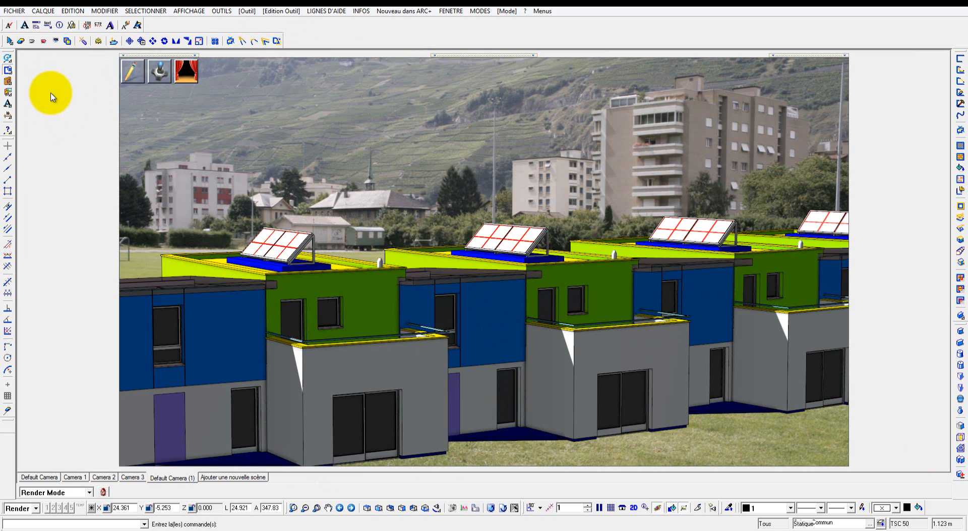
right_click(182, 481)
left_click(199, 479)
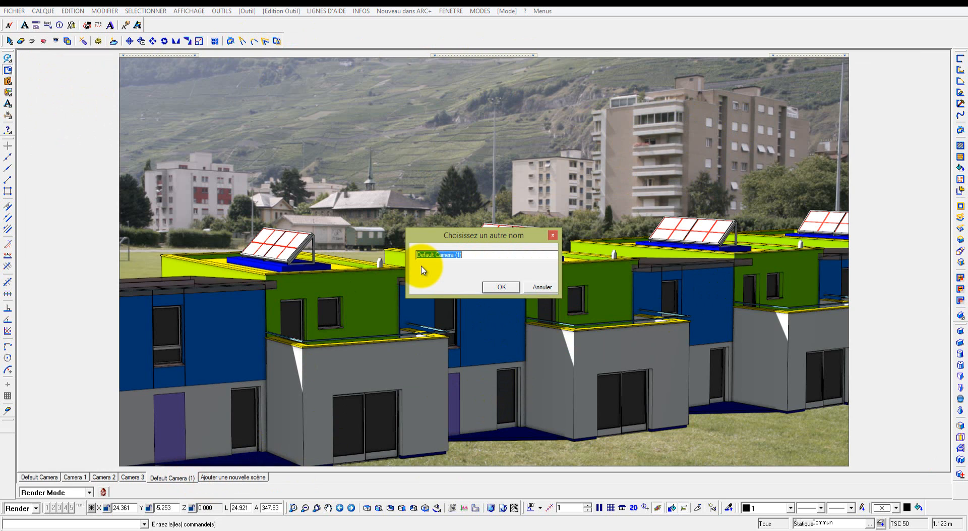
type("Vue 1")
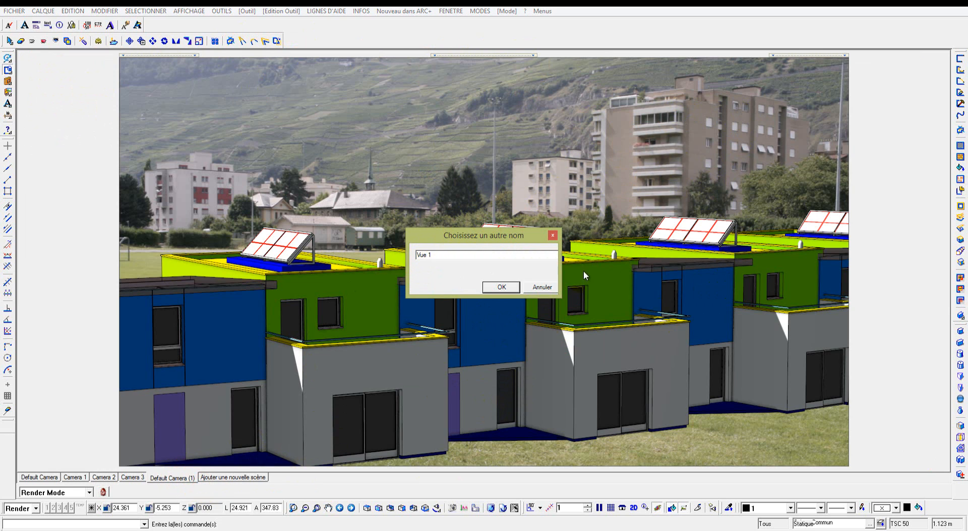
left_click(501, 286)
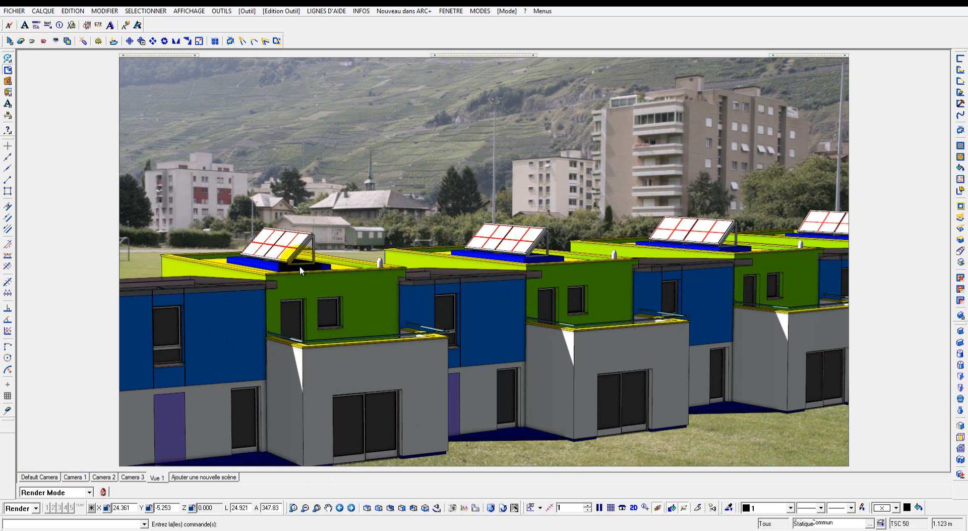
In the lighting settings, define the sun by orientation with Horizontal 93 and Zenith 20.
mouse_move(501, 39)
left_click(501, 69)
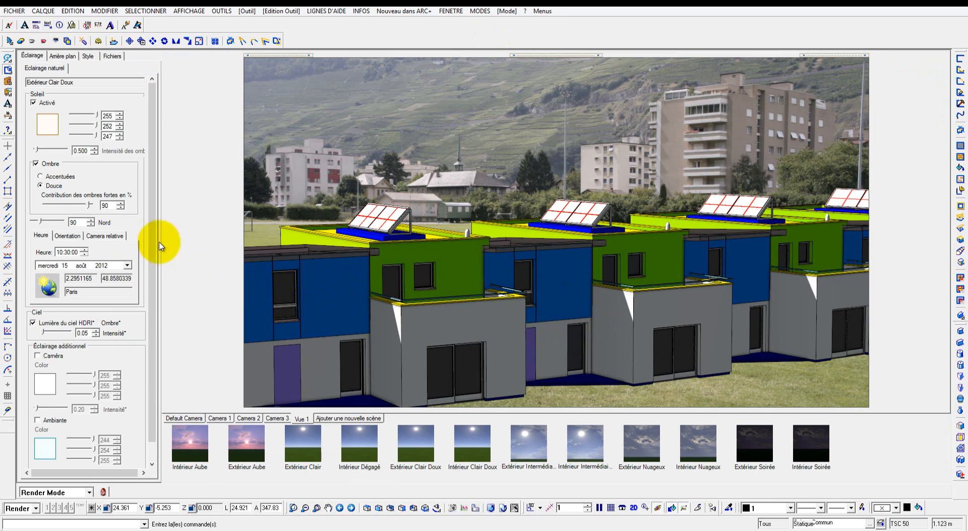
left_click(67, 235)
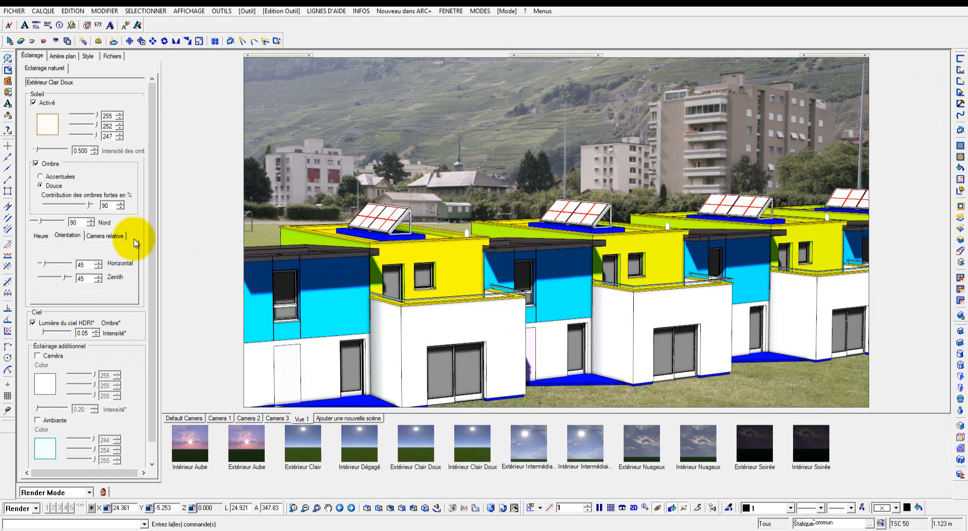
left_click(39, 234)
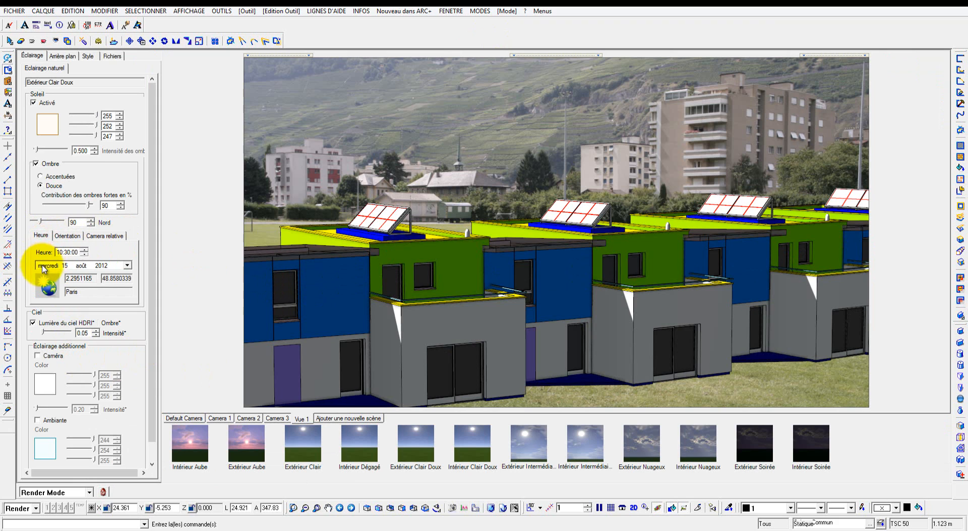
left_click(67, 235)
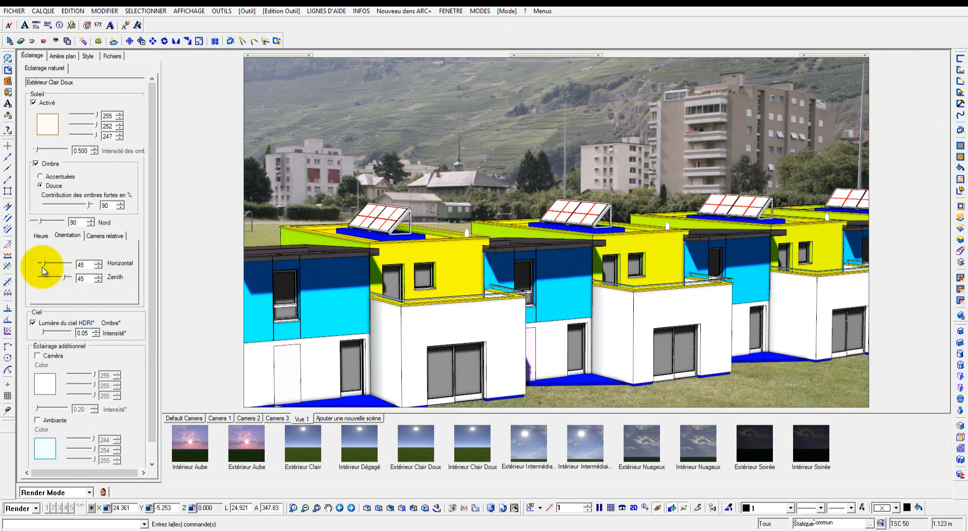
left_click_drag(43, 264, 53, 264)
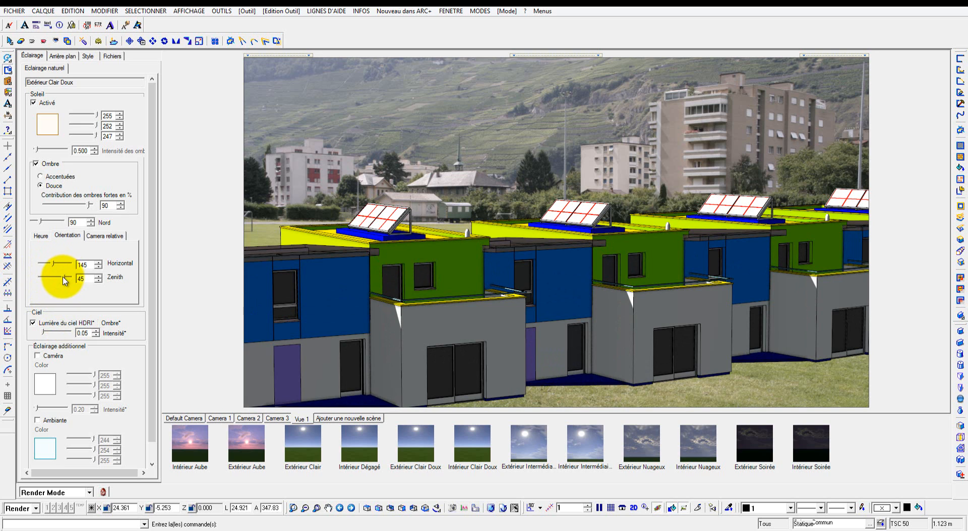
mouse_move(63, 277)
left_mouse_down()
mouse_move(37, 267)
mouse_move(49, 268)
left_mouse_up()
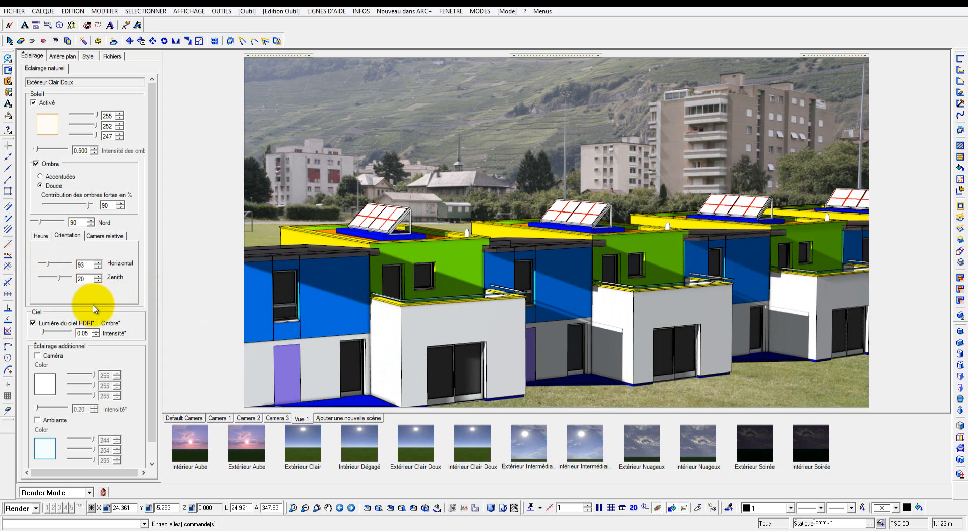
Save the project under its current name.
left_click(14, 11)
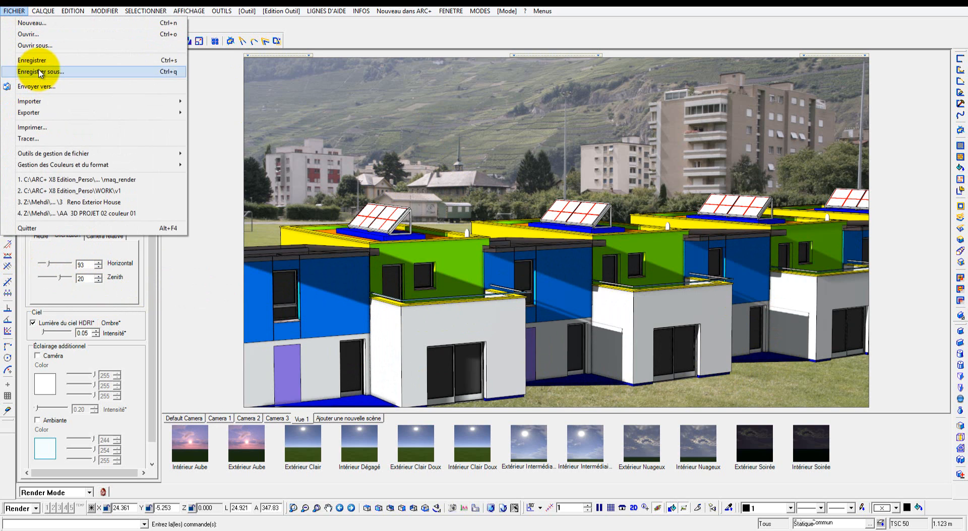
left_click(41, 62)
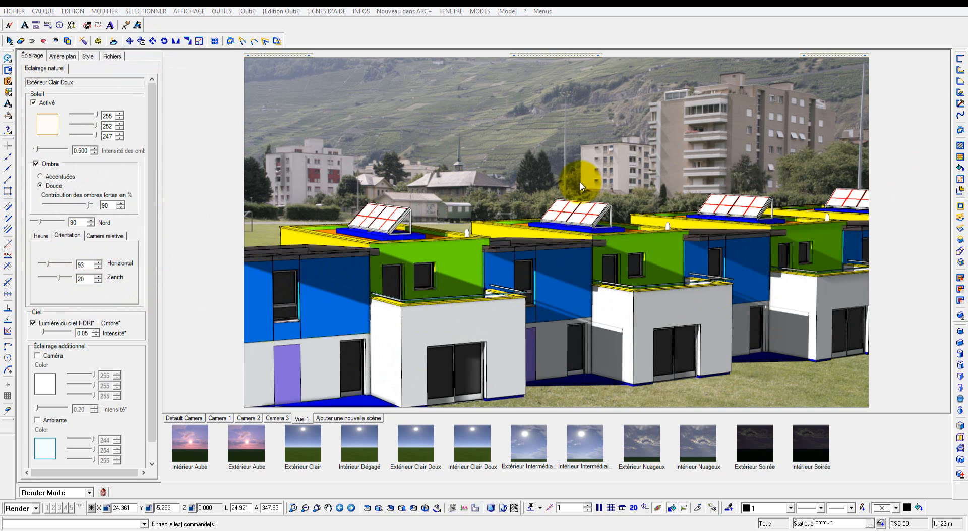
left_click(546, 239)
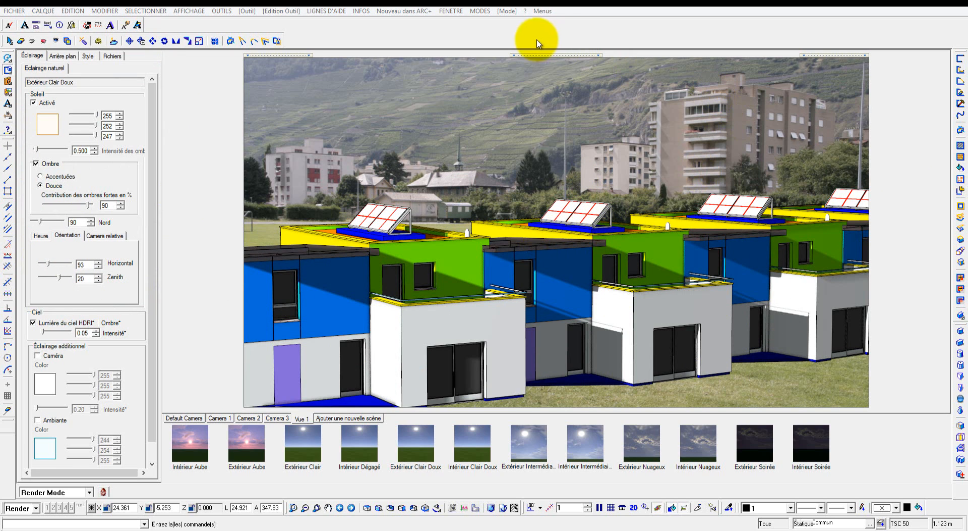
Open the materials editor and set its material list to Matériaux par Couleur.
mouse_move(518, 67)
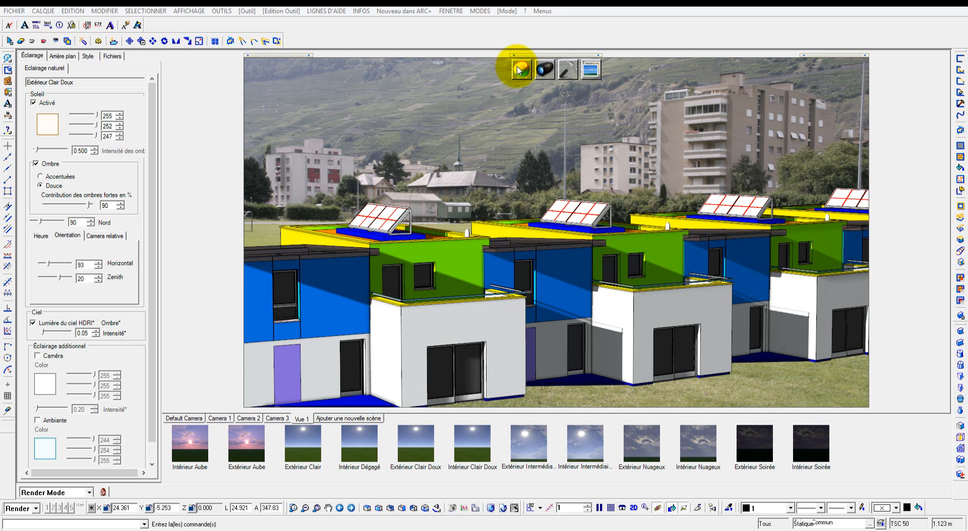
left_click(519, 69)
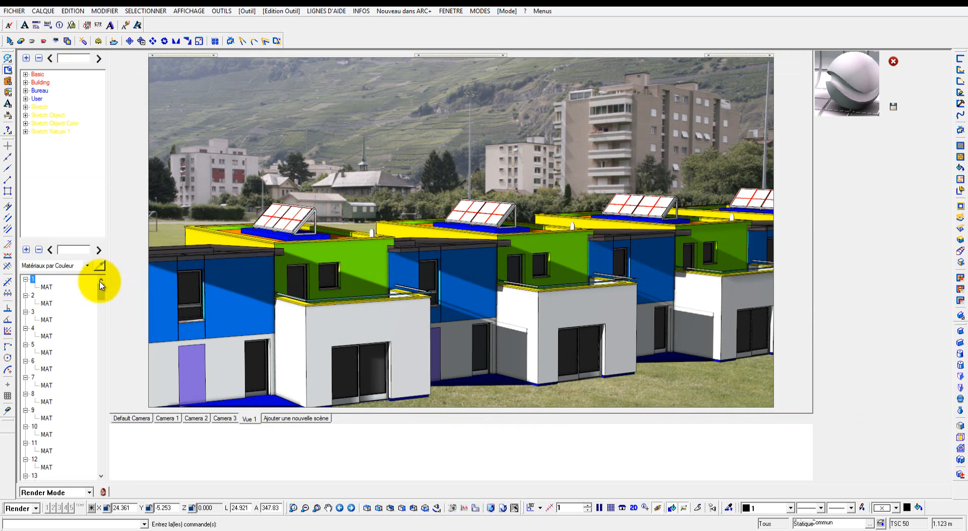
left_click(86, 266)
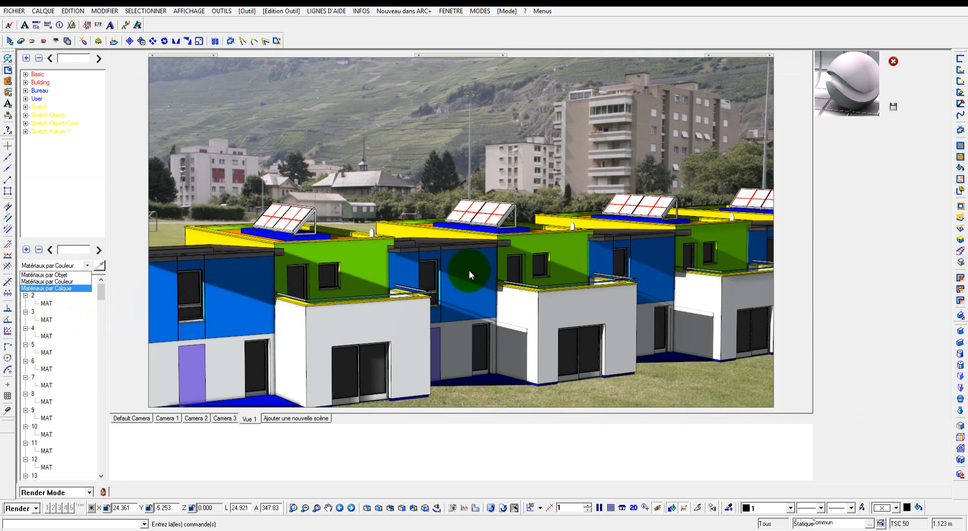
left_click(43, 282)
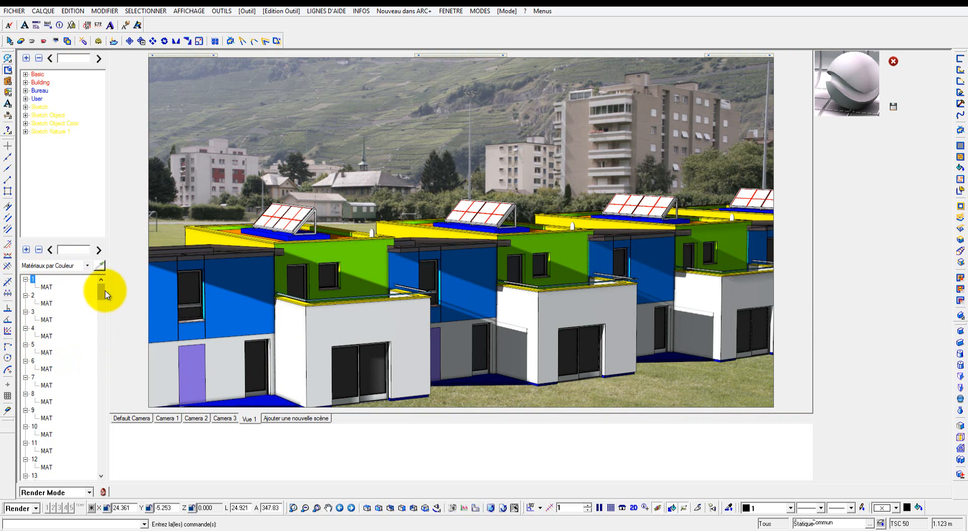
mouse_move(104, 288)
left_mouse_down()
mouse_move(99, 336)
mouse_move(93, 289)
left_mouse_up()
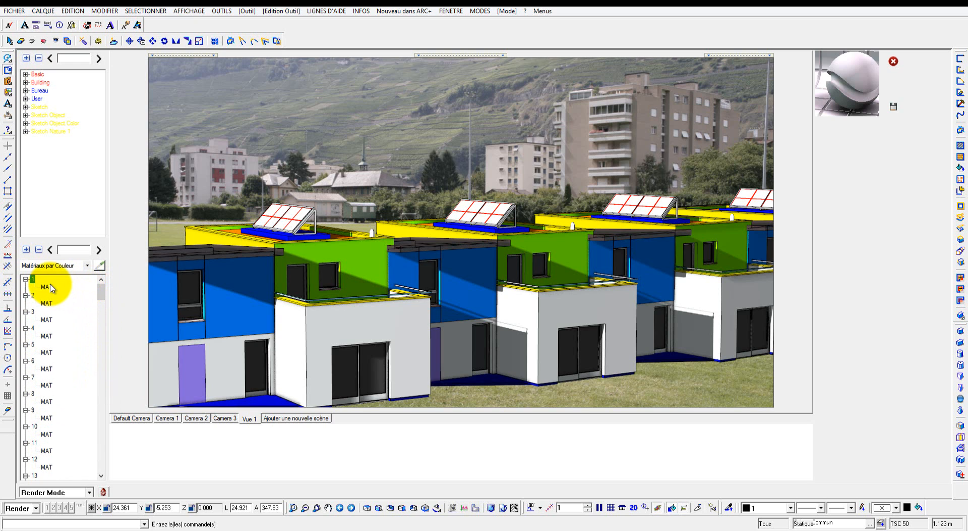
Examine the material entries listed per colour number and the categories of the material library, including Building.
left_click(46, 303)
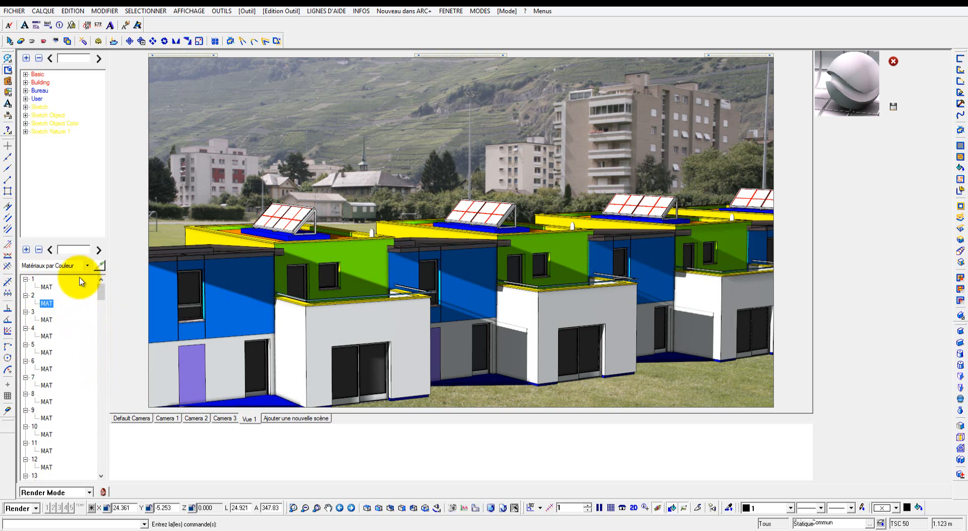
left_click(46, 302)
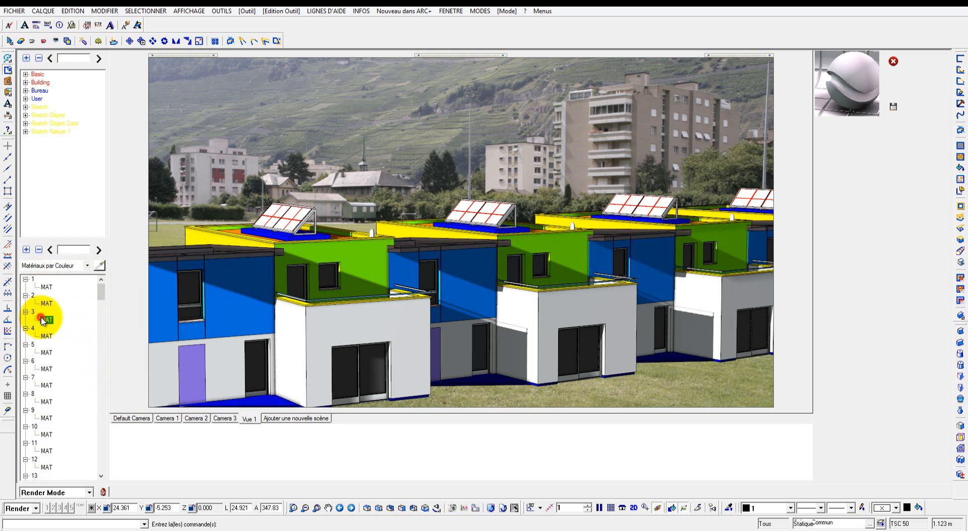
left_click_drag(102, 289, 126, 270)
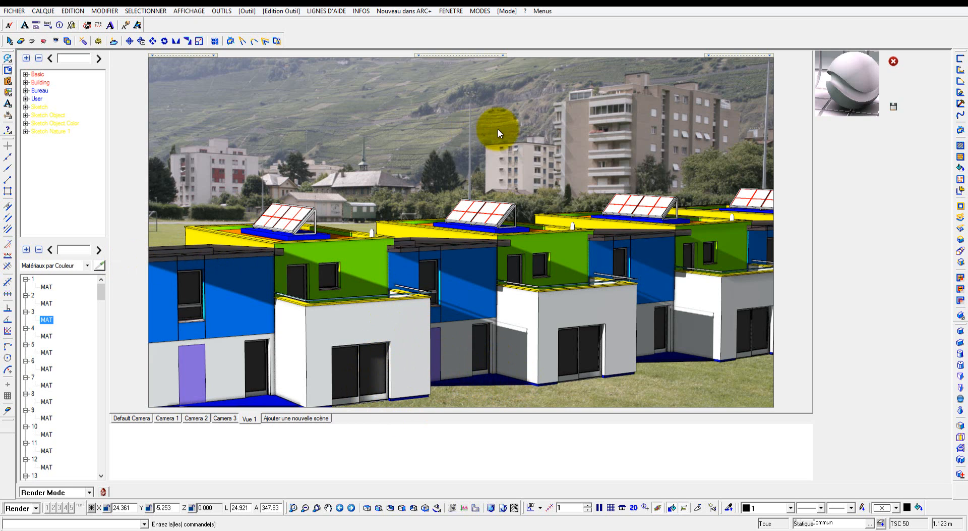
left_click(25, 74)
left_click(25, 131)
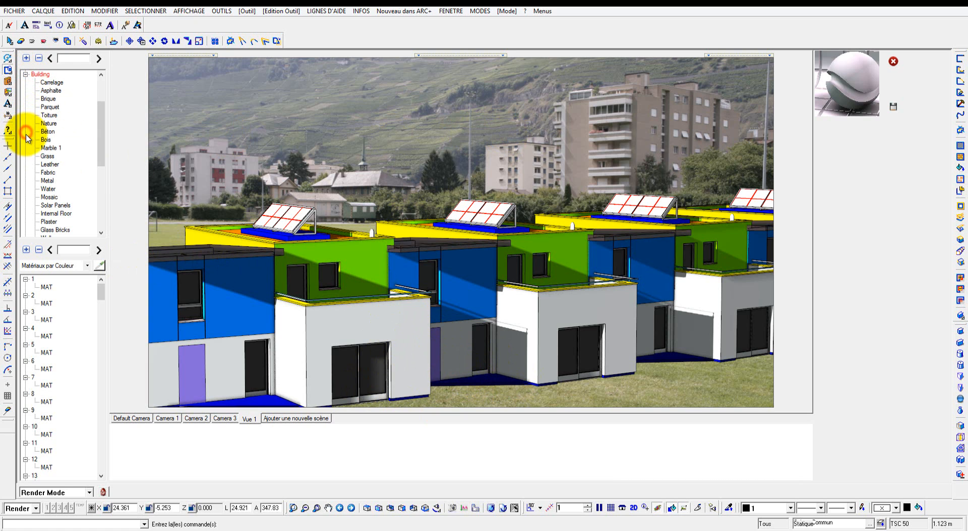
left_click(25, 74)
left_click(25, 74)
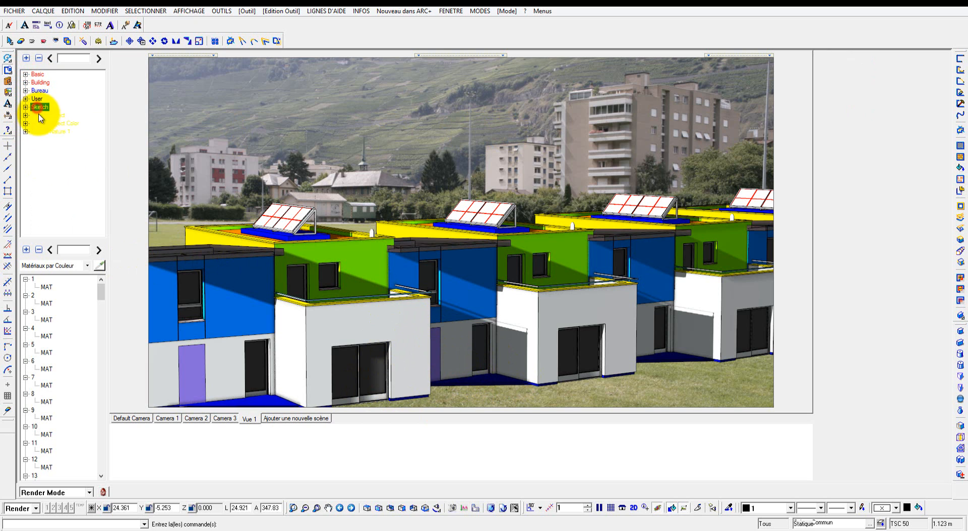
left_click(40, 131)
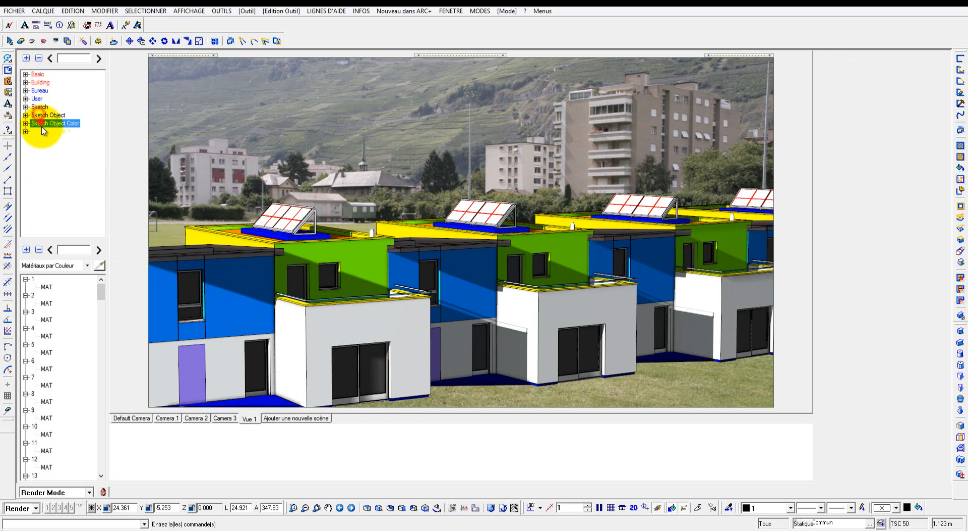
Add a new category named Lotissement under Bureau in the material library.
left_click(26, 90)
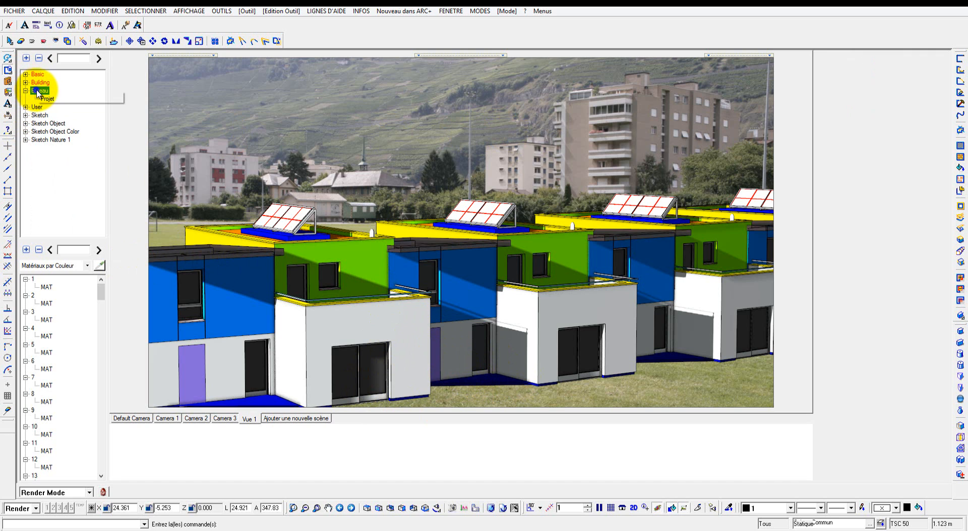
right_click(37, 93)
left_click(60, 94)
left_click(444, 269)
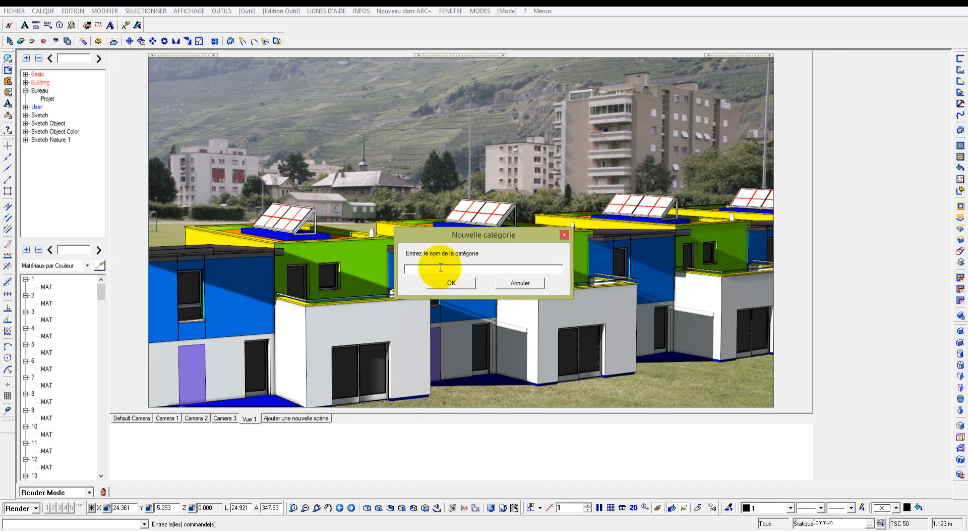
type("Lotissement")
left_click(454, 281)
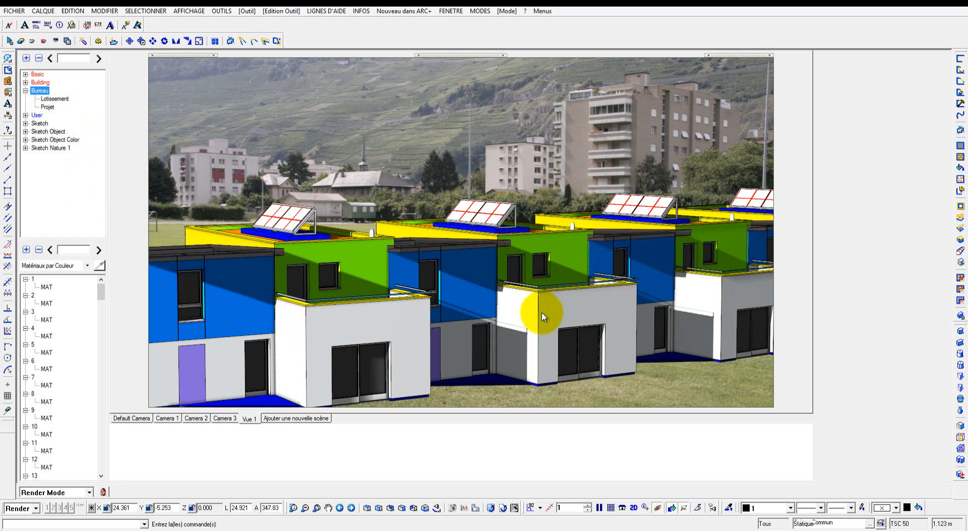
Create a new material in the Lotissement category and name it Sol_exterieur.
left_click(56, 98)
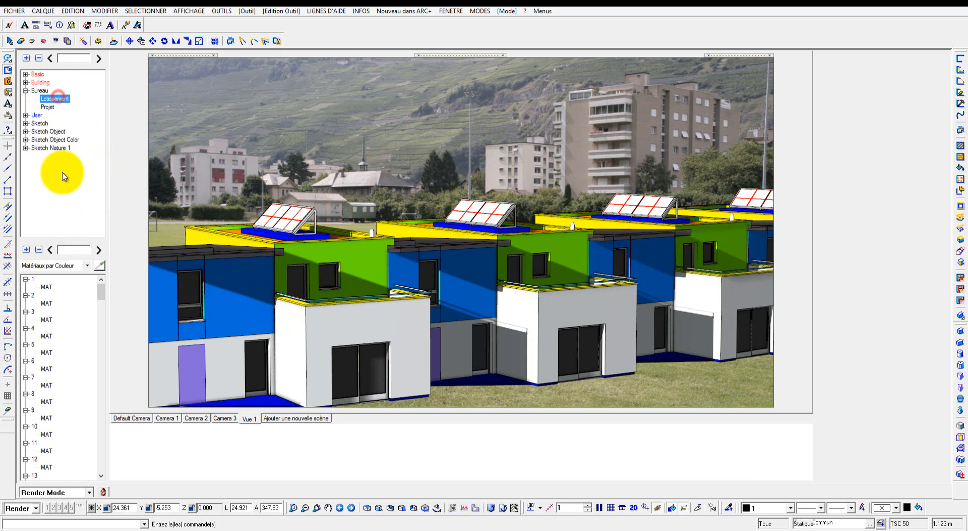
right_click(59, 105)
left_click(75, 105)
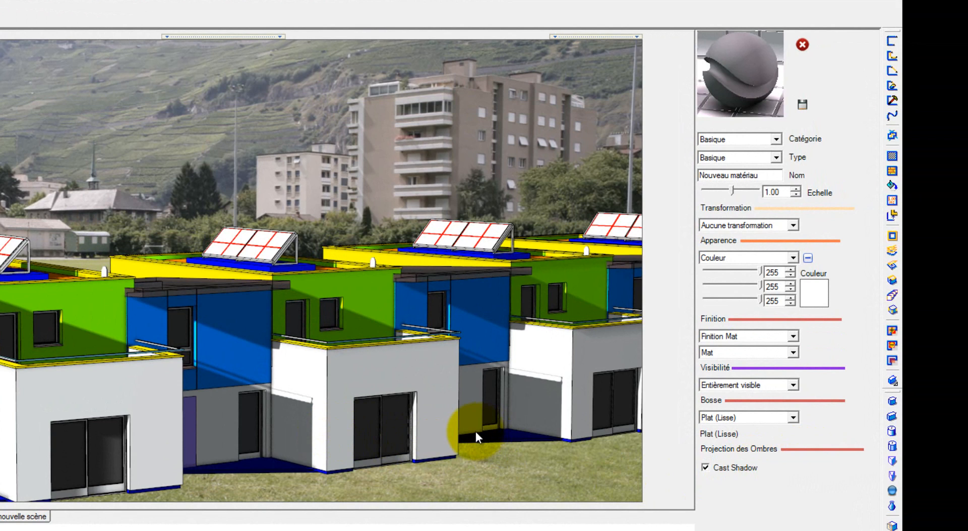
left_click(842, 152)
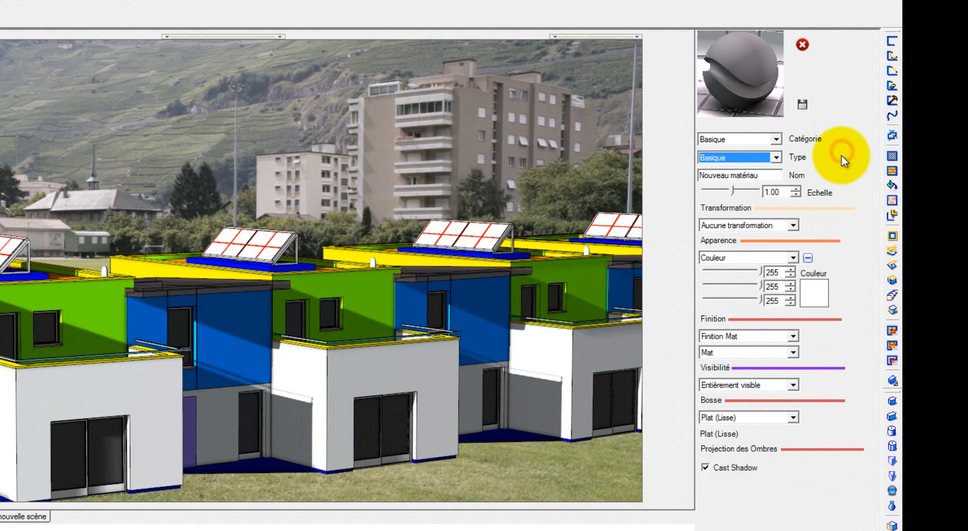
left_click(846, 147)
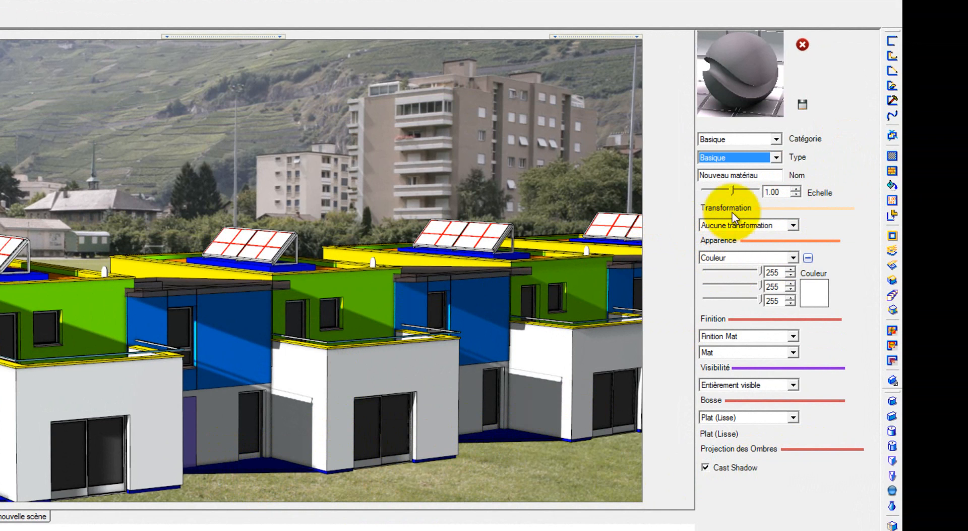
left_click_drag(780, 175, 674, 175)
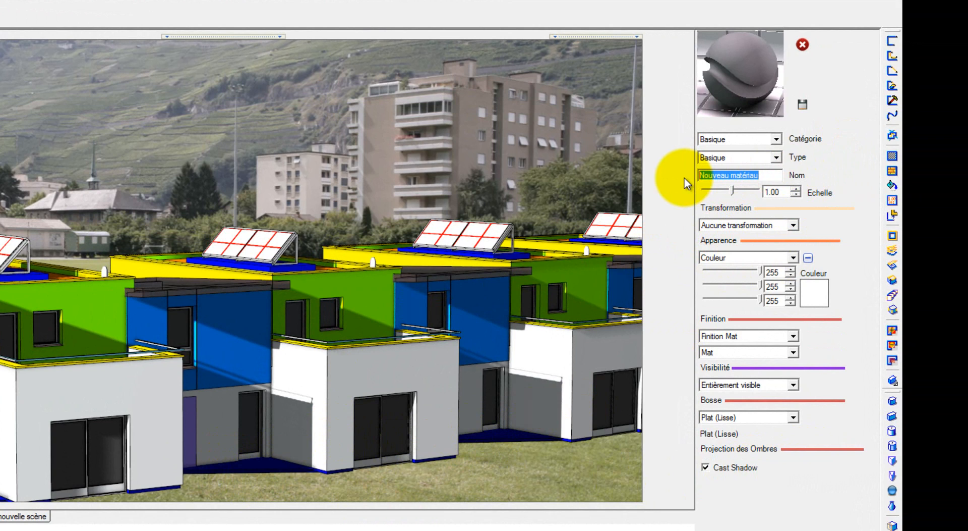
type("Sol_exterieur")
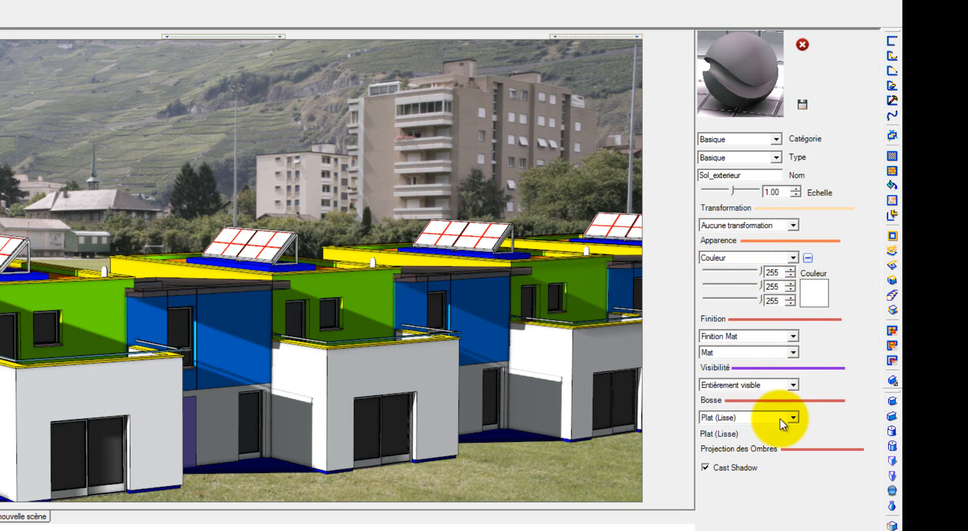
Set the Sol_exterieur appearance to image and open the Texture_Polyrey folder to find its texture file.
left_click(748, 257)
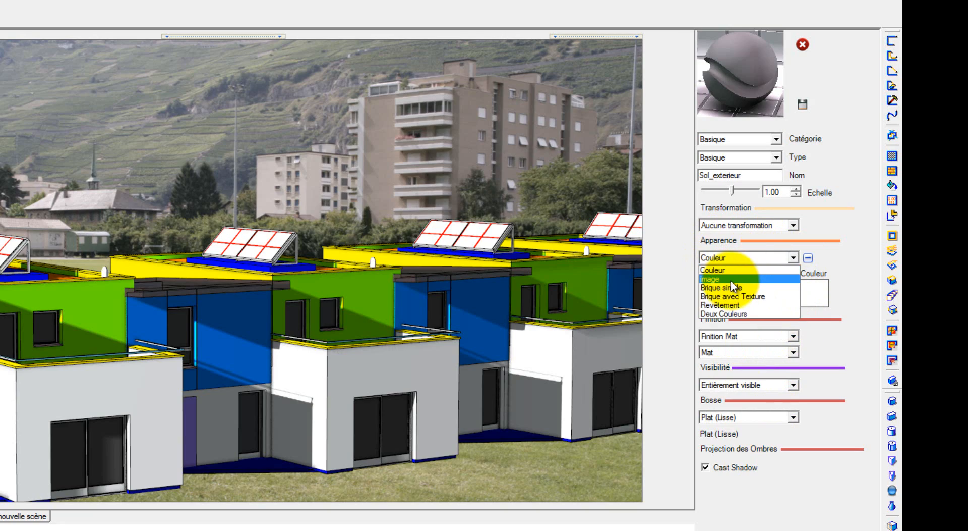
left_click(731, 280)
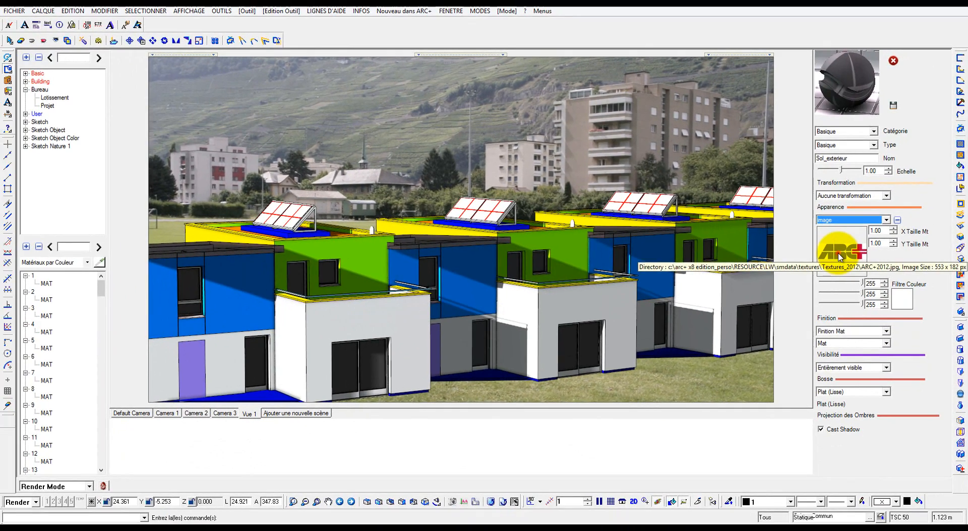
left_click(841, 257)
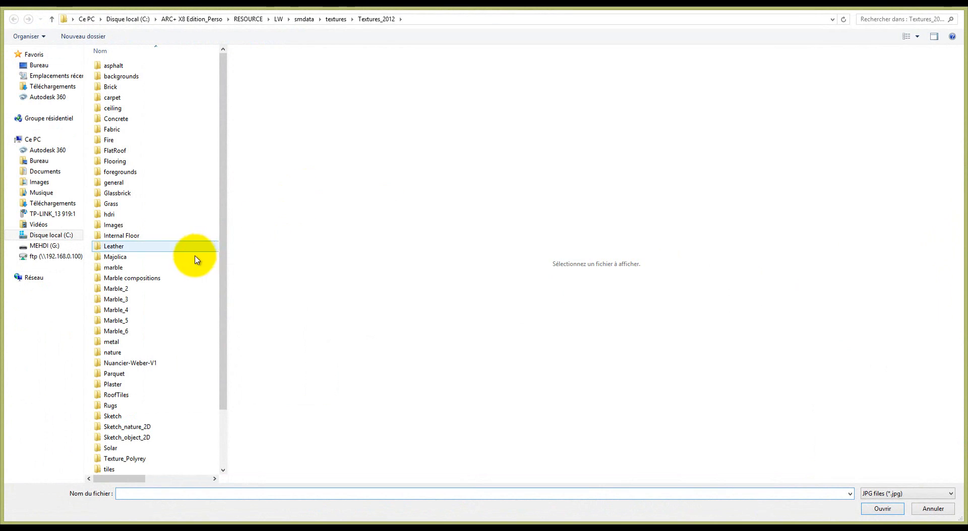
left_click_drag(225, 191, 221, 241)
double_click(199, 389)
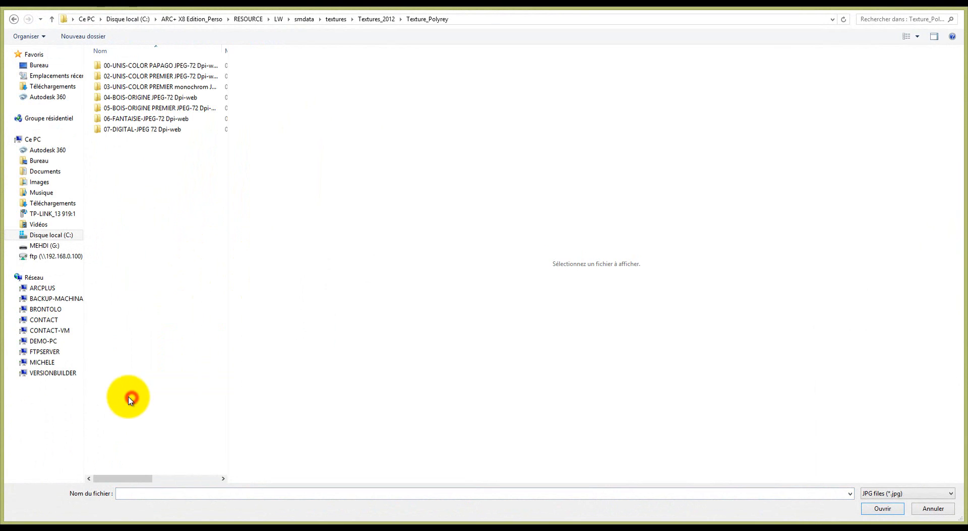
Browse the Polyrey texture folders and examine the wood samples in 05-BOIS-ORIGINE PREMIER JPEG-72 Dpi-web.
left_click(143, 120)
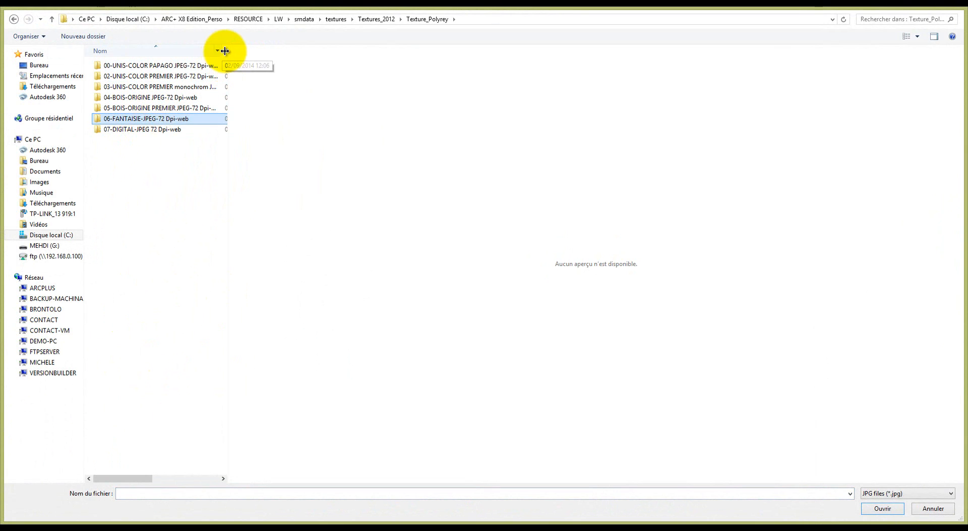
mouse_move(243, 50)
left_mouse_down()
mouse_move(339, 48)
mouse_move(255, 48)
left_mouse_up()
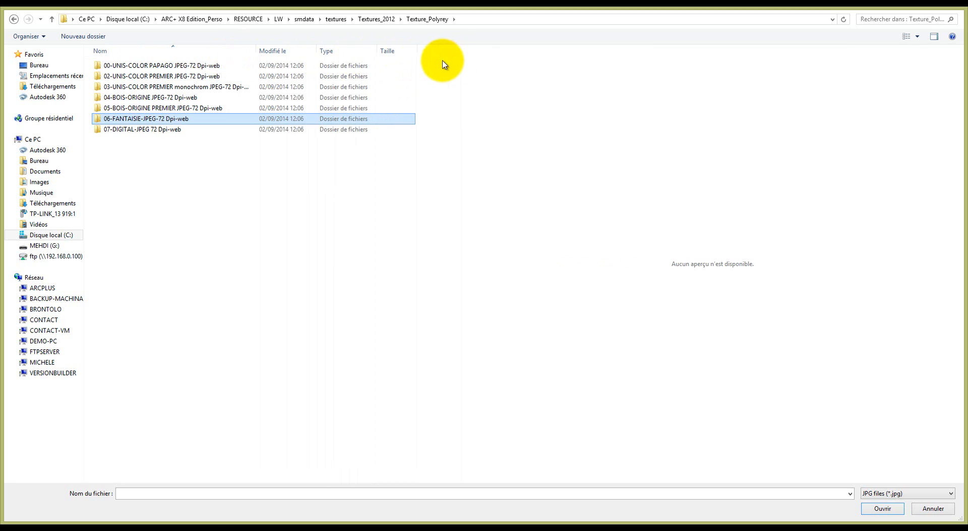
left_click(146, 109)
left_click(140, 129)
left_click(168, 216)
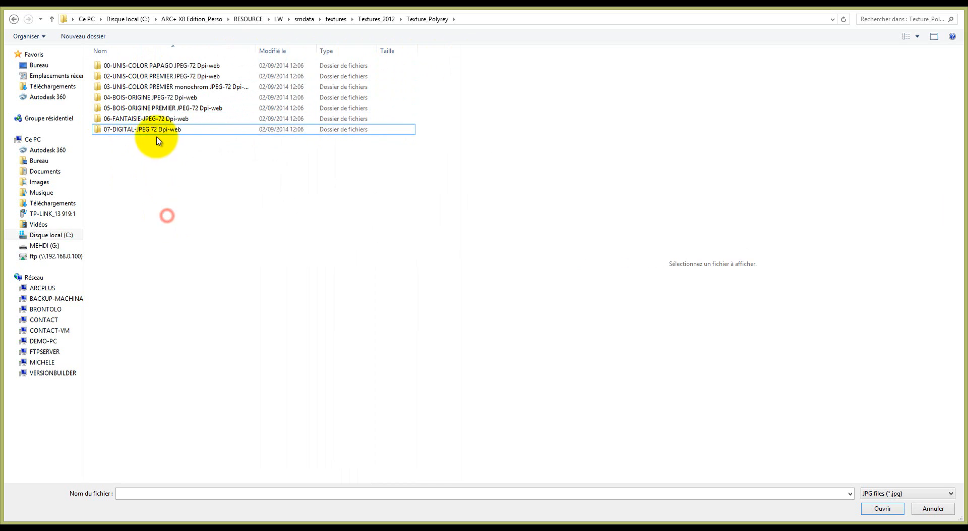
left_click(157, 110)
double_click(156, 109)
scroll(396, 227, "down", 1)
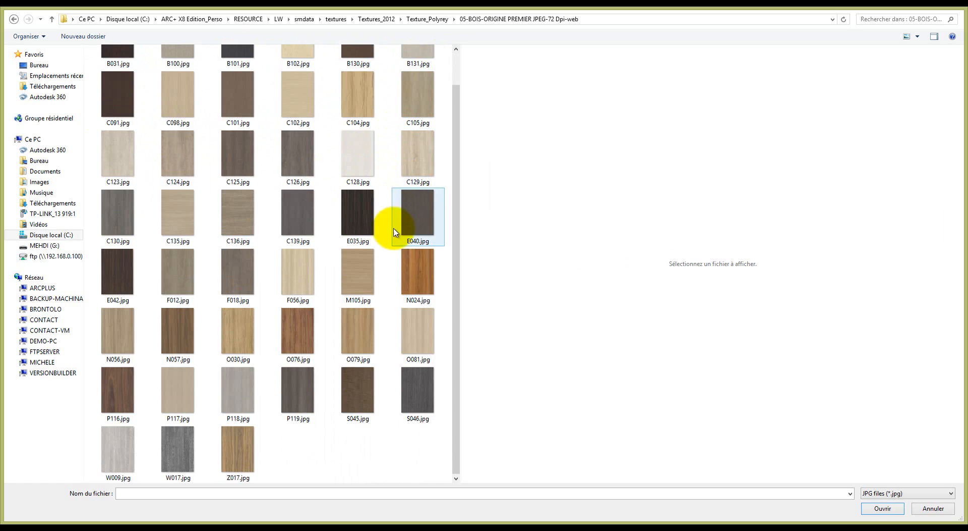
scroll(375, 172, "up", 1)
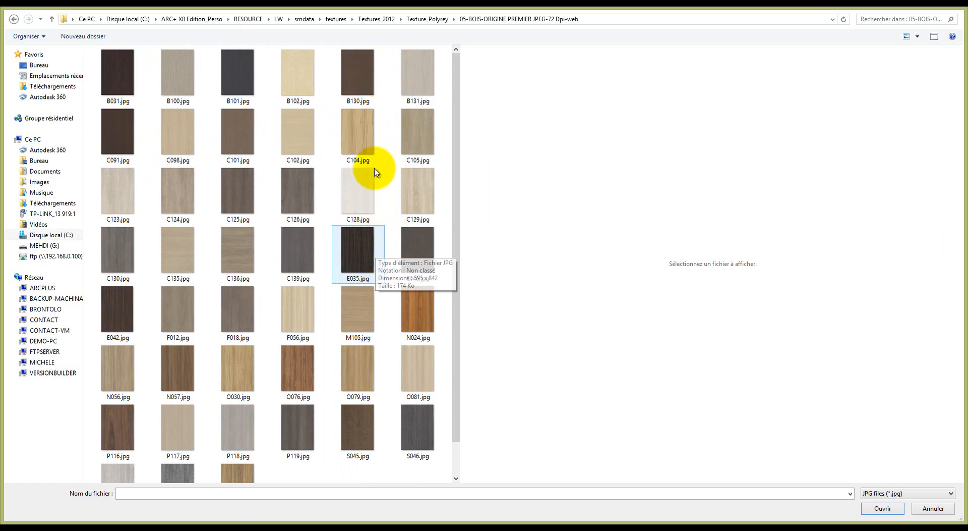
left_click(14, 19)
left_click(201, 212)
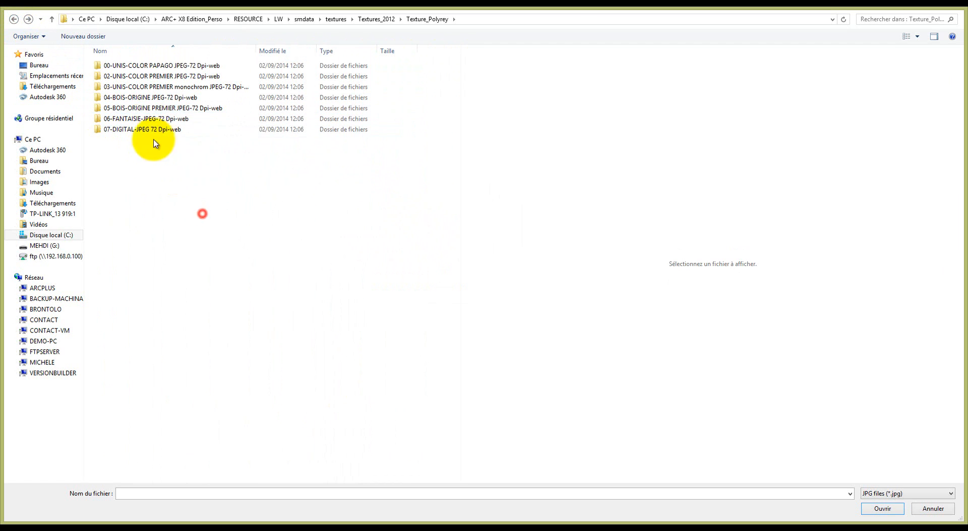
Load C140.jpg from the 02-FANTAISIE MINERAL subfolder of 06-FANTAISIE-JPEG-72 Dpi-web as the Sol_exterieur texture.
double_click(150, 119)
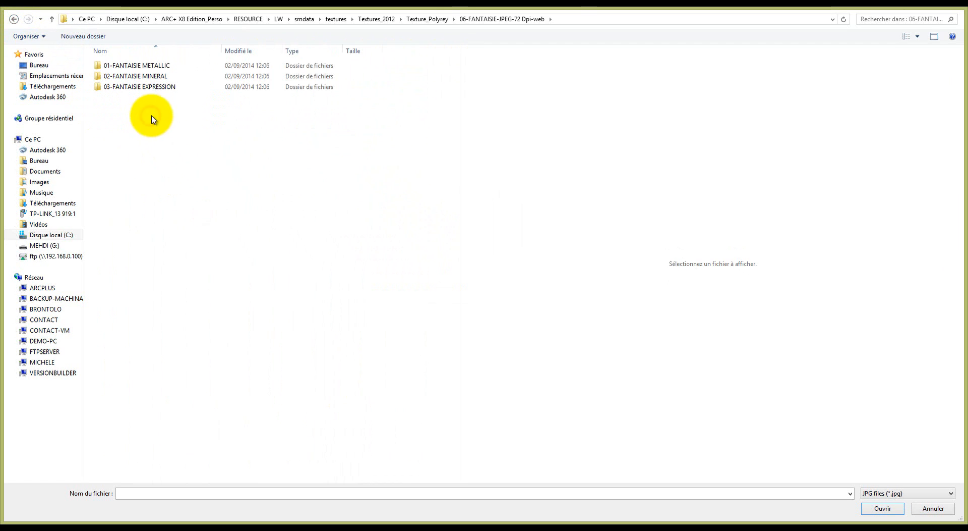
double_click(150, 76)
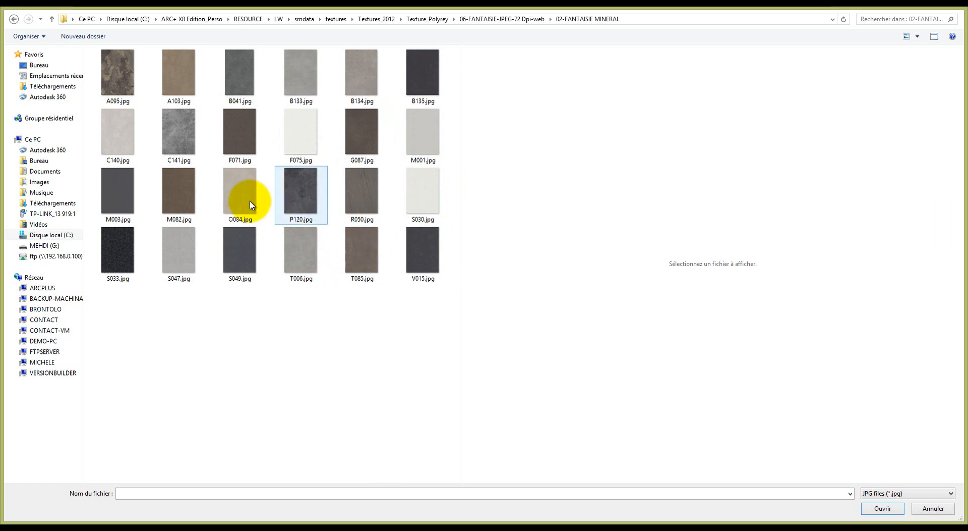
left_click(121, 132)
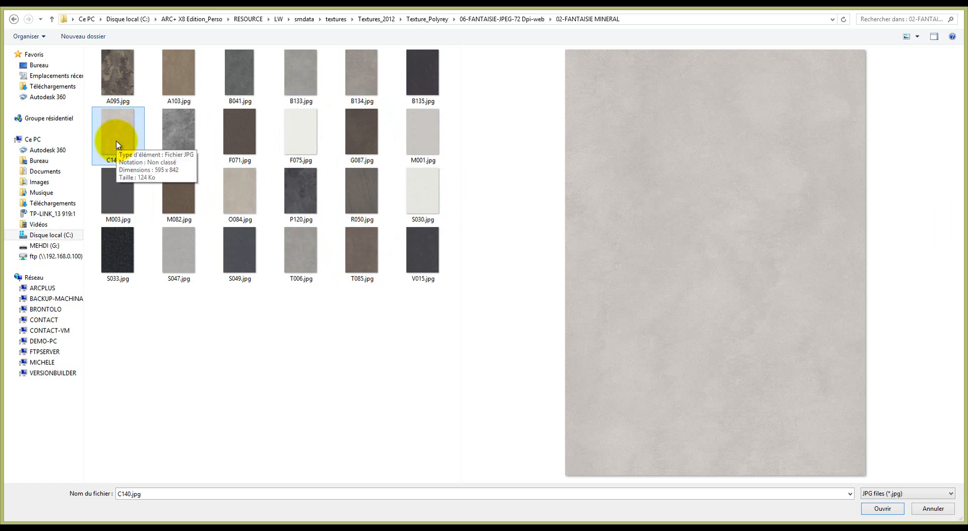
double_click(119, 141)
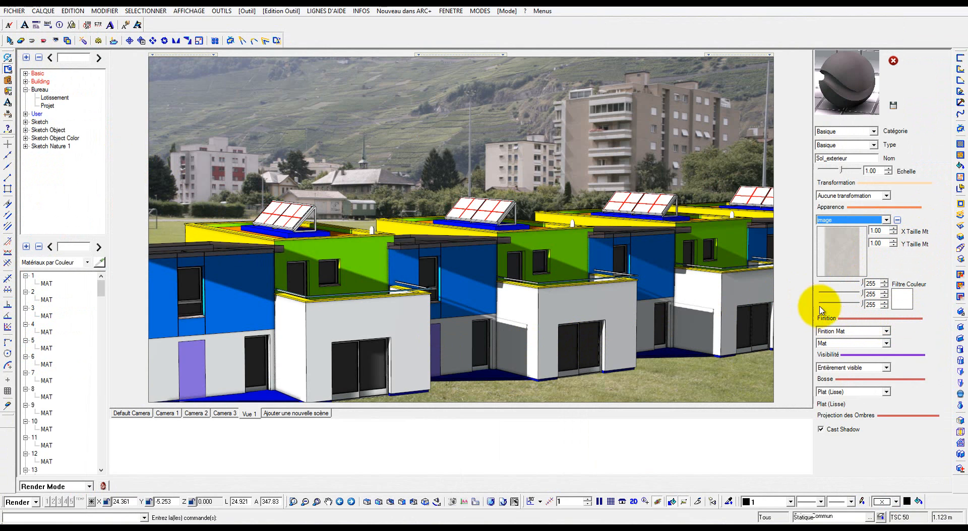
left_click(838, 254)
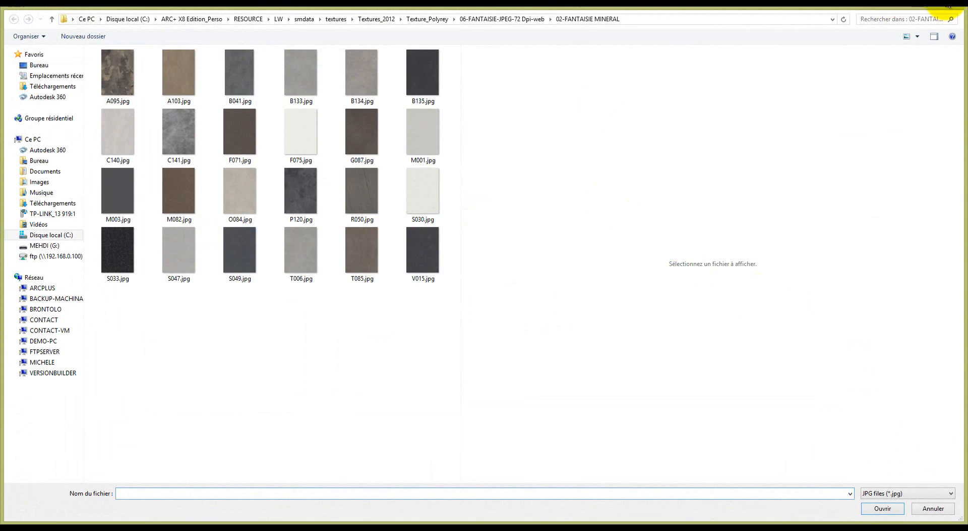
left_click(948, 9)
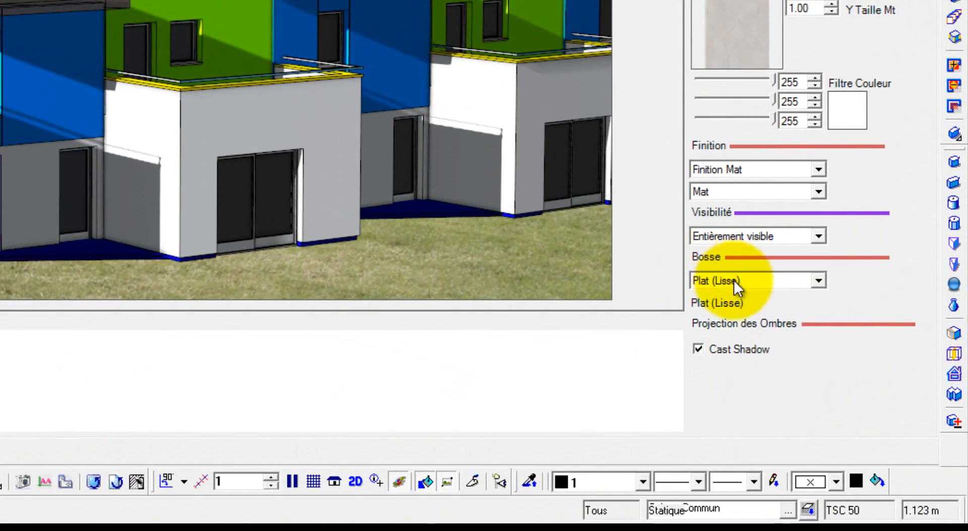
Try the Relief liée à l'apparence bump on Sol_exterieur and switch the bump to 3D par Normal map.
left_click(734, 281)
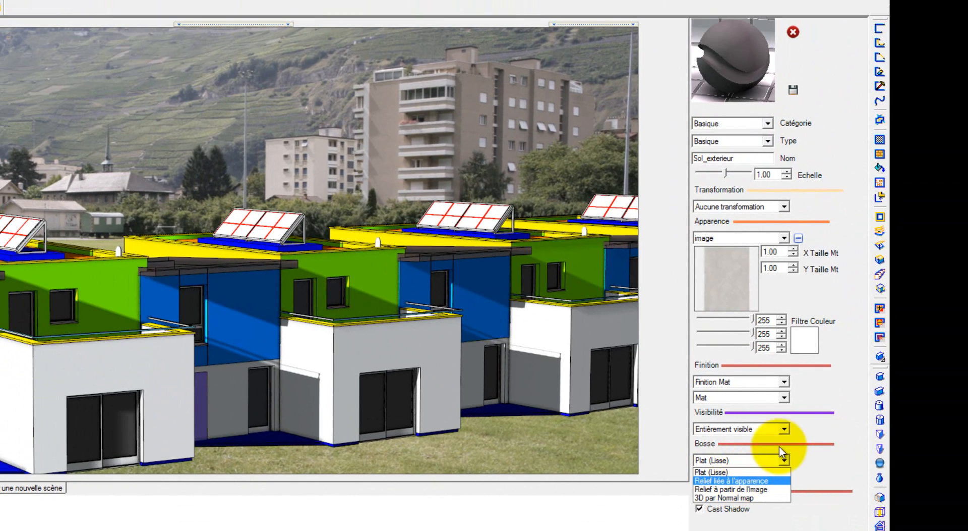
left_click(735, 480)
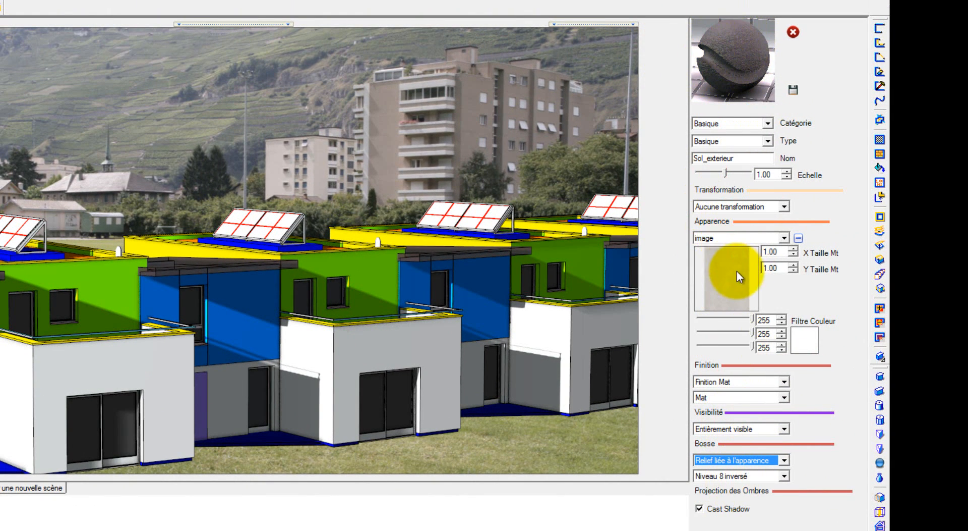
left_click(739, 464)
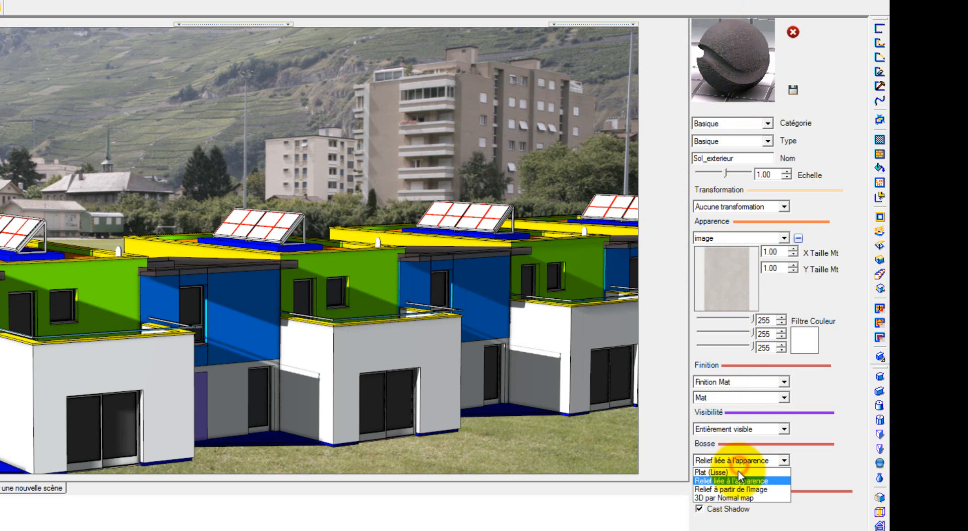
left_click(754, 498)
left_click_drag(861, 314, 859, 364)
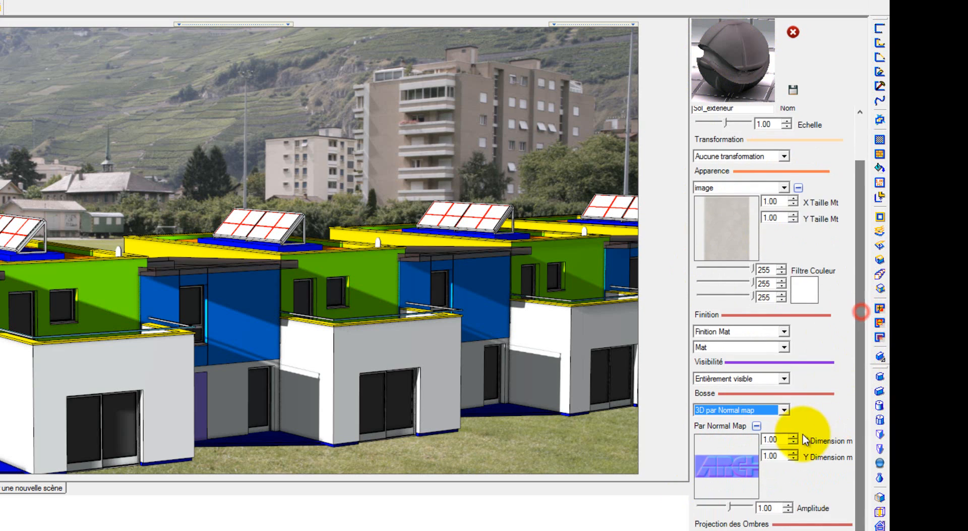
Open the Textures_2012 Concrete folder to choose the normal map image for the Sol_exterieur bump.
left_click(743, 459)
double_click(176, 46)
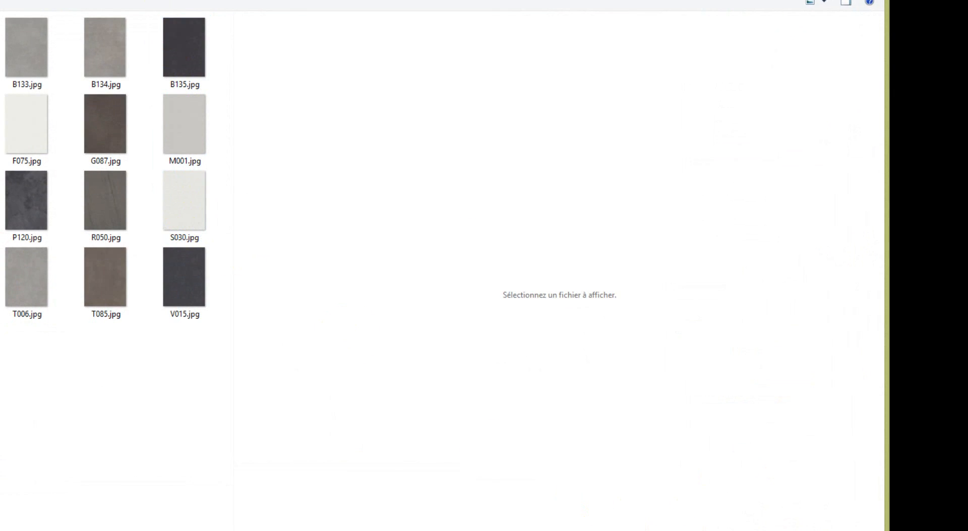
left_click(122, 0)
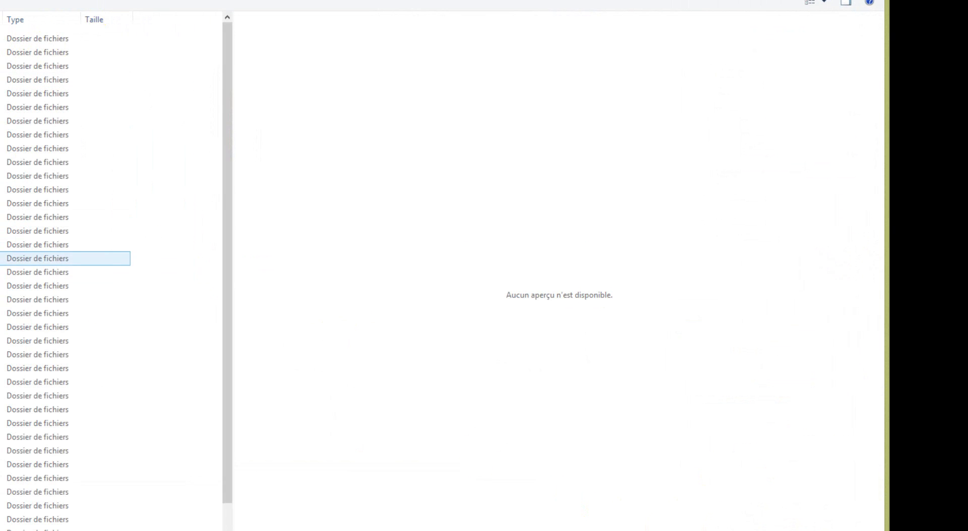
left_click(2, 107)
key("Return")
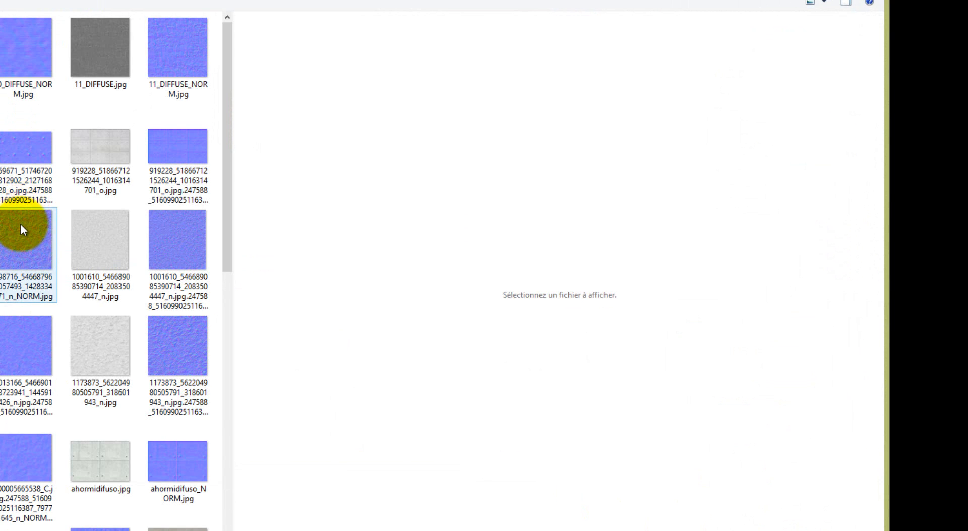
scroll(20, 223, "down", 10)
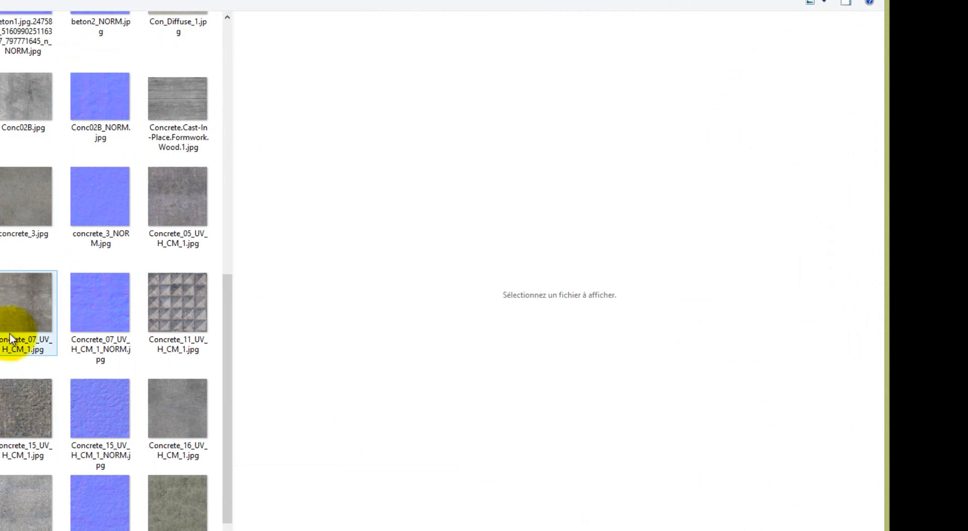
Compare concrete_3.jpg with its normal map and load concrete_3_NORM.jpg as the Sol_exterieur normal map.
left_click(31, 201)
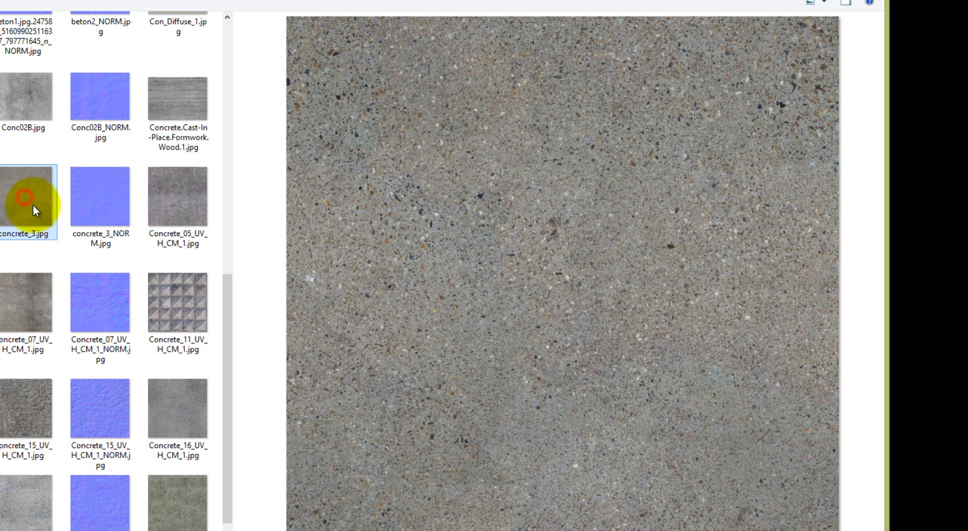
left_click(108, 214)
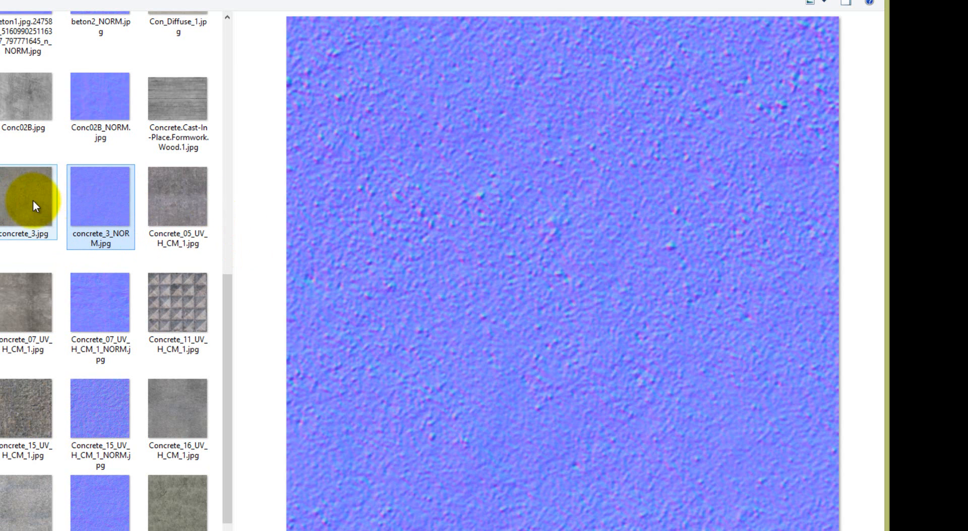
left_click(20, 199)
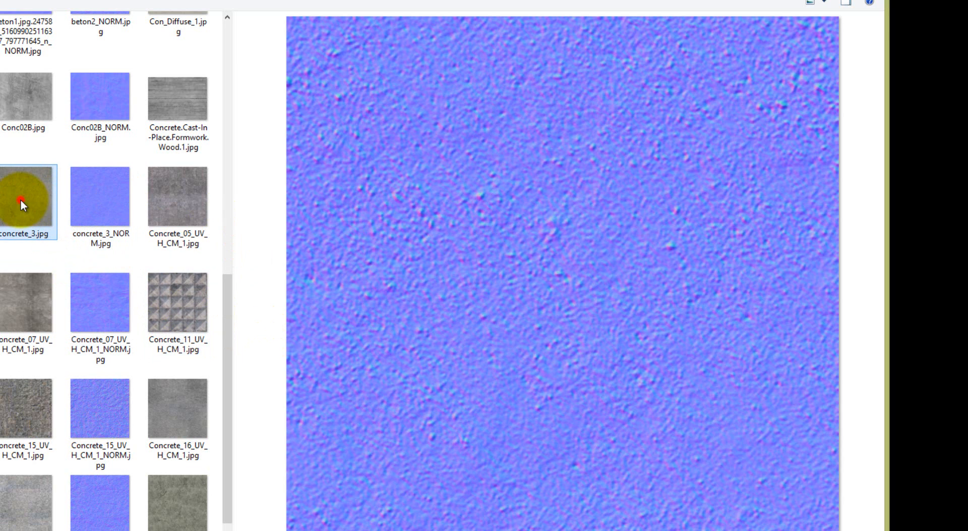
left_click(100, 212)
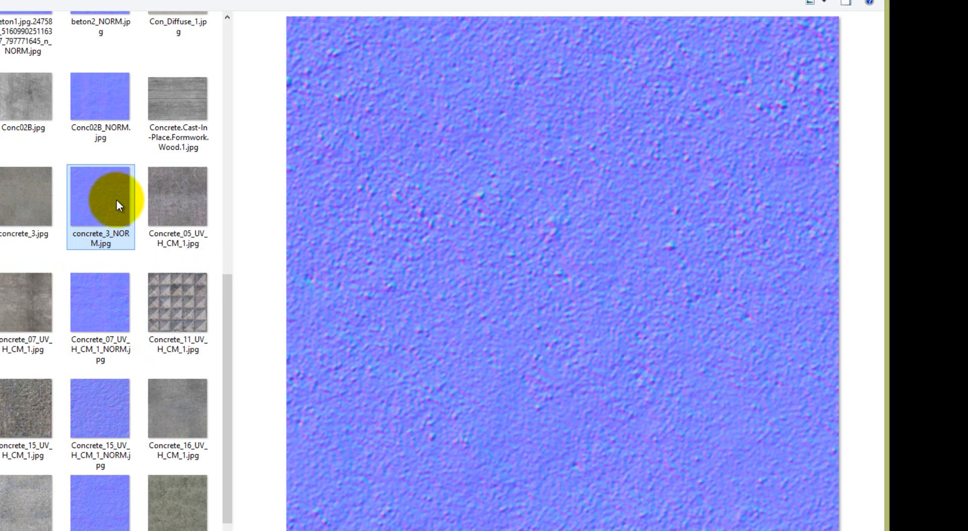
scroll(118, 218, "up", 3)
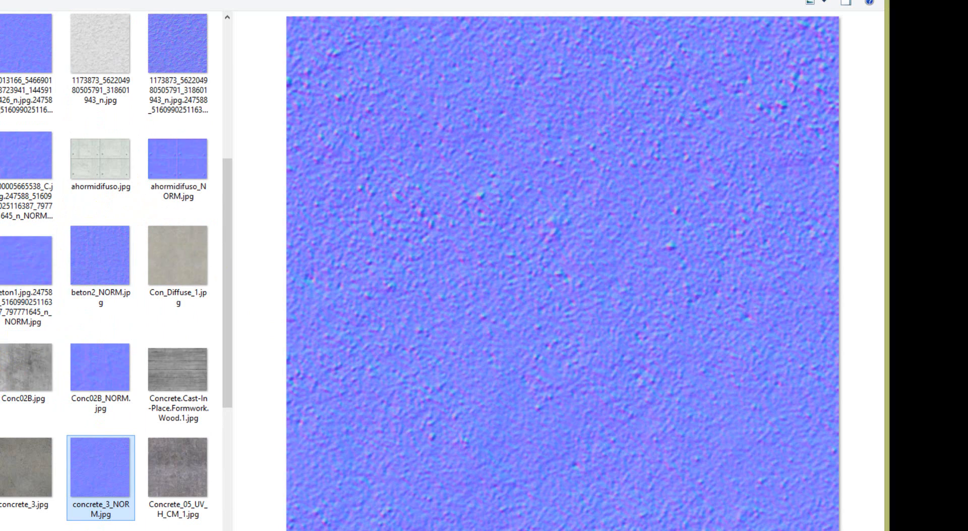
scroll(81, 346, "down", 3)
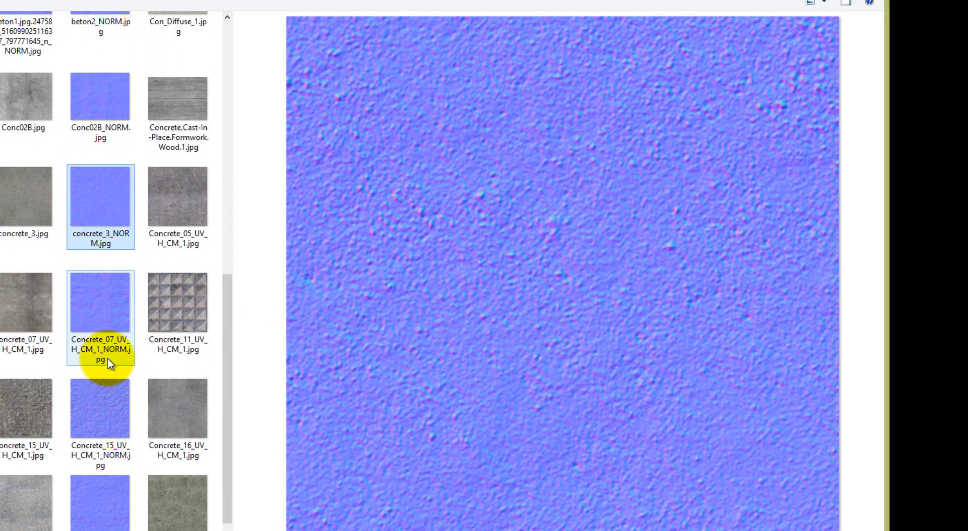
mouse_move(110, 351)
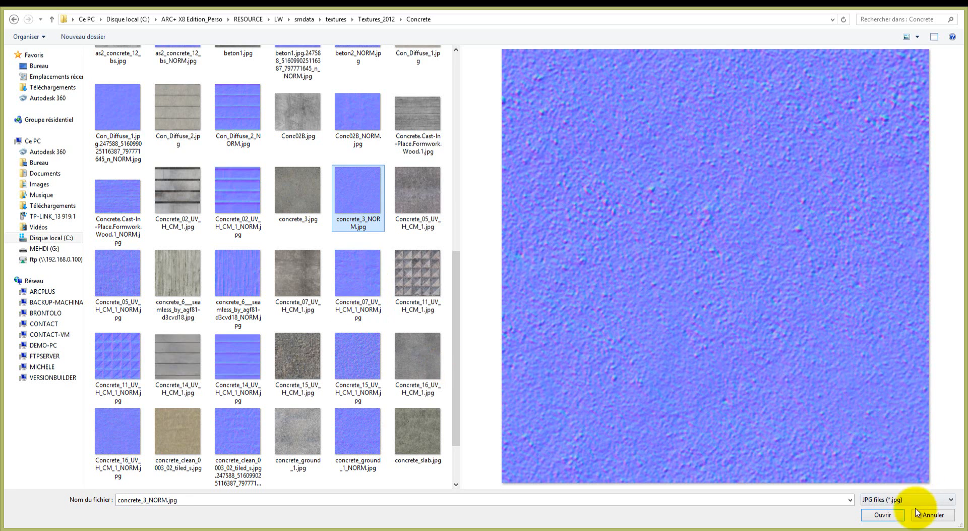
left_click(878, 513)
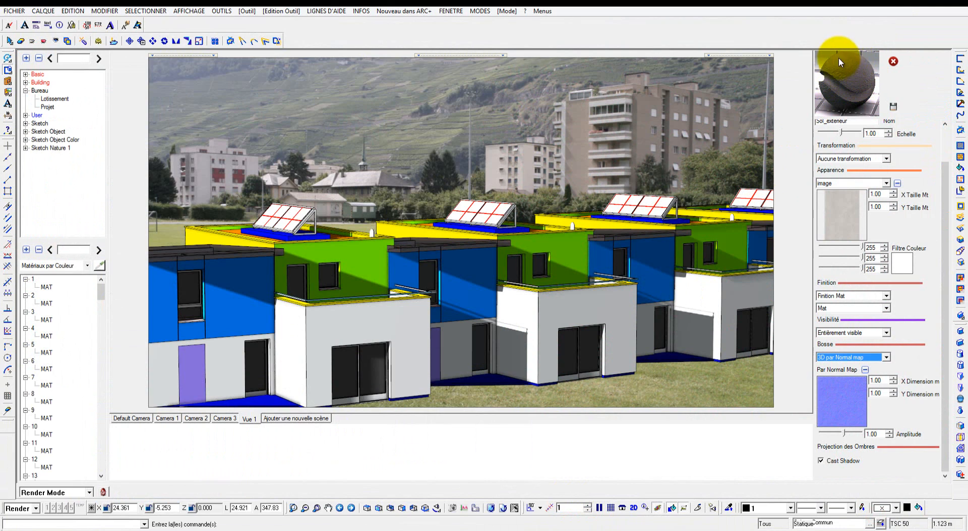
Refresh the Sol_exterieur preview, set the normal map amplitude to 0.30 and save the material.
left_click(829, 70)
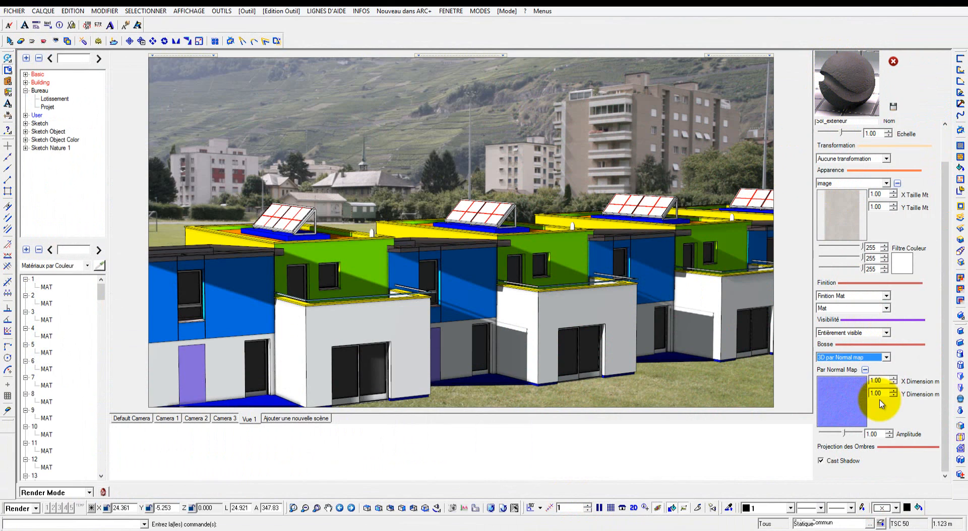
left_click(878, 434)
left_click_drag(878, 434, 819, 436)
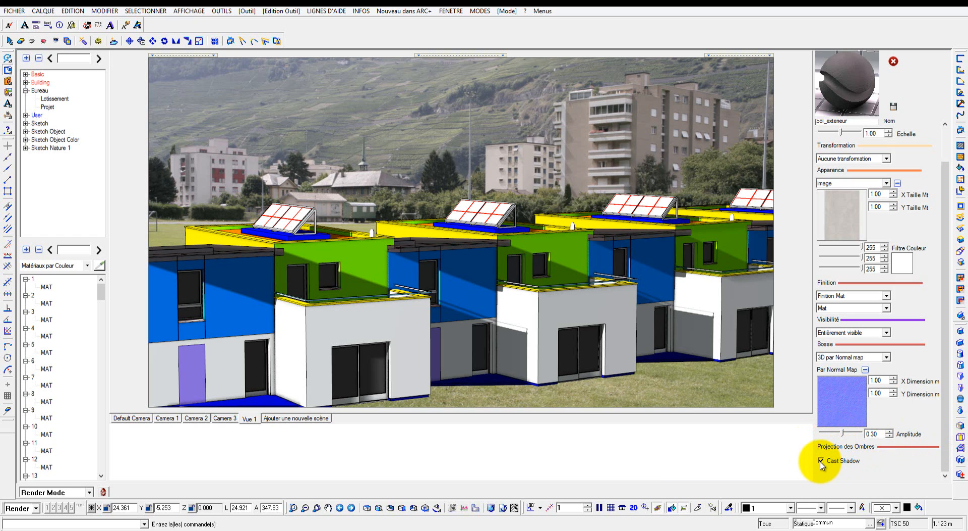
left_click(894, 106)
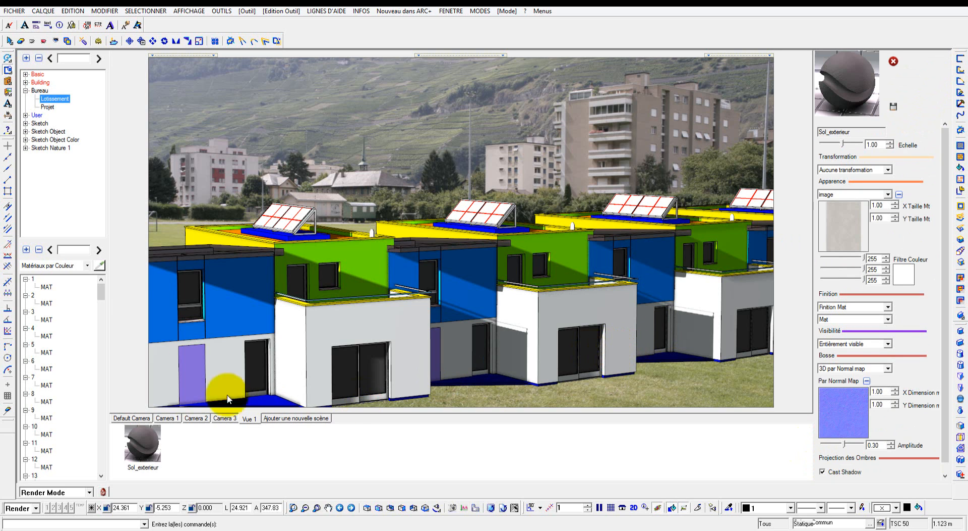
Switch material assignment to Matériaux par Objet and try the Basic Mat material on individual parts of the houses.
left_click(146, 446)
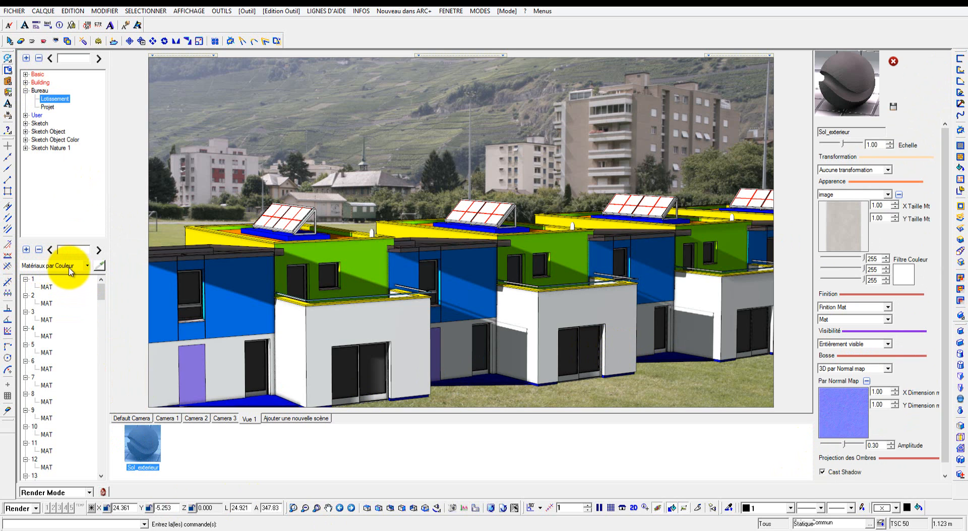
left_click(86, 266)
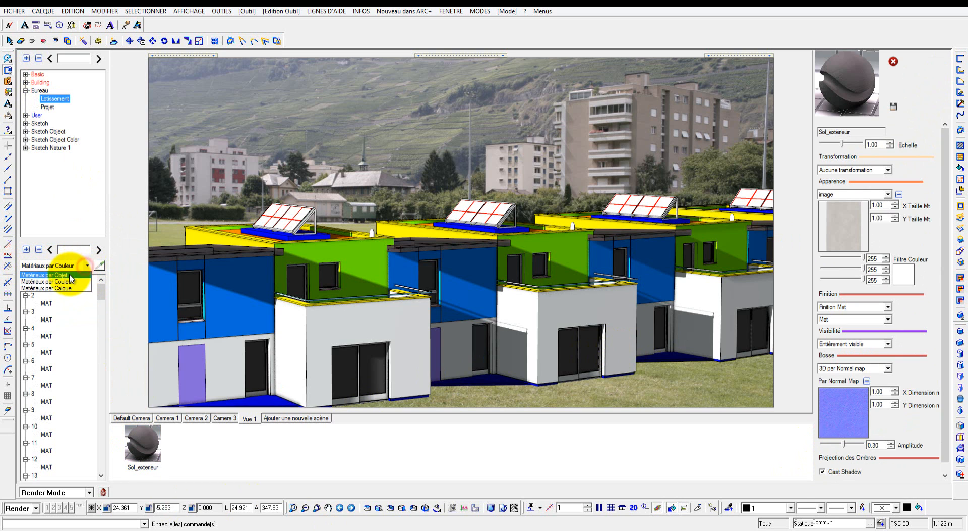
left_click(71, 277)
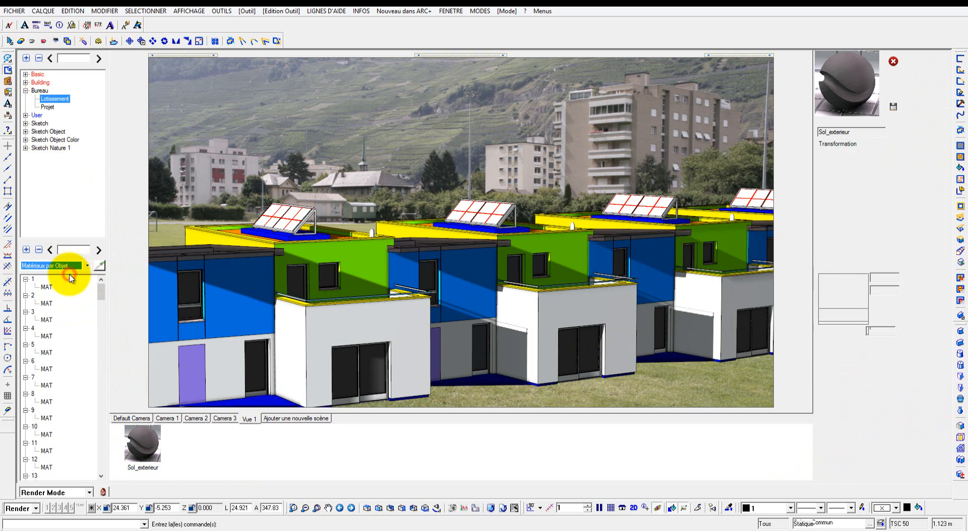
left_click(25, 74)
left_click(49, 90)
left_click(45, 99)
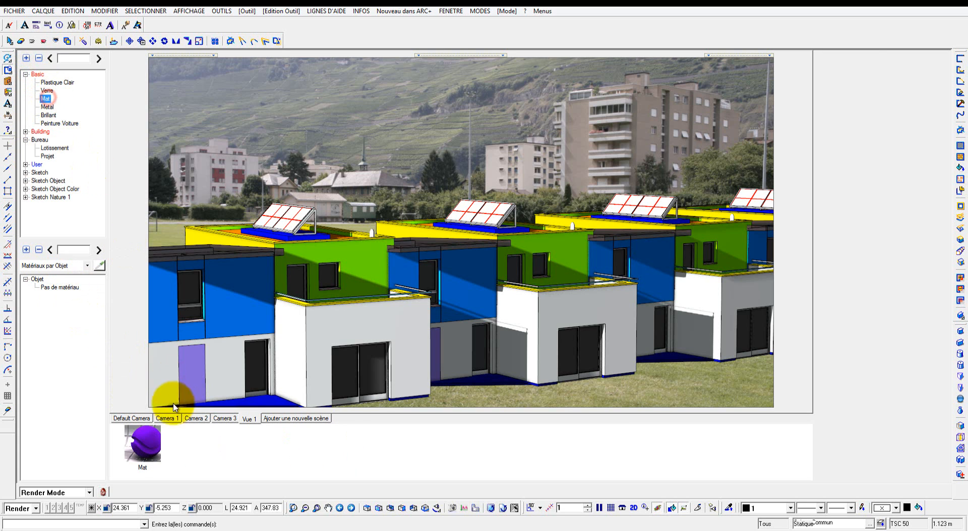
left_click_drag(147, 444, 349, 338)
left_click_drag(434, 358, 369, 374)
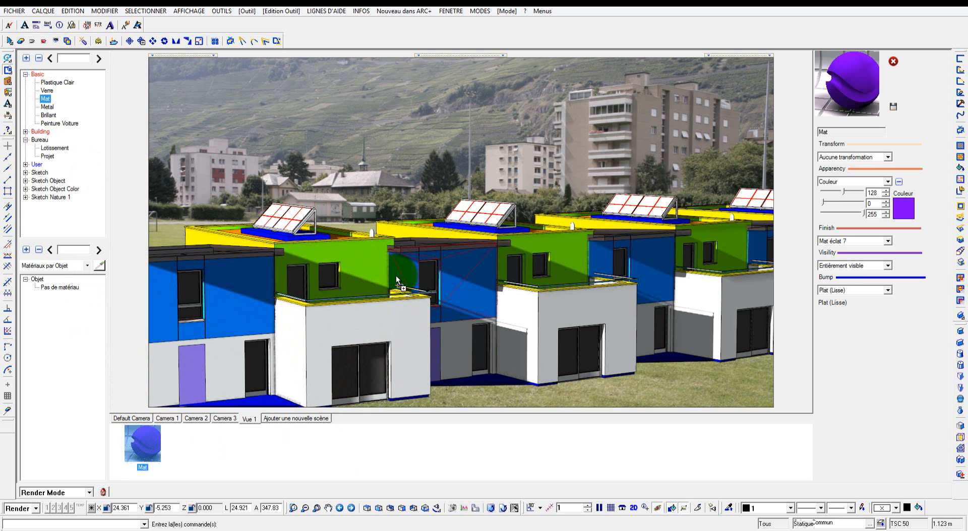
left_click_drag(396, 277, 396, 277)
Return to Matériaux par Couleur and assign Sol_exterieur from the Lotissement category to the dark blue ground surfaces around the houses.
left_click(76, 264)
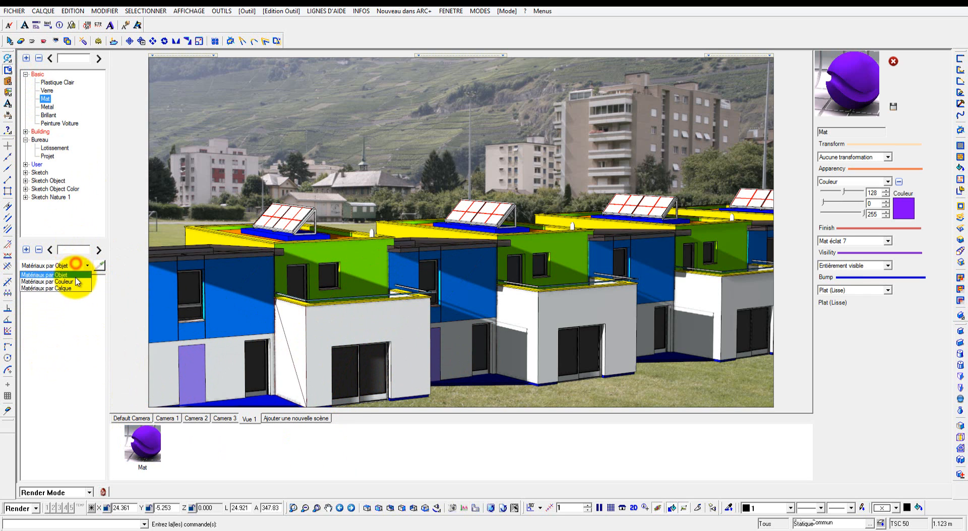
left_click(77, 282)
left_click(25, 75)
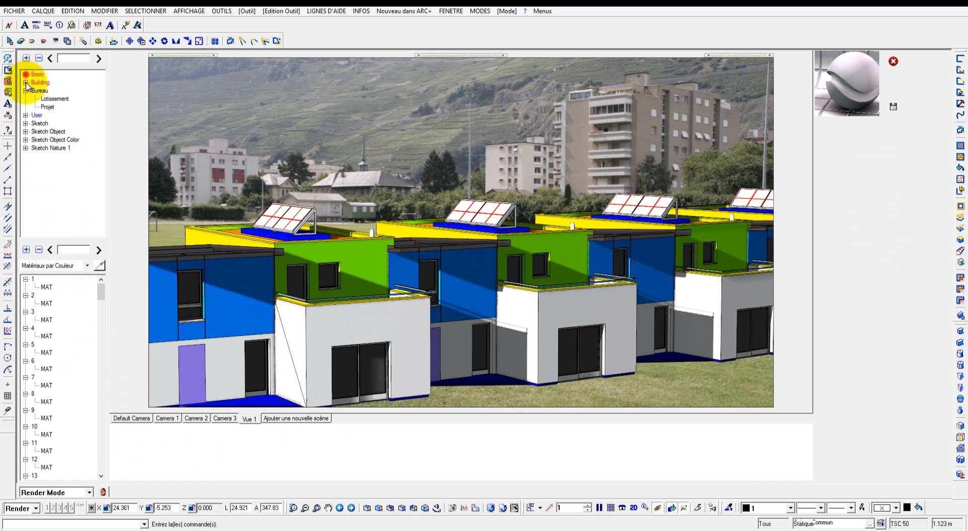
left_click(55, 99)
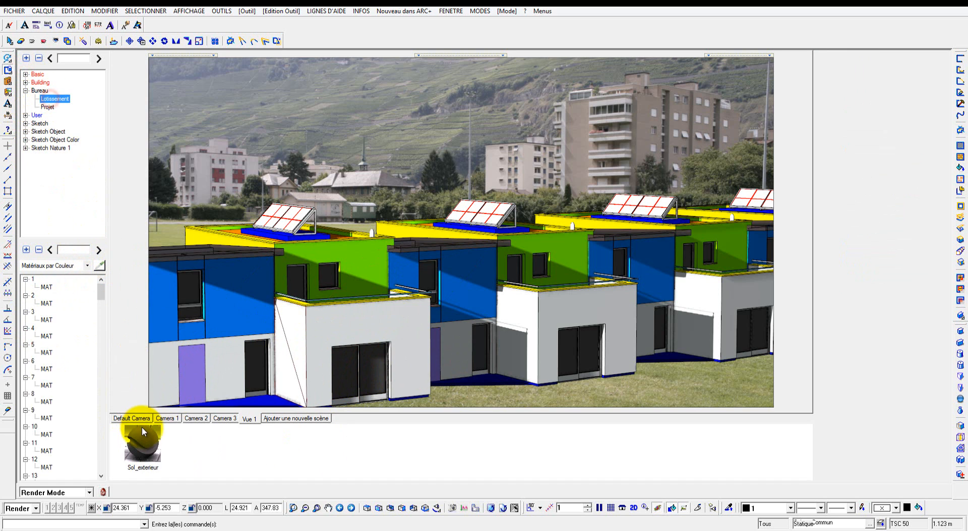
left_click_drag(142, 446, 460, 385)
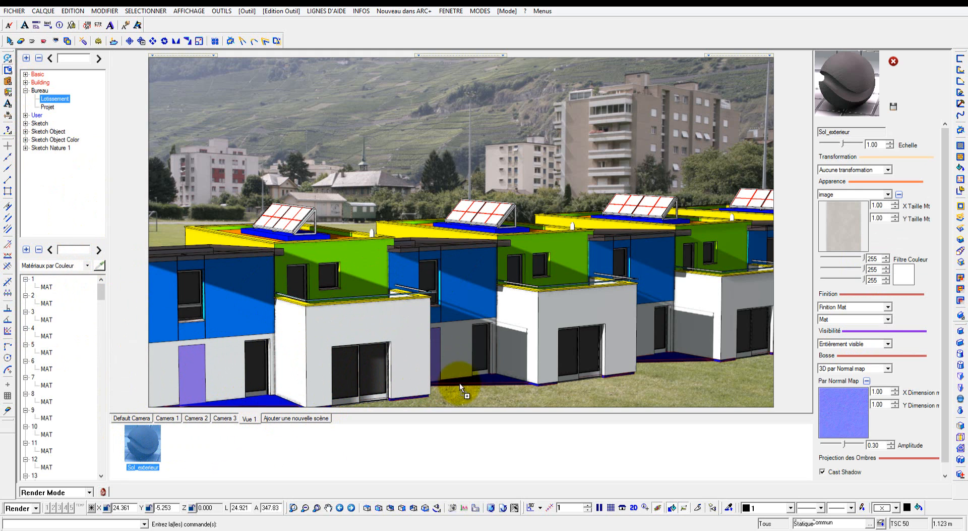
left_click_drag(552, 385, 679, 363)
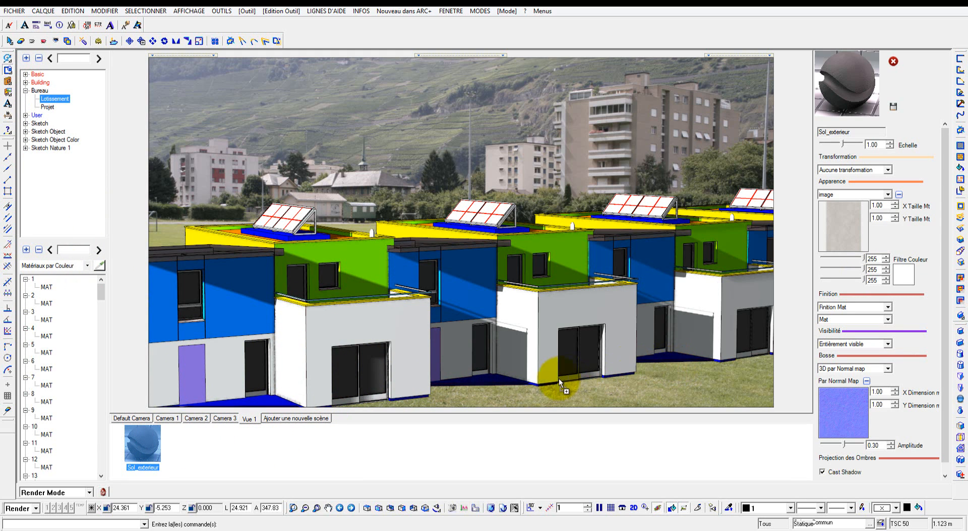
left_click_drag(559, 378, 276, 407)
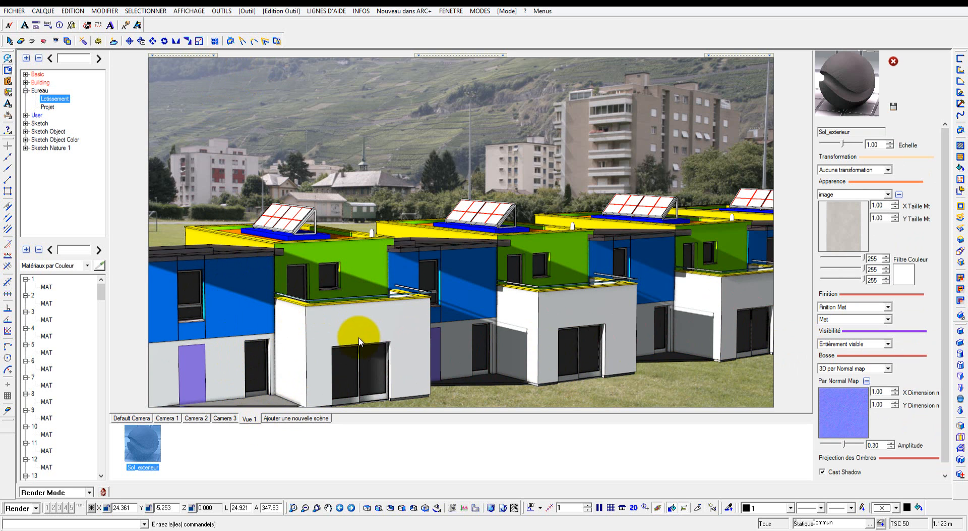
Preview the rendered scene to examine the Sol_exterieur ground surfaces, then return to the outlined display.
left_click(203, 65)
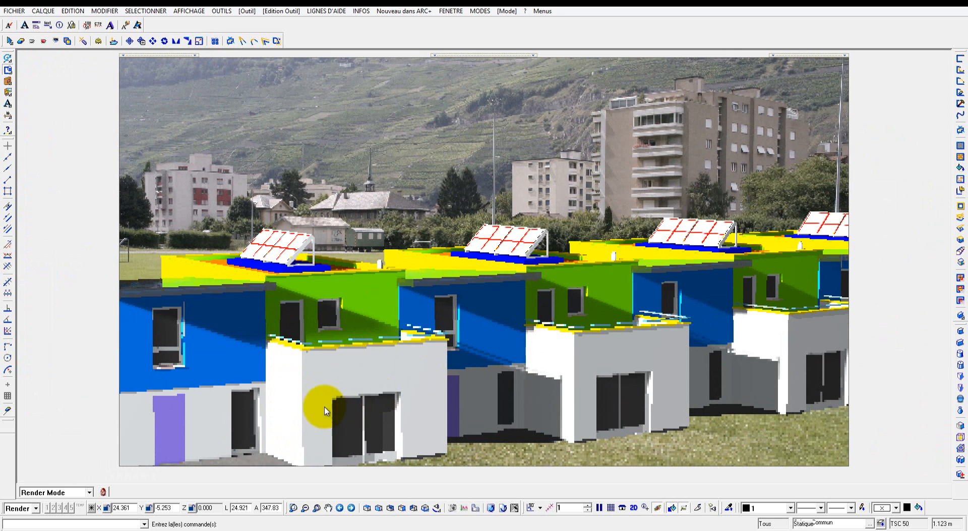
mouse_move(302, 467)
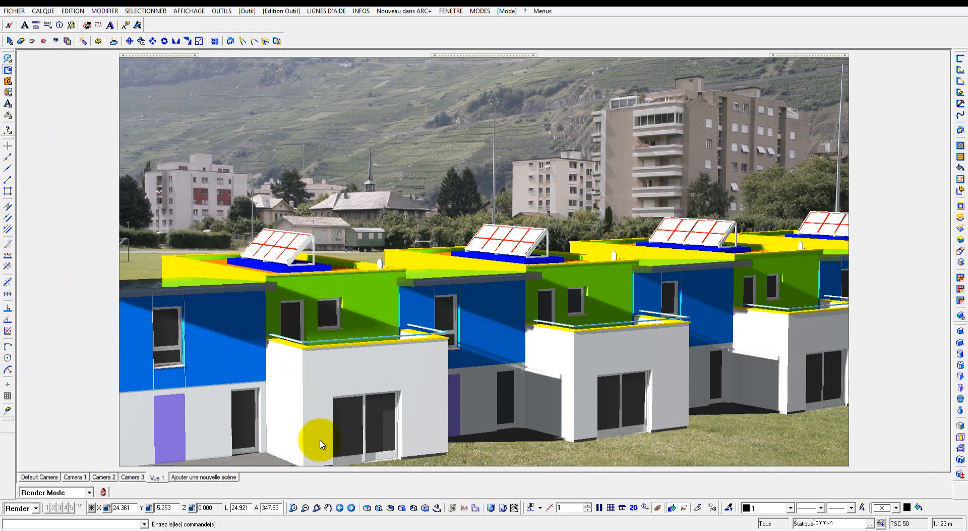
left_click(134, 72)
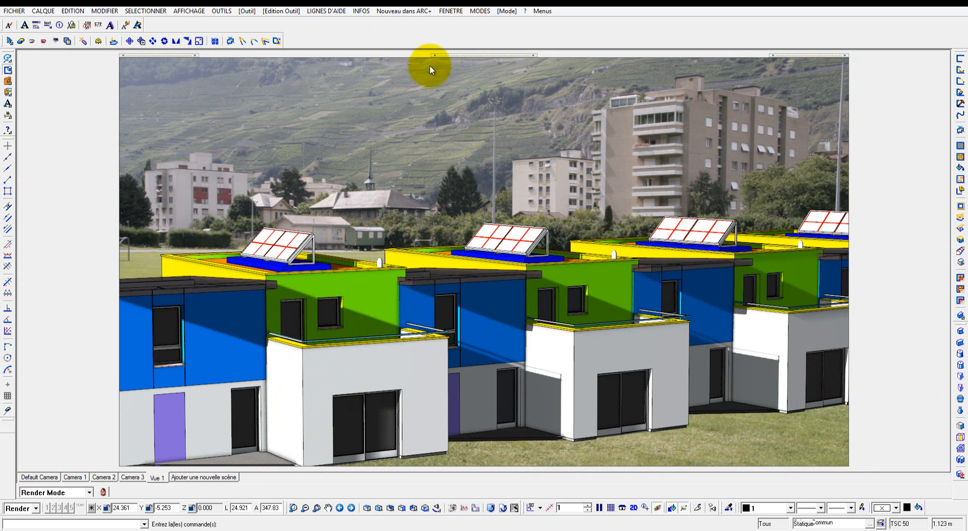
left_click(433, 83)
mouse_move(212, 71)
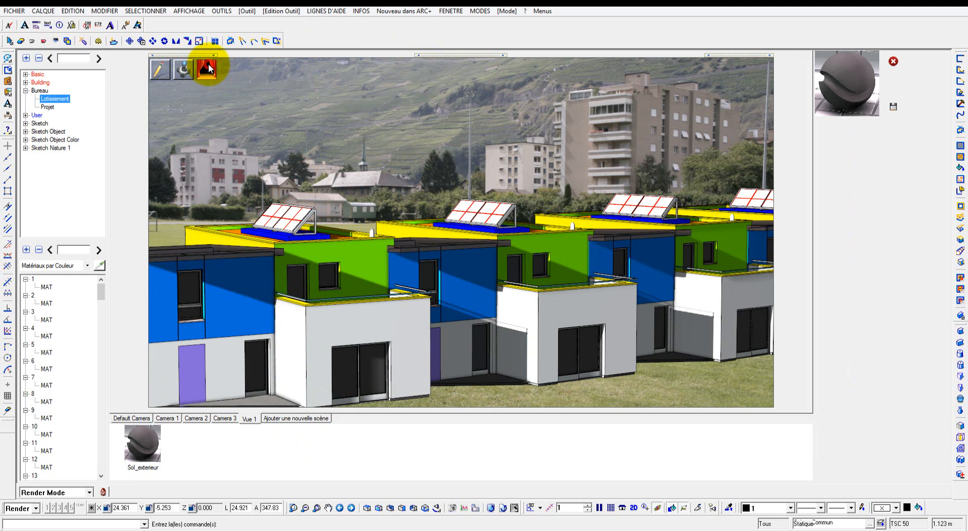
left_click(208, 67)
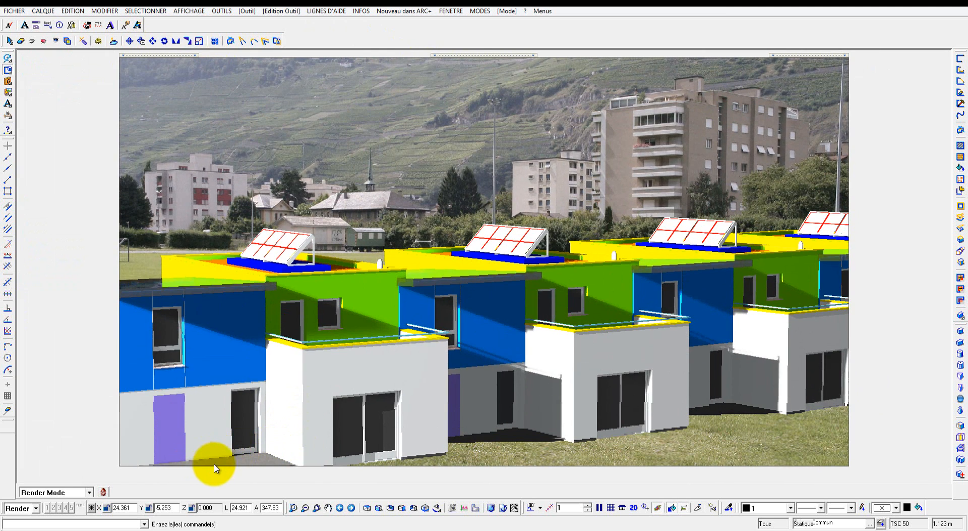
mouse_move(255, 461)
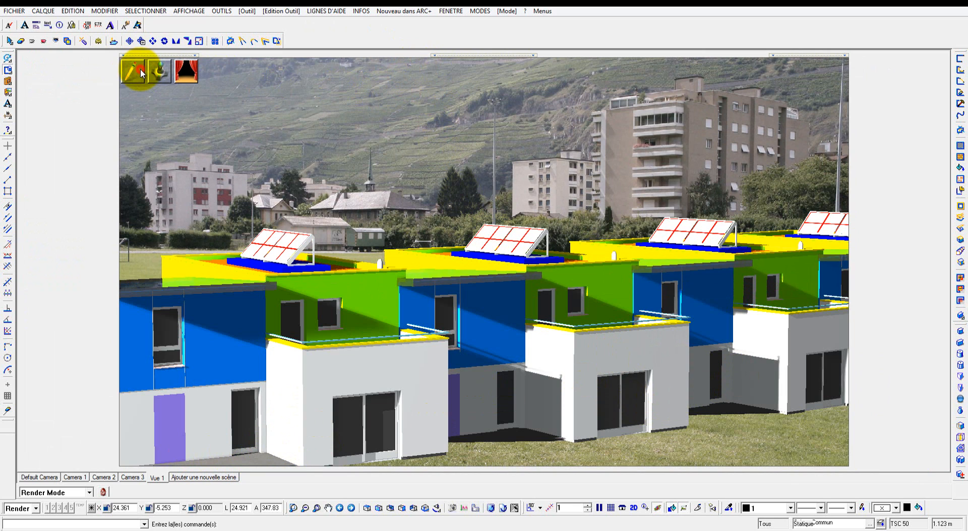
left_click(142, 72)
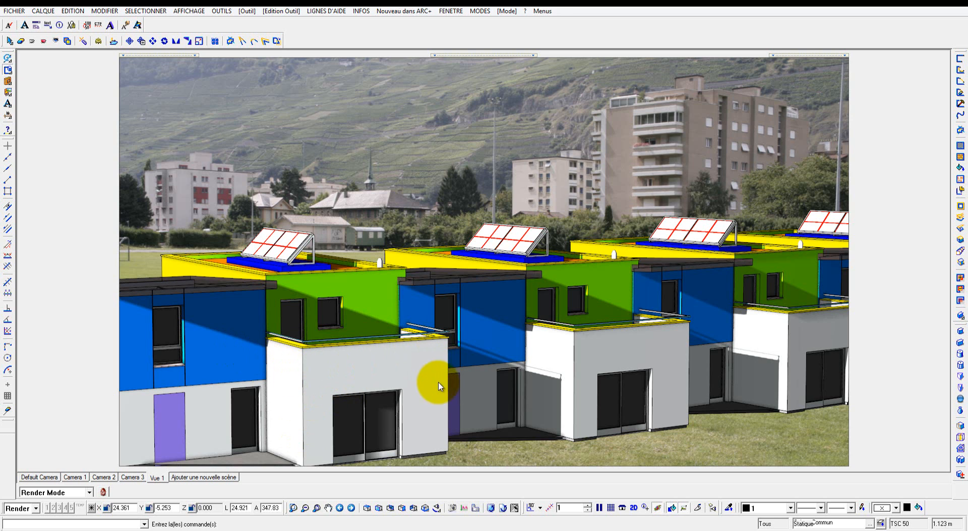
Create a new material in the Lotissement category and name it Mur.
left_click(444, 73)
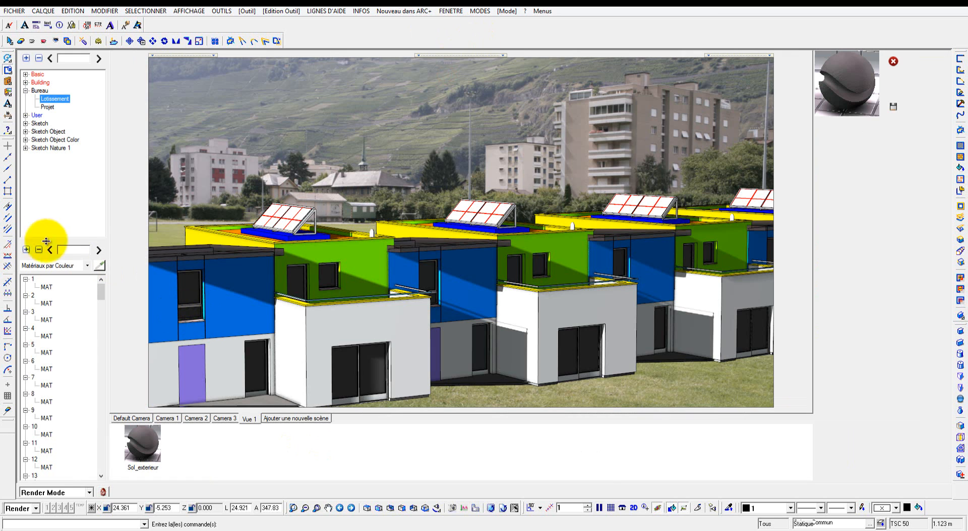
right_click(56, 99)
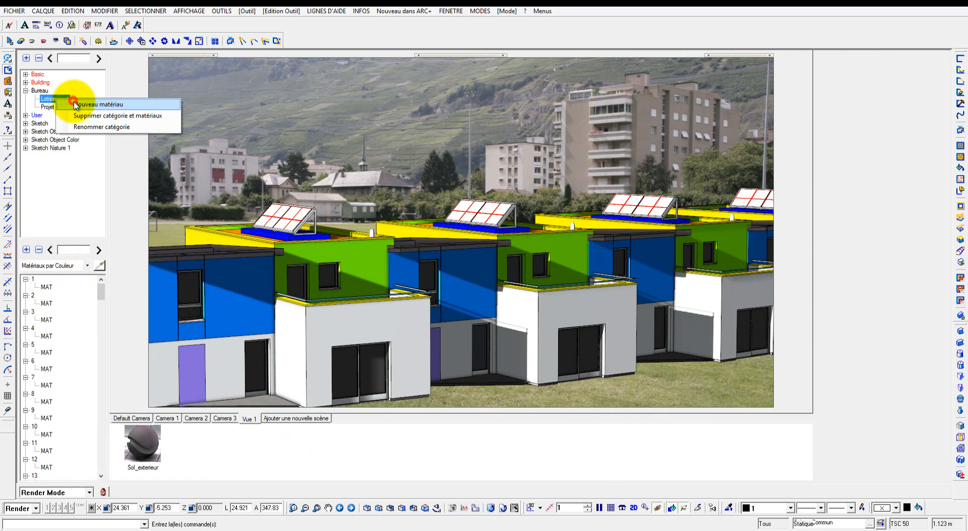
left_click(73, 99)
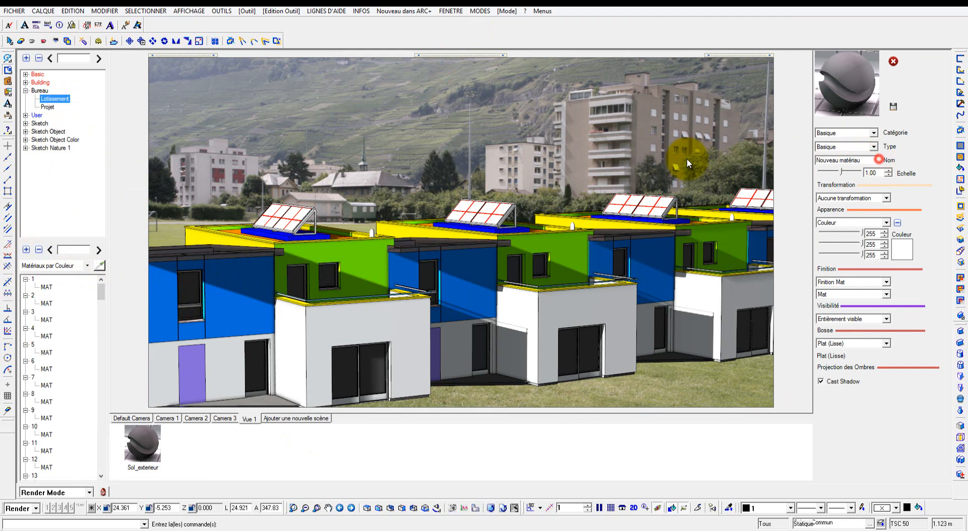
left_click(876, 160)
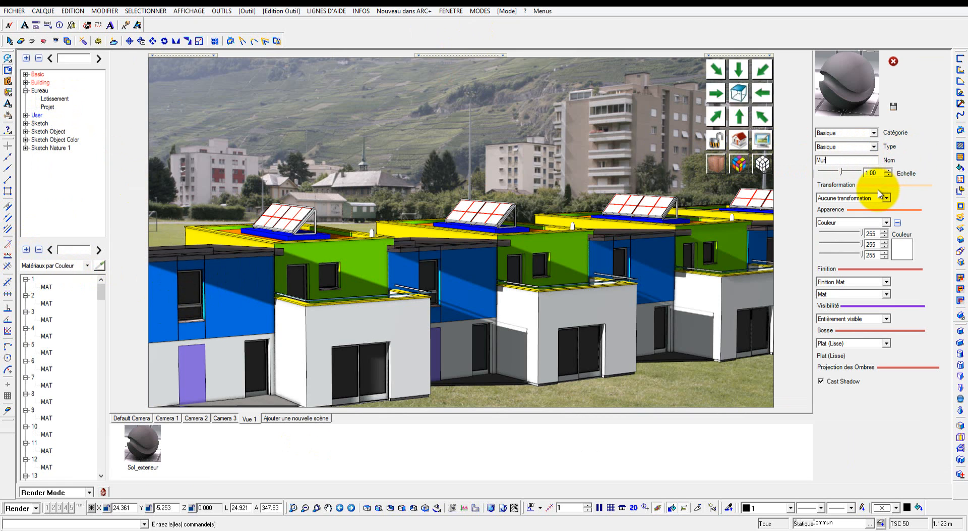
Set the appearance type of the Mur material to an image.
left_click(851, 225)
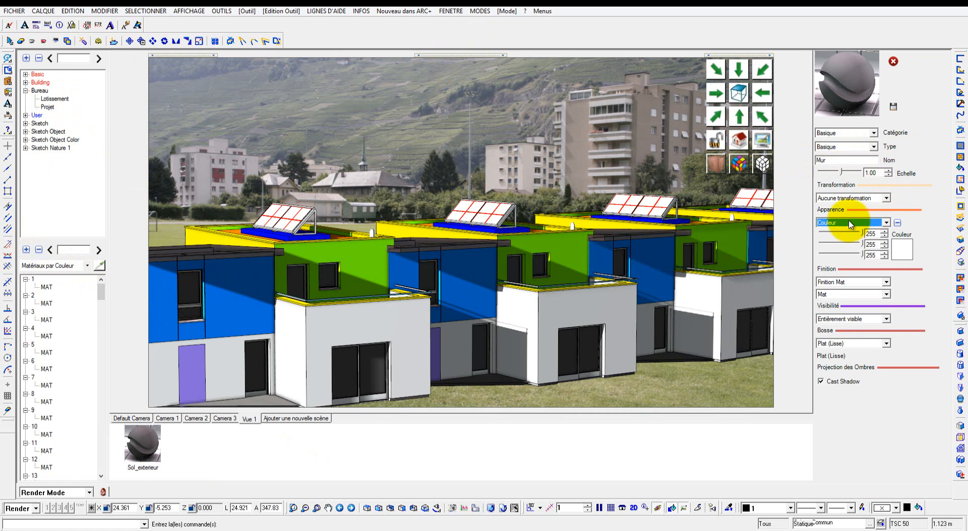
left_click(850, 223)
left_click(844, 240)
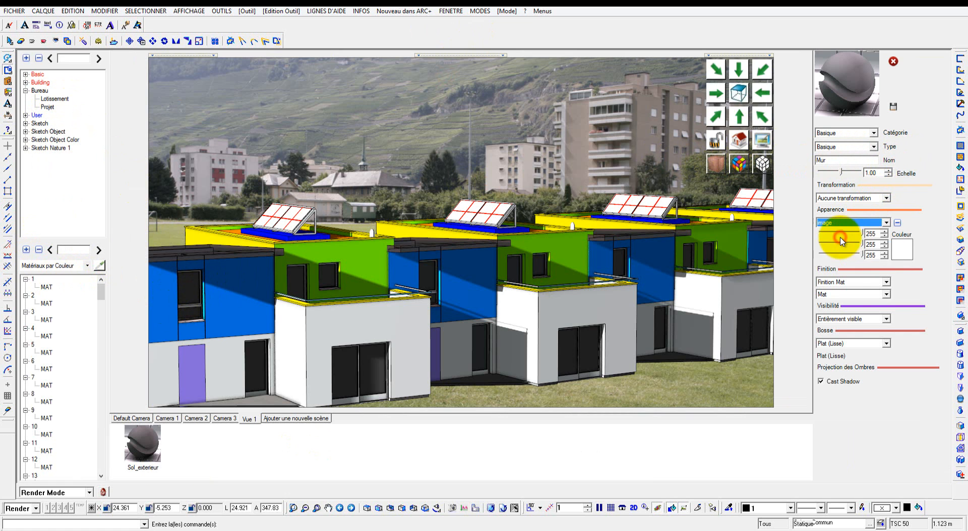
Browse the Nuancier-Weber-V1 texture folder and preview various render colour swatches, including 205 turquoise pale.jpg, without loading one.
left_click(843, 262)
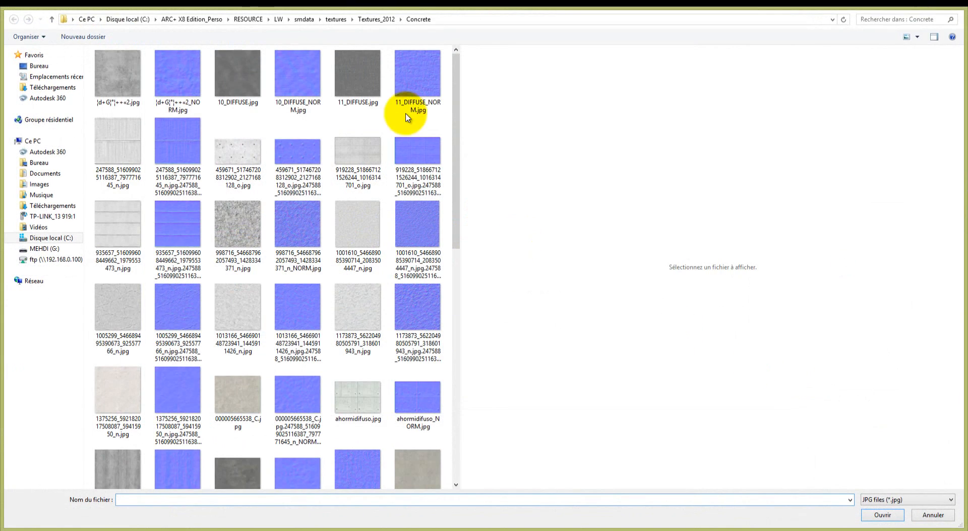
left_click(369, 20)
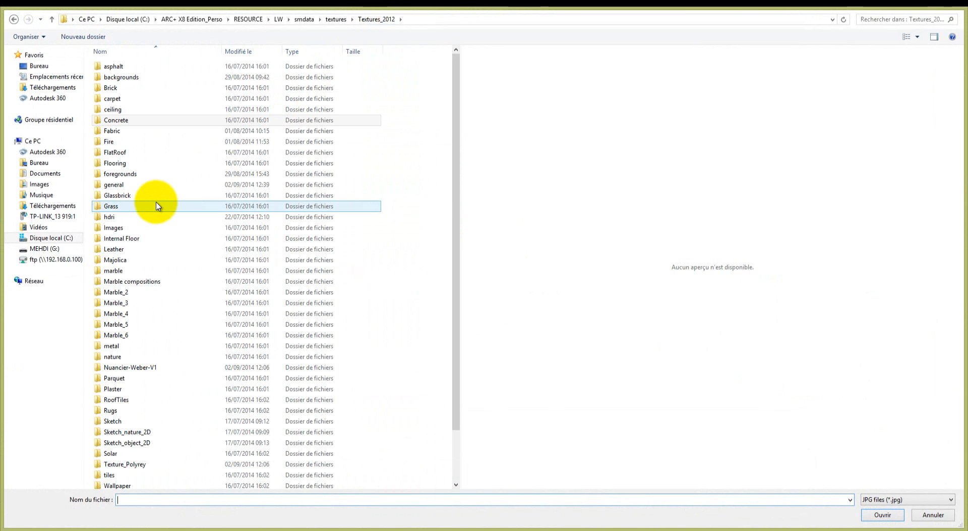
left_click(145, 368)
double_click(144, 369)
left_click(258, 162)
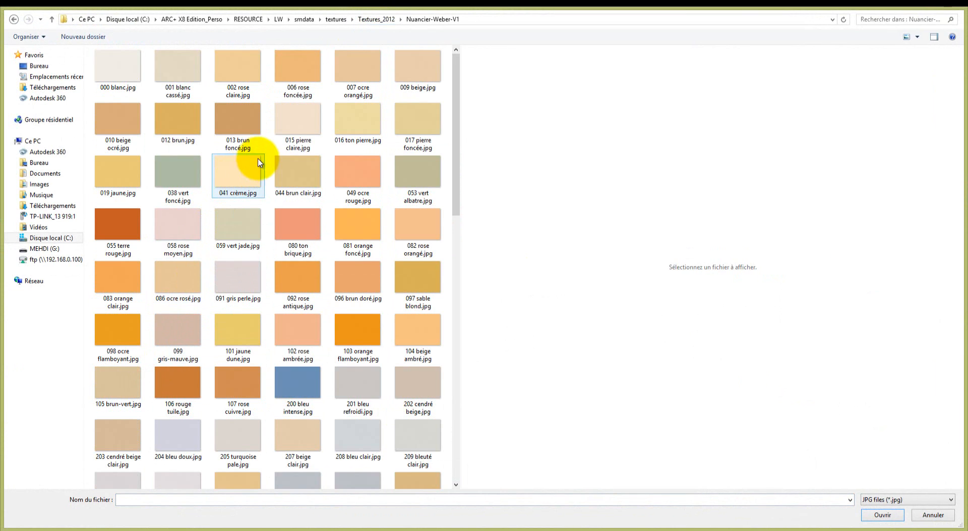
left_click(320, 175)
left_click(417, 174)
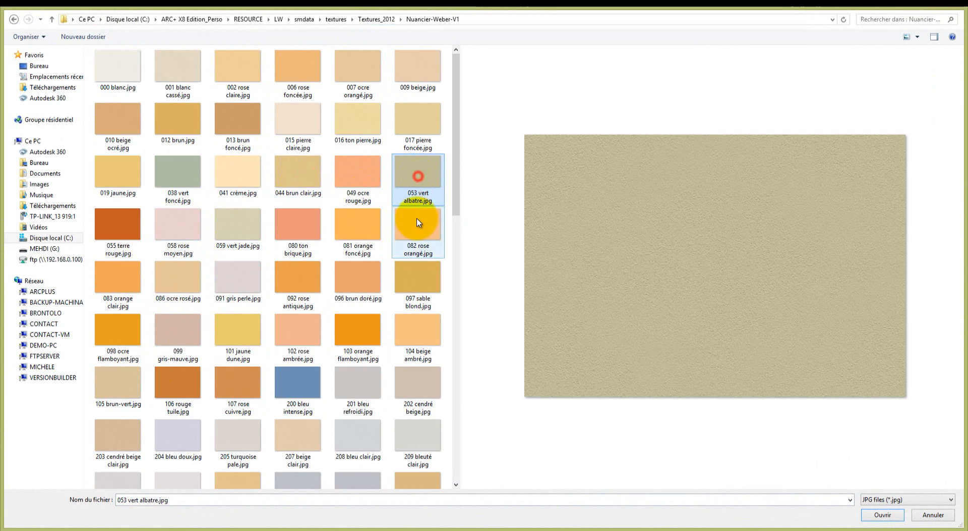
left_click(417, 223)
left_click(410, 305)
left_click(416, 331)
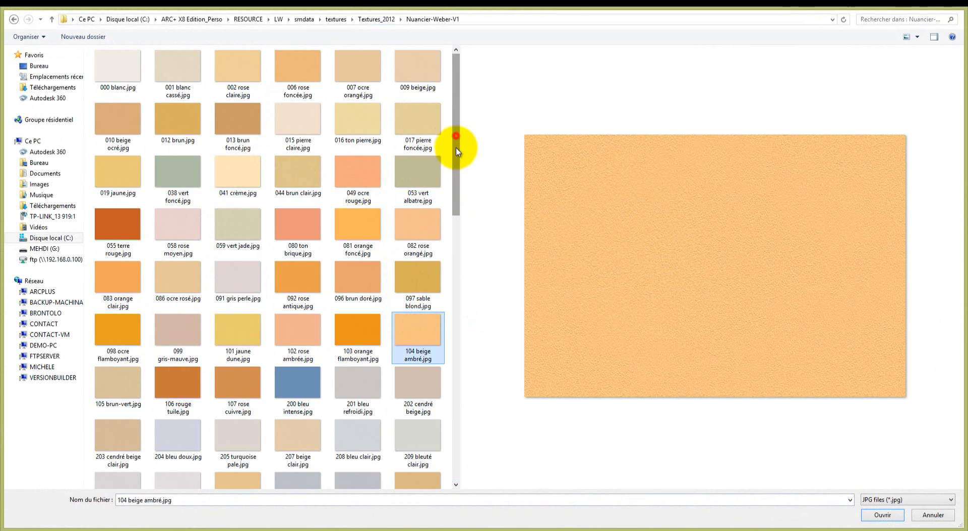
left_click_drag(456, 148, 444, 399)
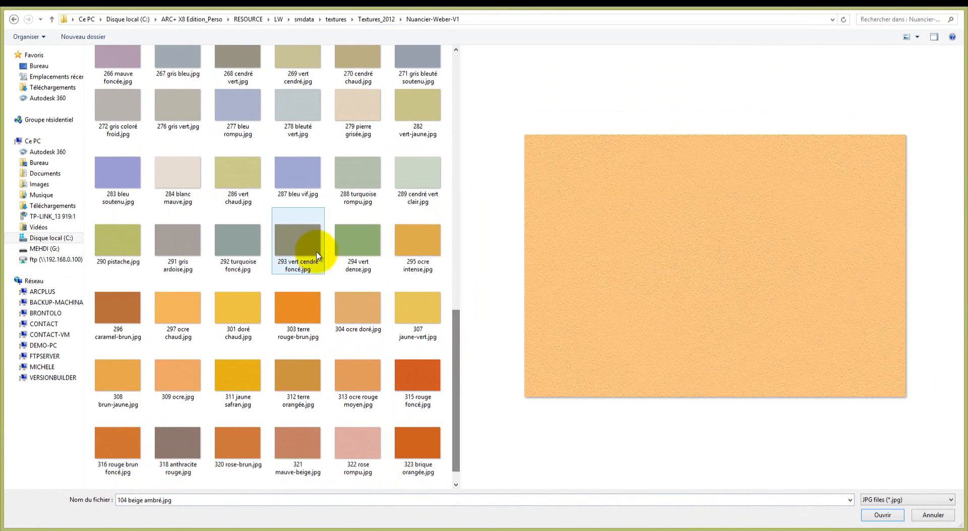
left_click(309, 176)
left_click(344, 174)
left_click(351, 123)
left_click(293, 112)
left_click(216, 113)
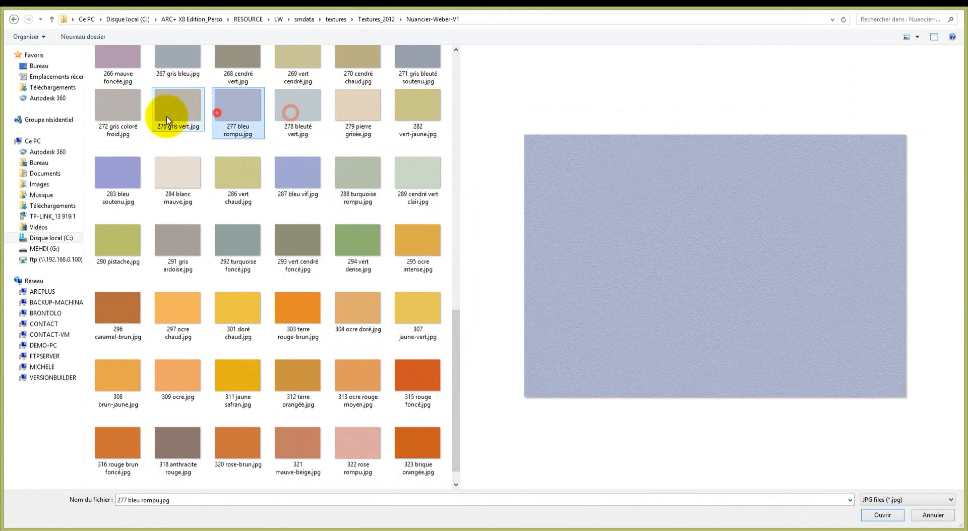
left_click(166, 118)
left_click(113, 116)
left_click(115, 166)
scroll(346, 304, "up", 10)
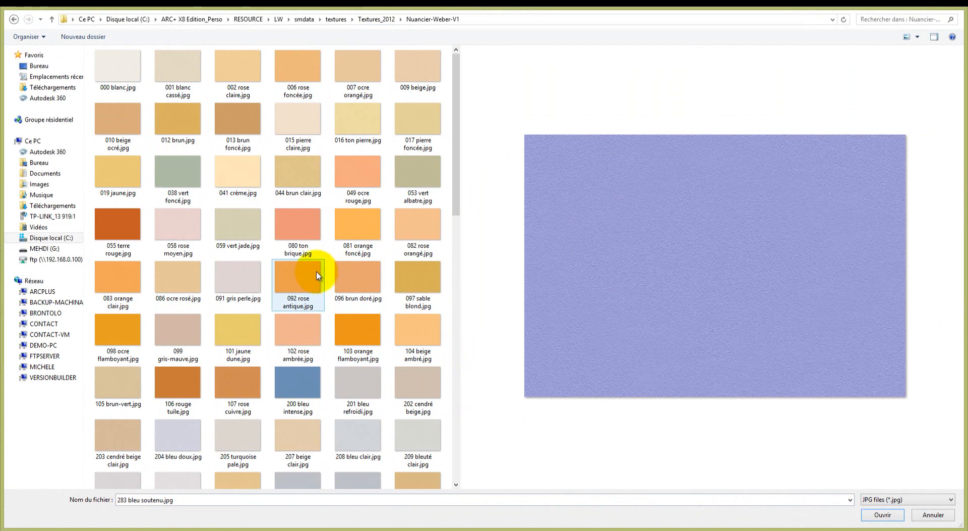
left_click_drag(454, 98, 457, 83)
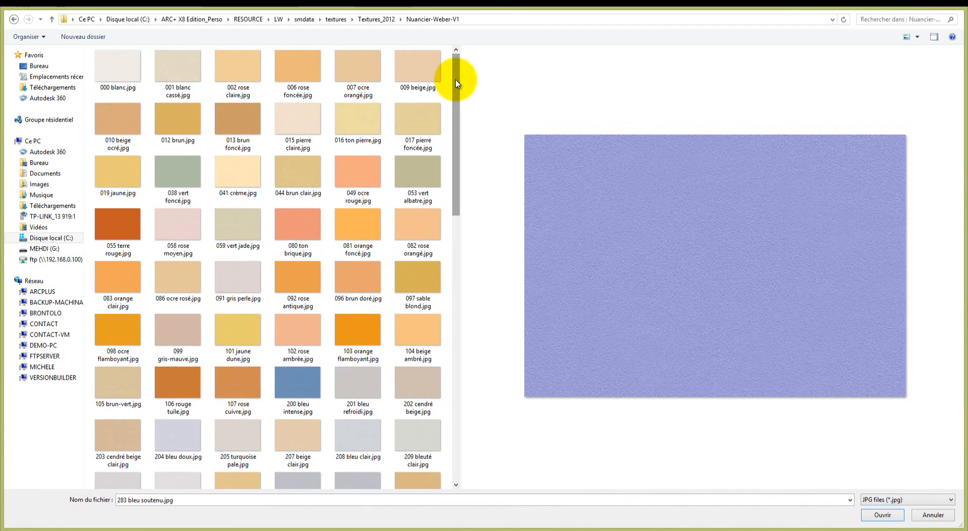
left_click(295, 181)
scroll(301, 265, "down", 3)
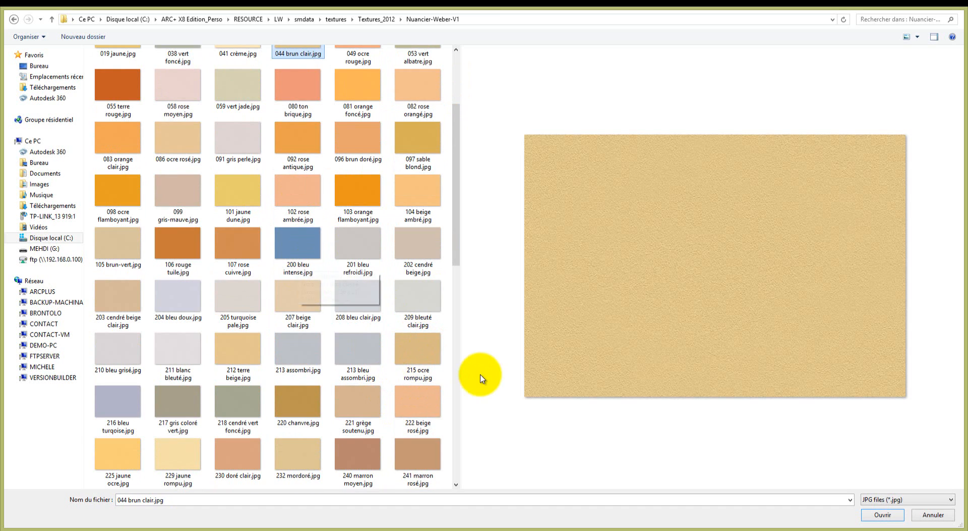
left_click(257, 301)
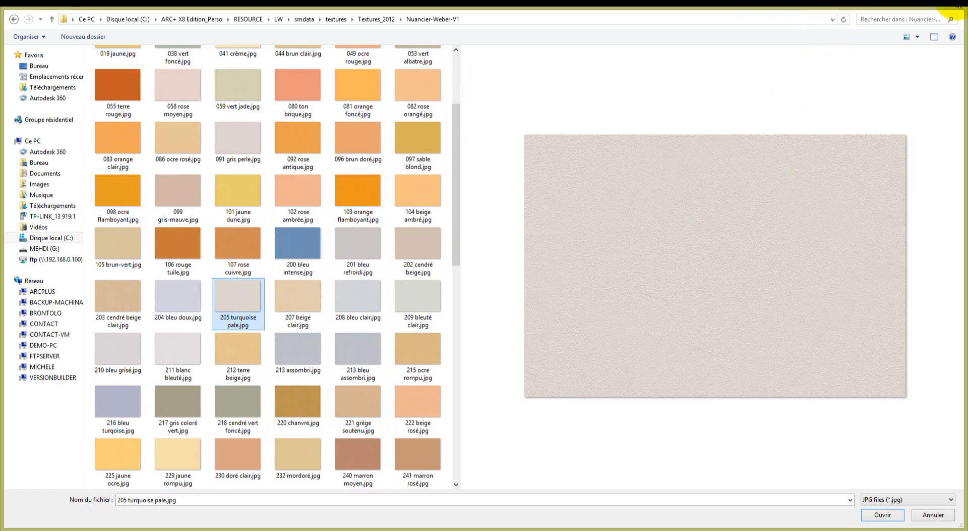
left_click(957, 4)
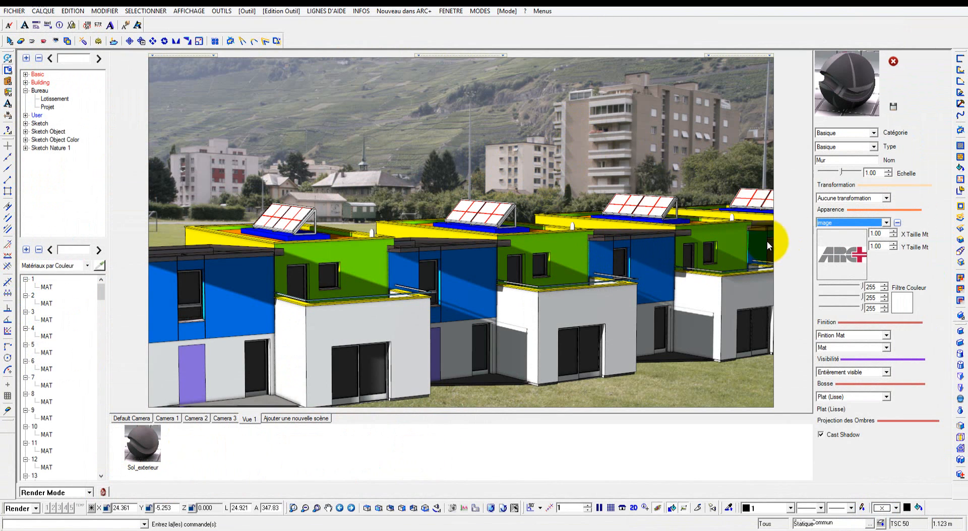
Load 205 turquoise pale.jpg from the Nuancier-Weber-V1 texture folder as the appearance image of Mur.
left_click(842, 254)
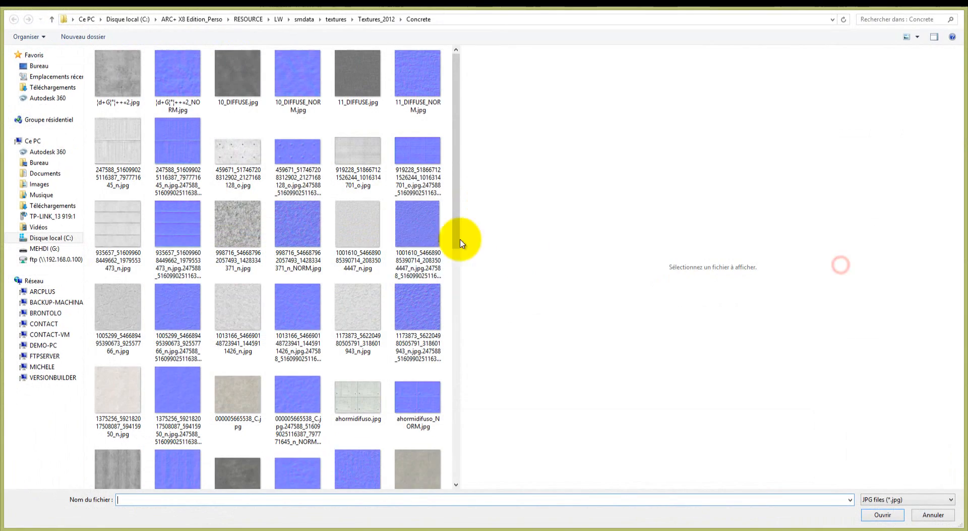
left_click(364, 19)
left_click(150, 225)
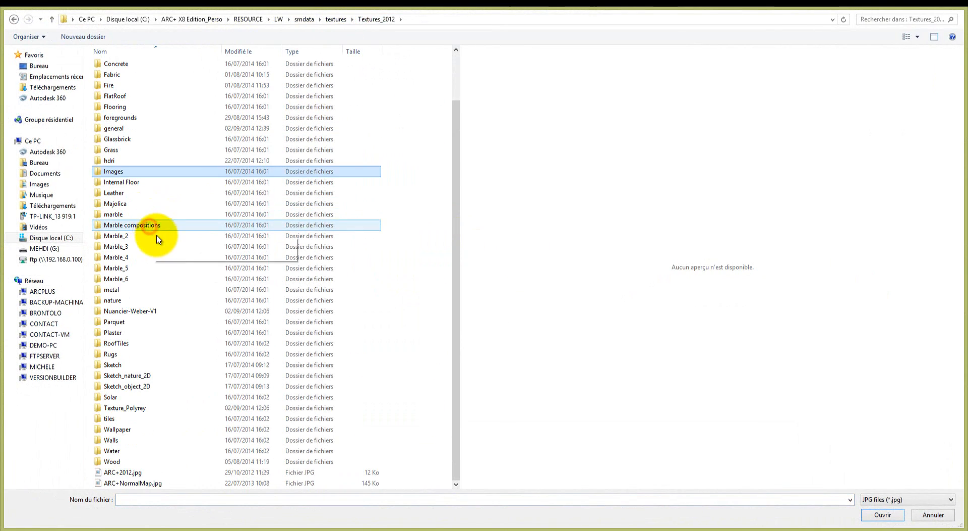
double_click(162, 311)
scroll(186, 300, "down", 3)
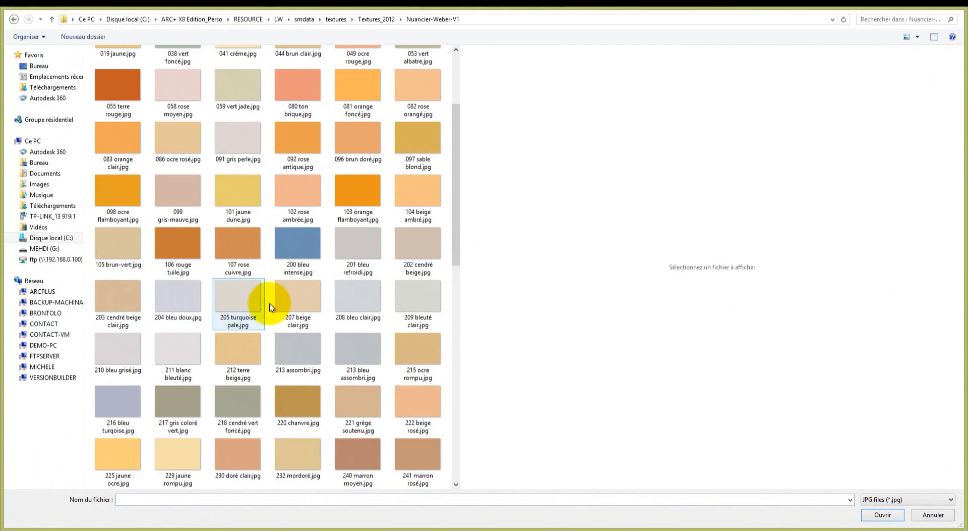
left_click(242, 309)
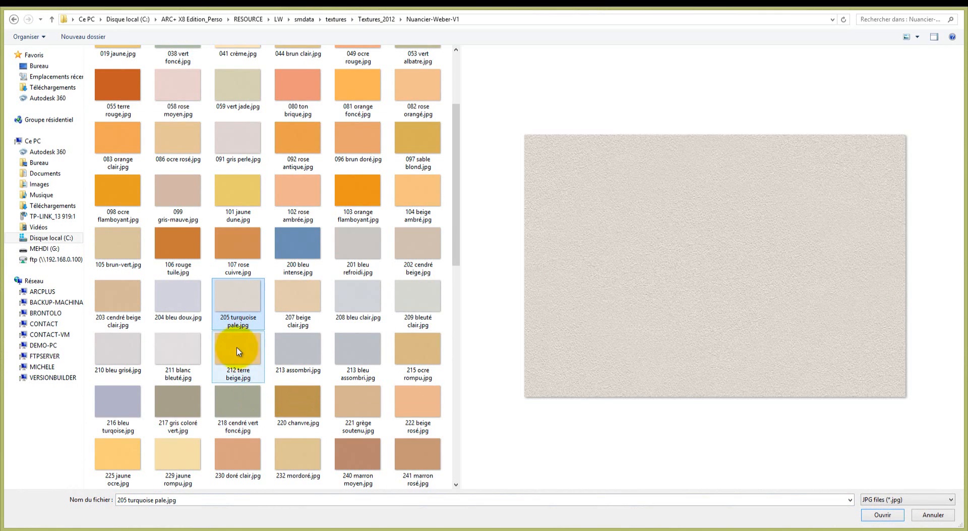
double_click(230, 308)
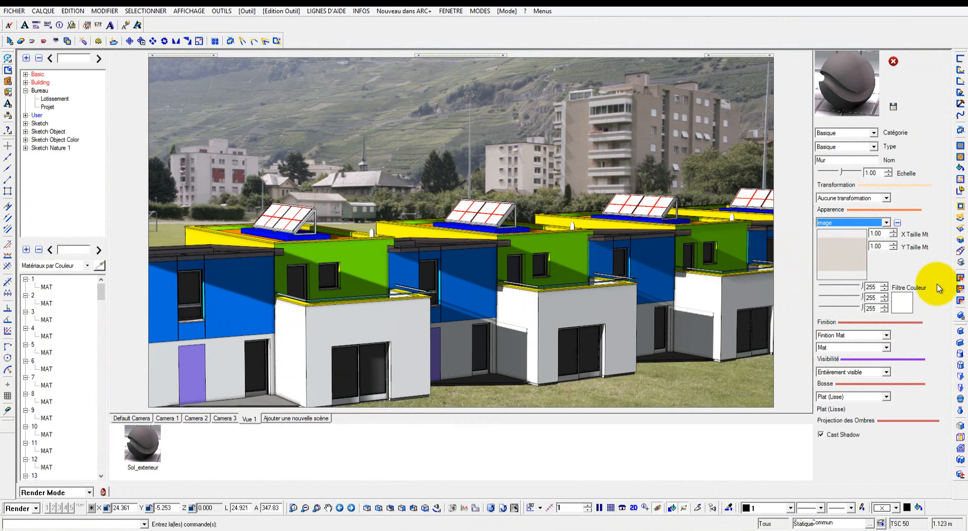
Set Mur's bump to 3D par Normal map and load concrete_3_NORM.jpg from the Concrete texture folder.
left_click(857, 396)
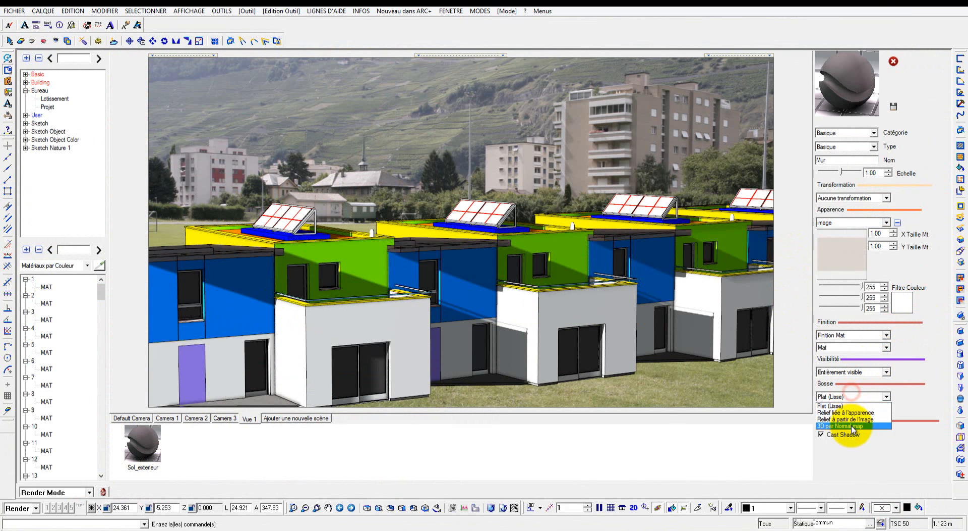
left_click(852, 424)
left_click(842, 427)
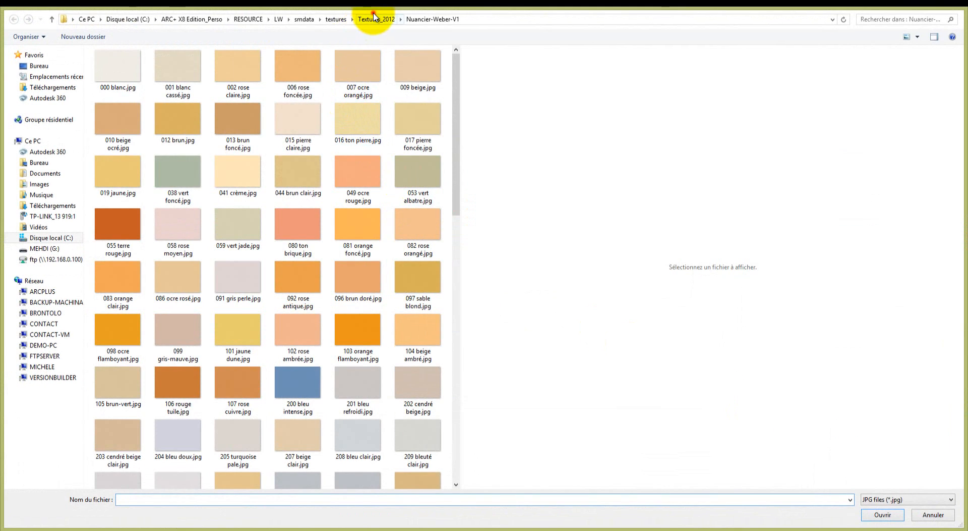
left_click(374, 20)
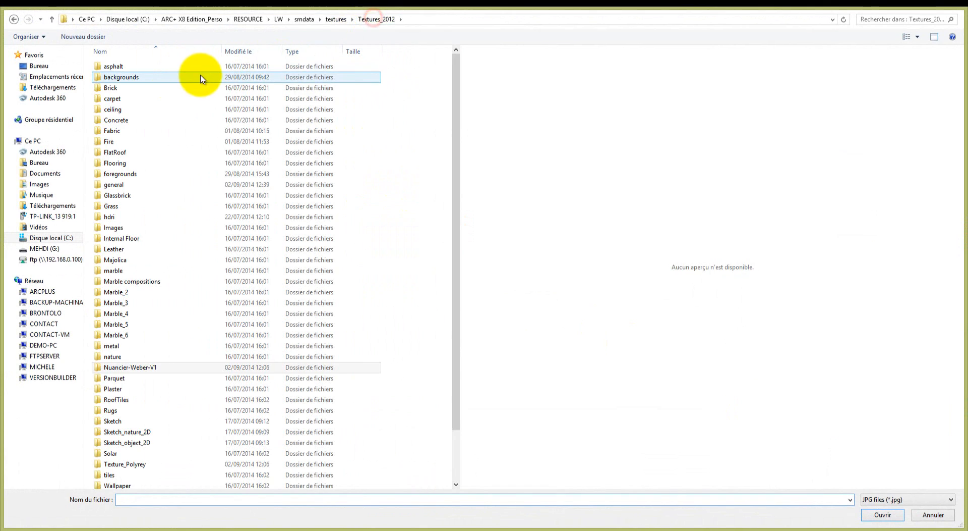
double_click(128, 120)
left_click(305, 253)
scroll(305, 254, "down", 5)
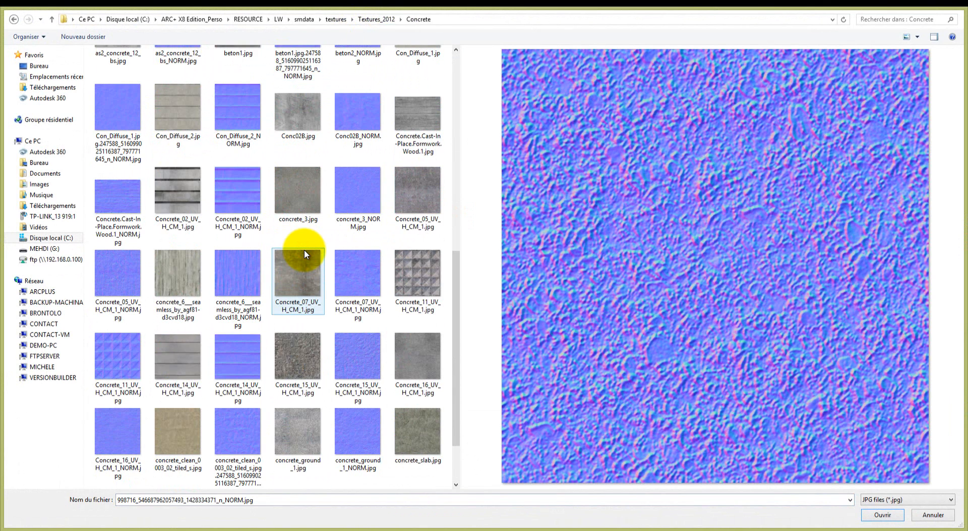
scroll(304, 249, "up", 2)
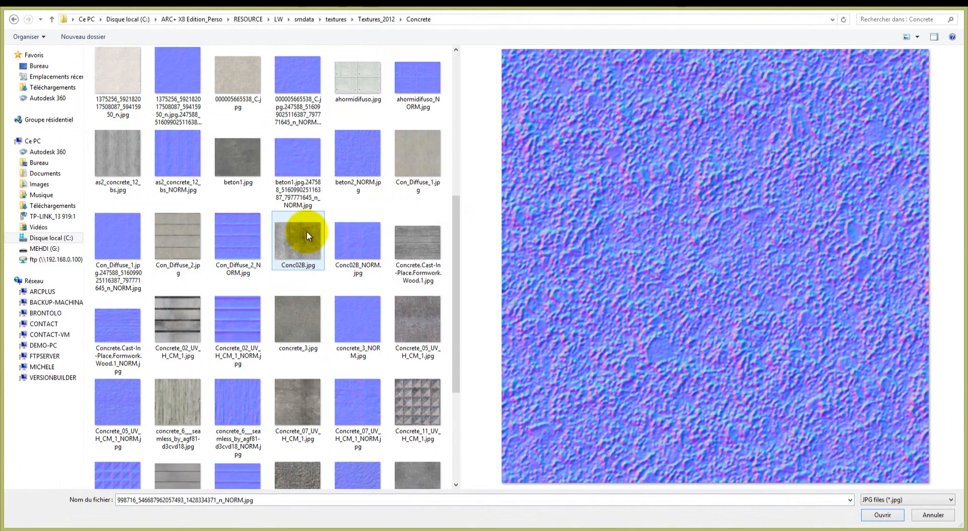
left_click(361, 316)
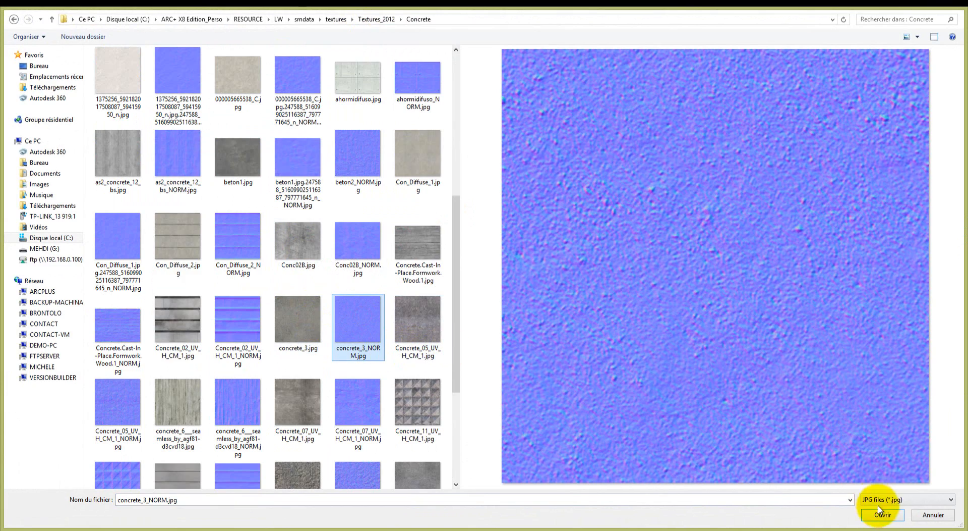
left_click(882, 513)
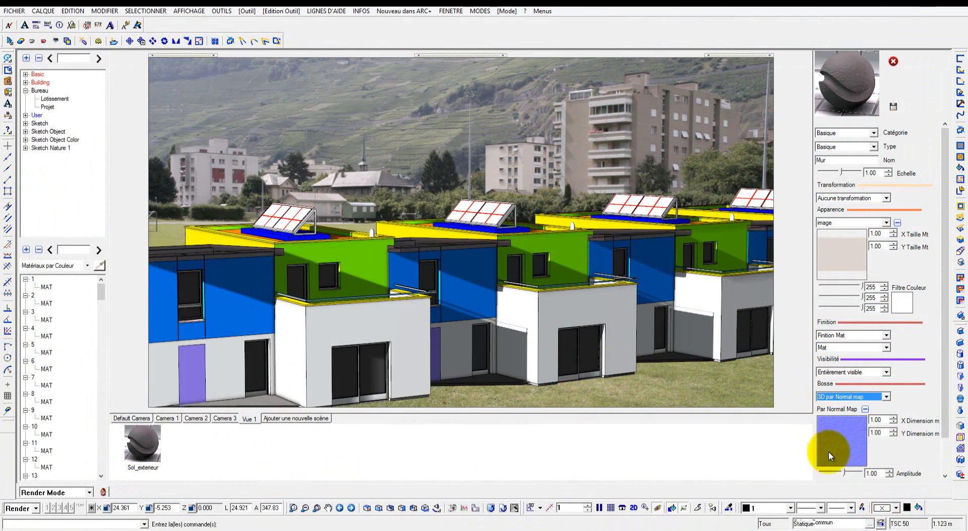
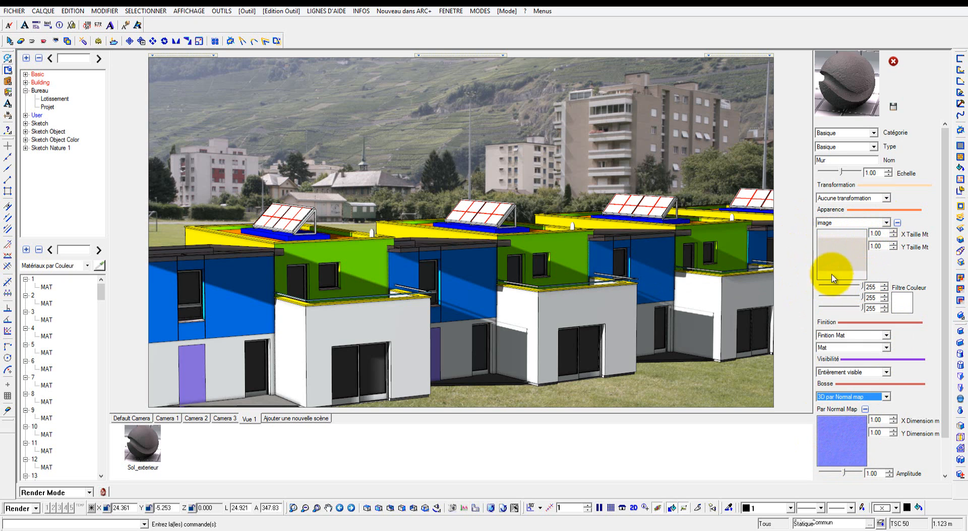
Compare the X and Y sizes of Mur's appearance image with the X and Y dimensions of its normal map.
left_click(880, 245)
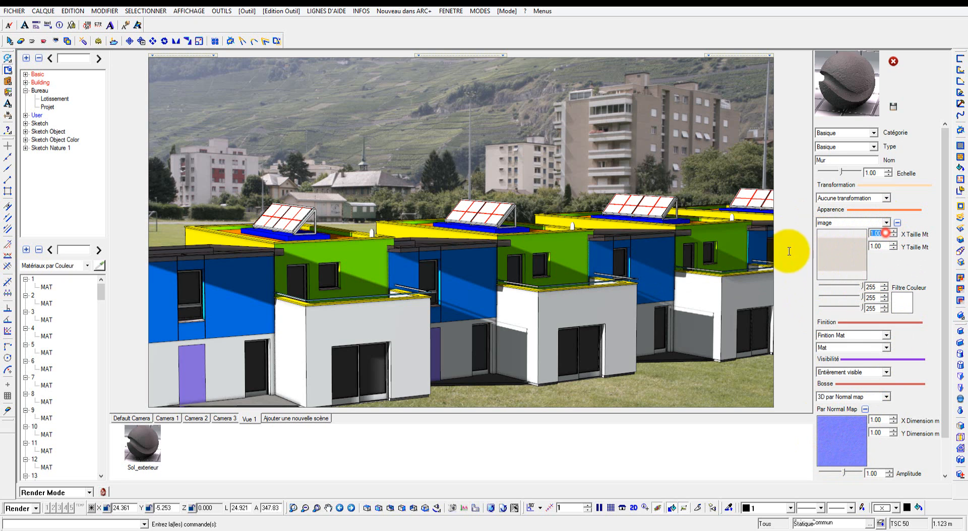
left_click(878, 419)
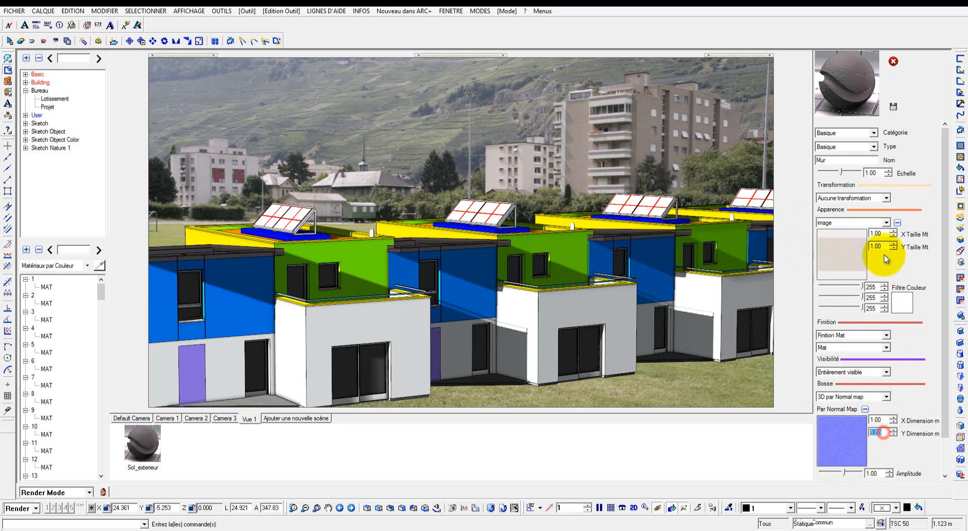
left_click(876, 233)
left_click(886, 247)
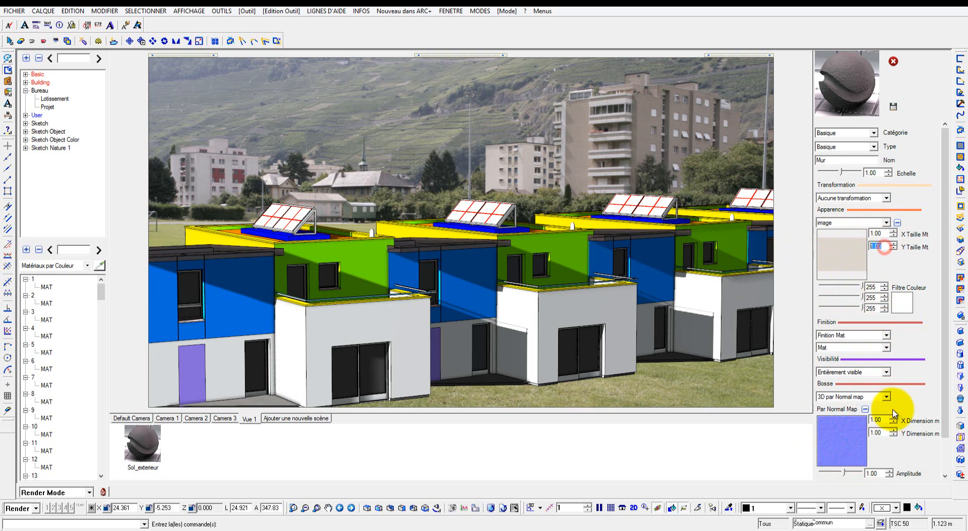
left_click(886, 419)
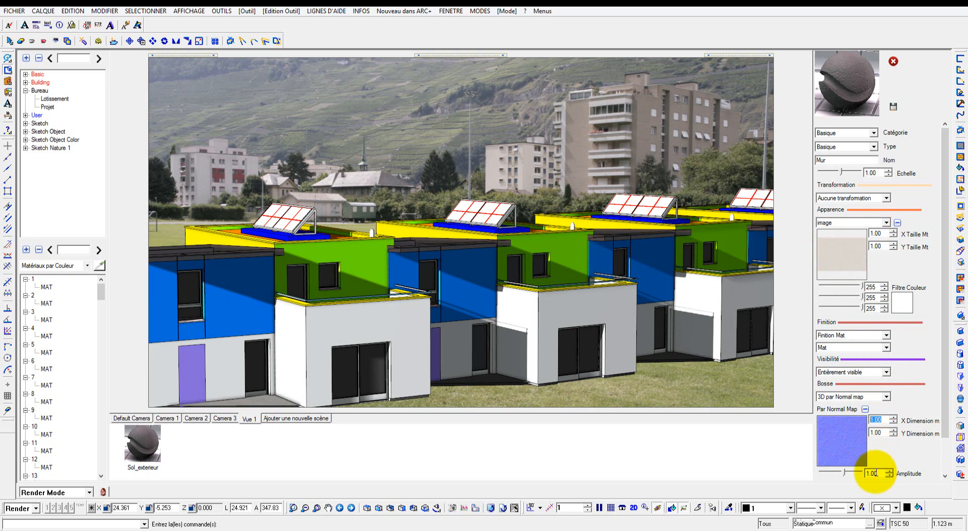
Set the amplitude of Mur's normal map to 0.17 and save the material.
scroll(876, 465, "down", 1)
left_click(874, 466)
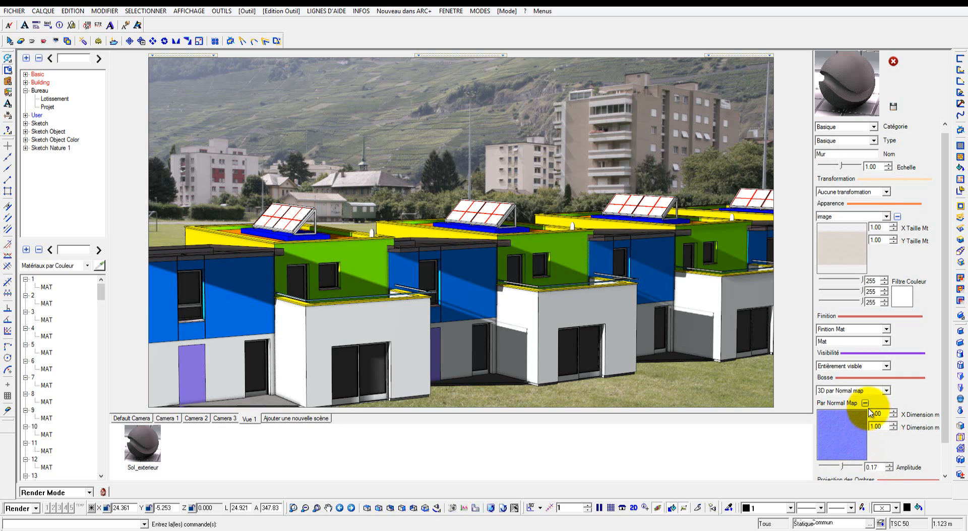
left_click(894, 107)
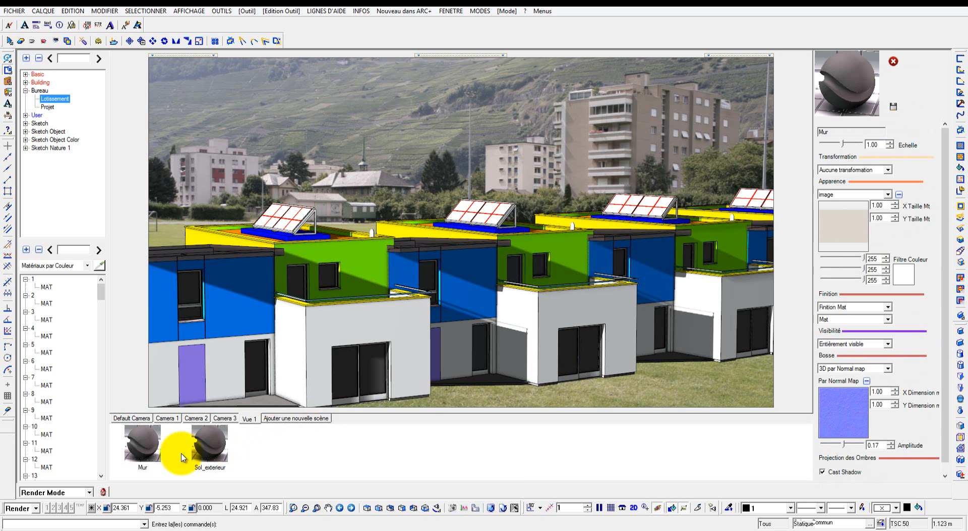
Apply the Mur material to the white, blue, green and large yellow exterior walls of the houses.
left_click(331, 322)
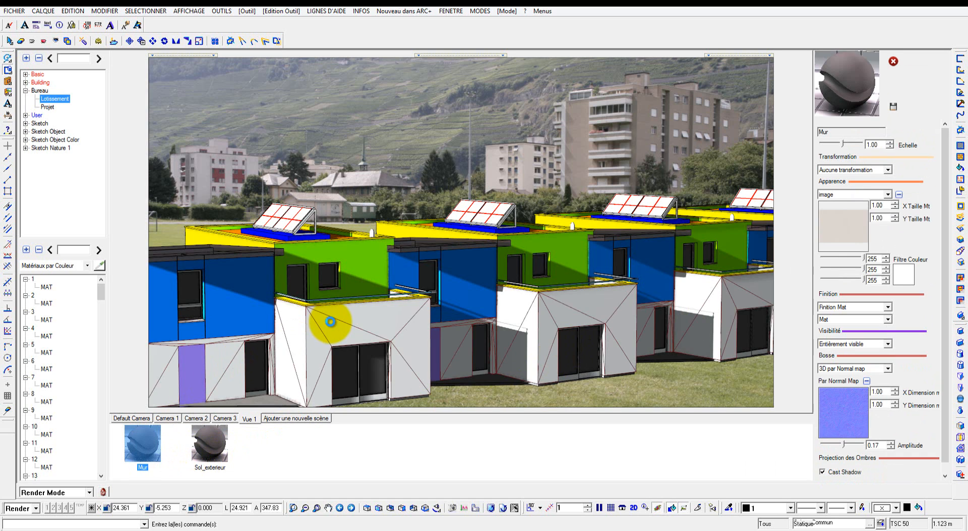
left_click(482, 287)
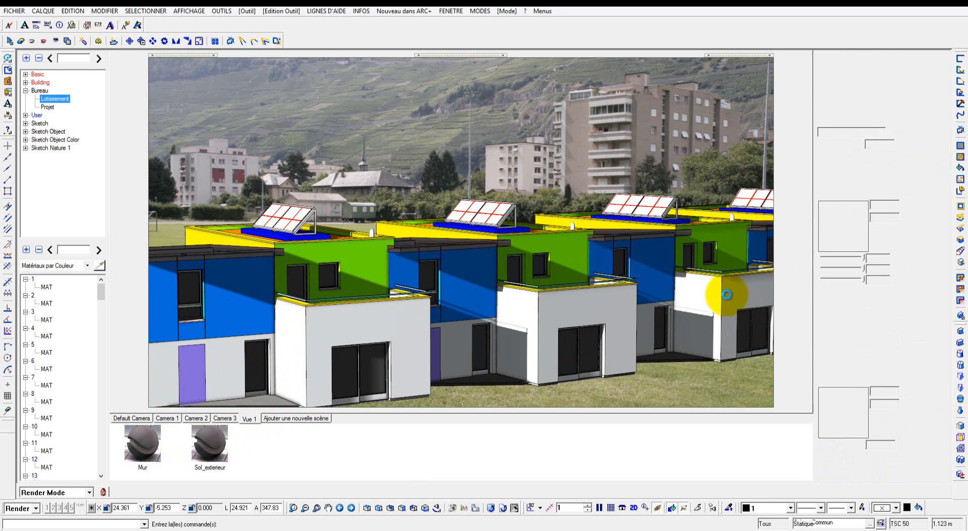
left_click_drag(143, 442, 227, 295)
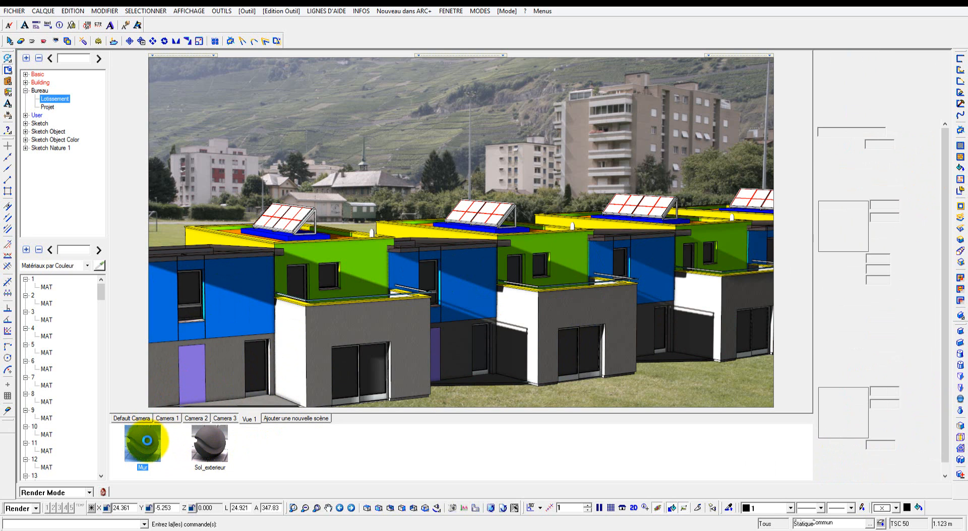
left_click_drag(145, 442, 365, 270)
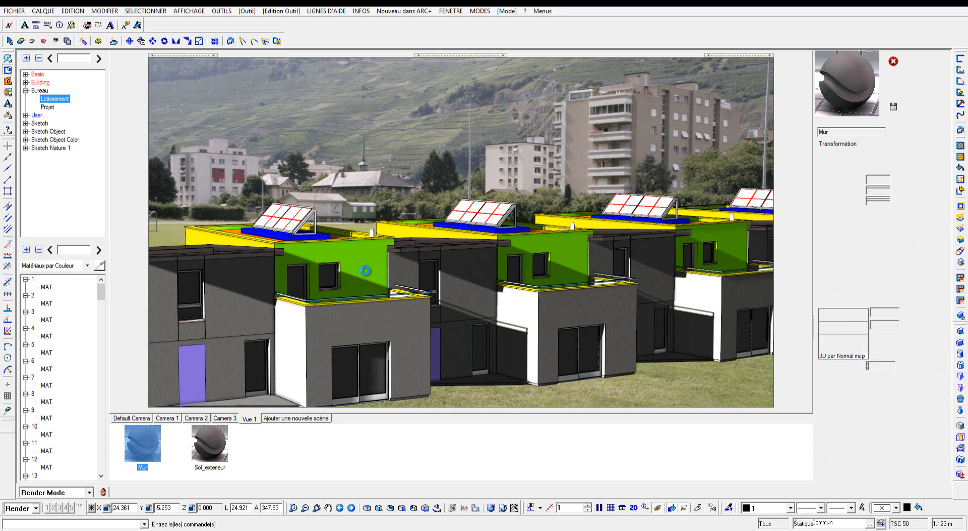
left_click(275, 331)
left_click(531, 317)
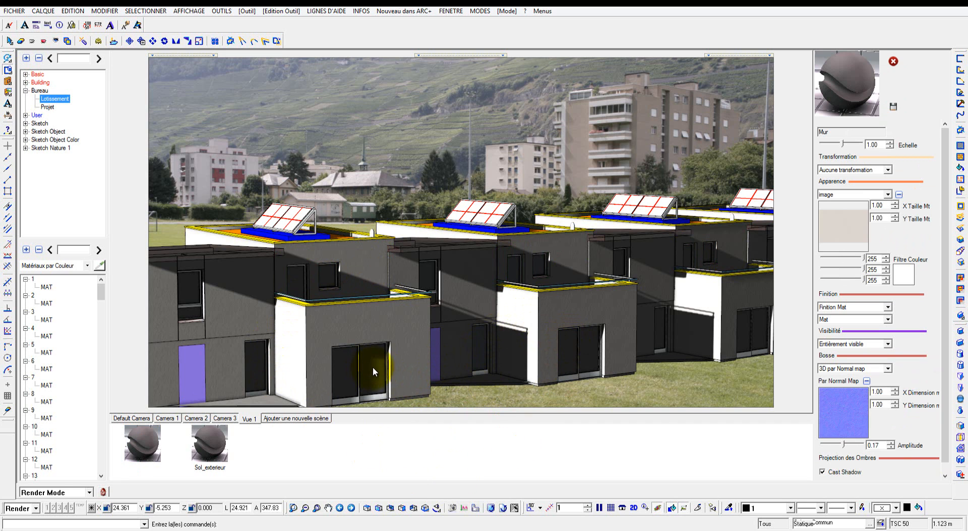
Apply the Mur material to the olive wall inside the house behind the sliding glass door.
middle_click_drag(373, 367, 423, 328)
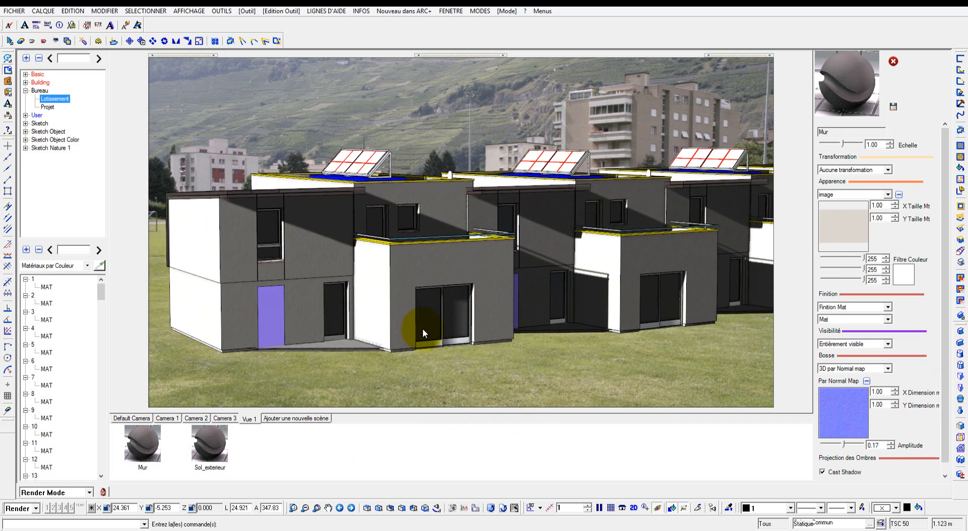
scroll(423, 328, "up", 5)
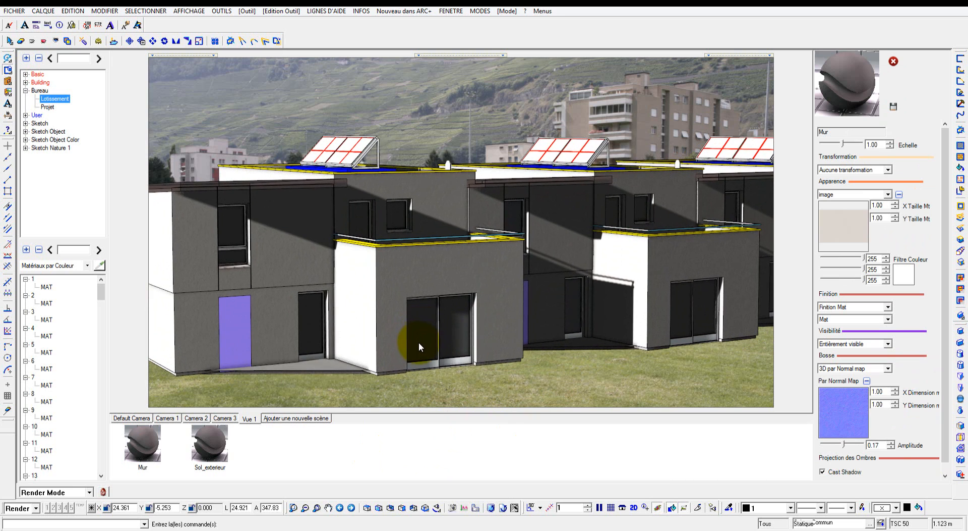
scroll(418, 342, "up", 8)
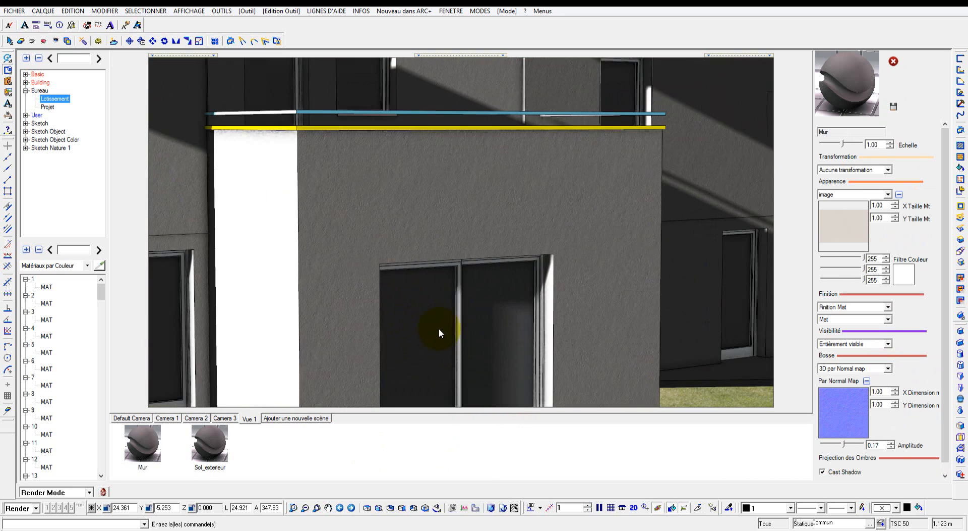
scroll(444, 296, "up", 6)
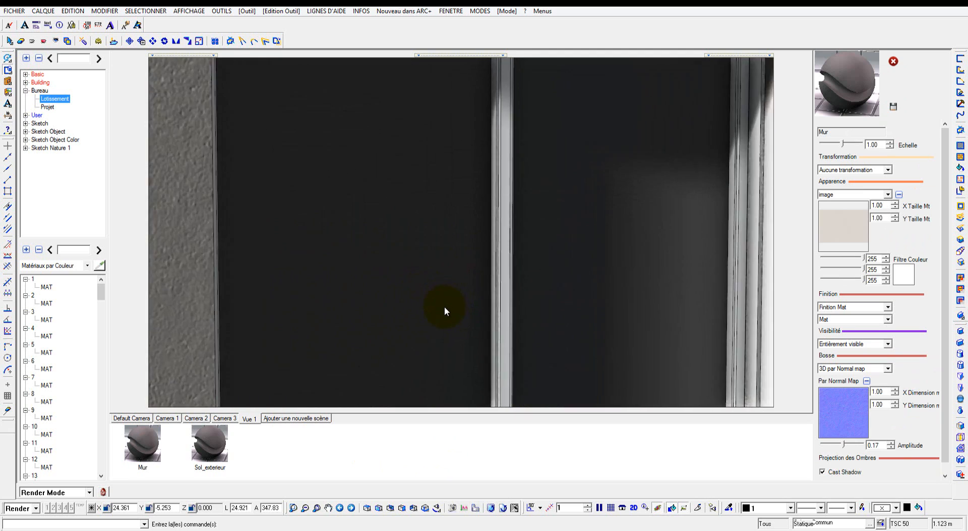
scroll(444, 310, "up", 6)
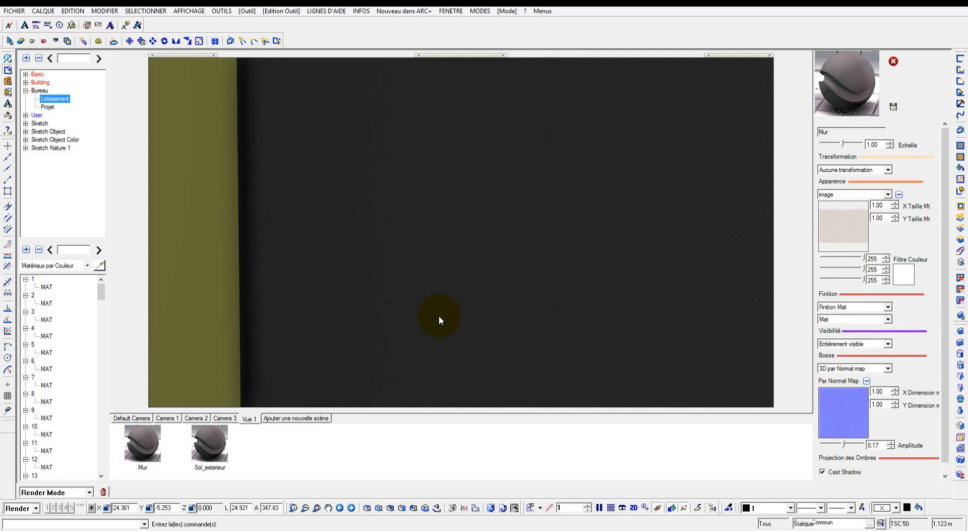
scroll(439, 316, "up", 6)
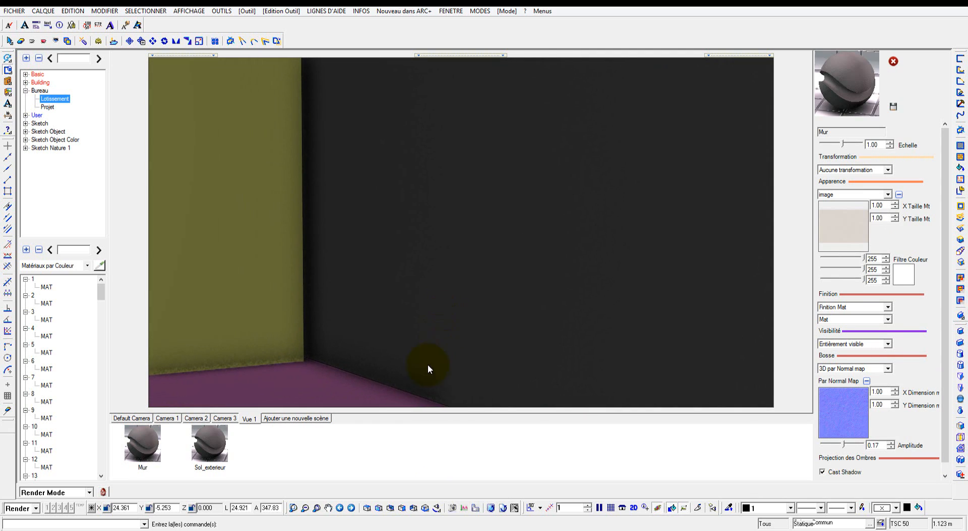
left_click_drag(154, 445, 247, 249)
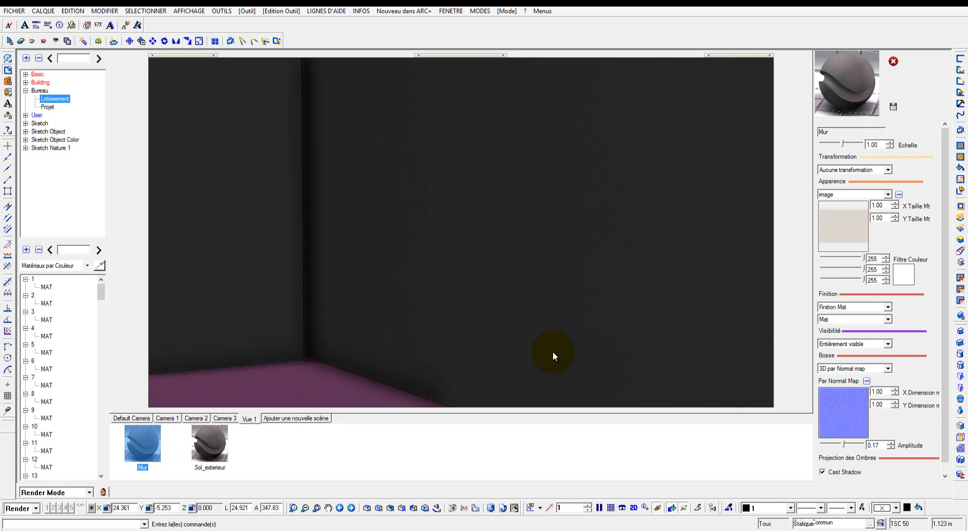
left_click(492, 287)
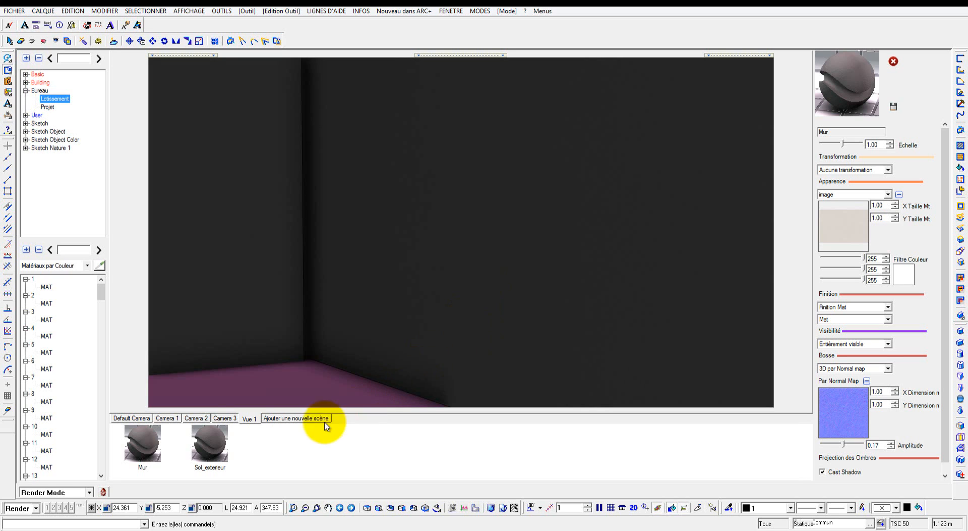
Create a new Basique material and name it Sol_interieur.
right_click(78, 108)
left_click(80, 109)
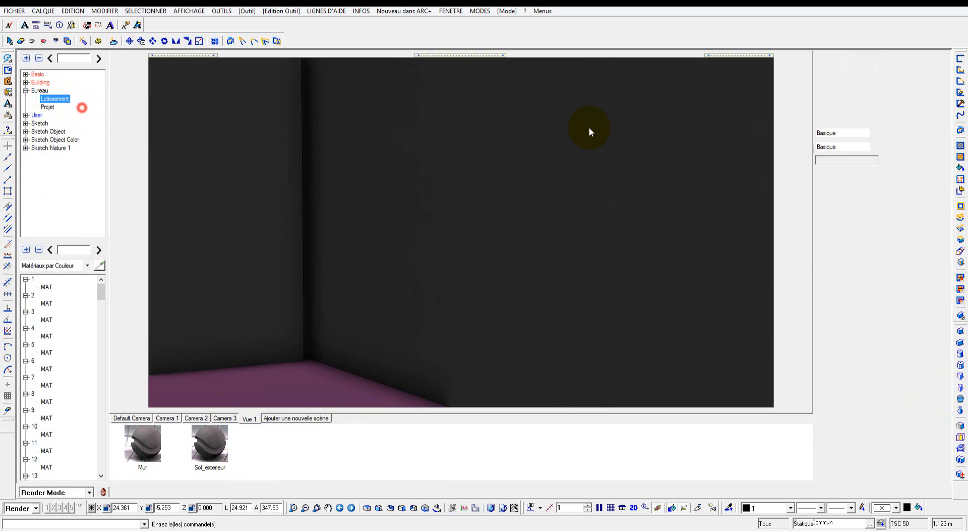
left_click(859, 160)
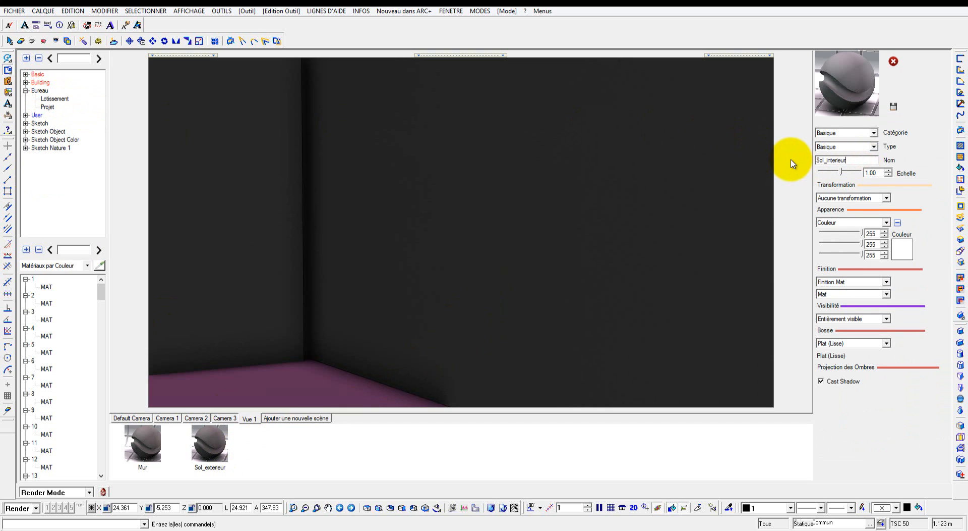
type("Sol_interieur")
Set Sol_interieur's appearance to image and open the Internal Floor texture folder within Textures_2012.
left_click(886, 222)
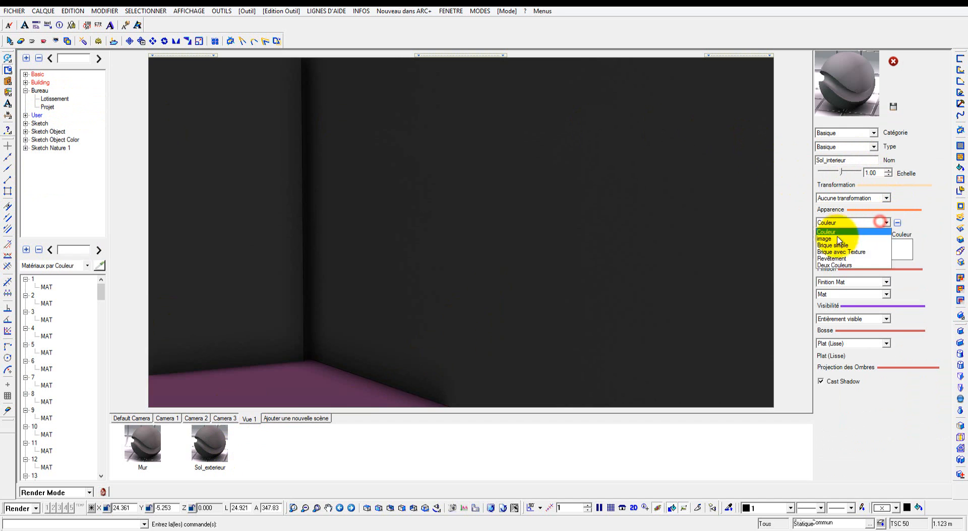
left_click(839, 239)
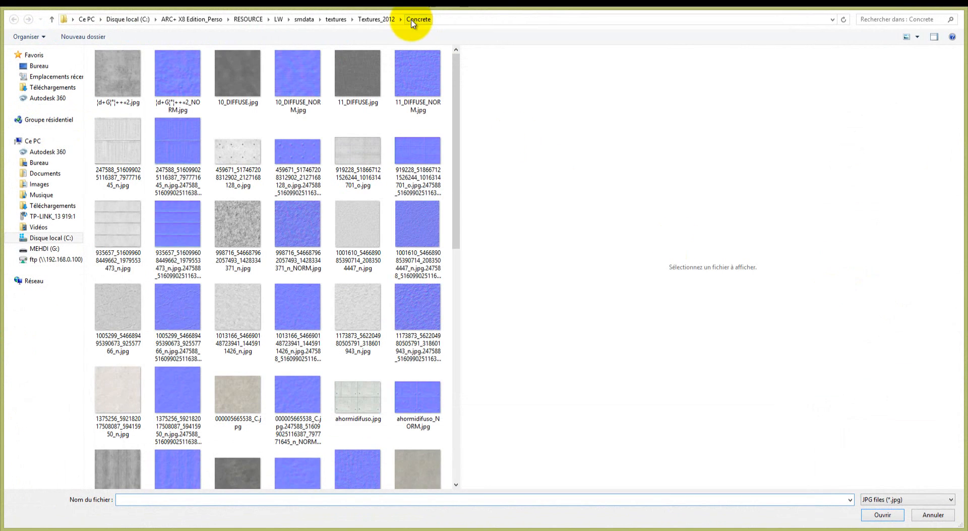
left_click(378, 19)
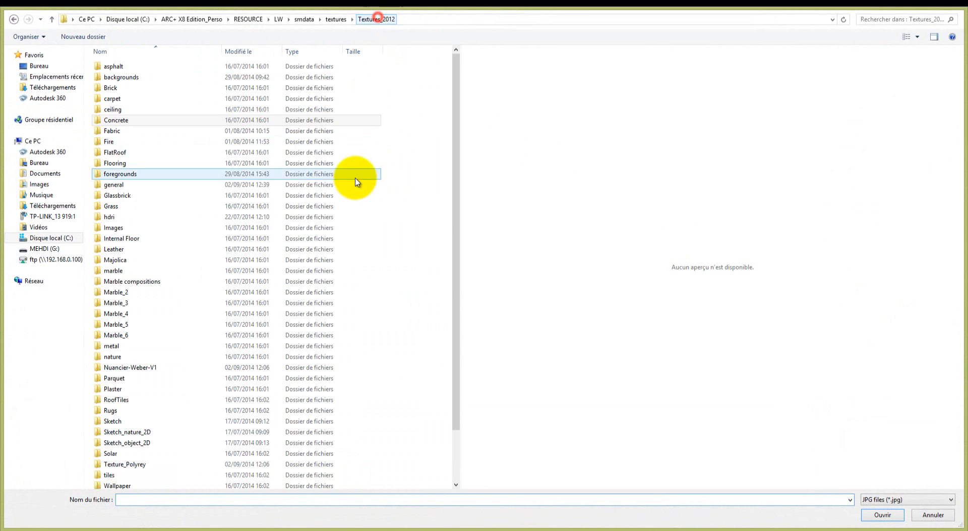
scroll(147, 341, "down", 2)
scroll(147, 342, "up", 2)
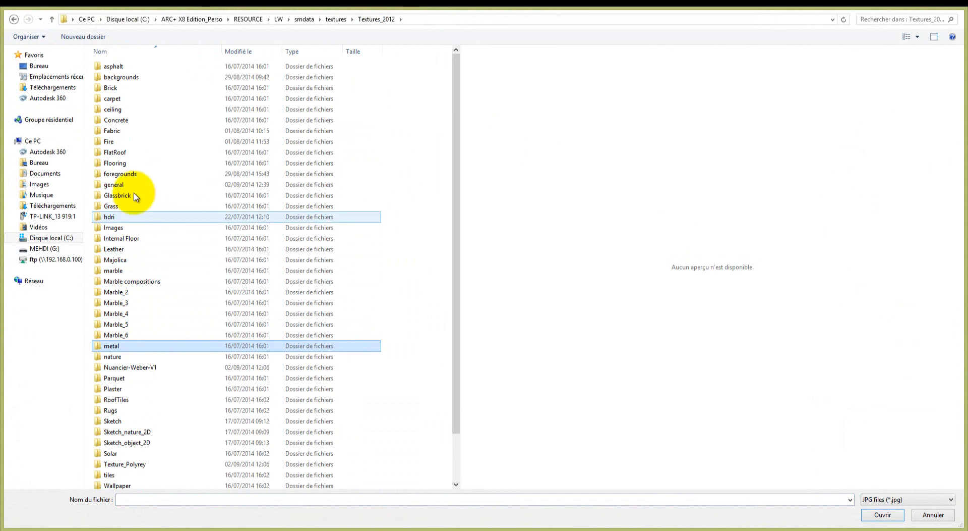
scroll(151, 296, "down", 2)
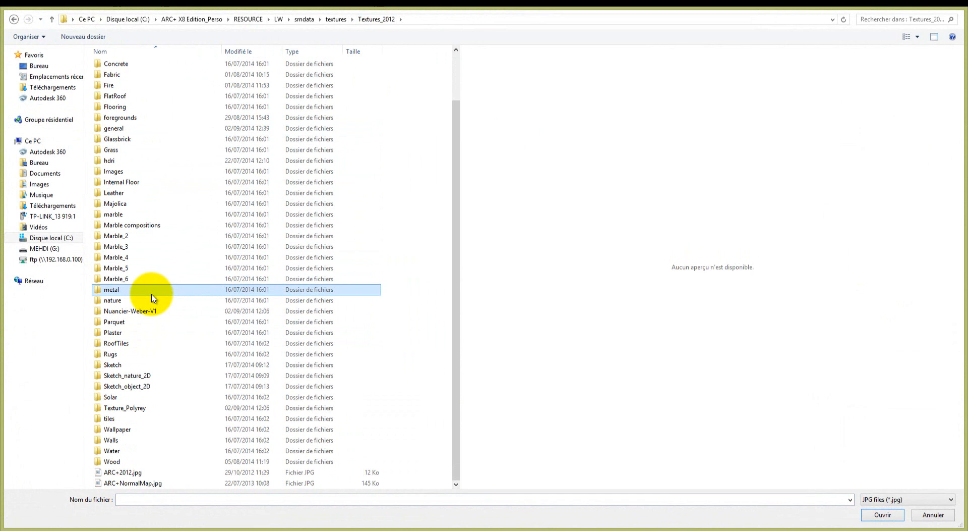
scroll(152, 298, "up", 1)
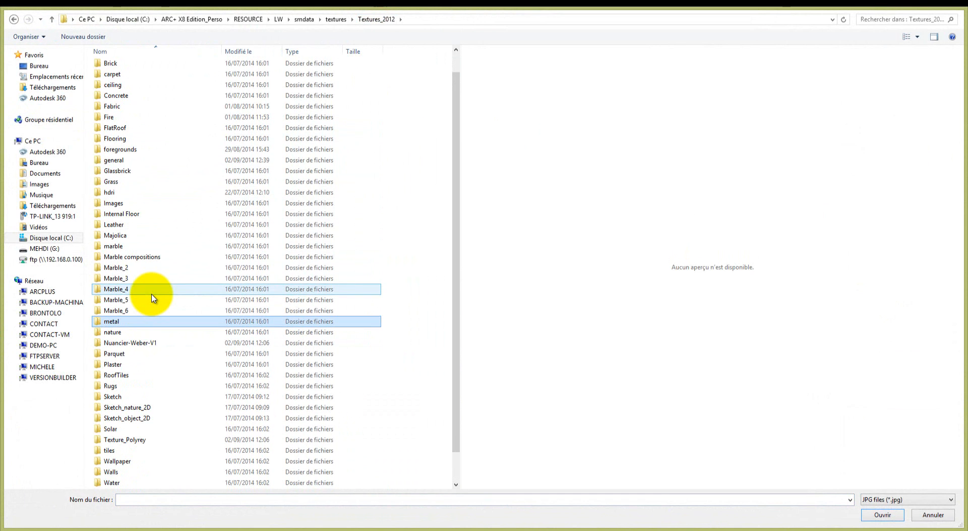
double_click(131, 215)
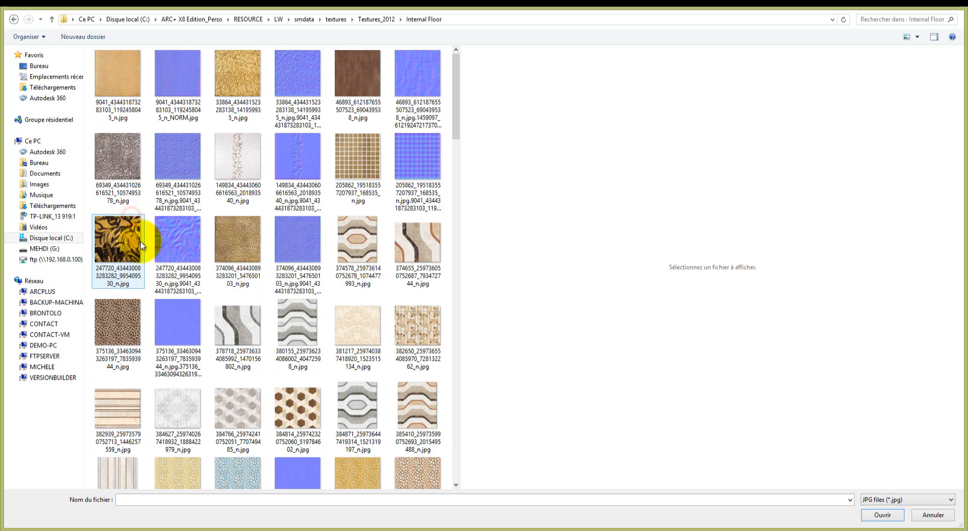
Browse the Internal Floor textures and preview several tile images, including Cotto.jpg, without loading one.
left_click(131, 169)
left_click(231, 76)
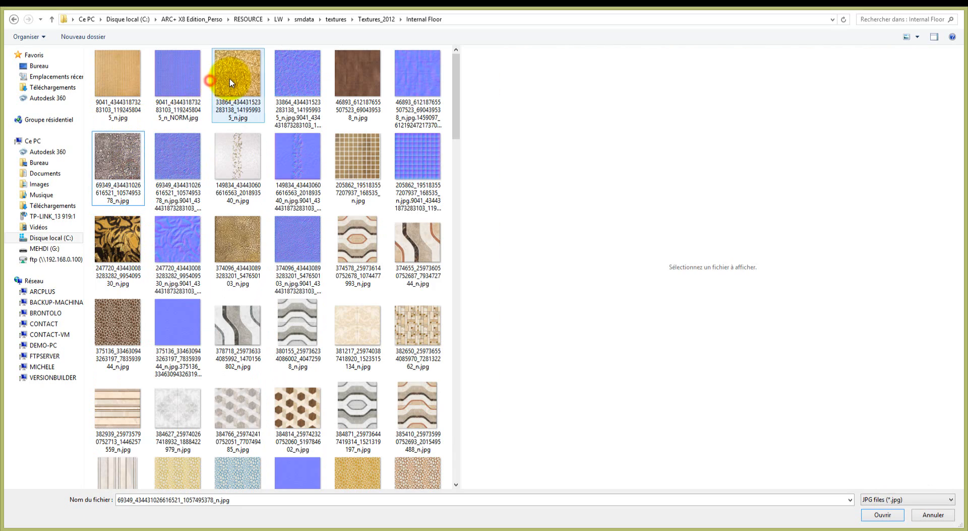
left_click(357, 76)
left_click(358, 156)
scroll(345, 222, "down", 3)
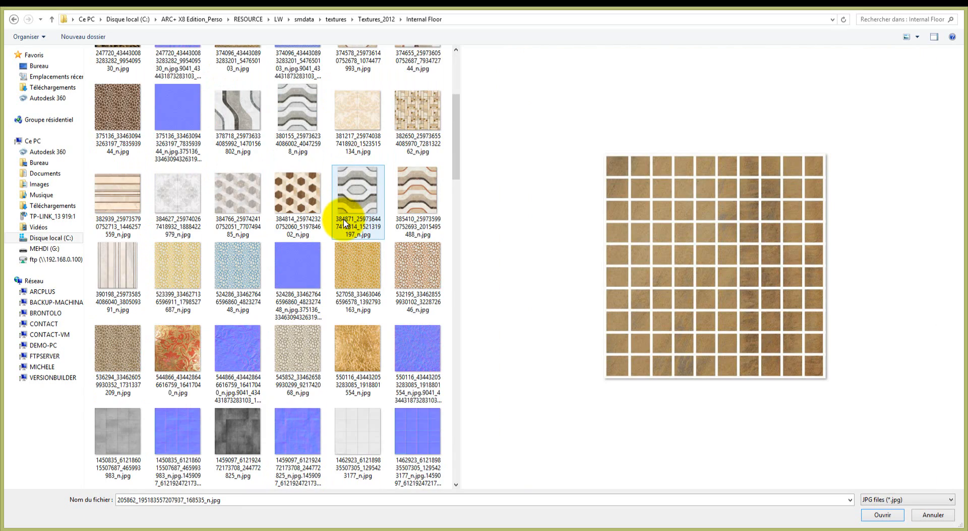
scroll(344, 223, "down", 10)
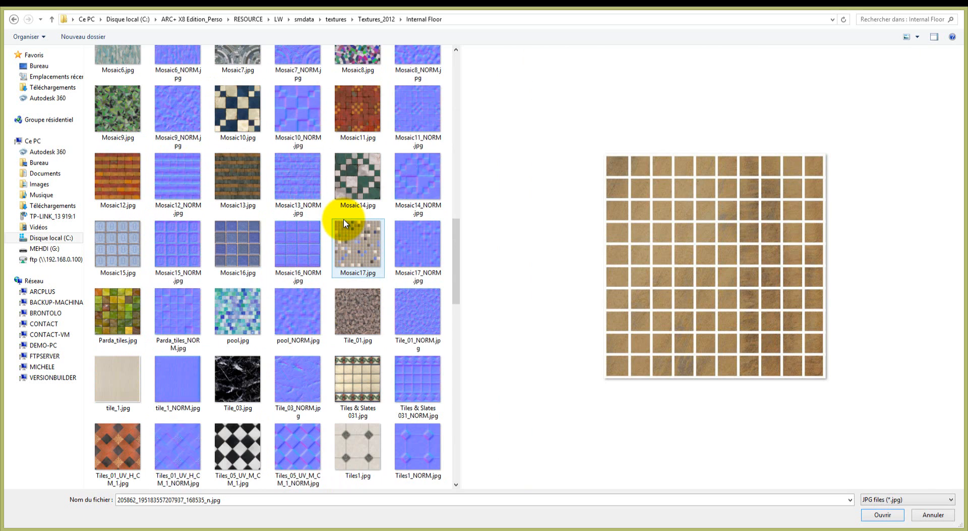
left_click(242, 80)
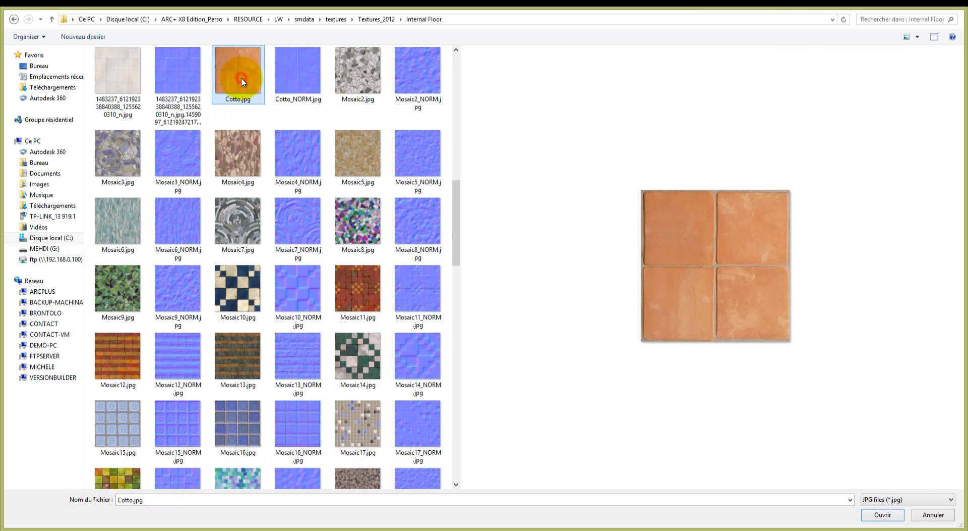
scroll(242, 83, "down", 15)
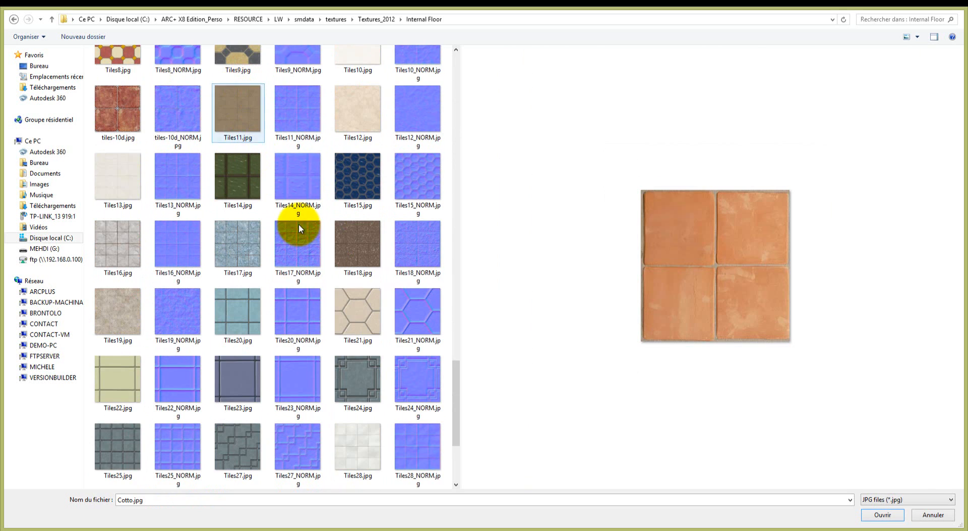
scroll(237, 374, "down", 1)
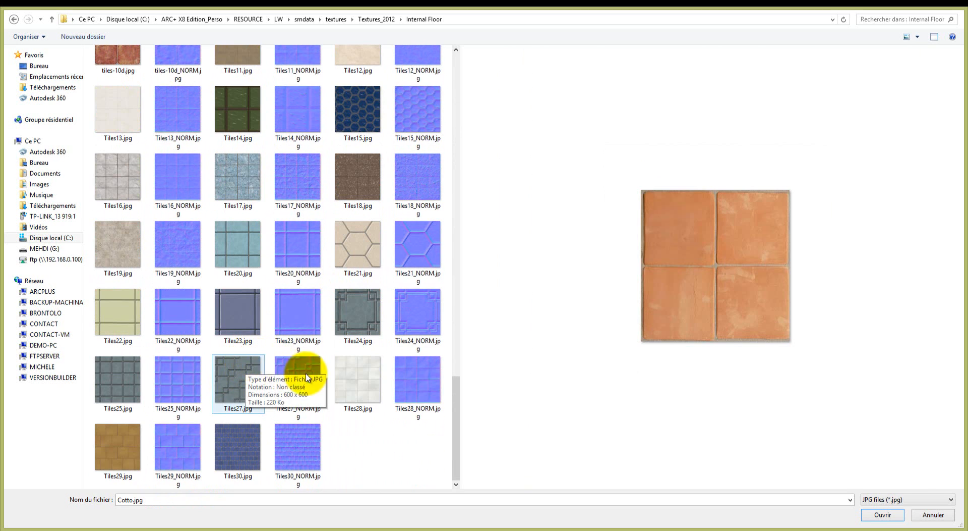
Load Tiles13.jpg as Sol_interieur's appearance image and choose Plat (Lisse) as its bump type.
left_click(353, 374)
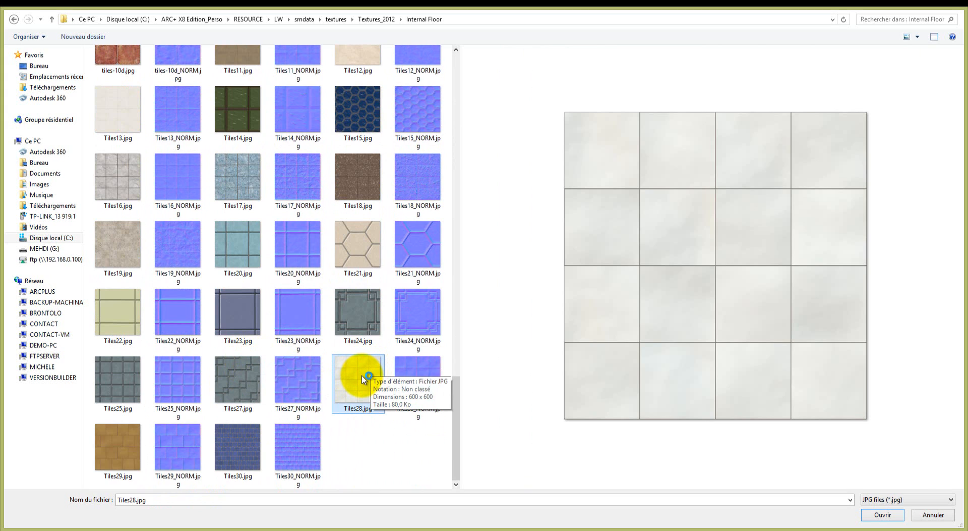
left_click(112, 121)
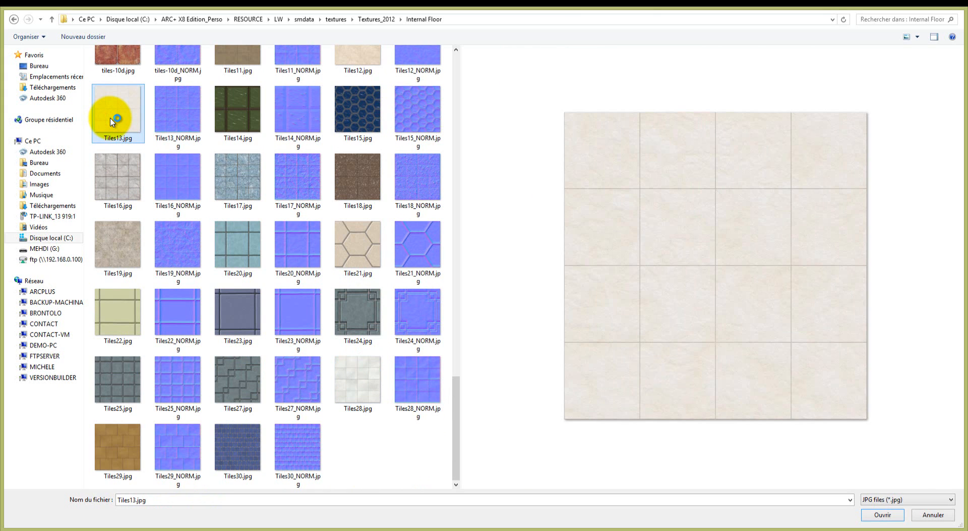
double_click(112, 121)
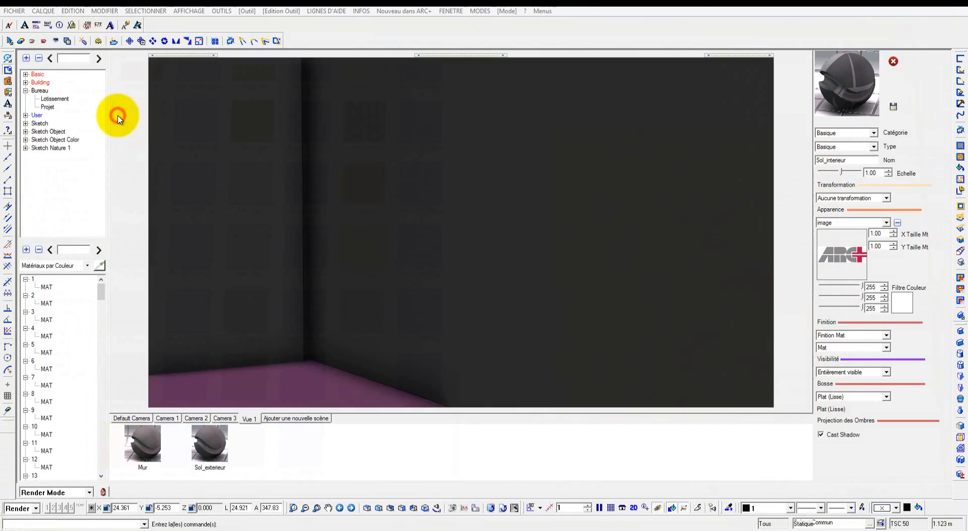
left_click(869, 396)
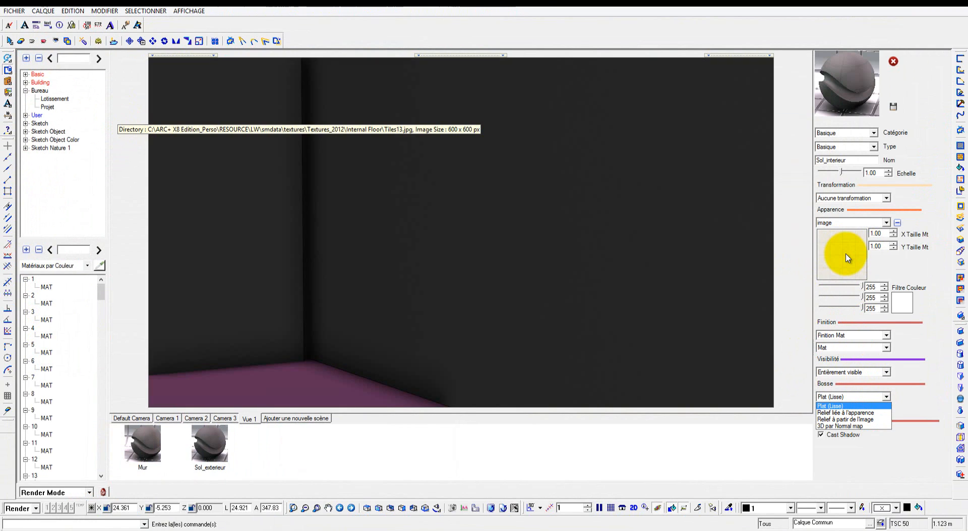
left_click(858, 401)
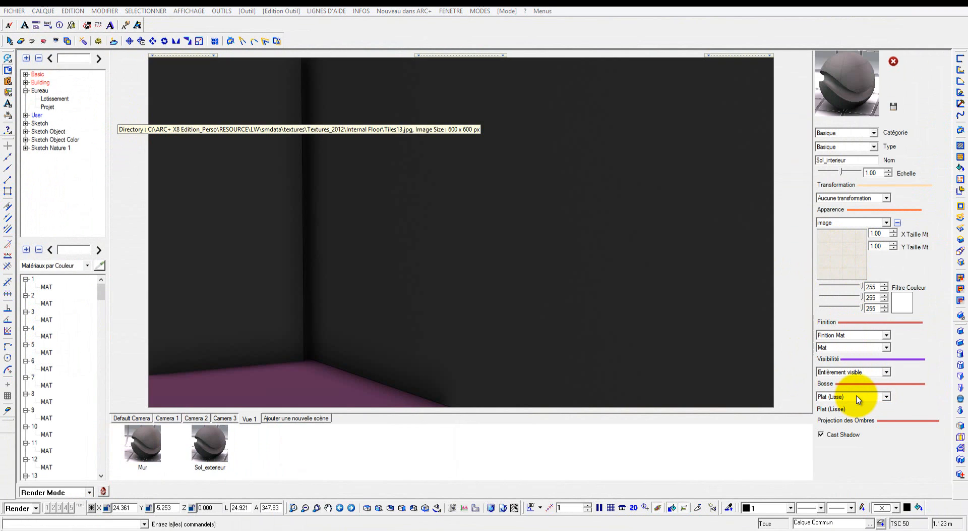
Set Sol_interieur's bump to 3D par Normal map, load Tiles13_NORM.jpg as the map and set the amplitude to 0.17.
left_click(858, 397)
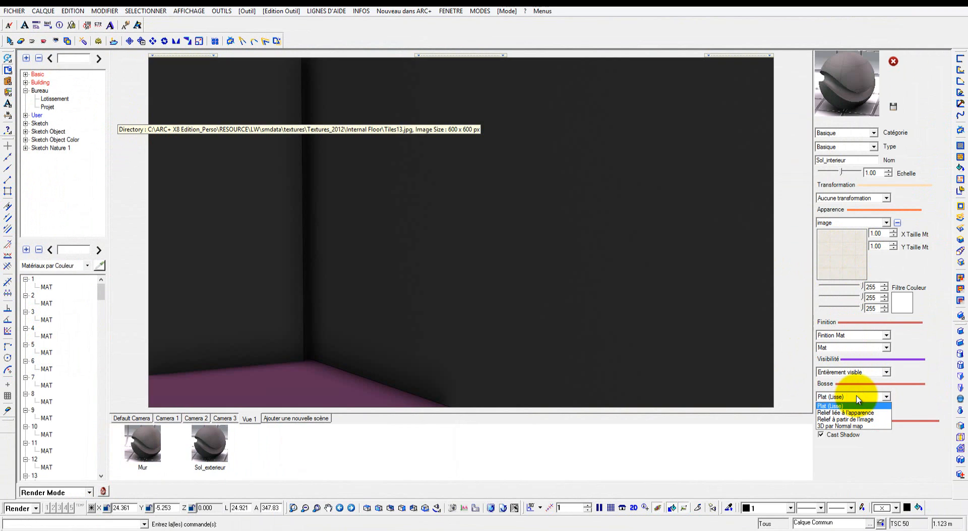
left_click(839, 425)
left_click(843, 444)
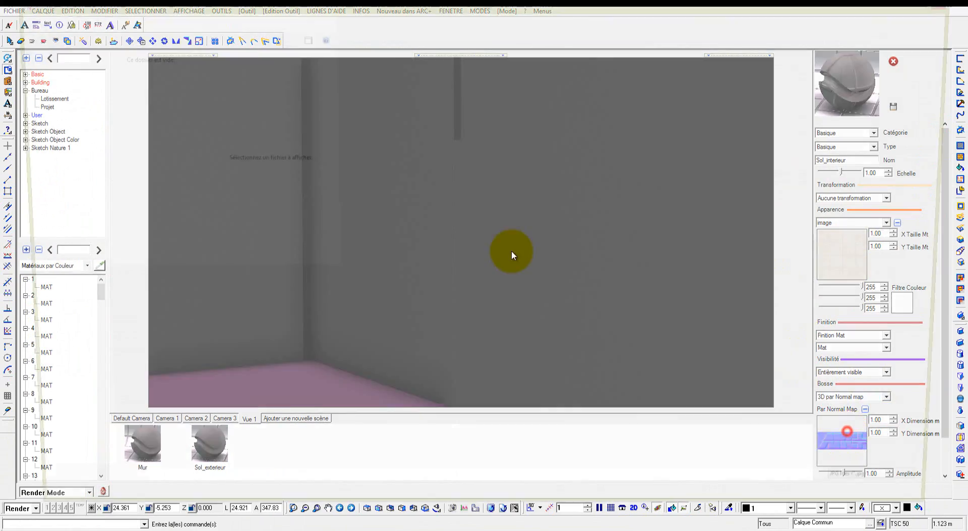
left_click(173, 353)
scroll(177, 354, "down", 15)
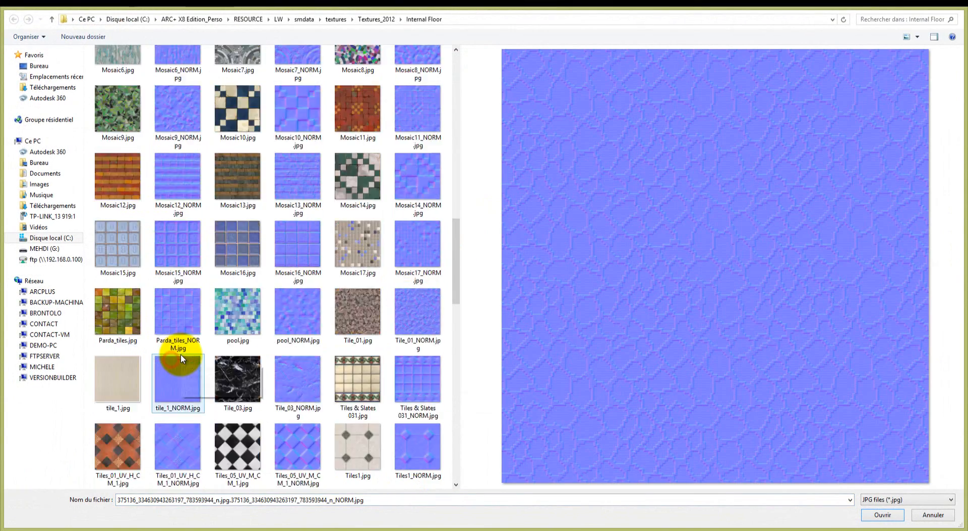
scroll(181, 356, "down", 3)
left_click(127, 183)
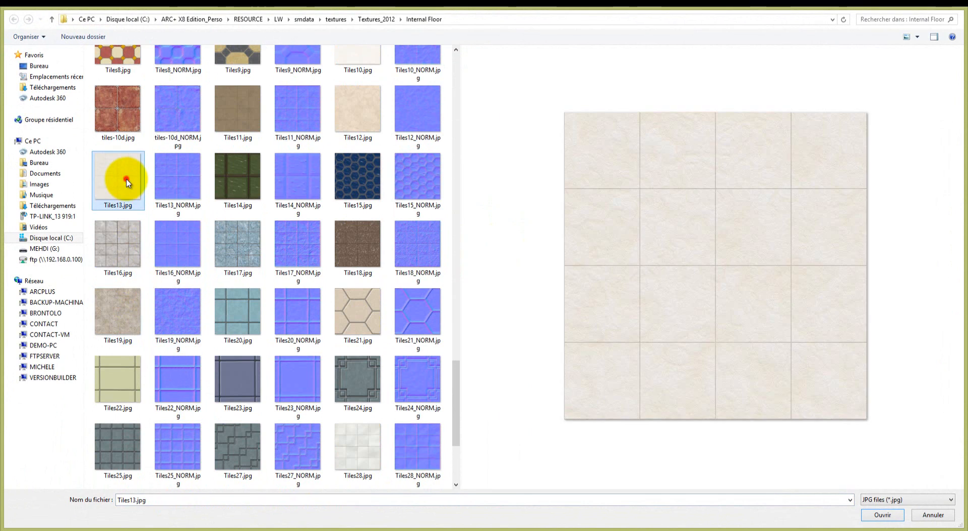
scroll(137, 198, "down", 1)
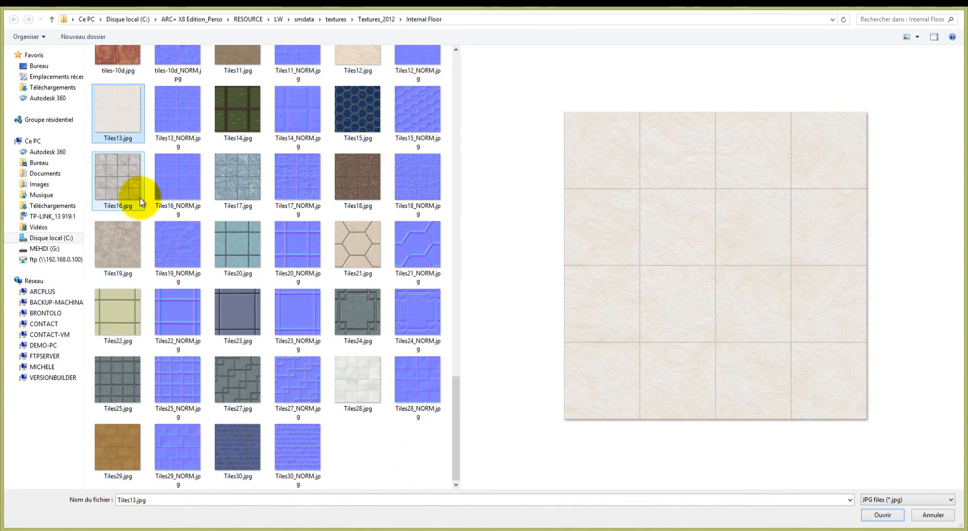
scroll(144, 197, "up", 2)
double_click(173, 274)
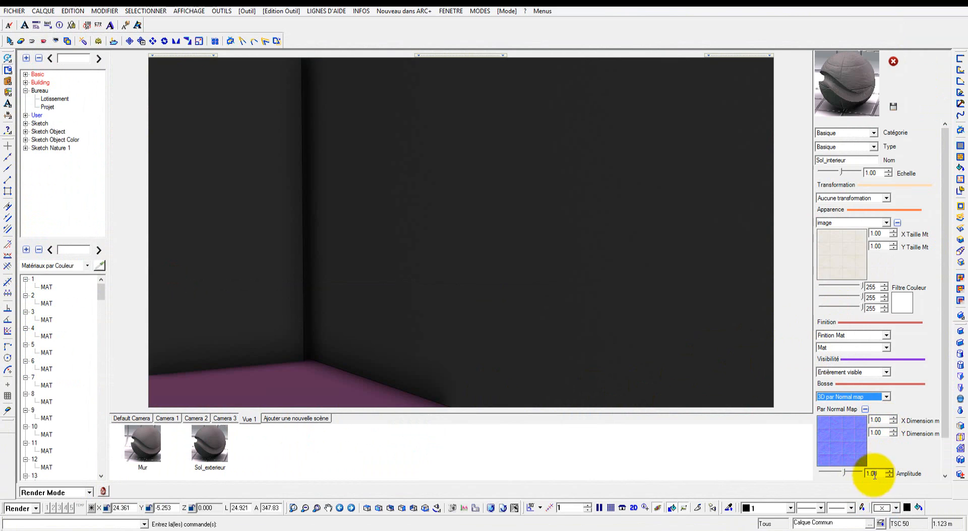
left_click(878, 472)
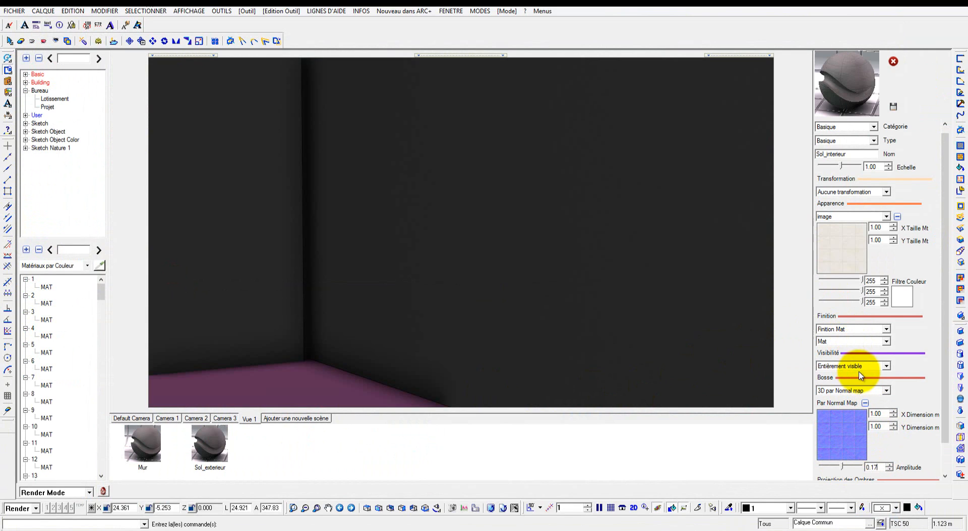
Set Sol_interieur's finish to Finition Brillant with Laque clair and Laque clair 1, and save the material.
left_click(848, 332)
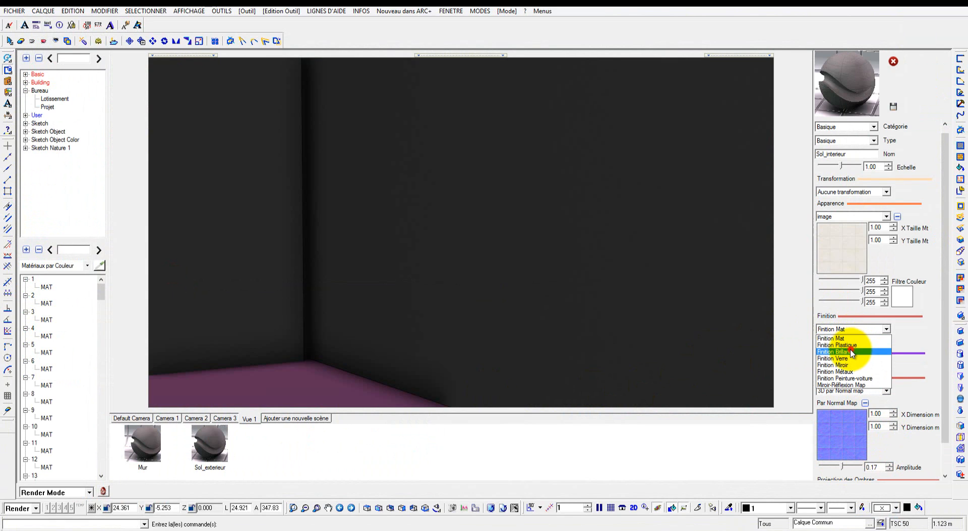
left_click(852, 352)
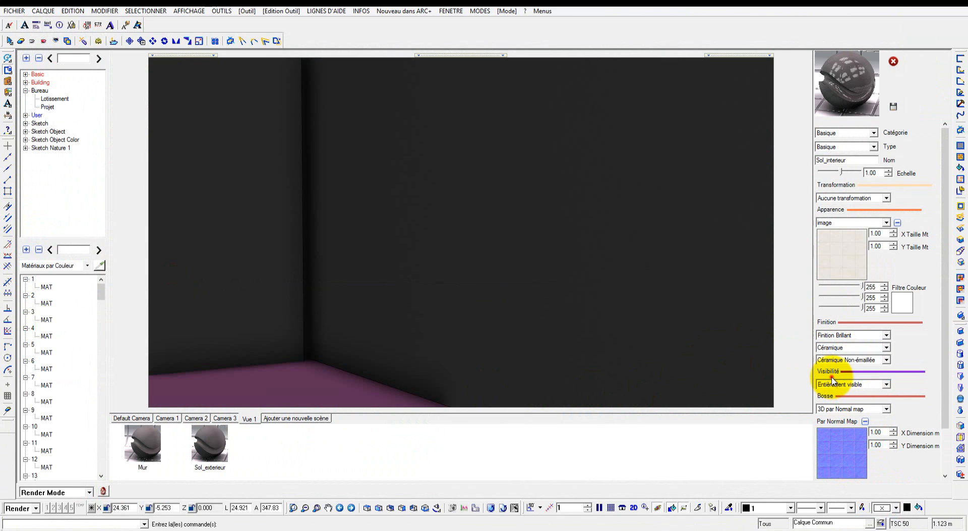
left_click(852, 347)
left_click(835, 356)
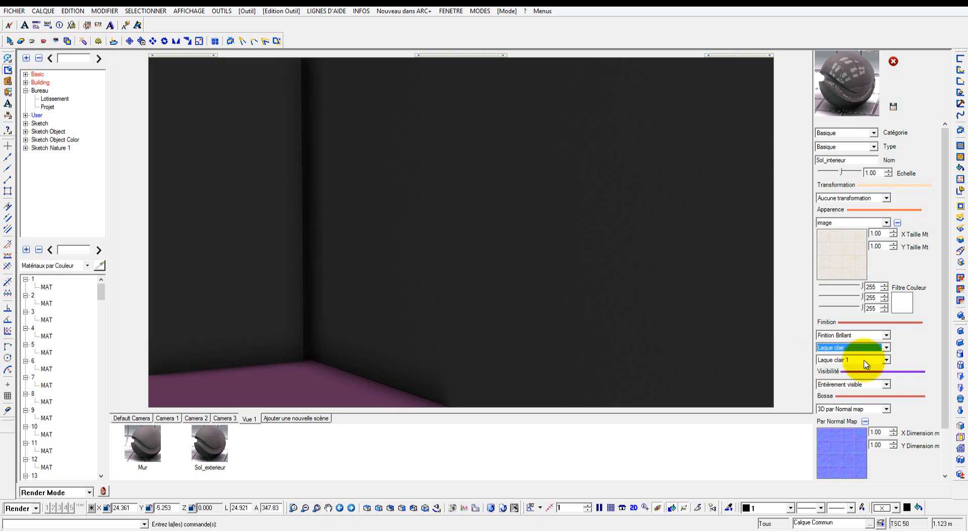
left_click(866, 364)
left_click(858, 374)
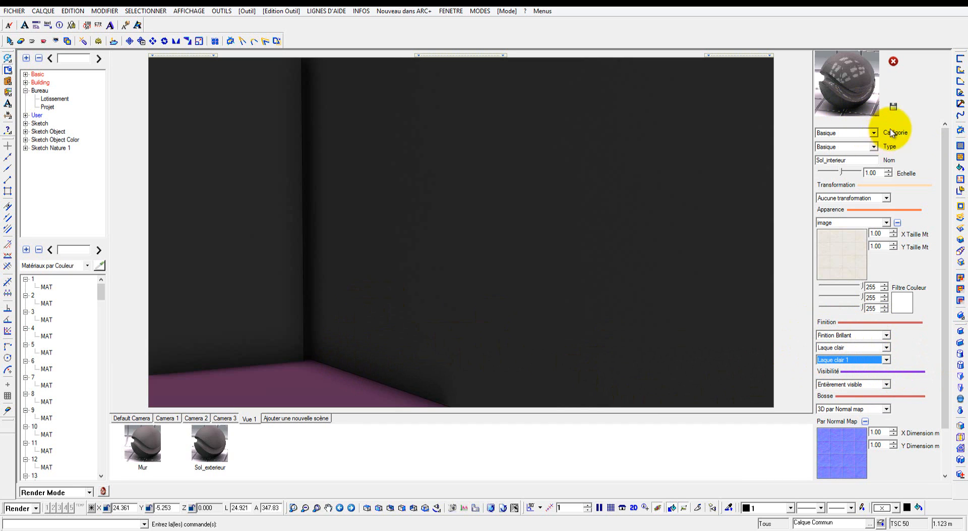
left_click(894, 107)
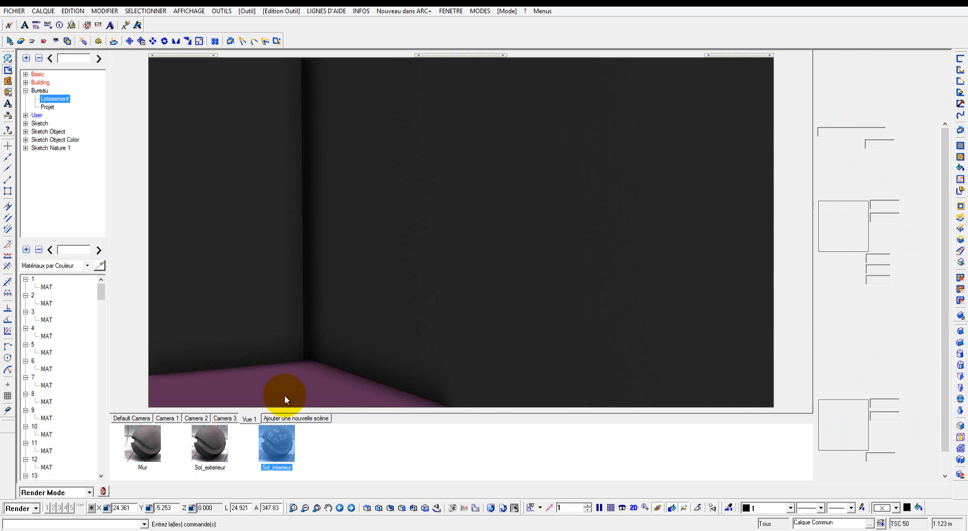
Apply Sol_interieur to the purple interior floor and close the material editor.
left_click_drag(295, 387, 289, 358)
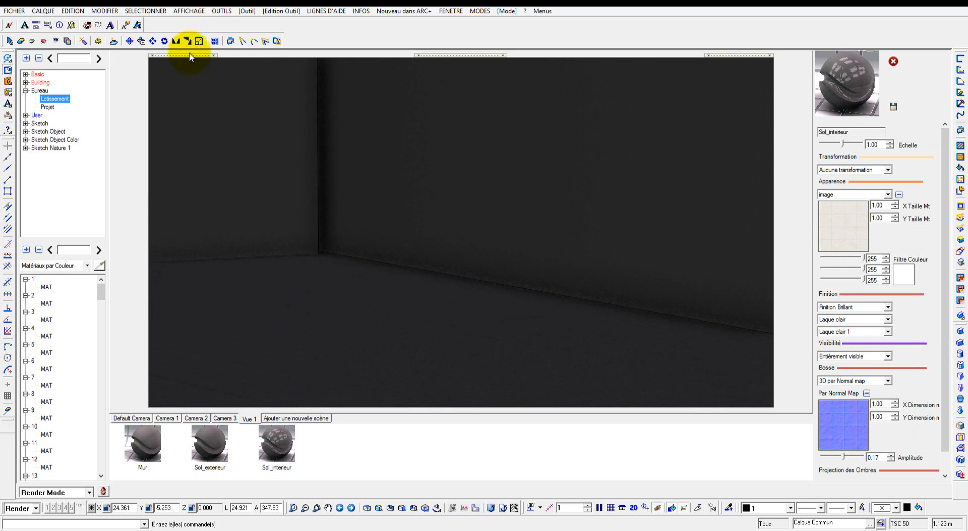
left_click(204, 76)
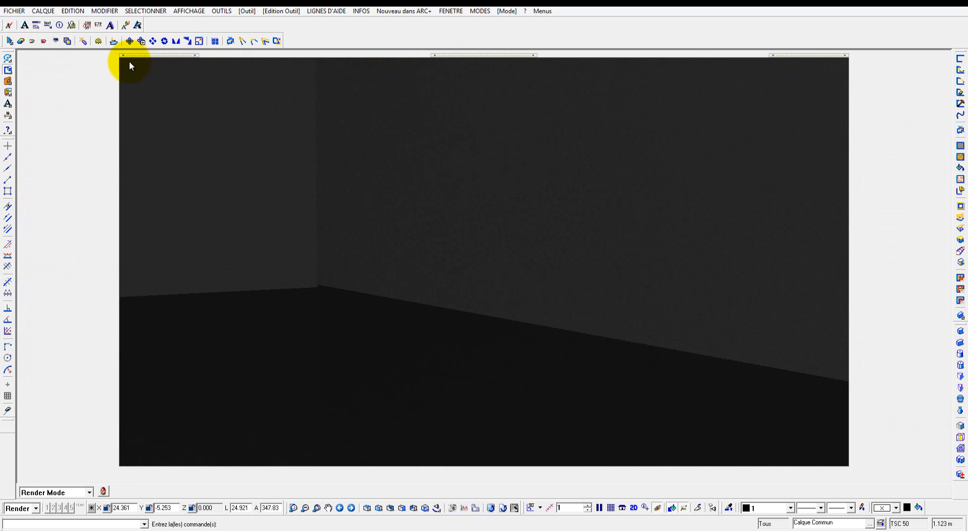
mouse_move(126, 74)
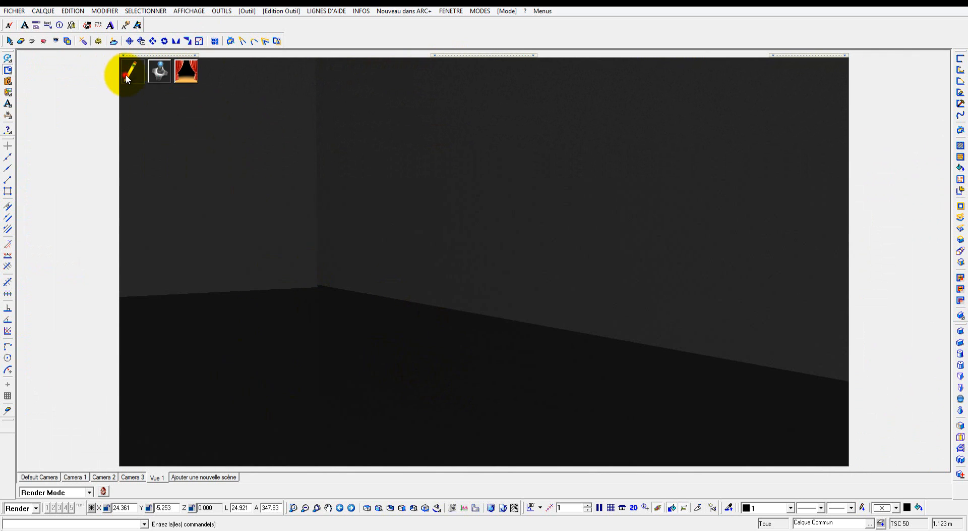
mouse_move(837, 147)
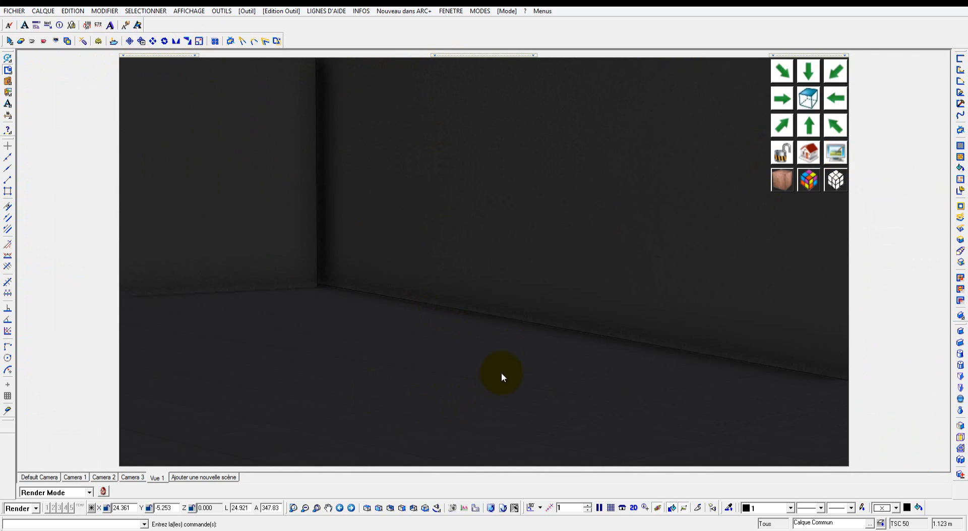
Zoom out from the interior and examine the row of houses and their windows from outside.
scroll(553, 368, "down", 4)
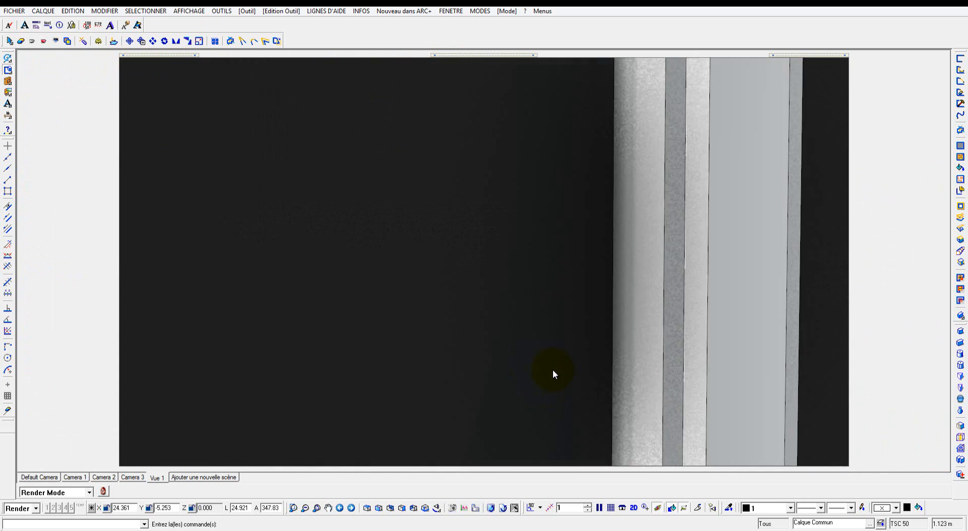
scroll(552, 365, "down", 11)
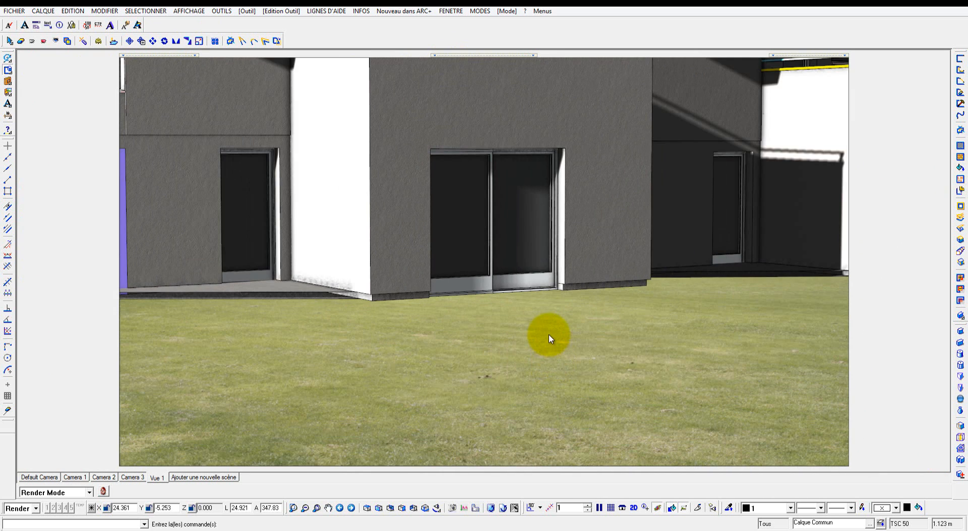
middle_click_drag(549, 334, 597, 388)
scroll(606, 393, "down", 8)
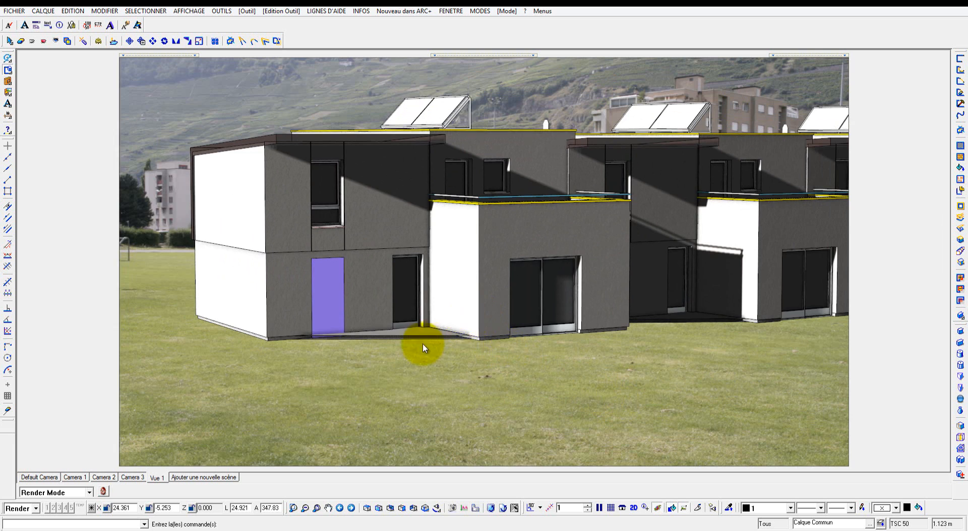
scroll(404, 364, "up", 3)
middle_click_drag(388, 382, 359, 414)
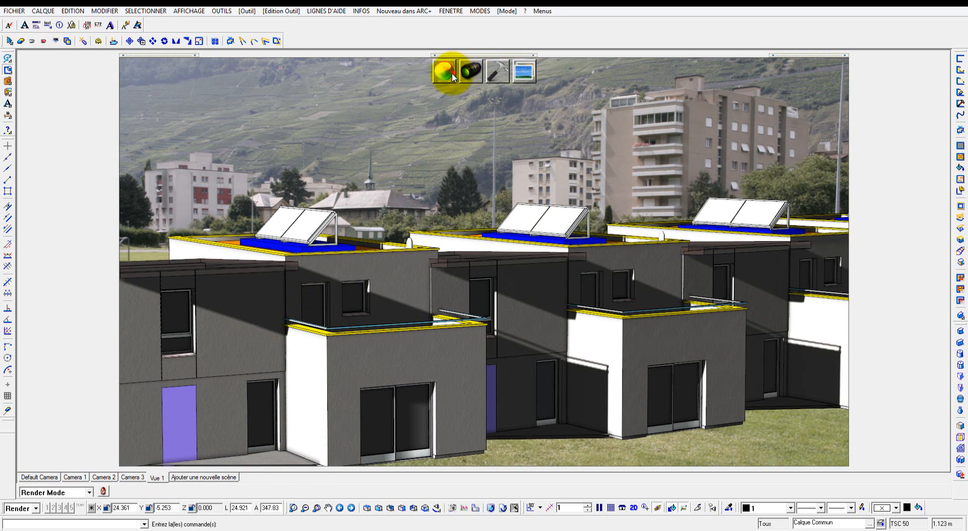
Create a new Basique material in Bureau's Lotissement category and name it Fenetre_base.
left_click(449, 69)
left_click(56, 99)
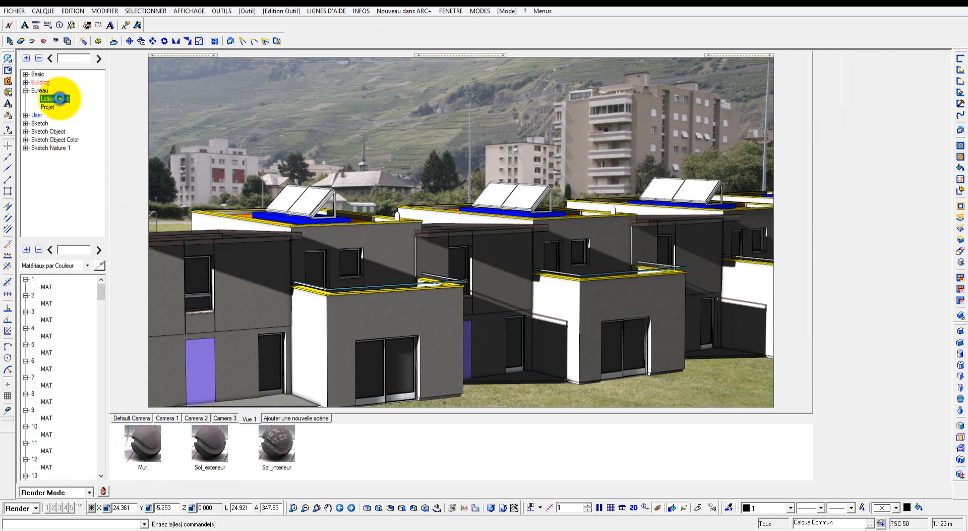
right_click(59, 98)
left_click(73, 104)
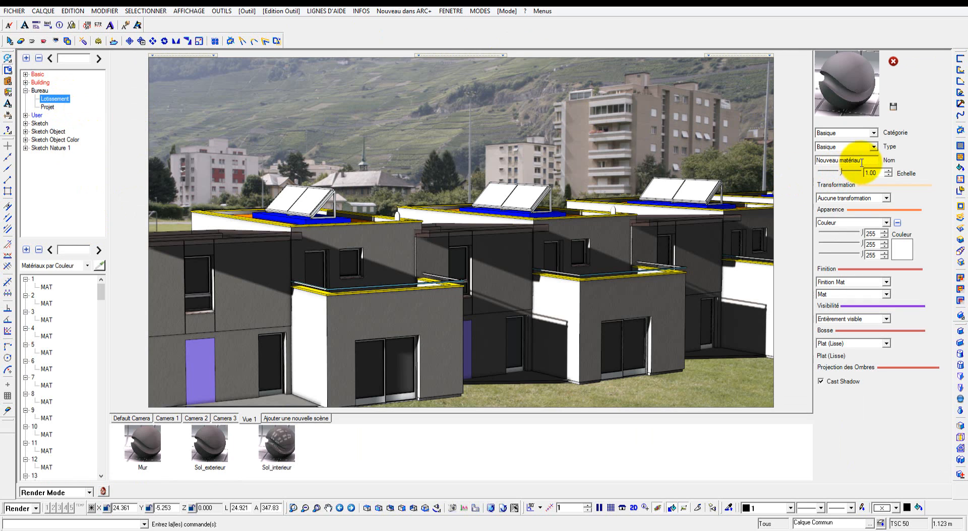
mouse_move(763, 162)
type("FEnet")
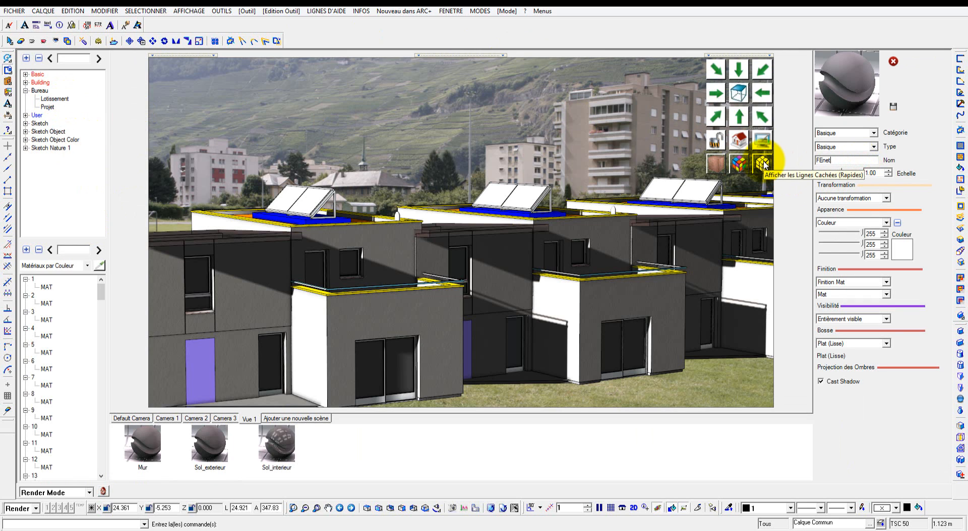
type("re_base")
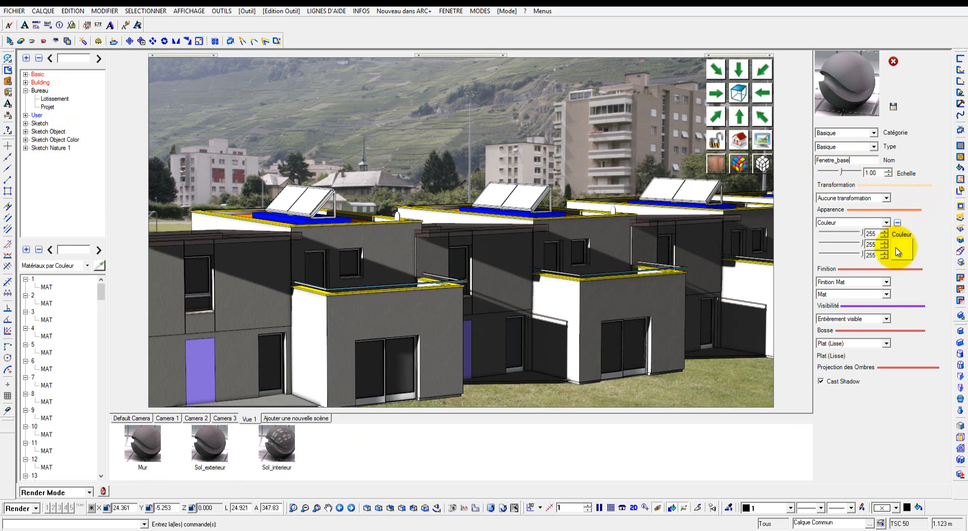
Set Fenetre_base's appearance colour to light grey with RGB values 232, 232, 232.
left_click(872, 233)
type("232")
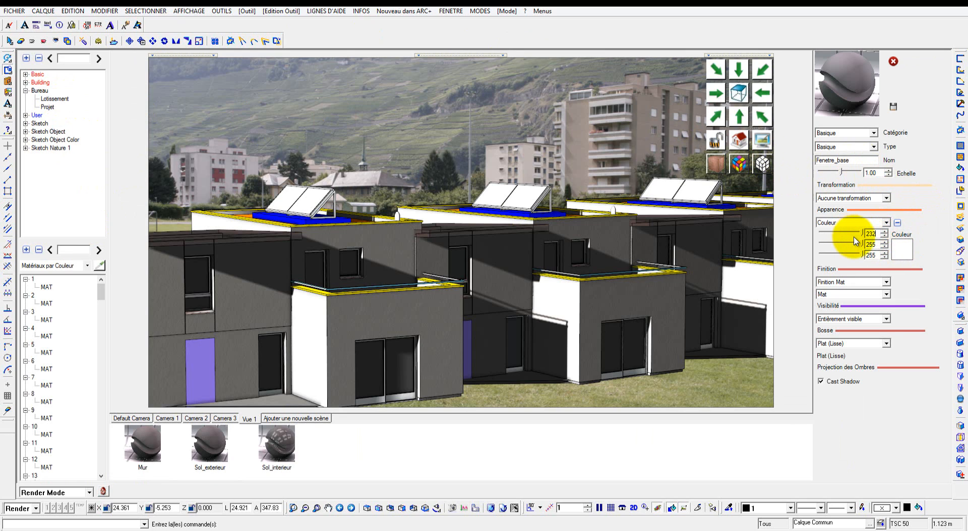
left_click(874, 244)
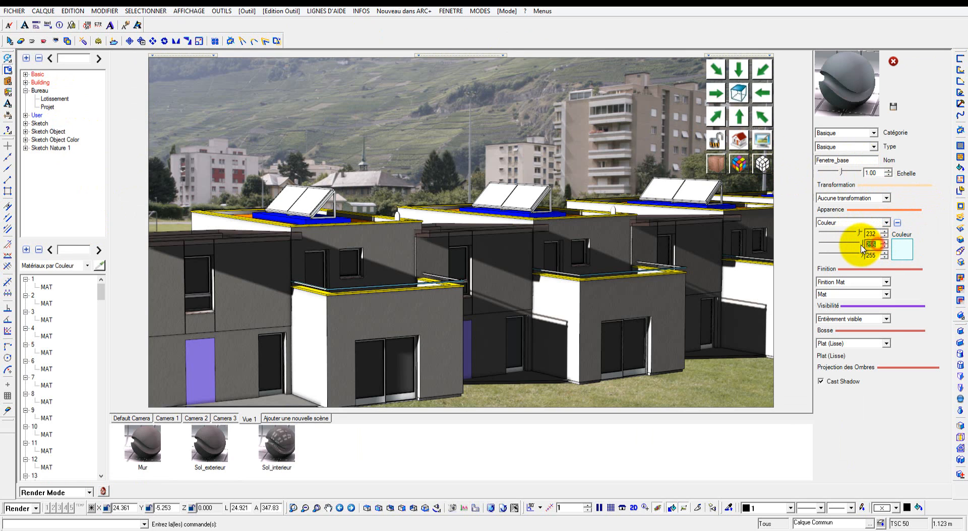
type("232")
left_click(877, 255)
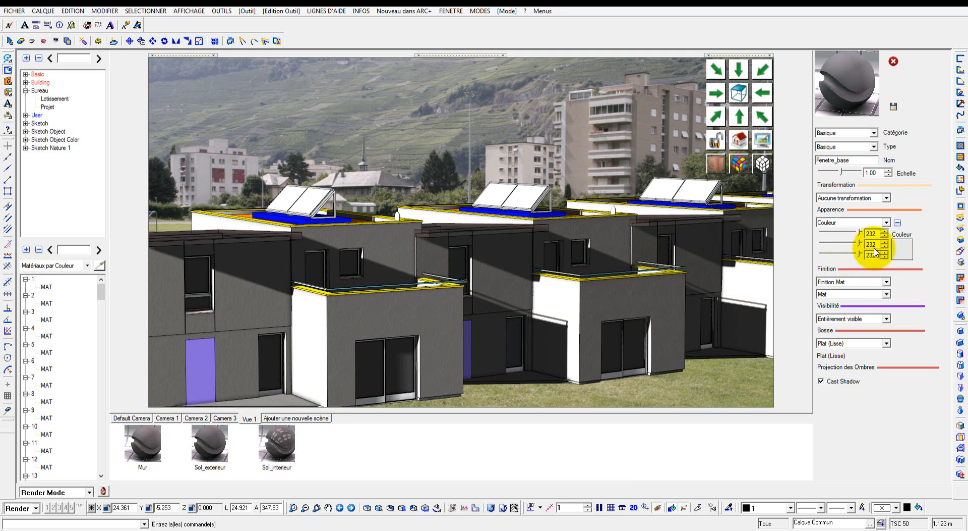
Set Fenetre_base's finish to Finition Plastique and save the material.
left_click(847, 282)
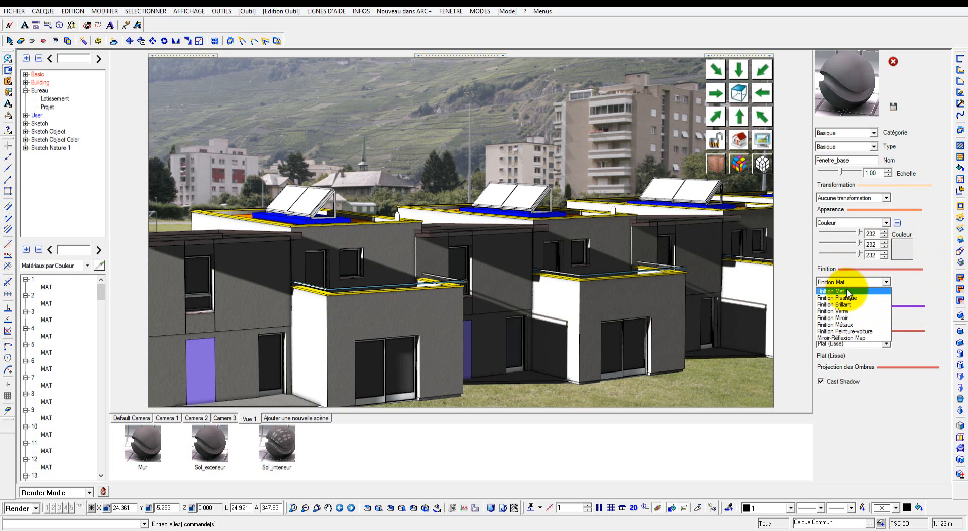
left_click(853, 295)
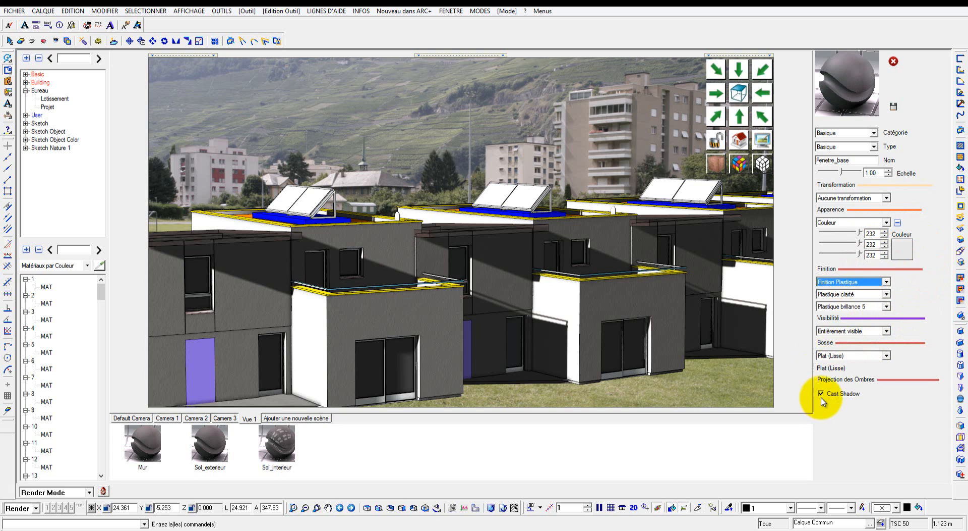
left_click(893, 108)
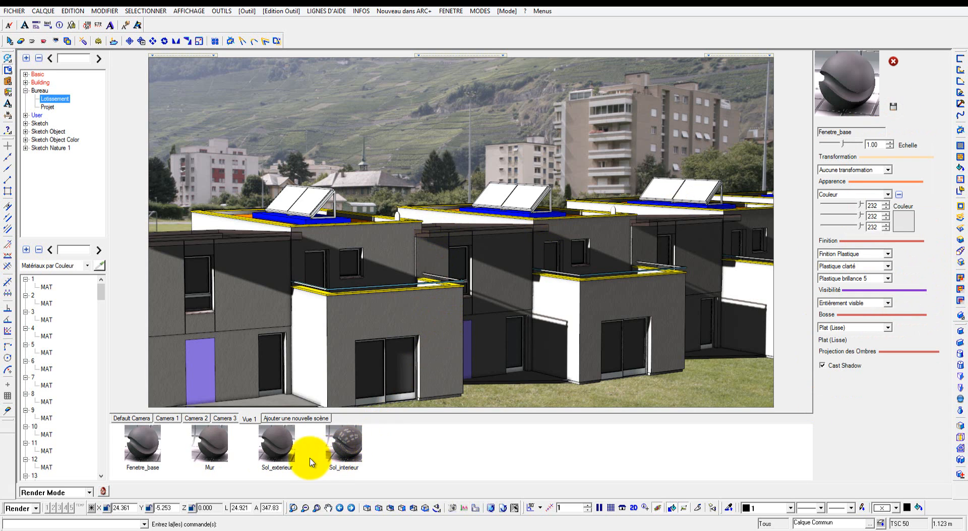
Apply Fenetre_base to the window frames of the houses, assigning it to colour 1.
left_click_drag(145, 454, 198, 308)
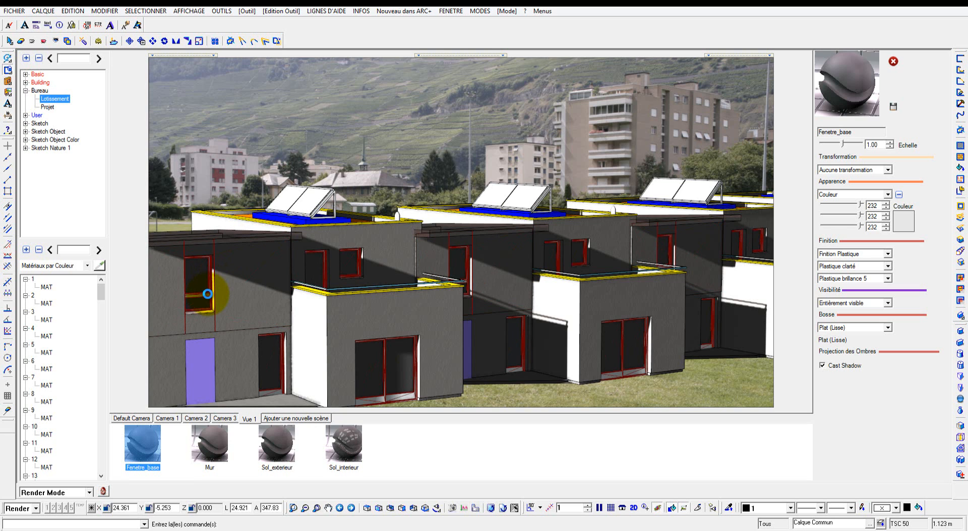
left_click_drag(207, 294, 209, 293)
left_click(489, 288)
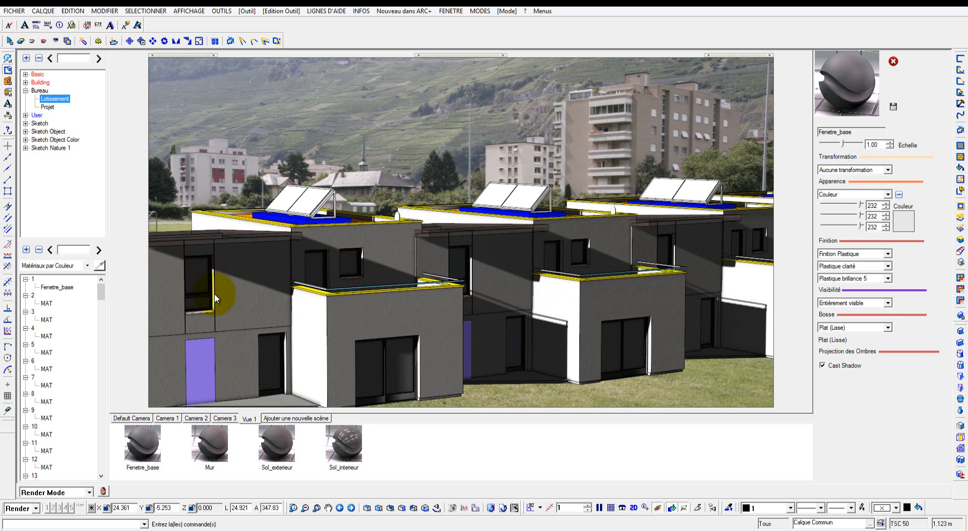
Open the Fenetre_base material from Bureau's Lotissement category to review its settings.
left_click(425, 67)
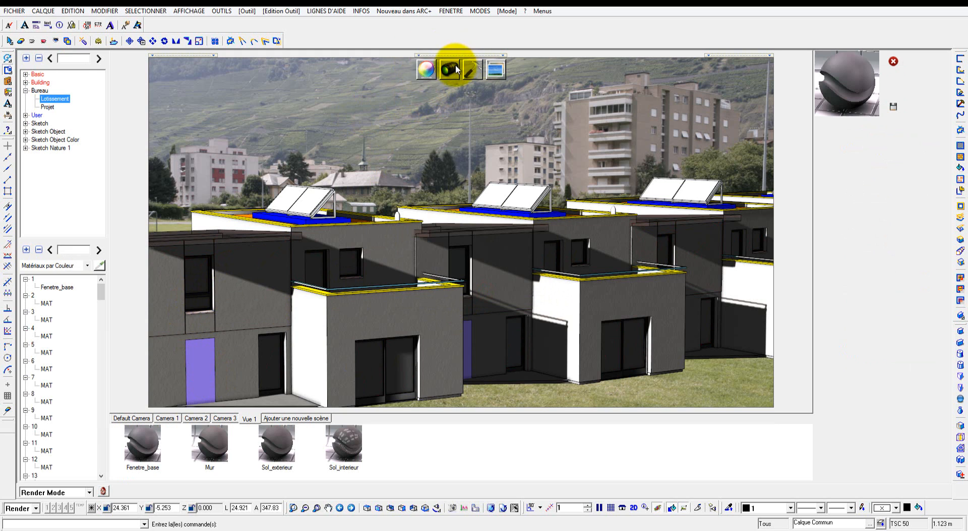
left_click(67, 100)
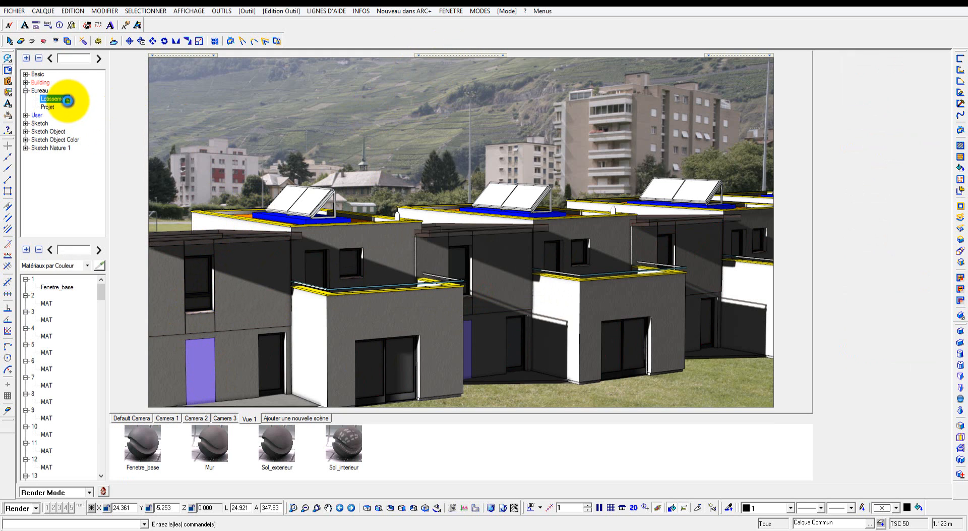
right_click(68, 103)
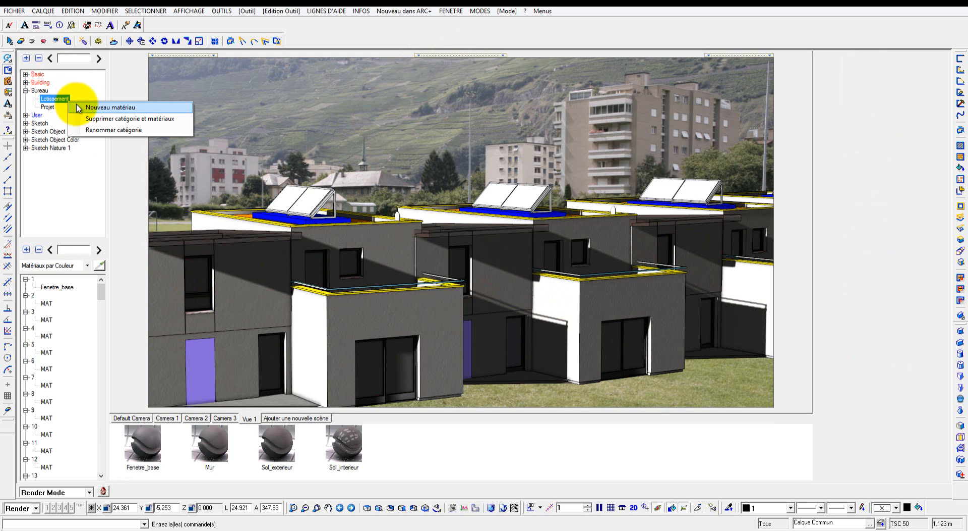
left_click(145, 443)
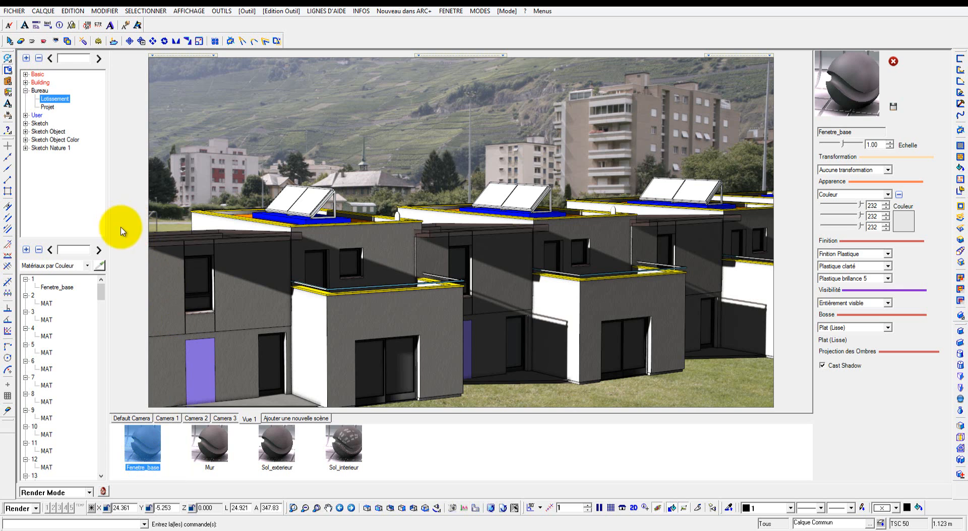
Create a new Basique material in Bureau's Lotissement category and name it Fenetre_Bas2.
left_click(62, 99)
right_click(63, 99)
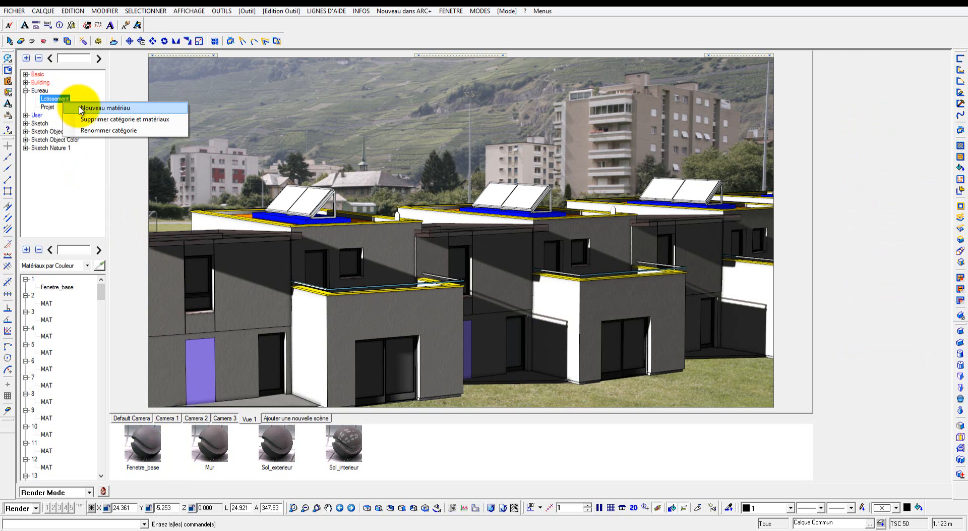
left_click(81, 106)
left_click(861, 160)
key("ctrl+a")
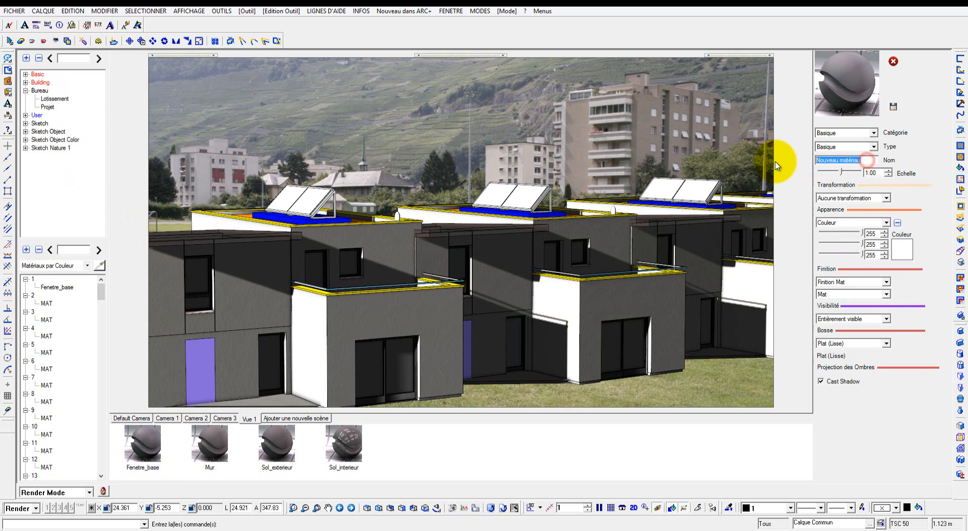
type("Fenetre_Bas2")
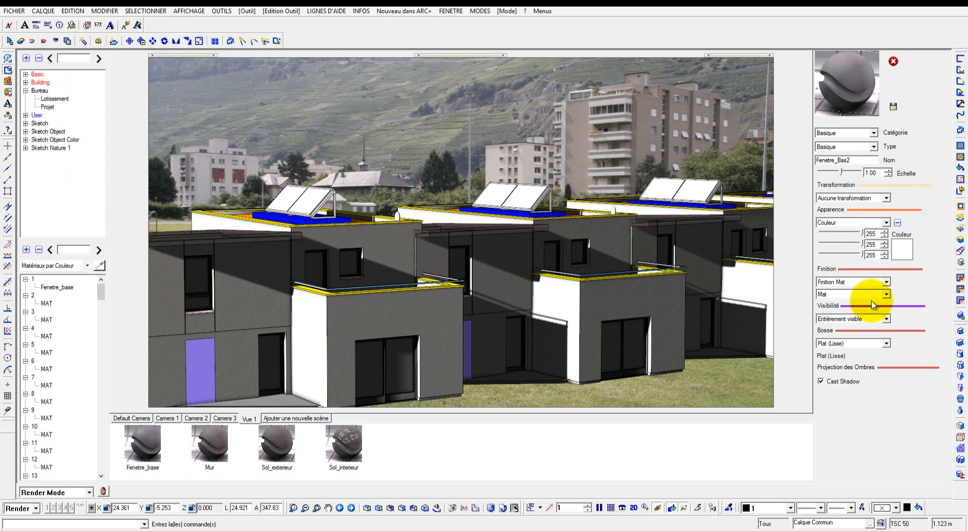
Set Fenetre_Bas2's finish to Finition Brillant with the Brillant type and Brillant Réflexion 3.
left_click(865, 281)
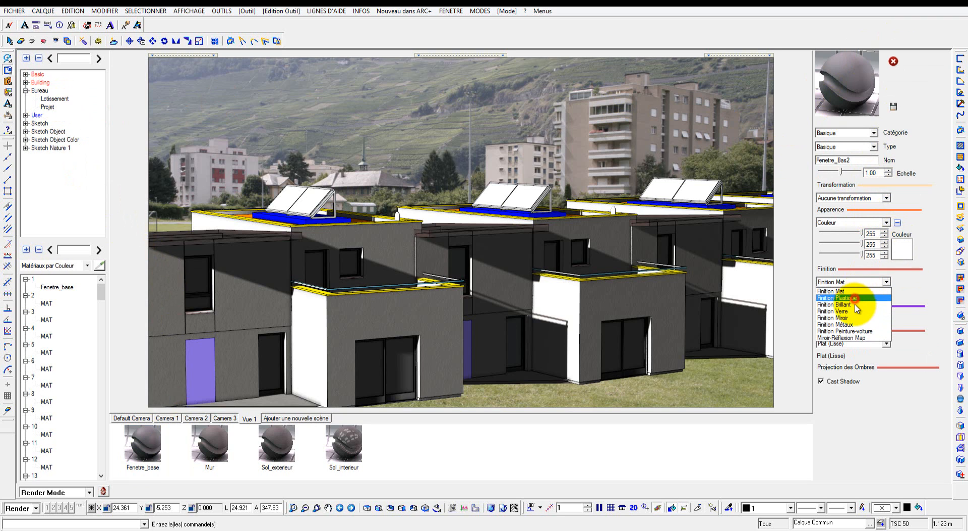
left_click(855, 304)
left_click(860, 298)
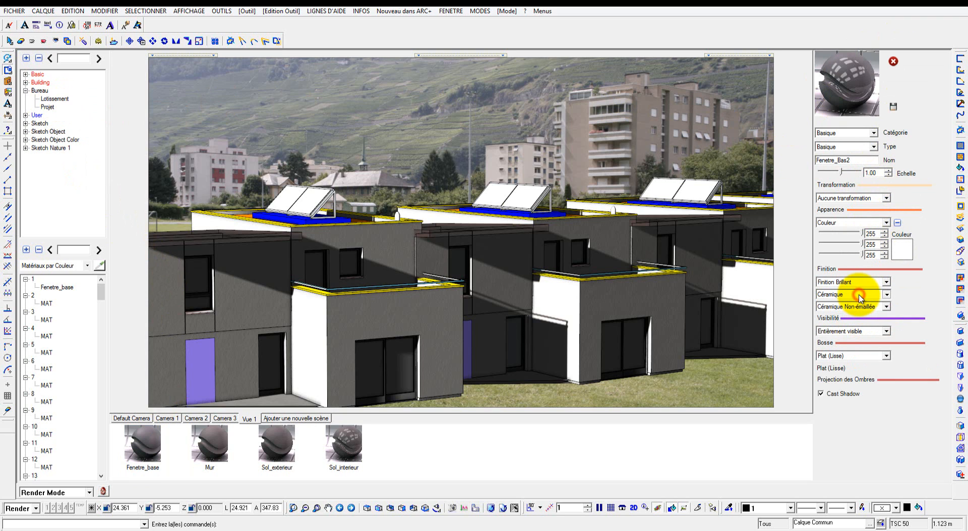
left_click(837, 367)
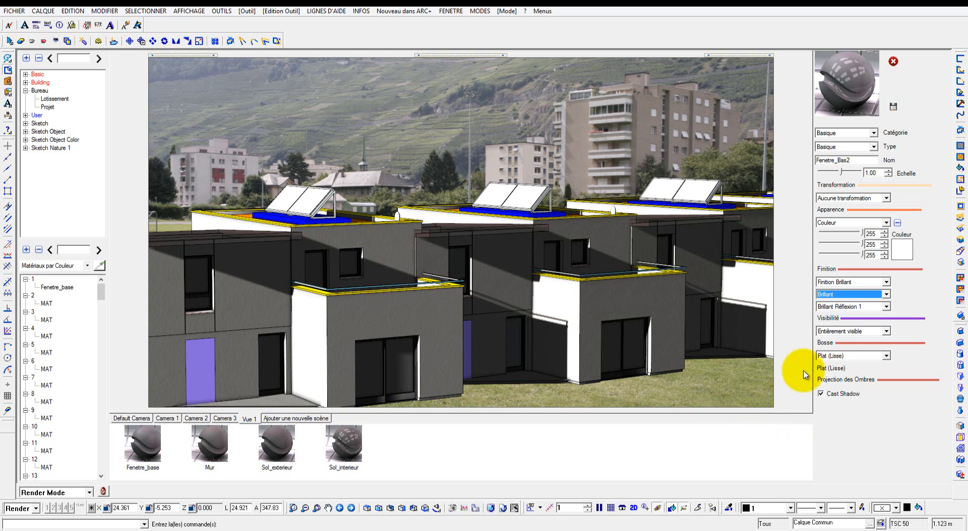
left_click(878, 307)
left_click(869, 333)
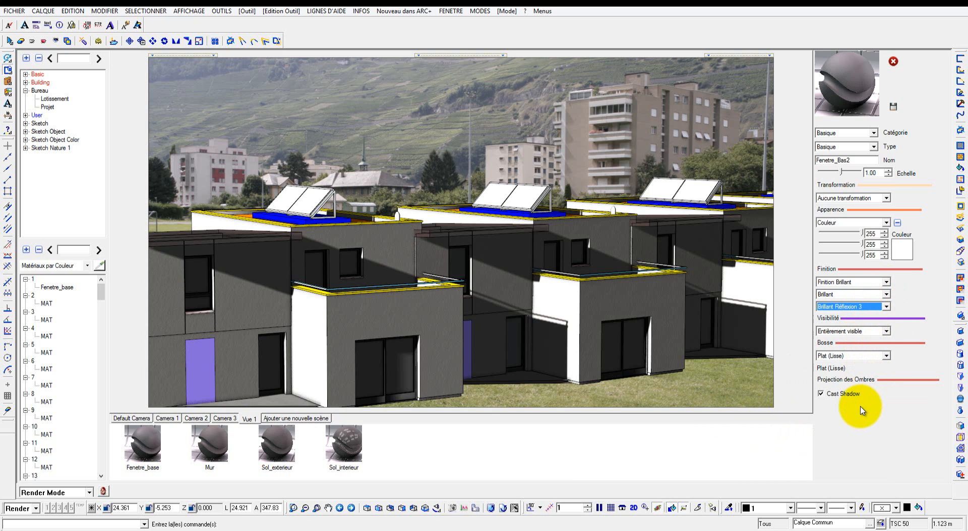
Save the Fenetre_Bas2 material and apply it to the sill of the upper-floor window on the nearest house.
left_click(894, 106)
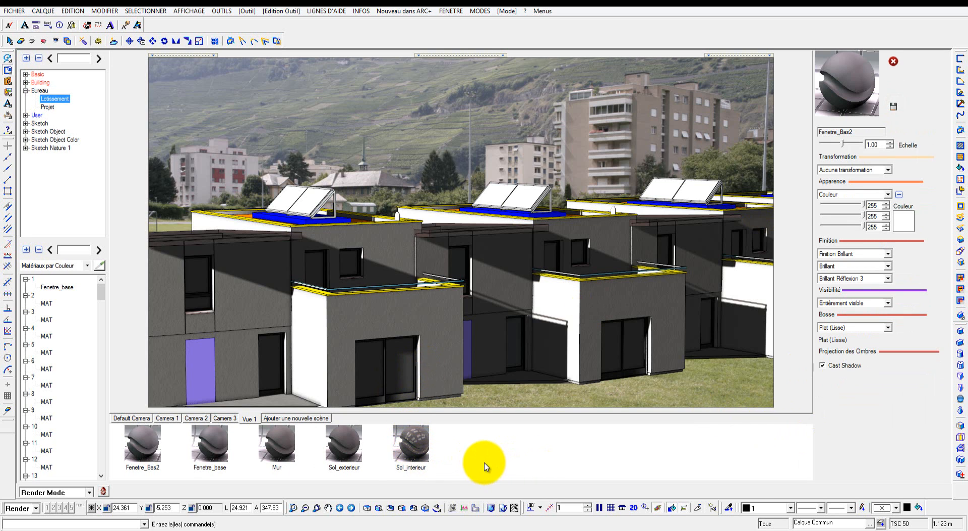
left_click(158, 449)
left_click_drag(159, 450, 211, 316)
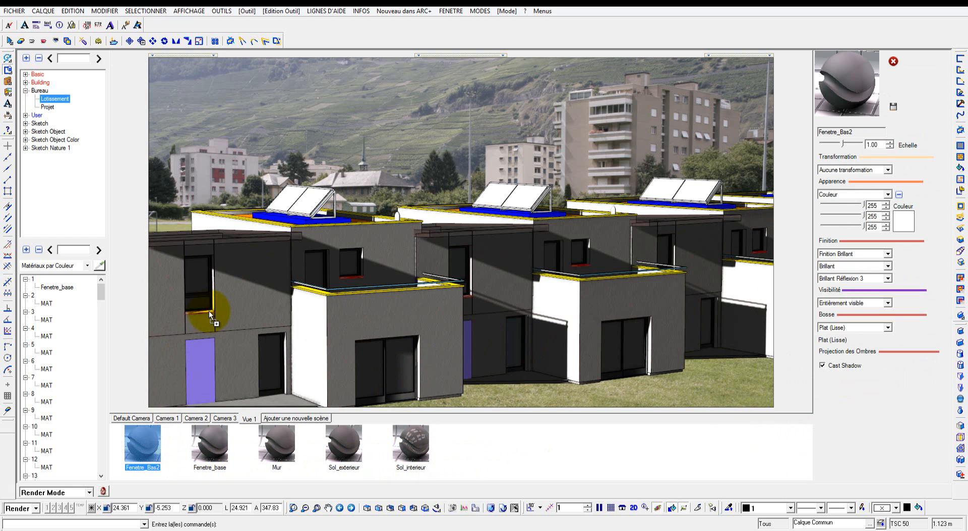
left_click_drag(208, 310, 206, 314)
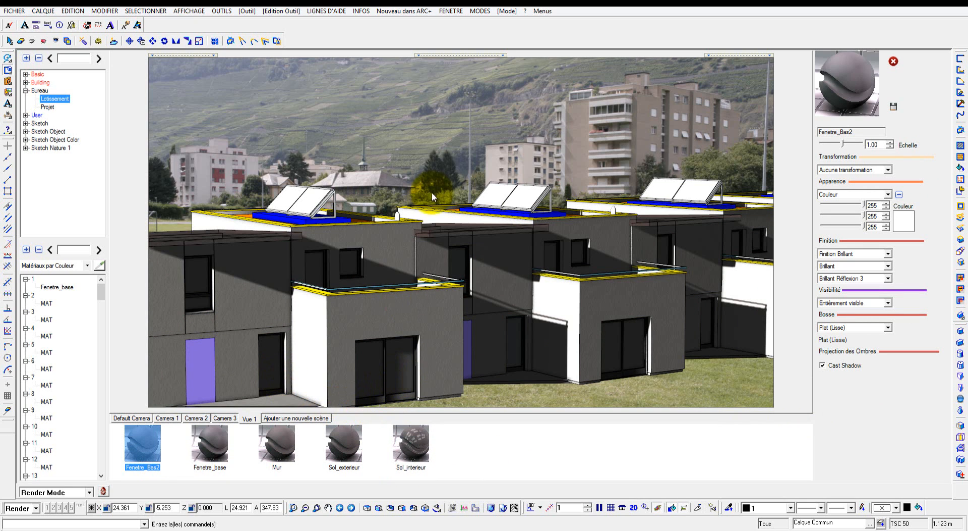
left_click(292, 141)
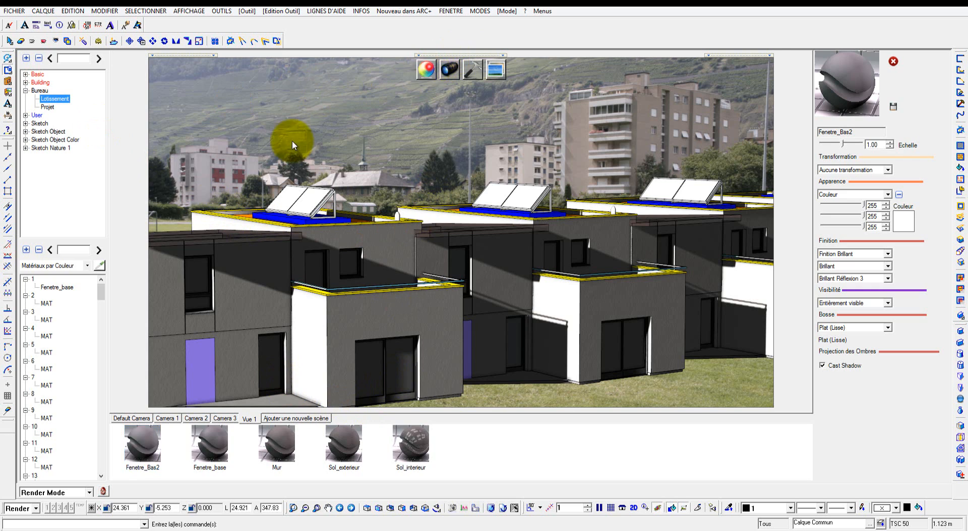
Create a new material named sol_toit in the Lotissement category.
right_click(60, 99)
left_click(91, 104)
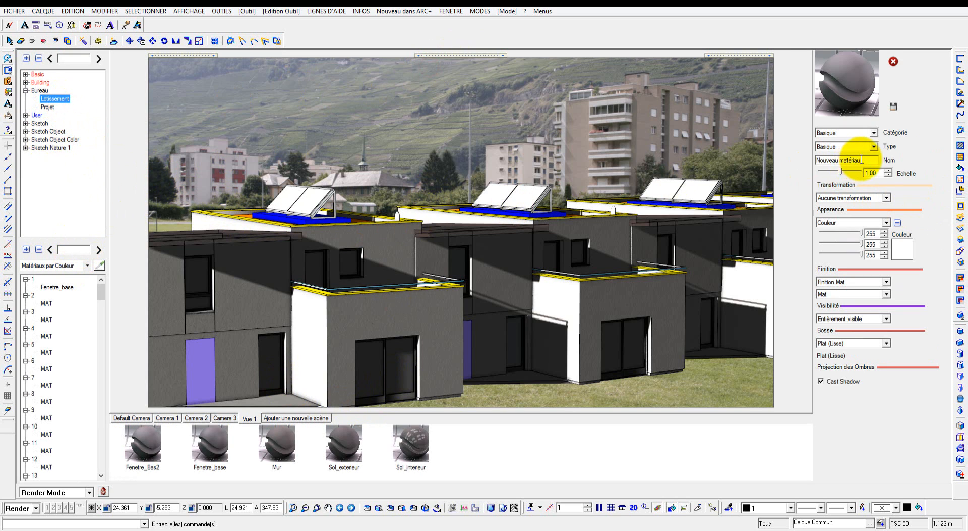
mouse_move(761, 158)
type("sol_toit")
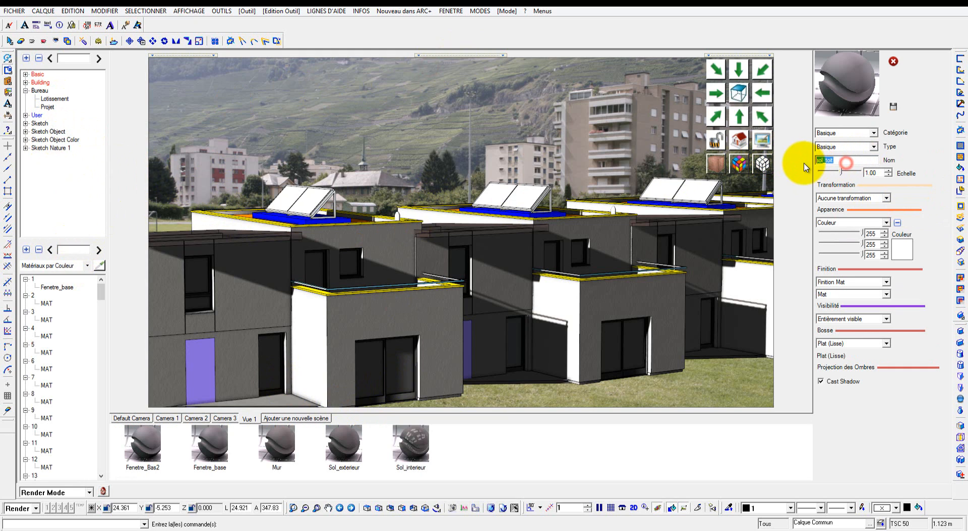
left_click_drag(815, 160, 835, 162)
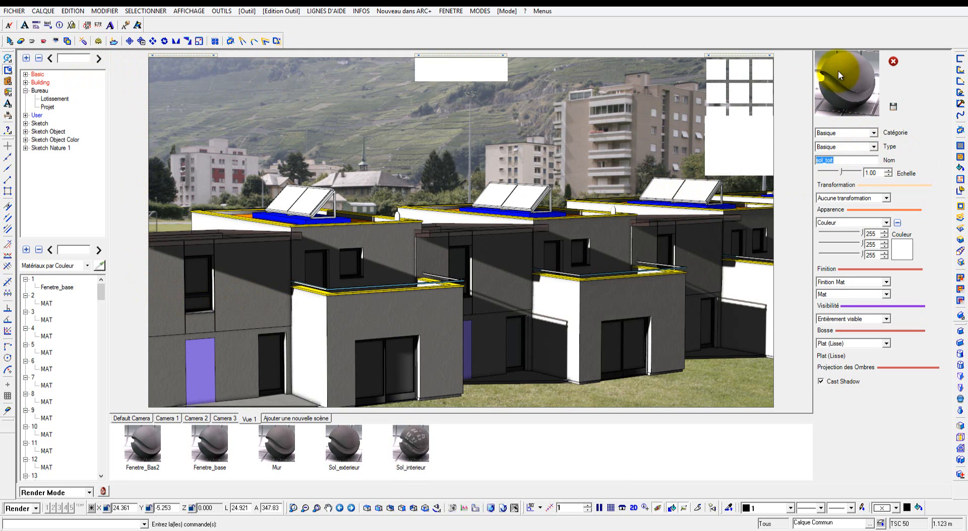
left_click(858, 162)
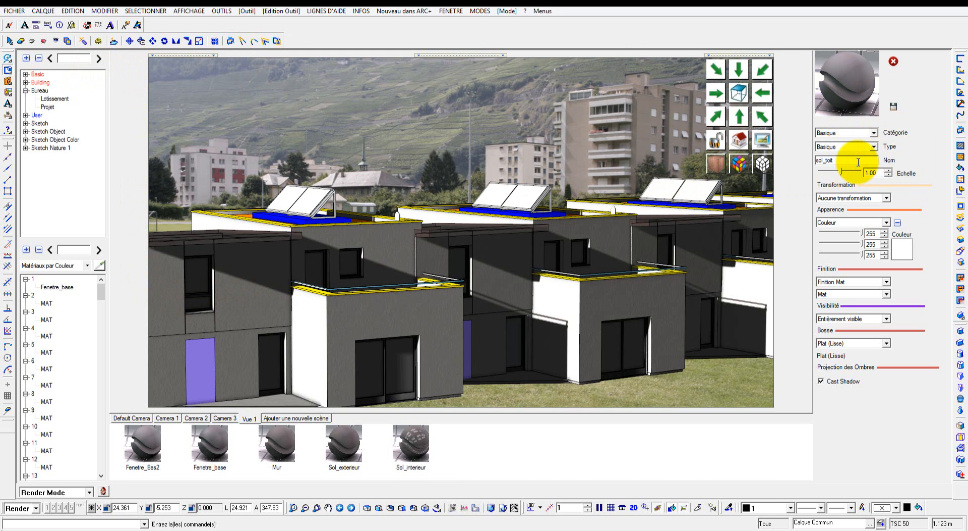
Set the material's appearance to an image, using C140.jpg from the Texture_Polyrey 02-FANTAISIE MINERAL folder.
left_click(857, 223)
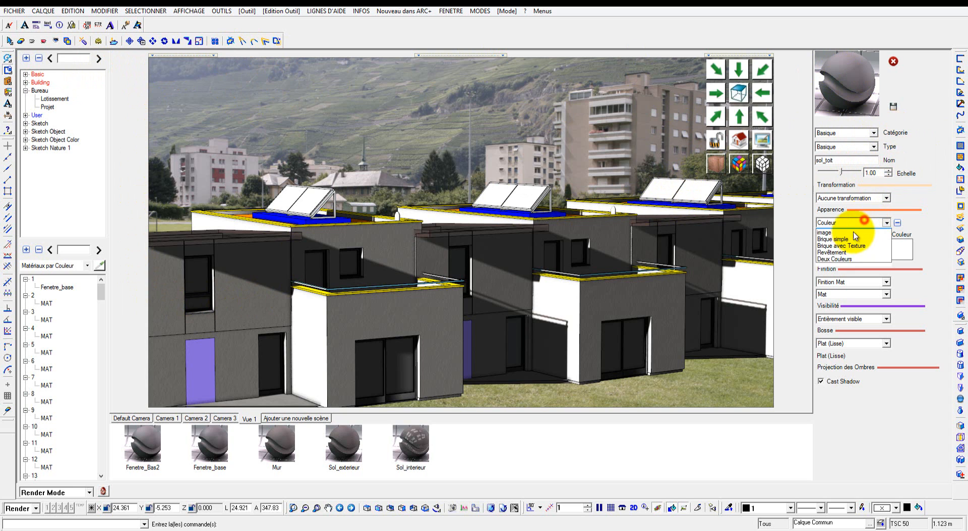
left_click(847, 241)
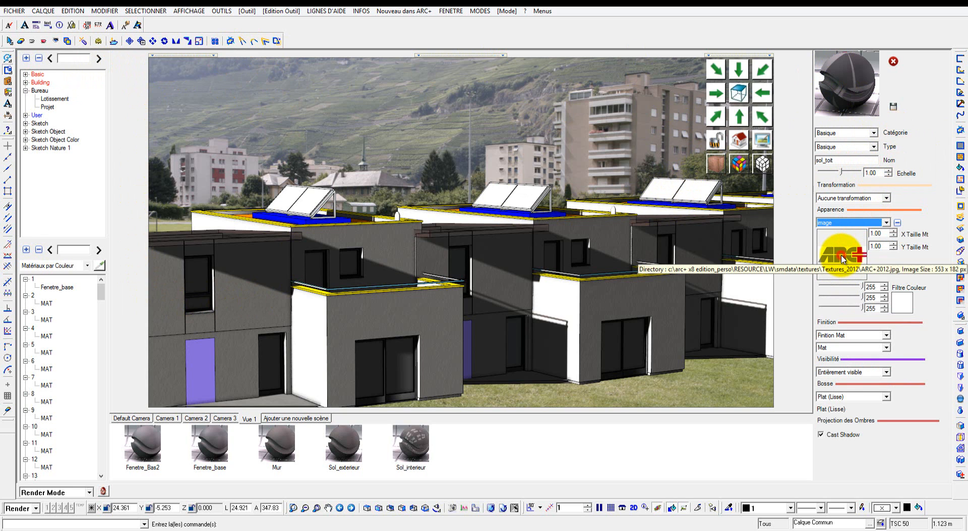
left_click(842, 255)
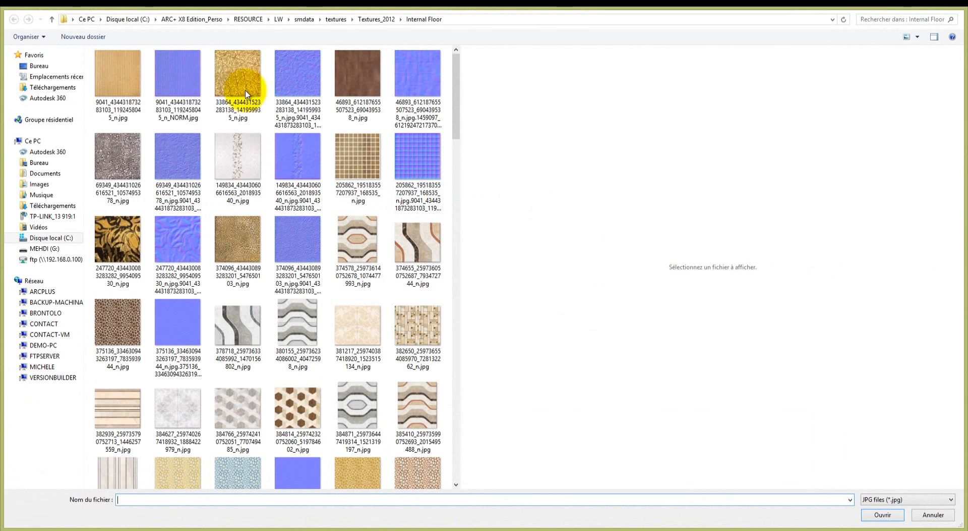
left_click(374, 19)
left_click(162, 255)
scroll(171, 353, "down", 2)
double_click(167, 407)
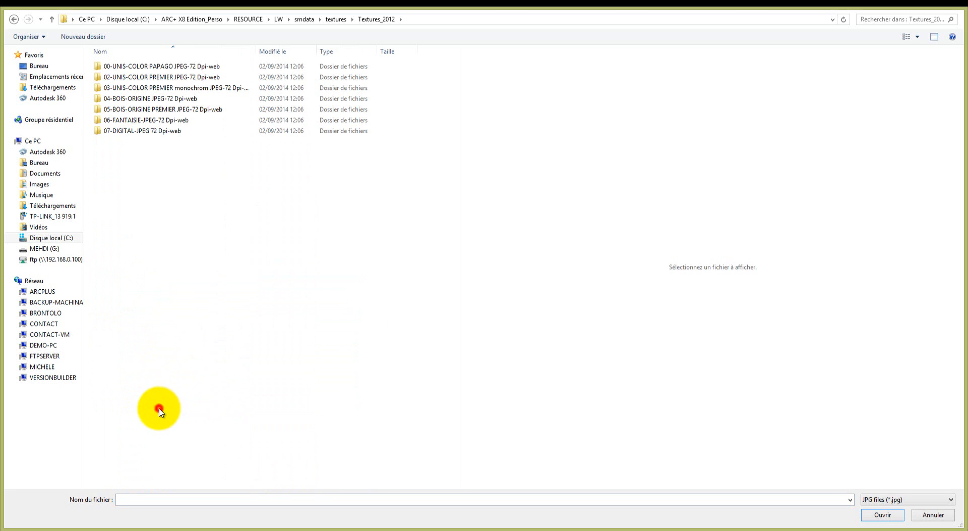
left_click(174, 122)
double_click(174, 122)
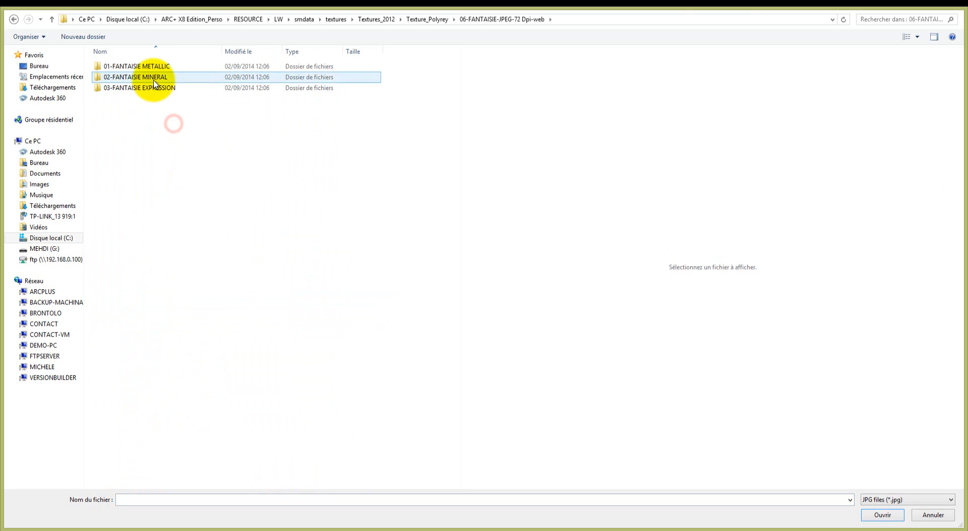
double_click(154, 78)
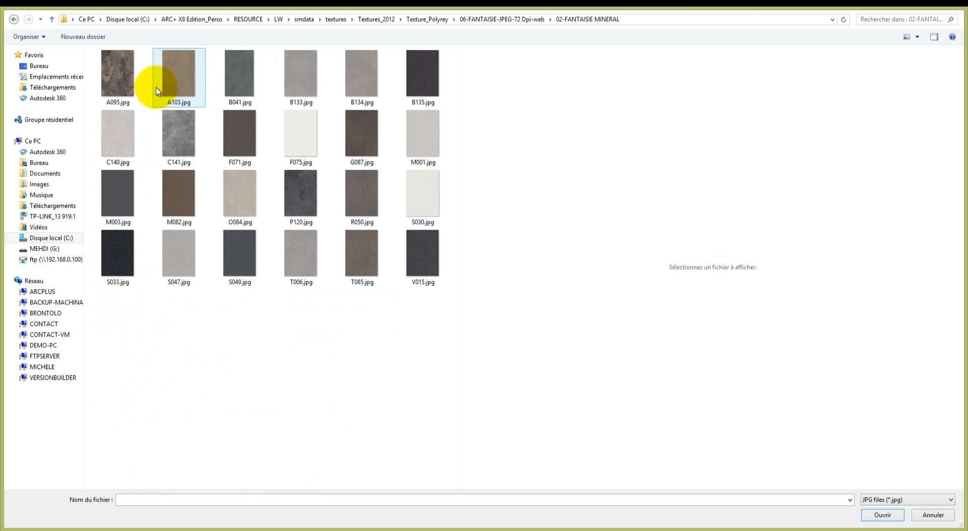
double_click(125, 137)
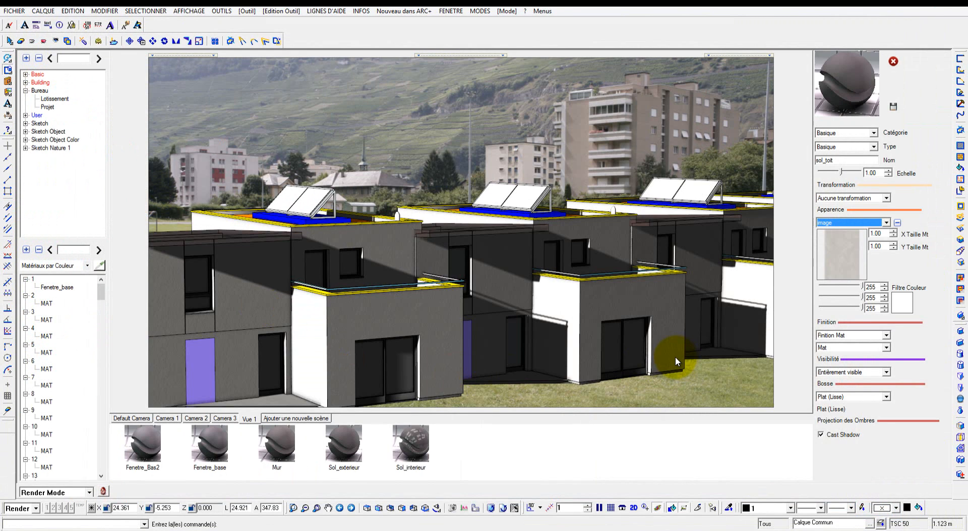
Set the material's relief to 3D par Normal map and browse its image to the Internal Floor texture folder.
left_click(870, 397)
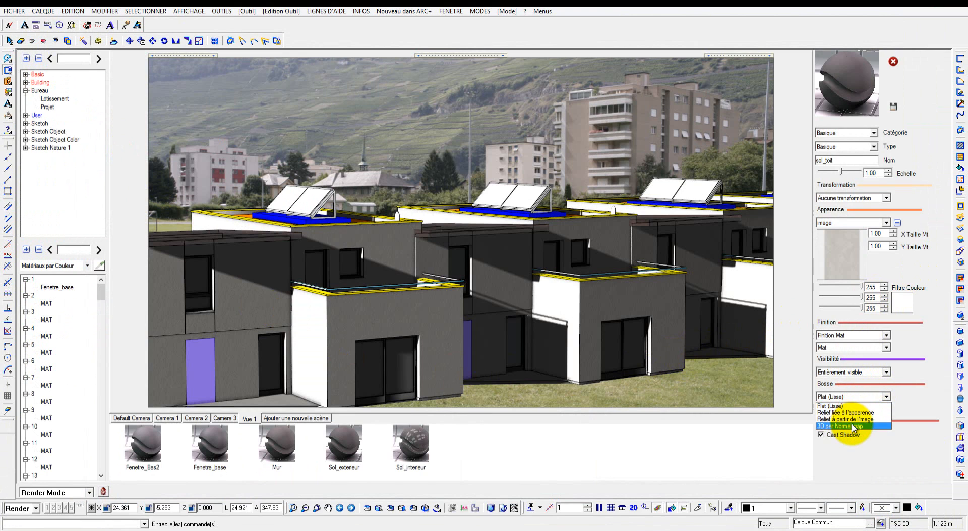
left_click(853, 426)
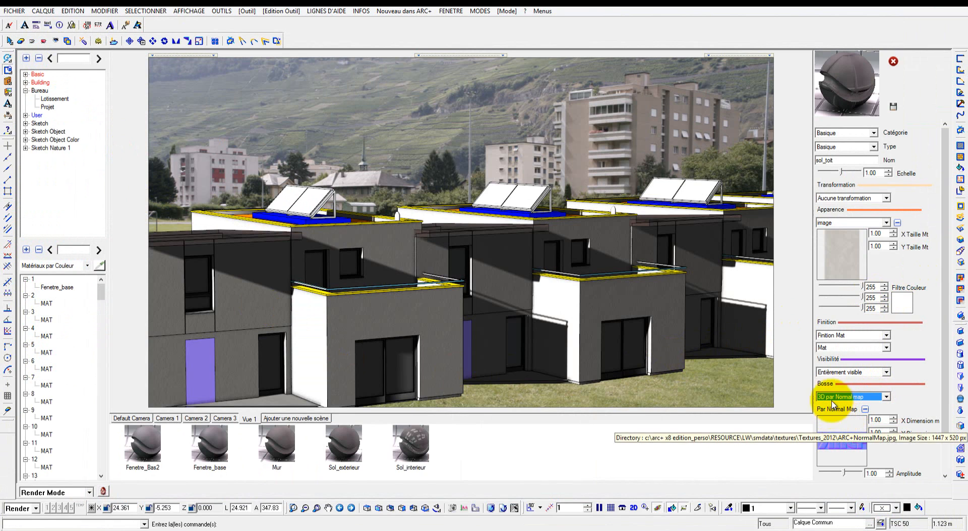
left_click(847, 444)
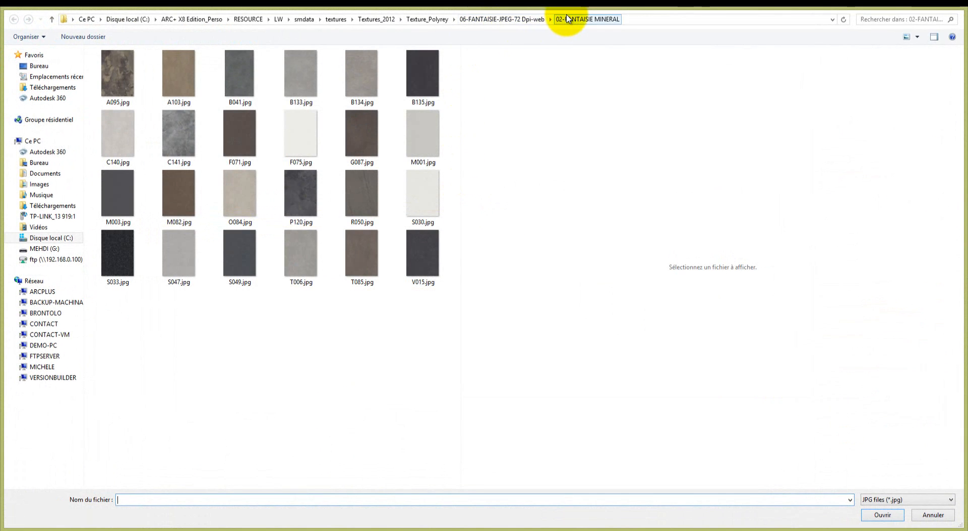
left_click(413, 19)
left_click(373, 19)
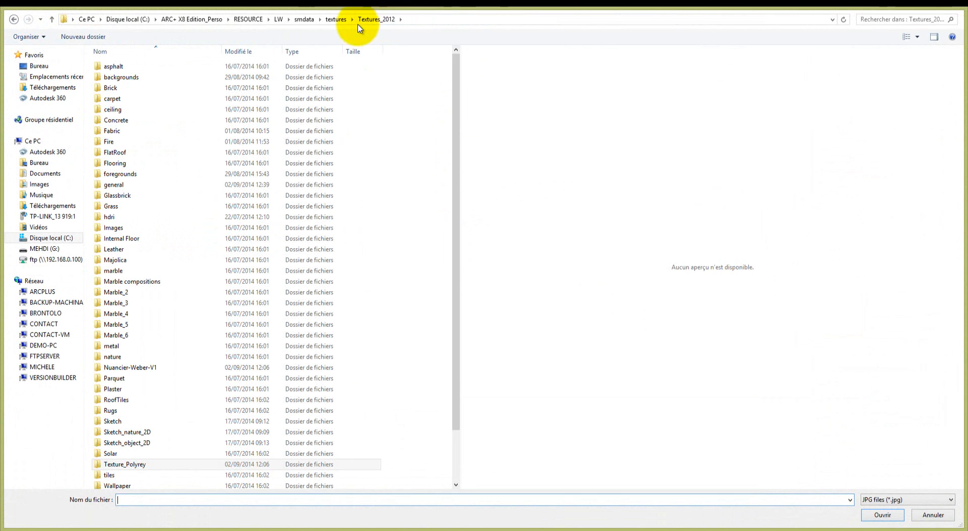
left_click(171, 260)
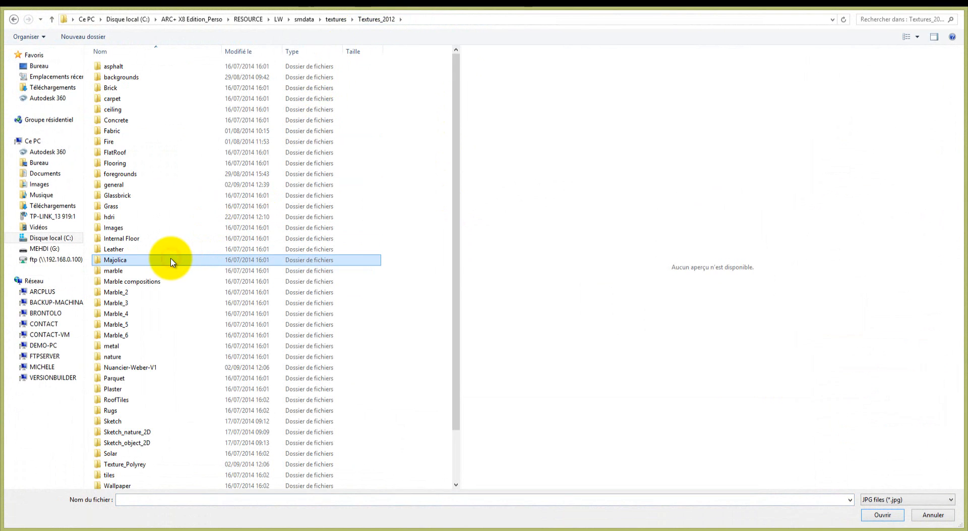
scroll(170, 260, "down", 1)
scroll(164, 242, "up", 1)
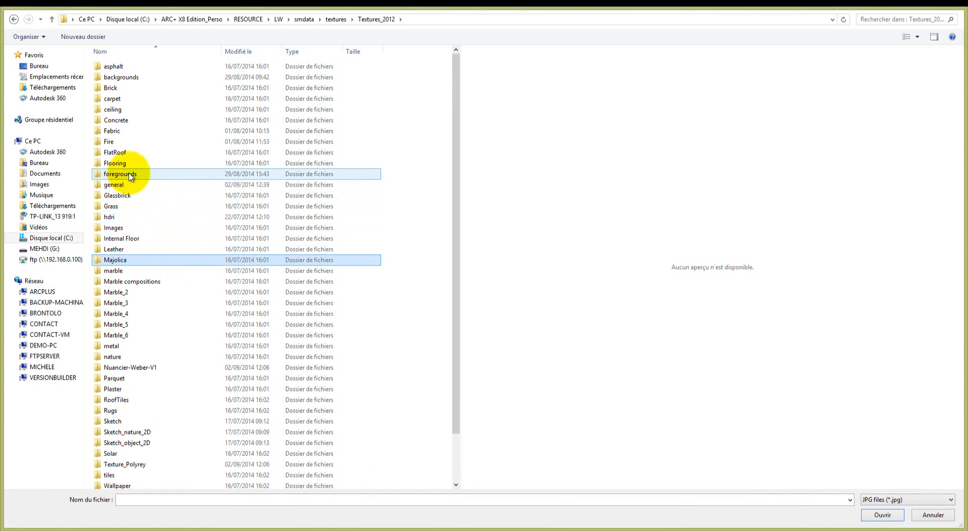
double_click(132, 238)
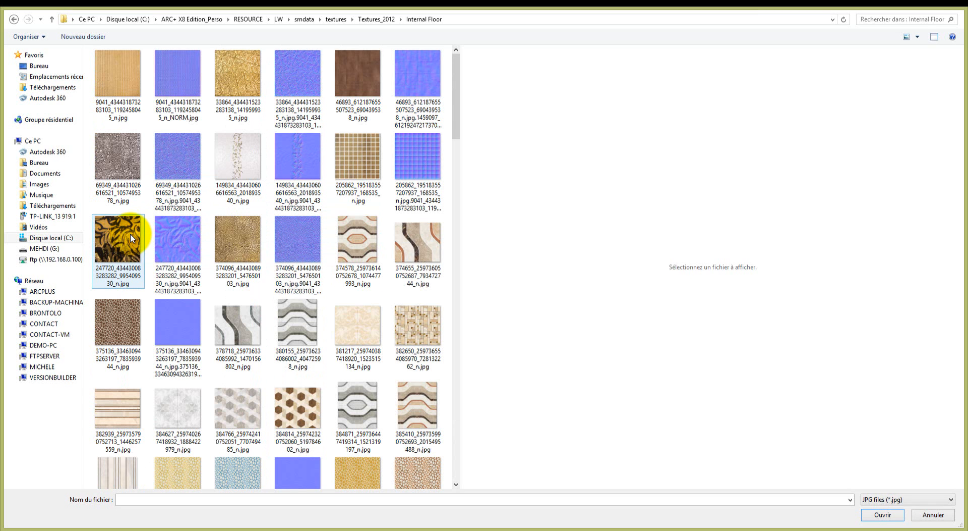
Load Tiles12_NORM.jpg as the normal map image.
scroll(131, 239, "down", 10)
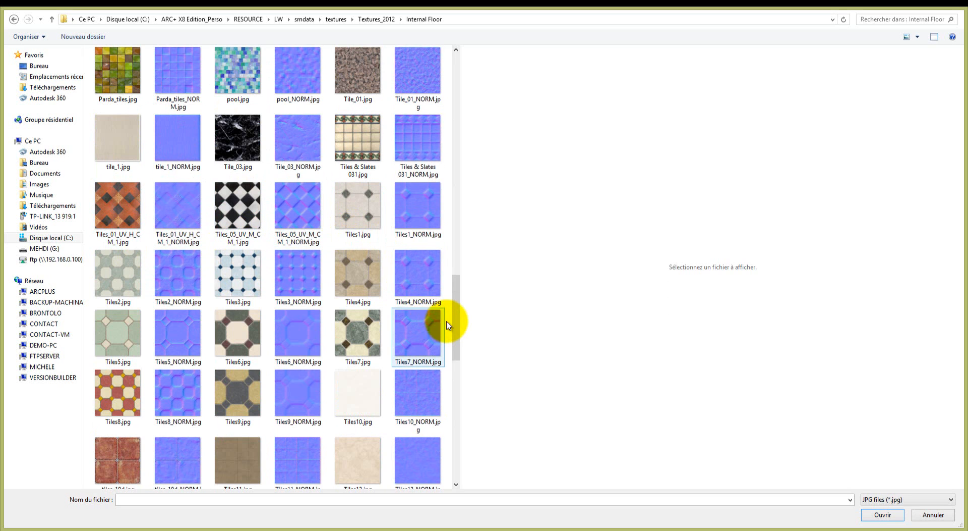
mouse_move(457, 321)
left_mouse_down()
mouse_move(460, 274)
mouse_move(451, 320)
left_mouse_up()
scroll(444, 328, "down", 5)
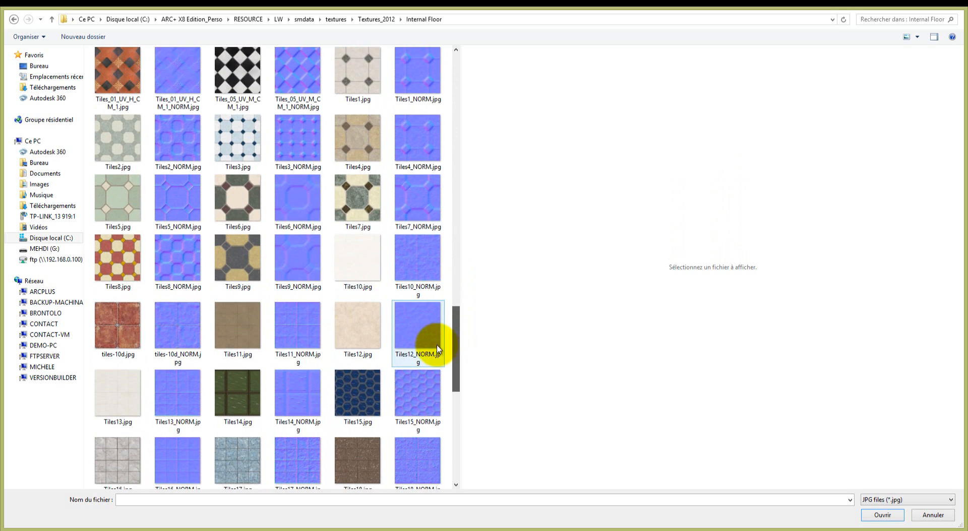
left_click(424, 337)
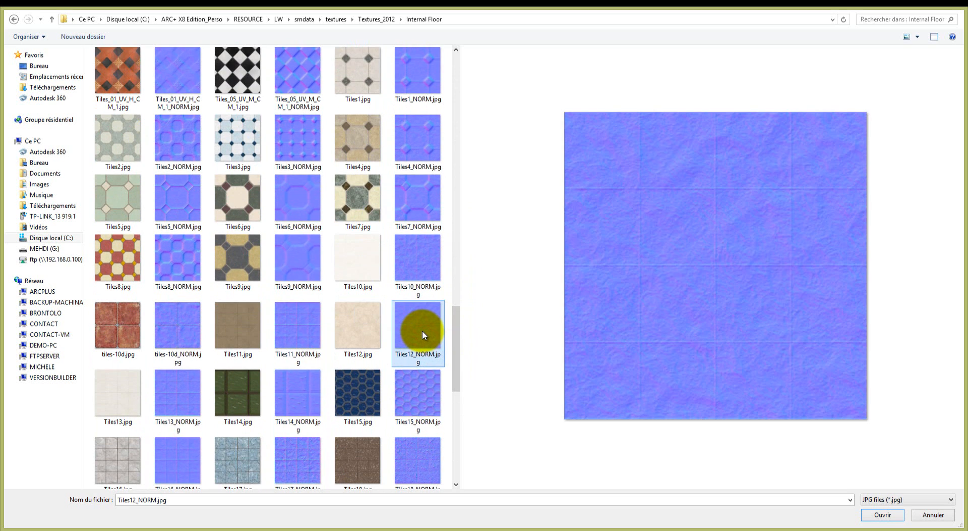
double_click(422, 331)
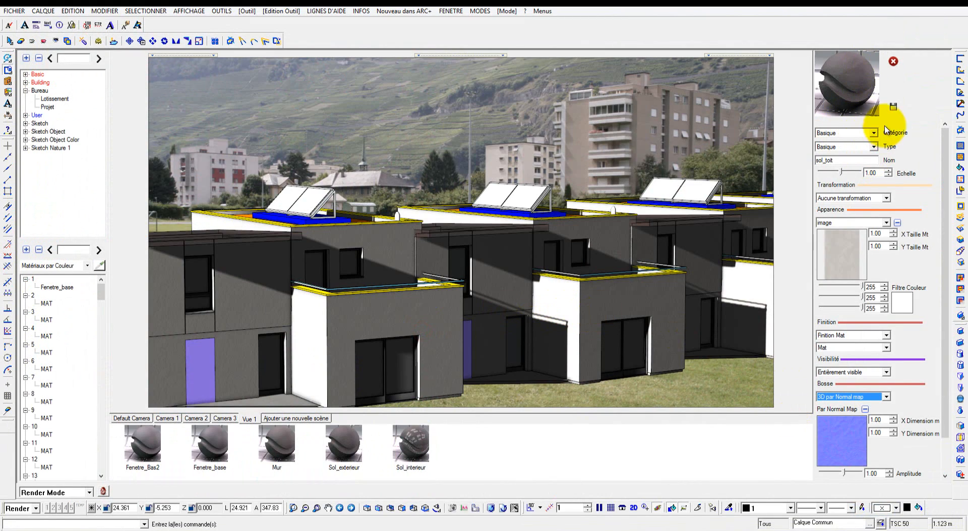
Set the normal map amplitude to 0.2.
double_click(873, 473)
type("0")
key("Return")
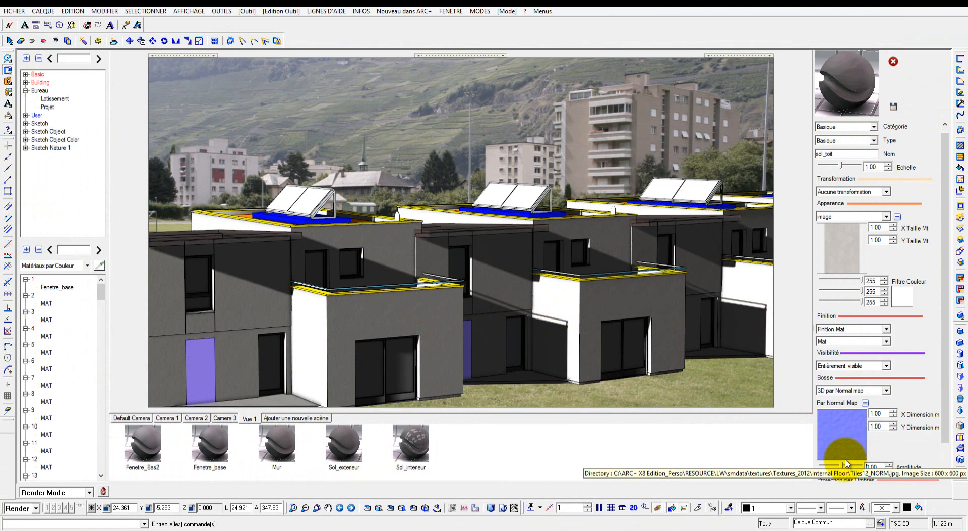
double_click(873, 467)
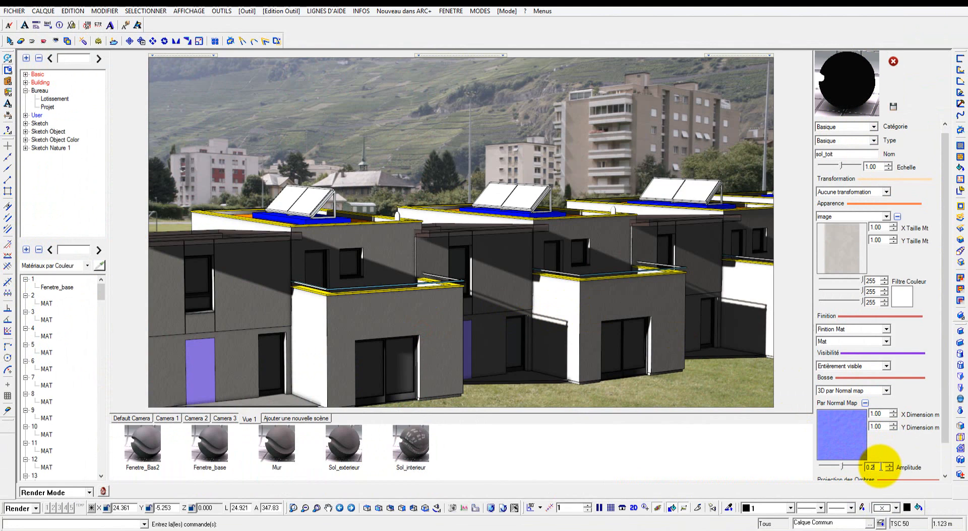
type("0.2")
key("Return")
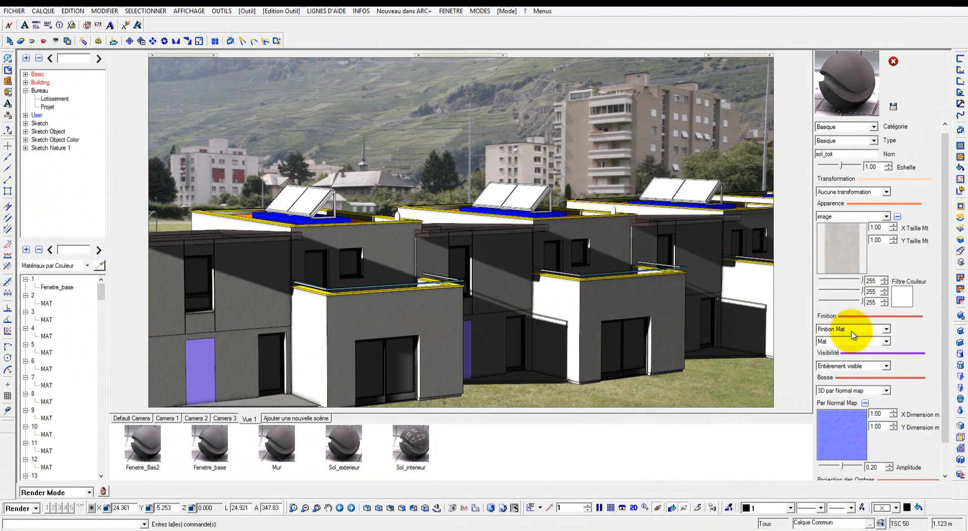
Change the material's finish to Finition Brillant with the Laque clair variant.
left_click(853, 334)
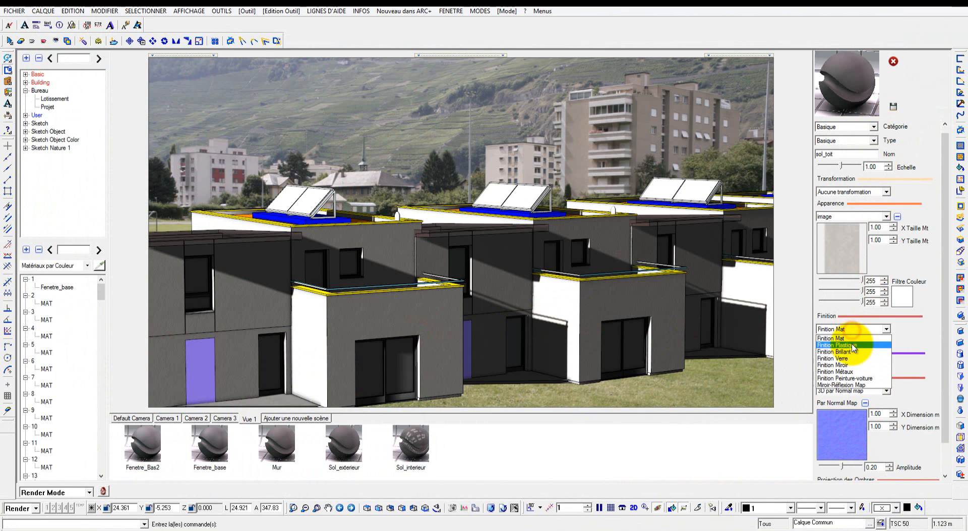
left_click(859, 348)
left_click(853, 347)
left_click(847, 375)
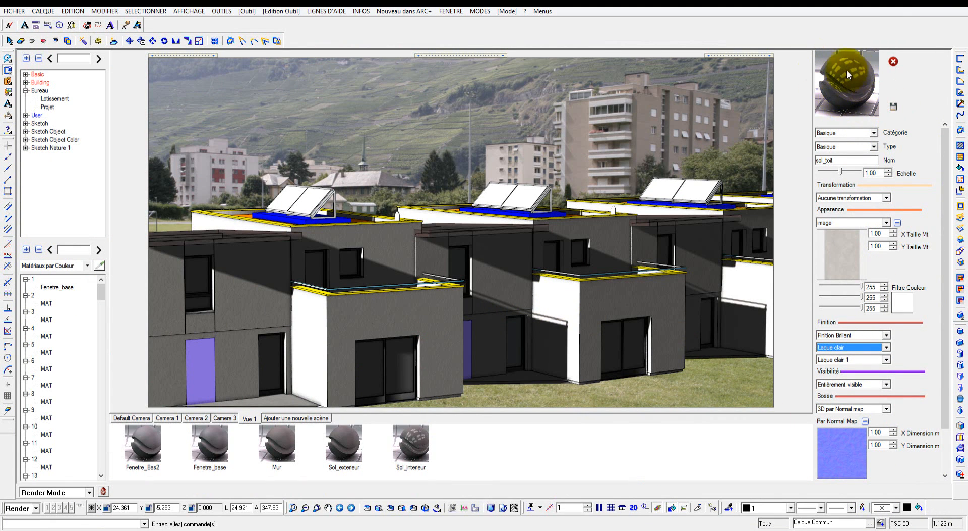
Save the sol_toit material and apply it to the flat roof surface beside the solar panels on the nearest house.
left_click(894, 107)
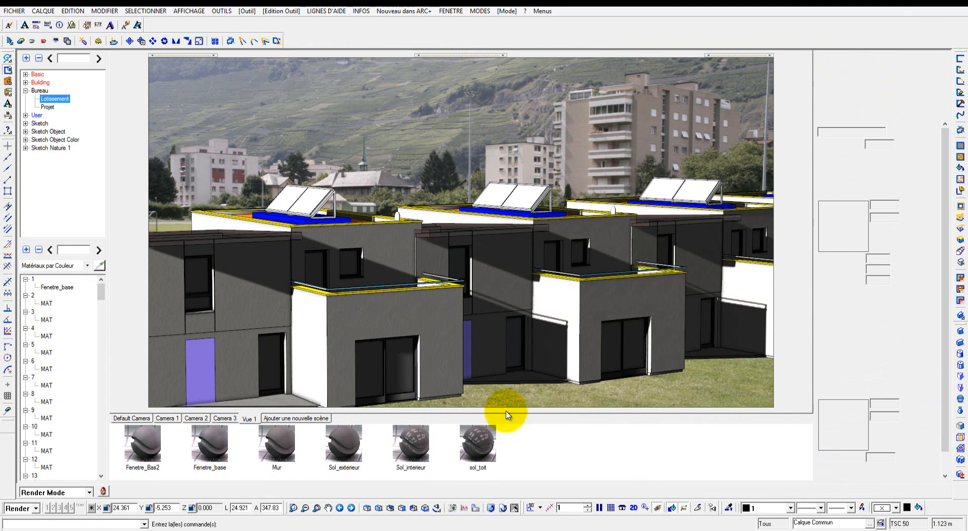
left_click_drag(481, 444, 250, 220)
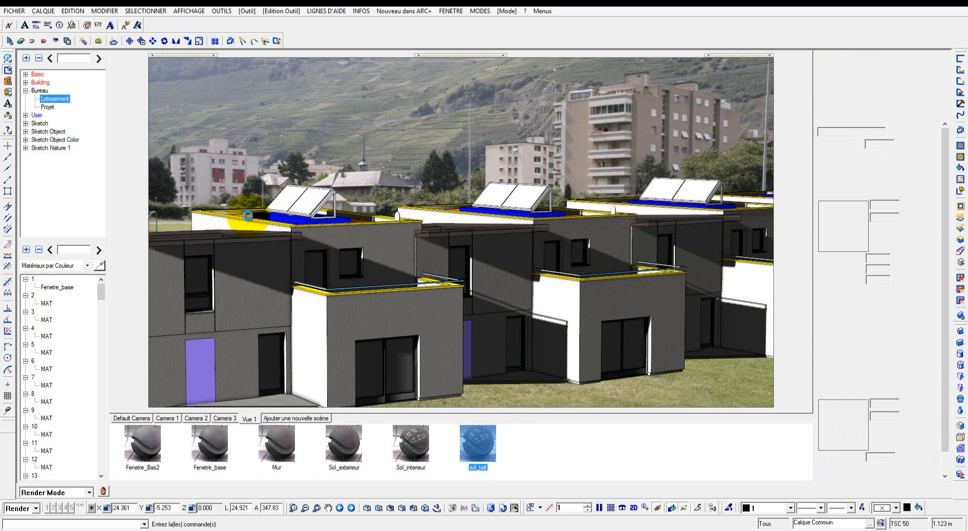
left_click(431, 67)
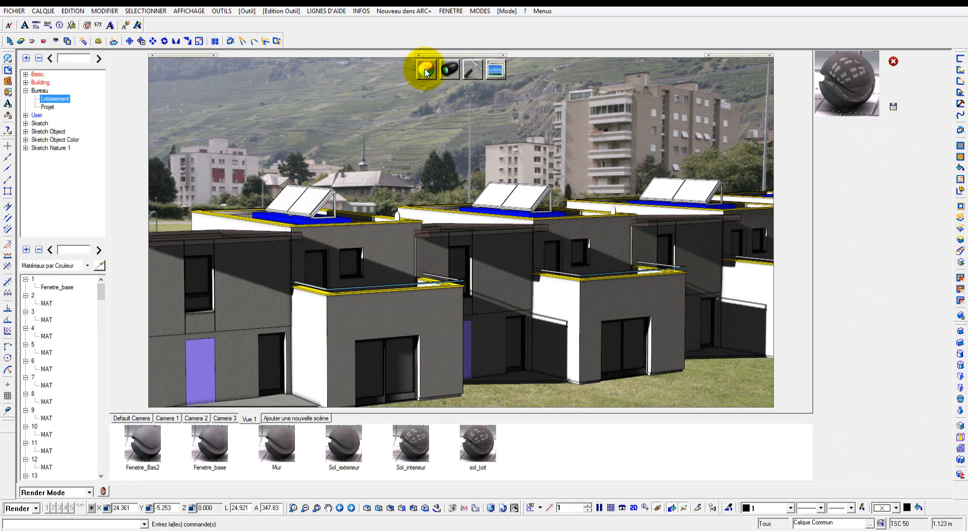
Create a new material in the Lotissement category and name it Batis_panneau.
right_click(57, 99)
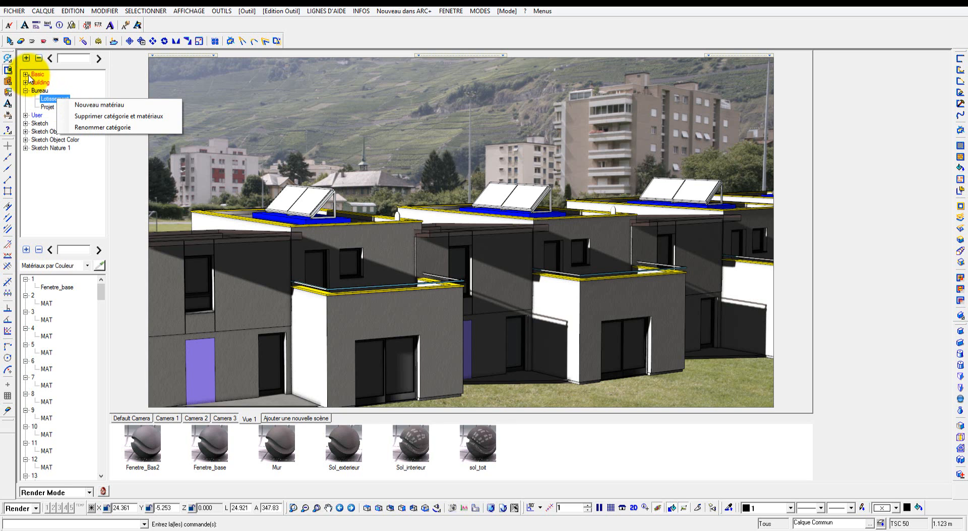
left_click(84, 107)
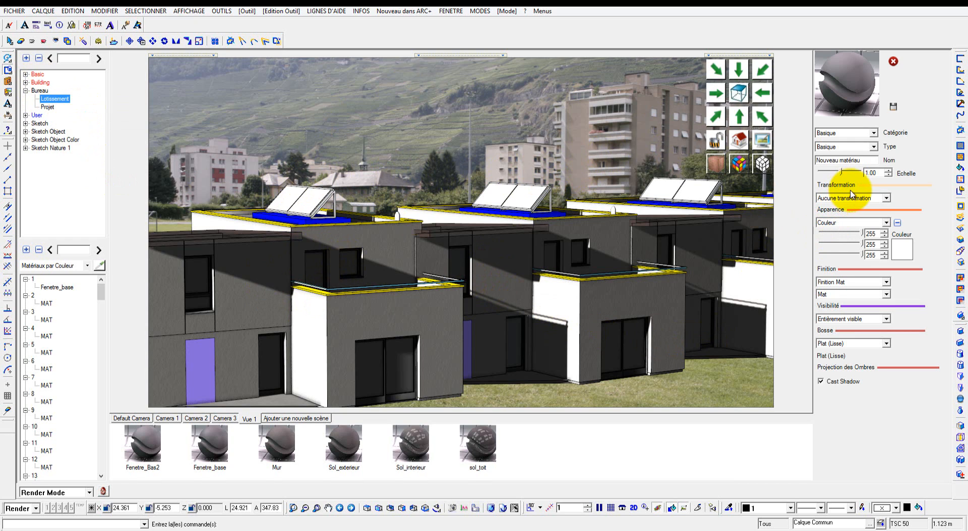
left_click(865, 160)
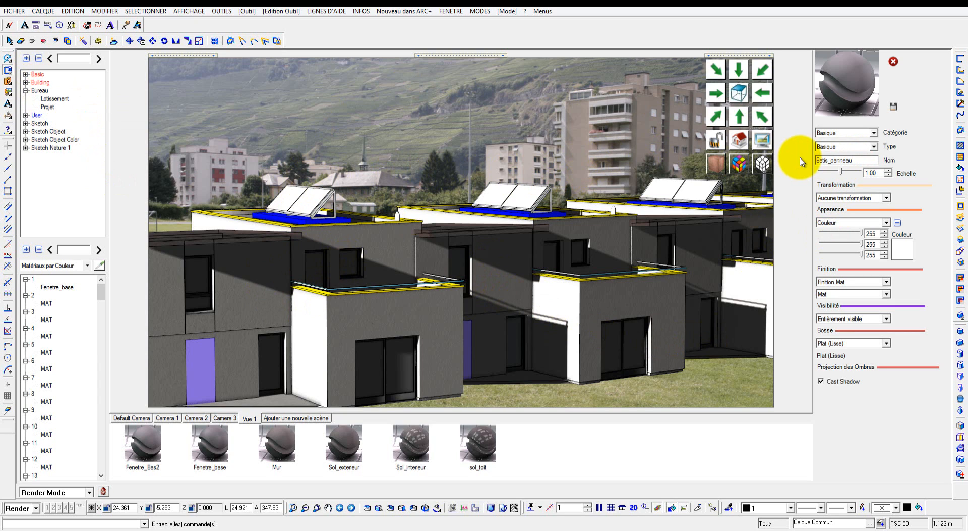
key("Tab")
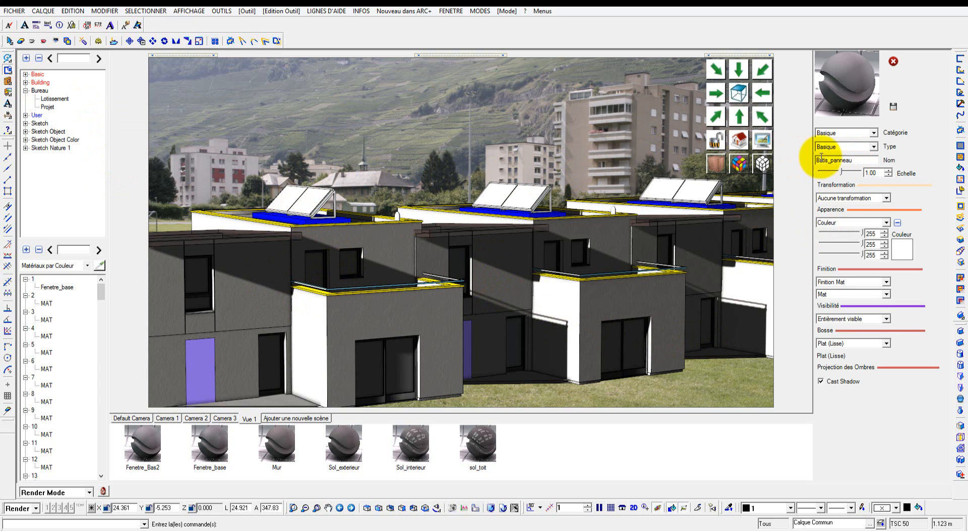
Set the material's appearance to an image and load M001.jpg from the Texture_Polyrey 02-FANTAISIE MINERAL folder.
left_click(866, 226)
left_click(857, 237)
left_click(852, 246)
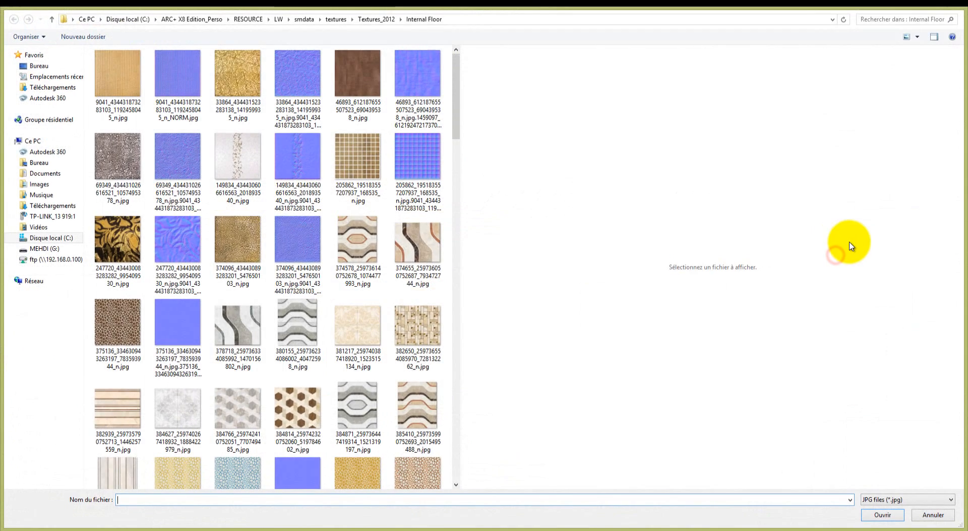
left_click(374, 19)
left_click(240, 260)
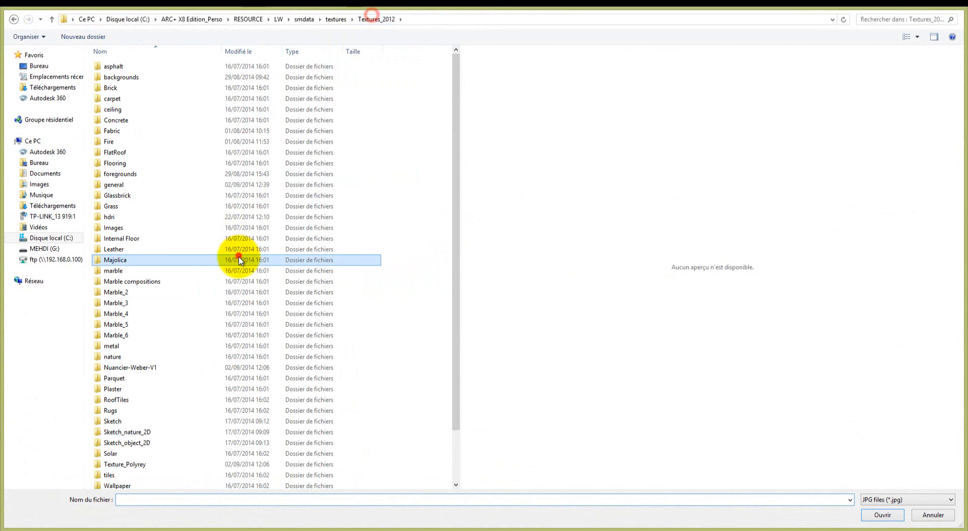
scroll(171, 402, "down", 2)
double_click(151, 407)
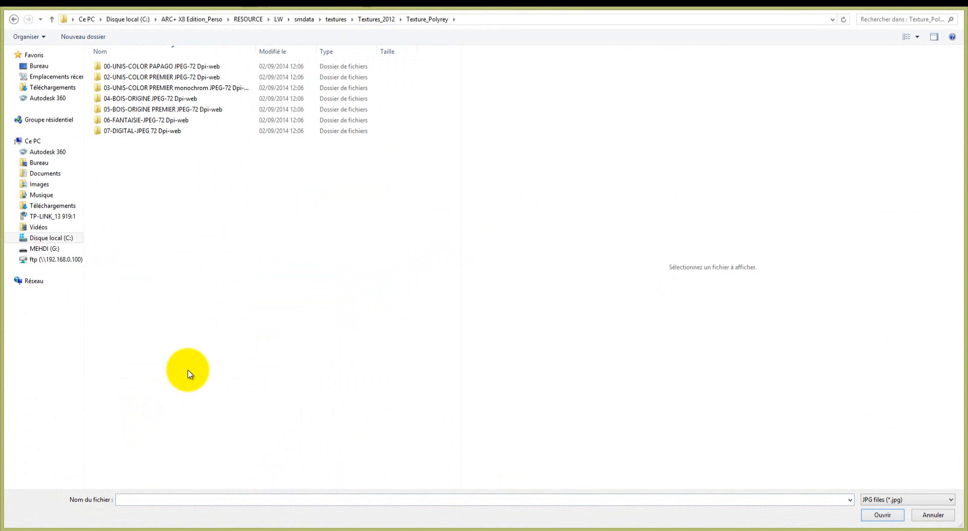
left_click(147, 122)
double_click(148, 123)
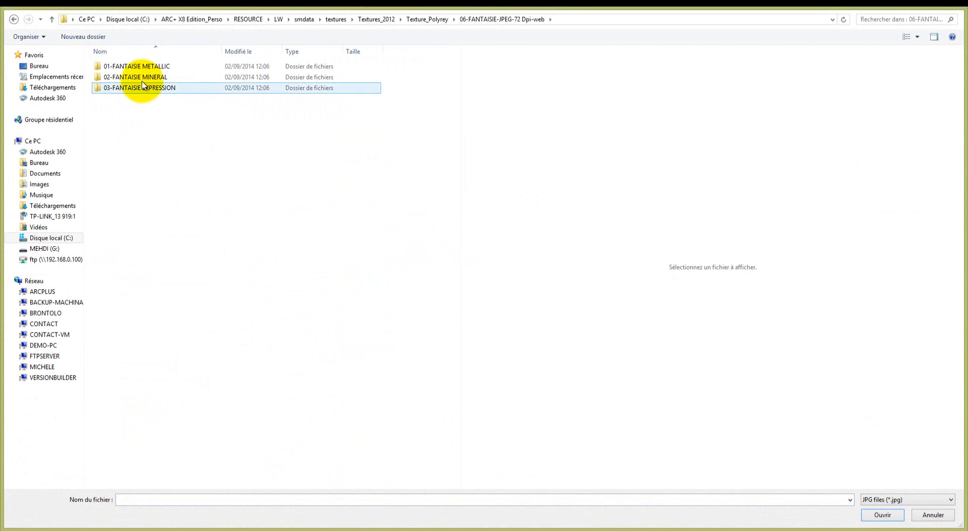
double_click(143, 78)
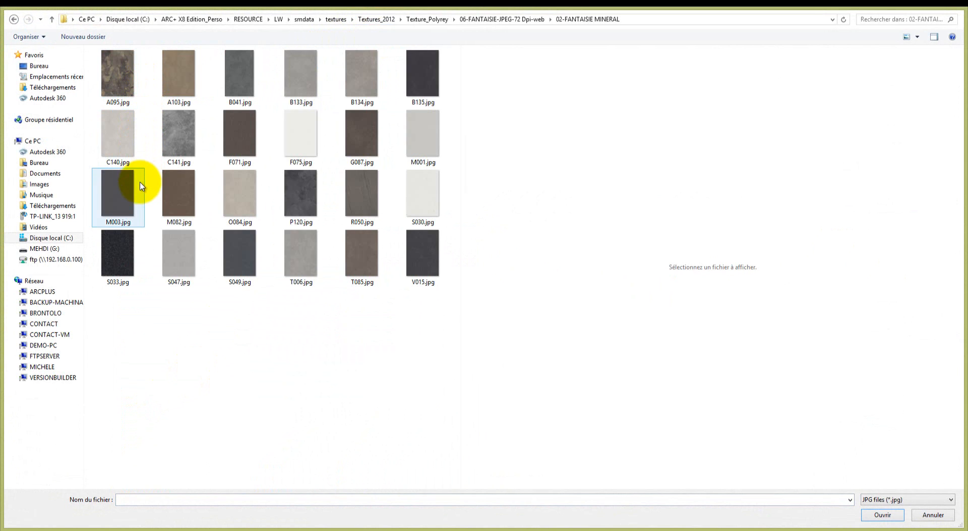
left_click(422, 142)
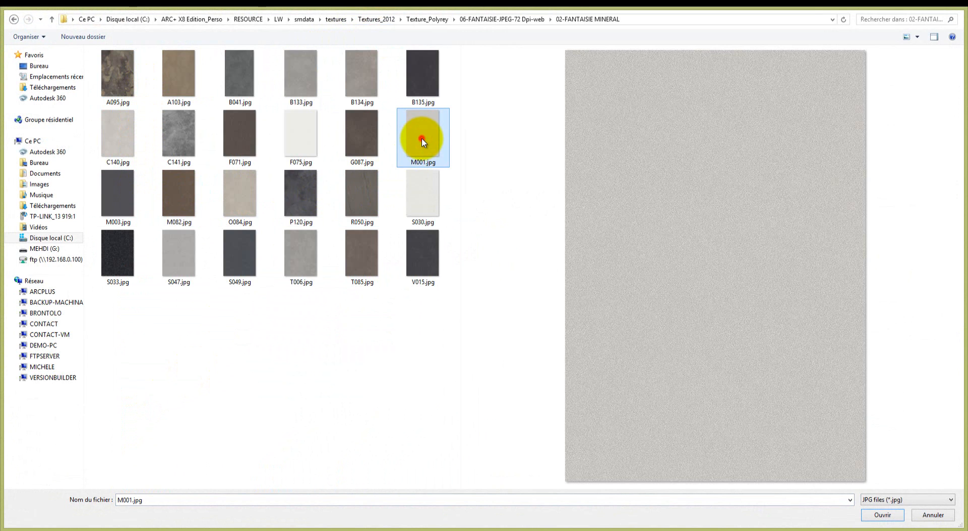
double_click(423, 141)
Set the bump type to 3D par Normal map and load Concrete_15_UV_H_CM_1_NORM.jpg from the Concrete texture folder.
left_click(881, 396)
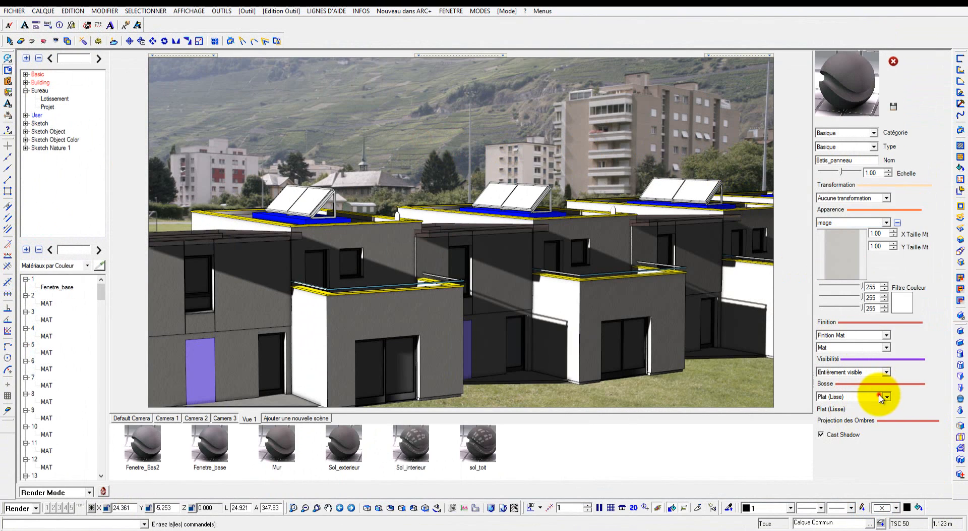
left_click(841, 426)
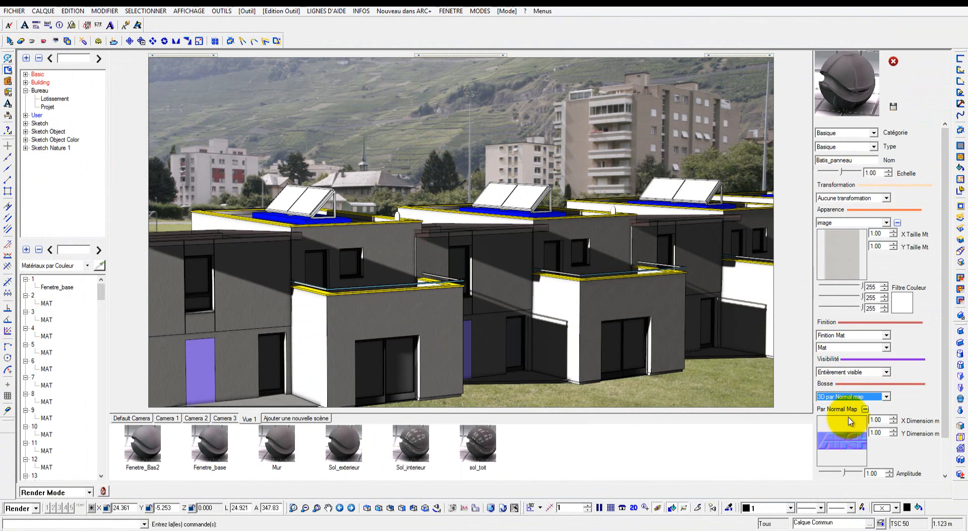
left_click(842, 449)
left_click(427, 19)
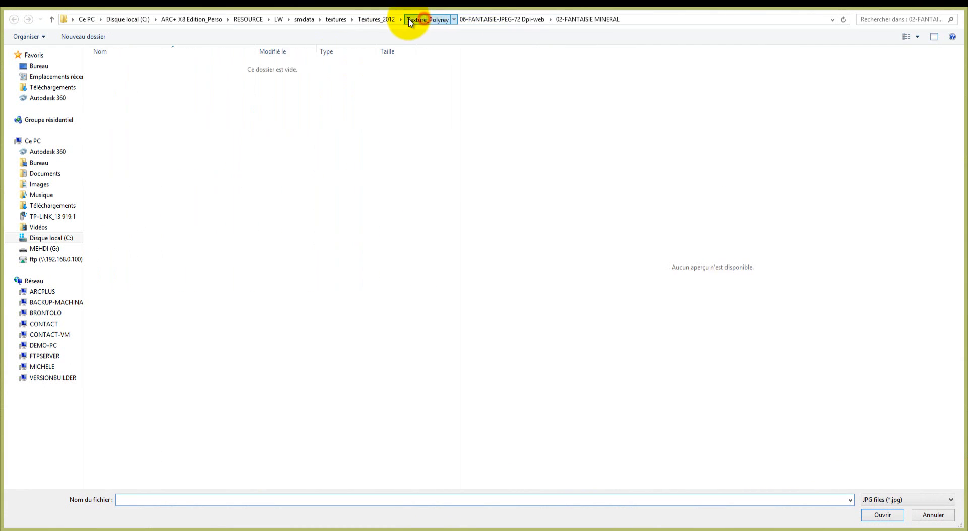
left_click(376, 20)
double_click(112, 121)
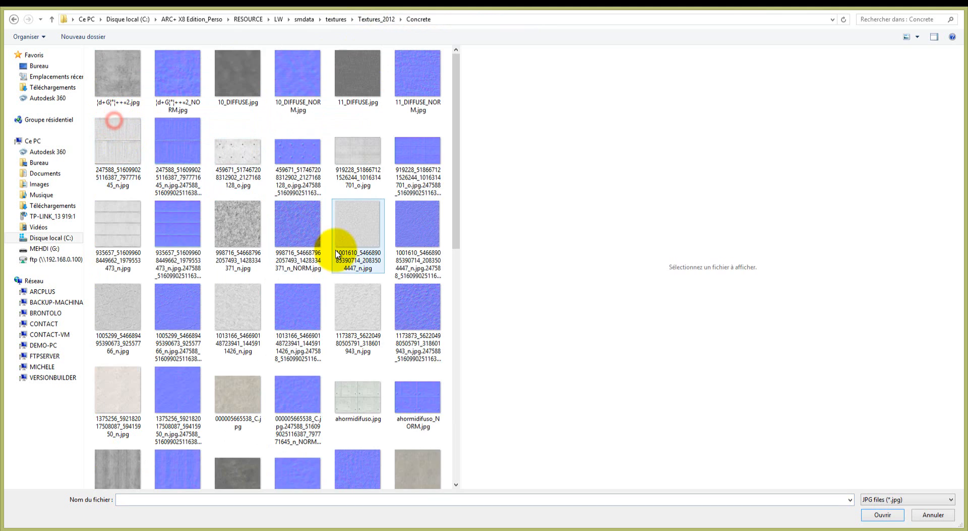
scroll(324, 266, "down", 5)
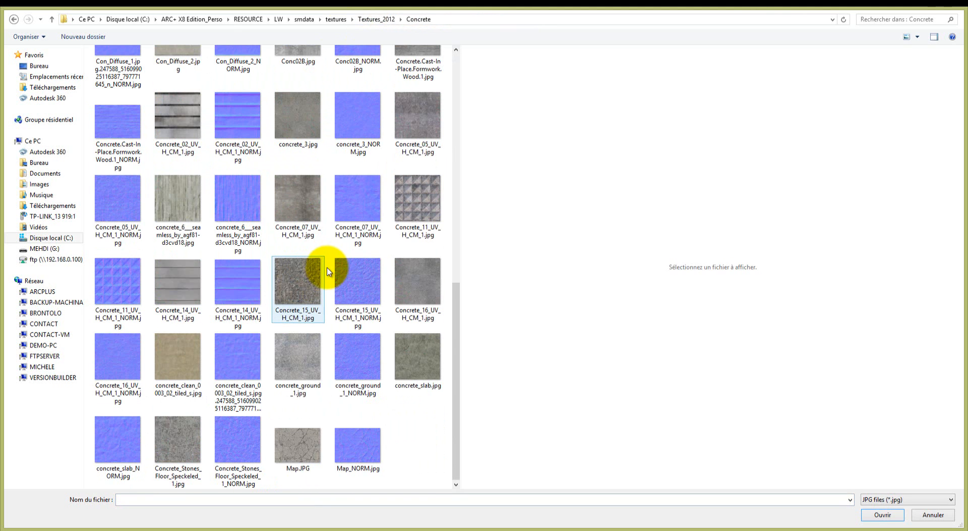
left_click(362, 295)
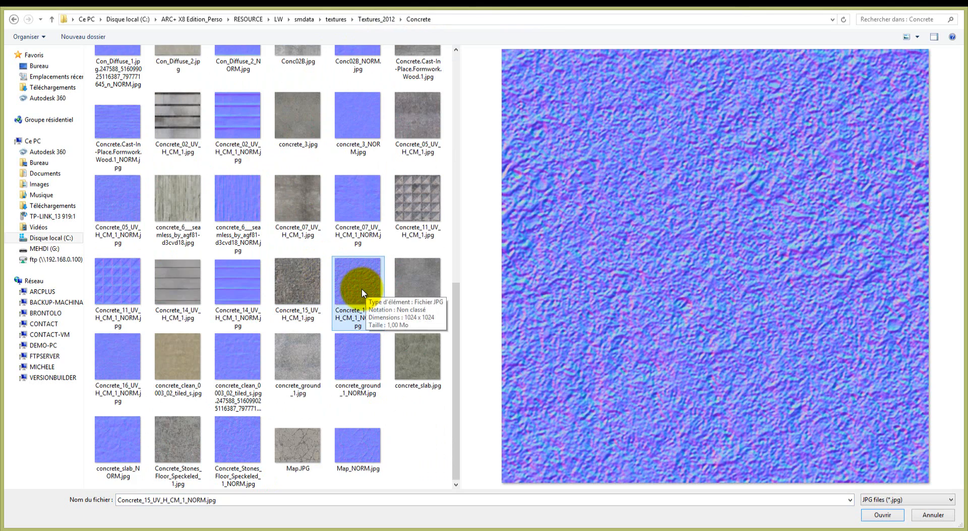
double_click(362, 289)
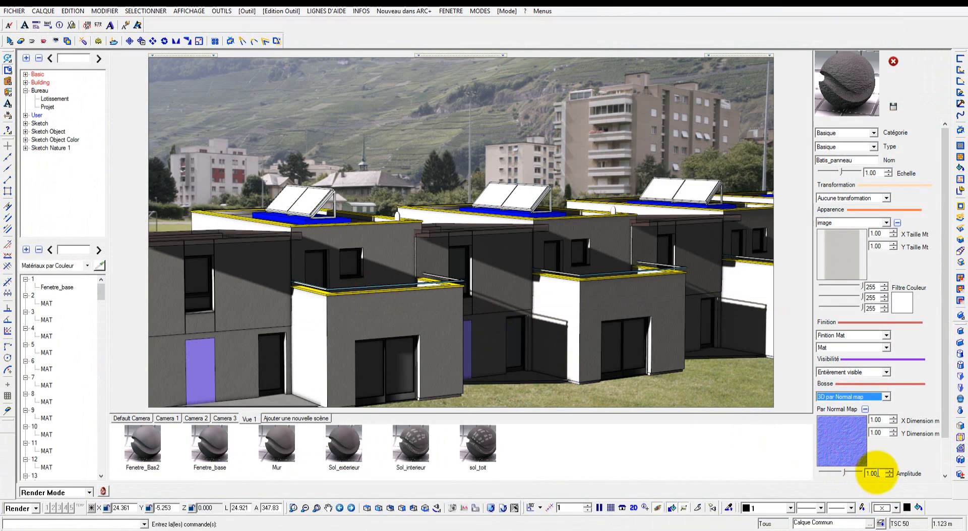
Set the normal map amplitude to 0.30 and the finish to Finition Brillant with the Laque clair variant.
left_click(878, 470)
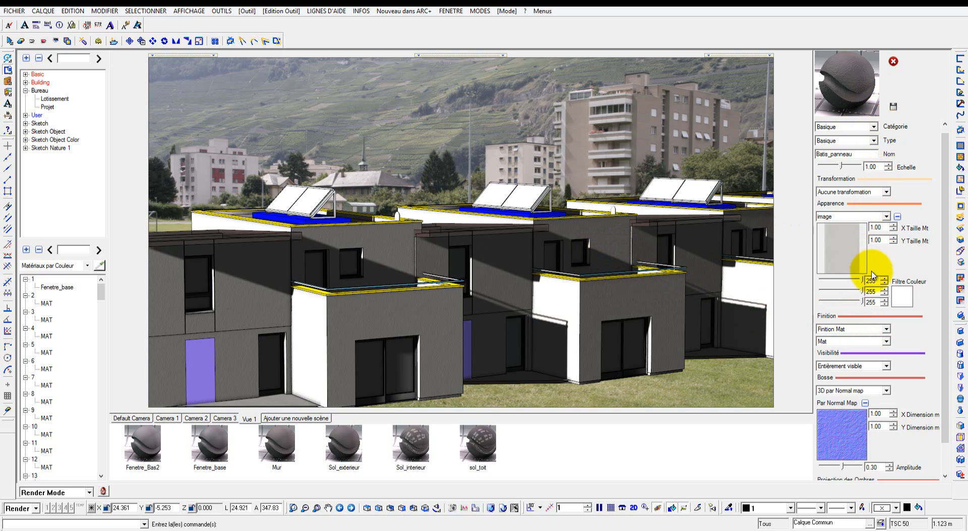
left_click(866, 335)
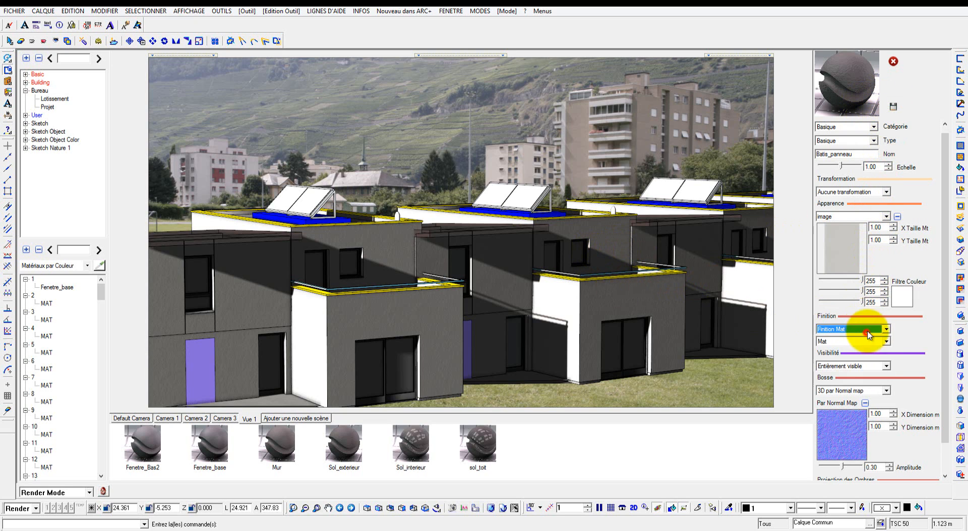
left_click(858, 328)
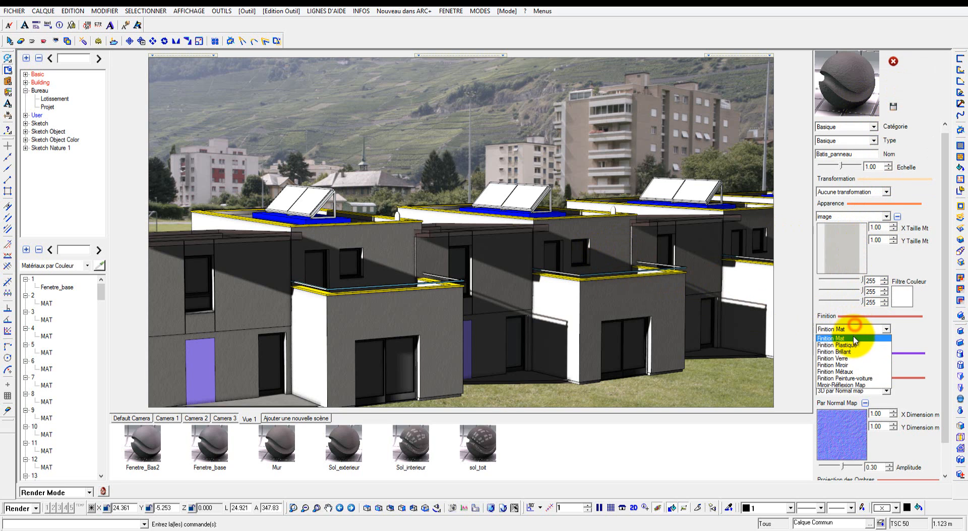
left_click(854, 348)
left_click(853, 348)
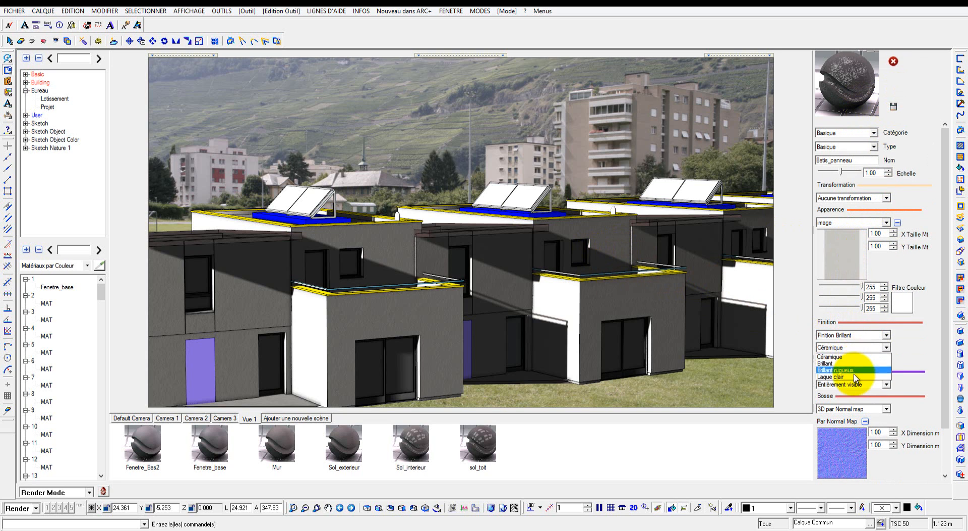
left_click(856, 376)
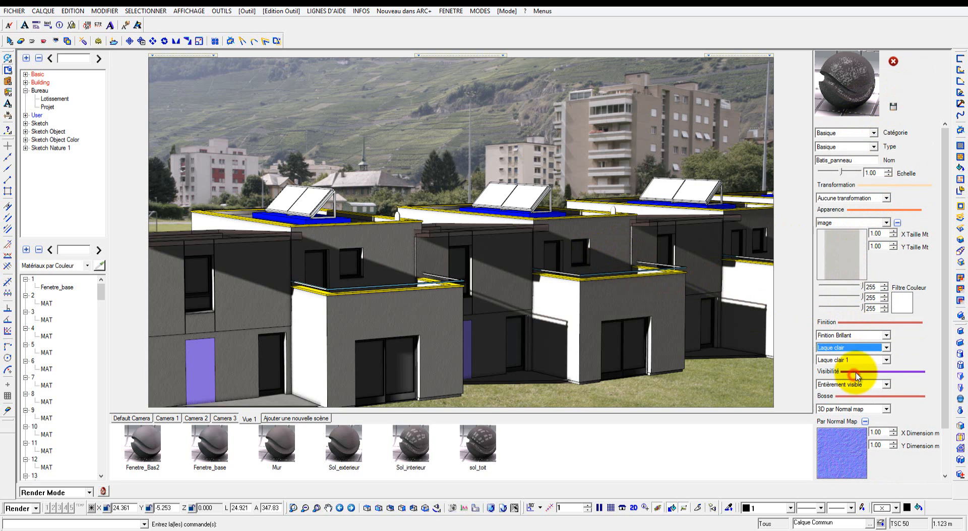
Save the Batis_panneau material and apply it to the blue base under the solar panels on the nearest house.
left_click(894, 107)
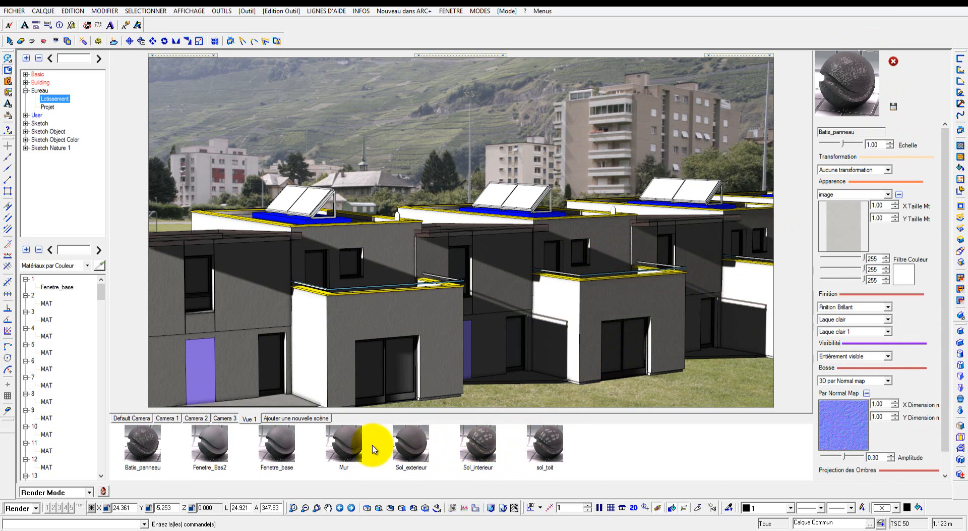
left_click_drag(144, 448, 295, 219)
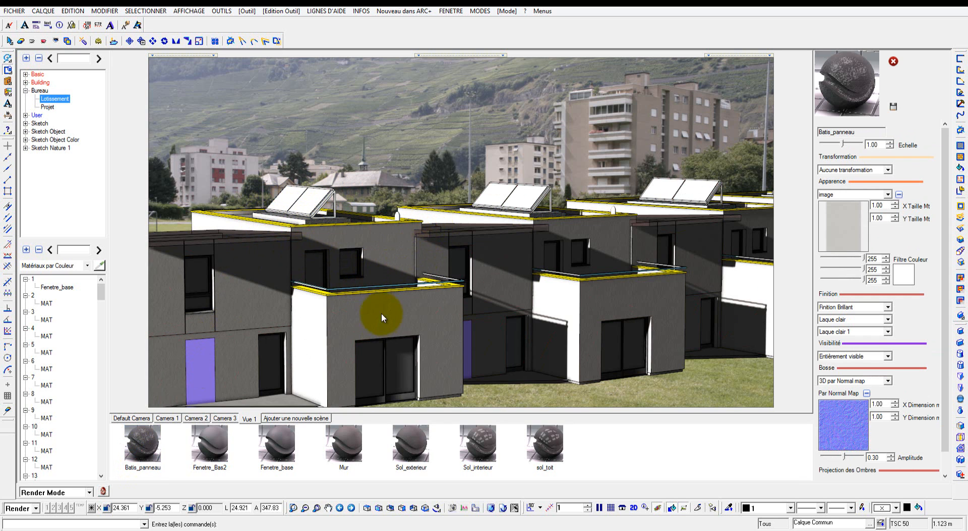
Leave the material editor and inspect the textured facades and roofs up close, ending with the row of houses framed together.
scroll(399, 298, "up", 3)
scroll(396, 292, "up", 5)
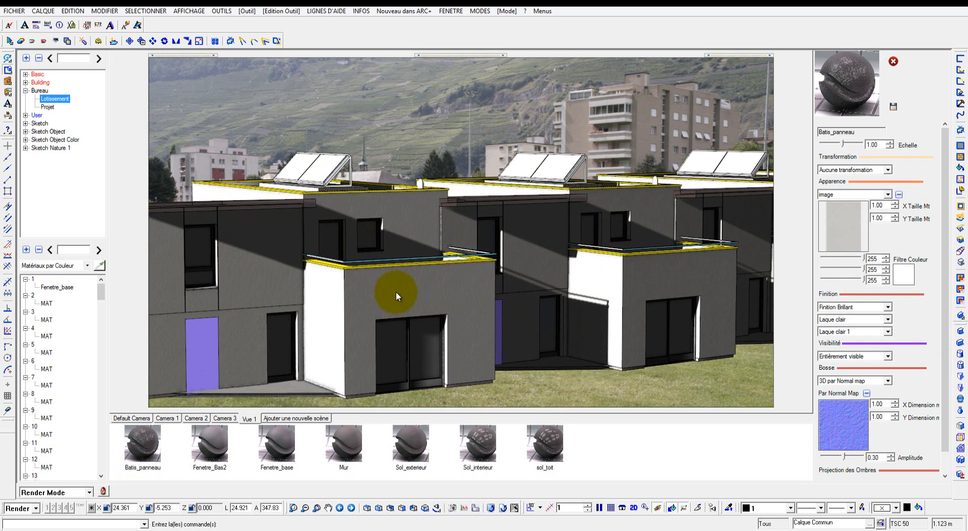
scroll(413, 283, "up", 5)
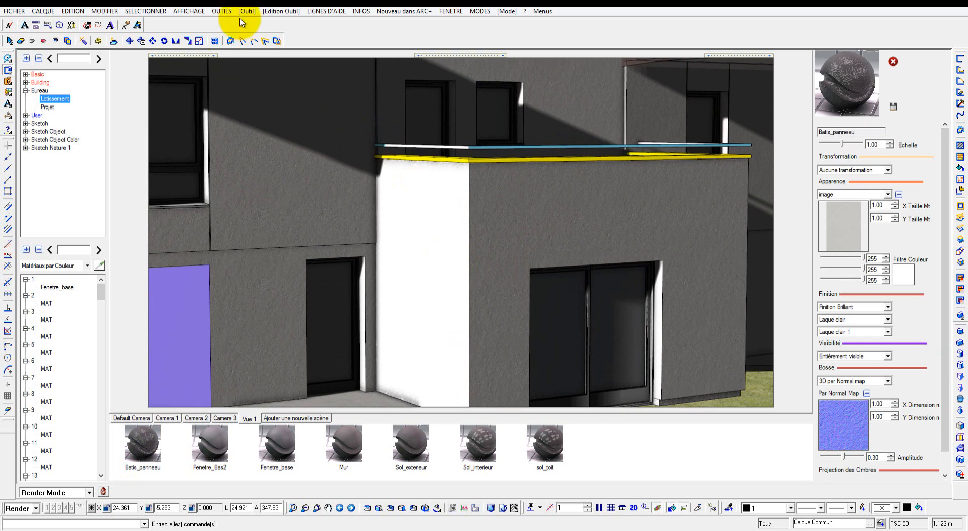
left_click(208, 69)
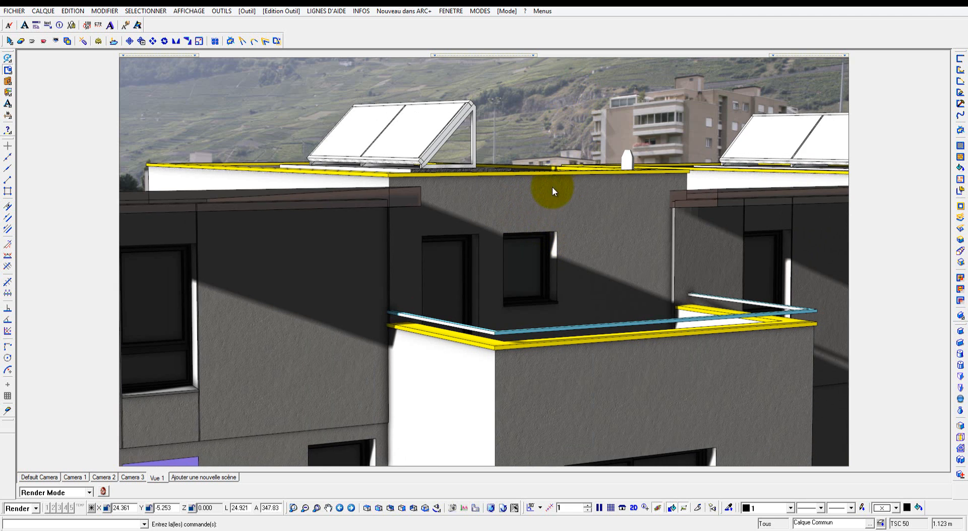
scroll(560, 181, "down", 4)
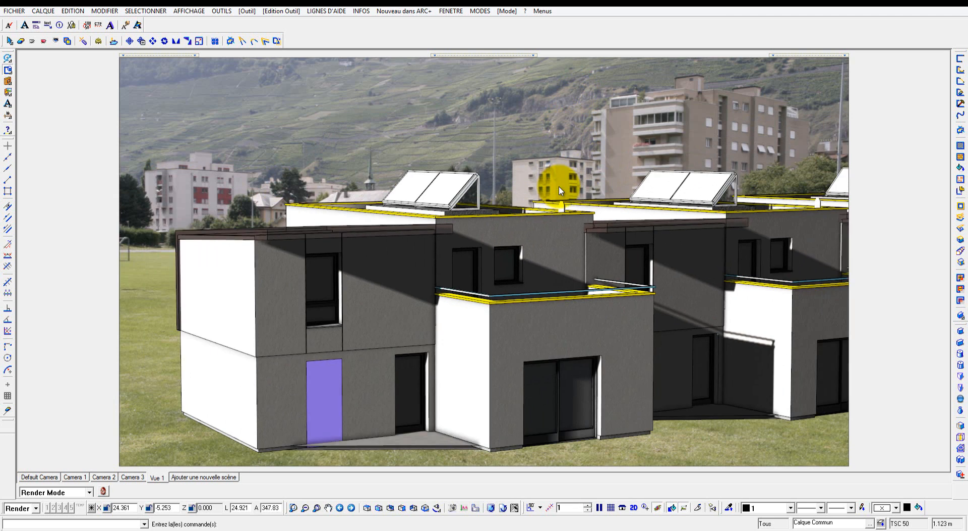
middle_click_drag(551, 252, 437, 281)
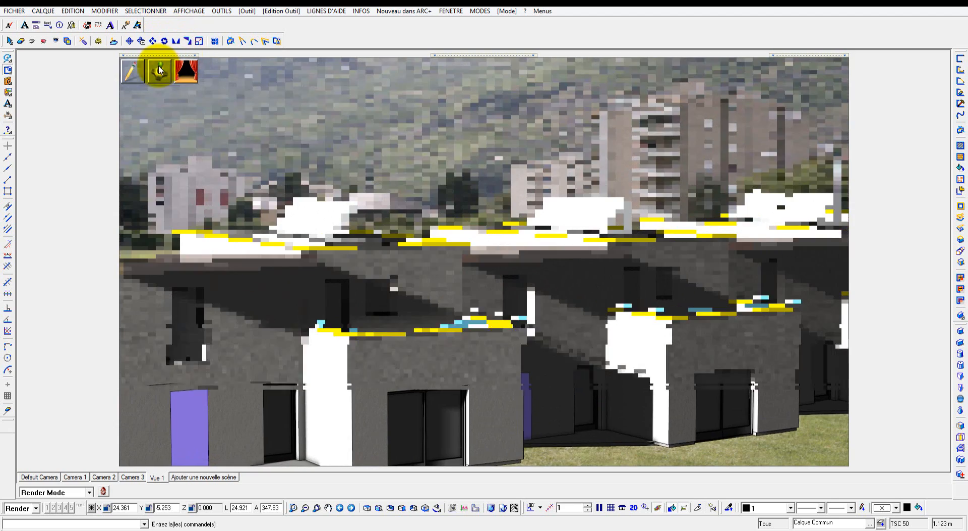
left_click(143, 69)
middle_click_drag(298, 265, 301, 250)
middle_click_drag(251, 336, 251, 334)
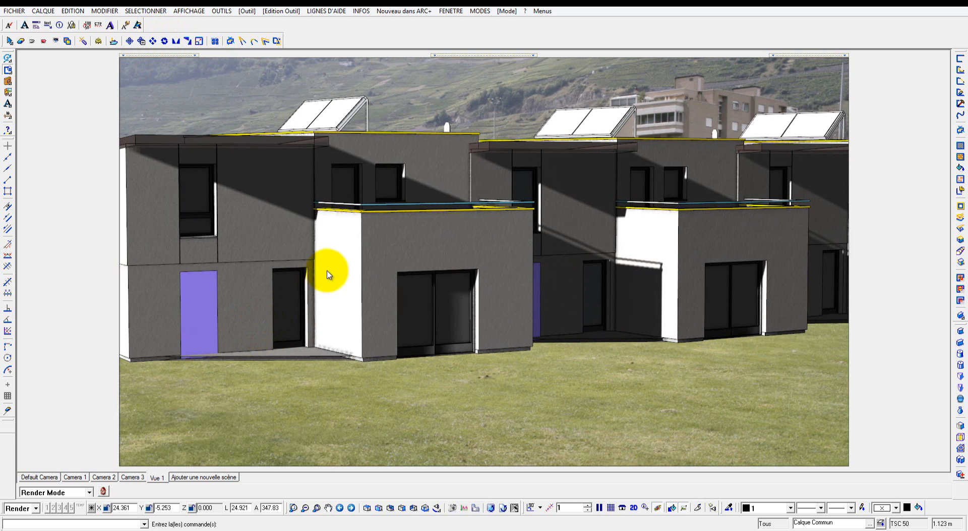
middle_click_drag(328, 271, 323, 340)
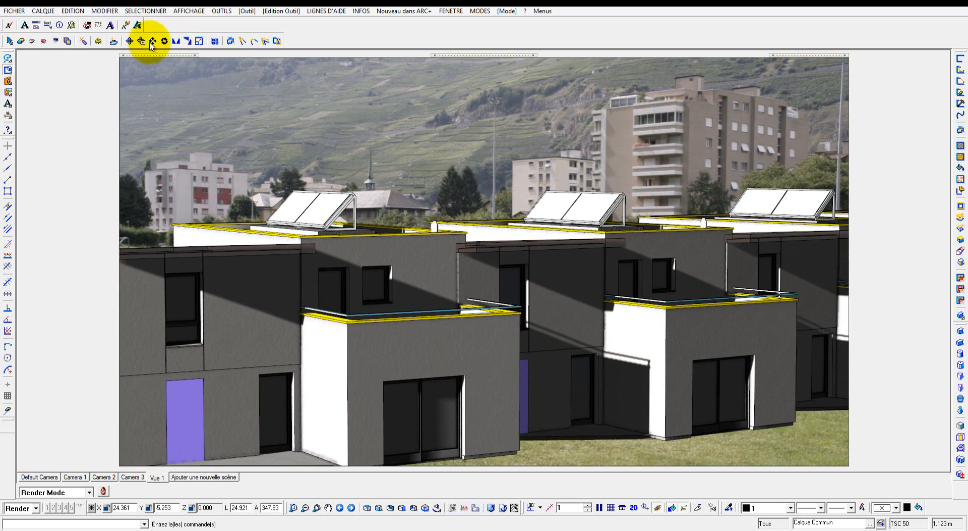
Save the current project file.
left_click(14, 10)
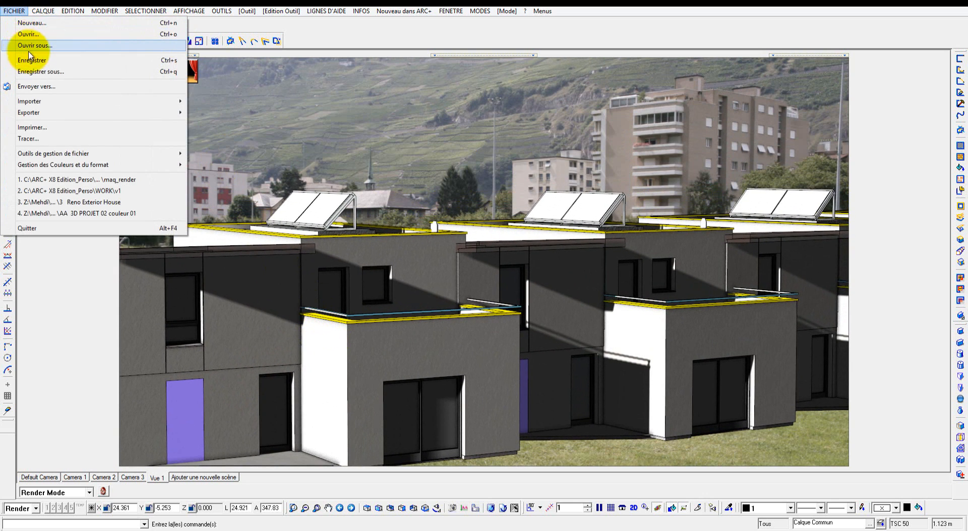
left_click(36, 60)
Open the photorealistic style options in the render settings and select the first Extérieur qualité preset.
mouse_move(531, 67)
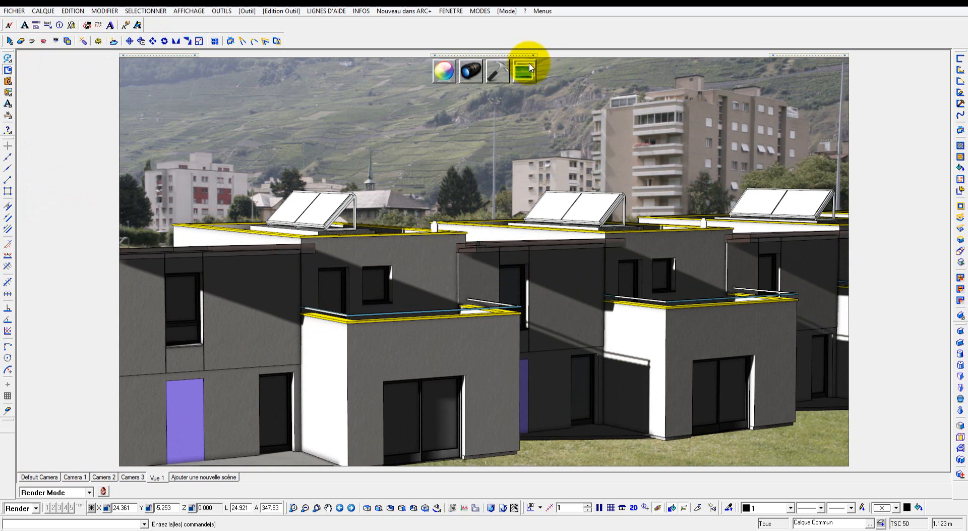
left_click(497, 68)
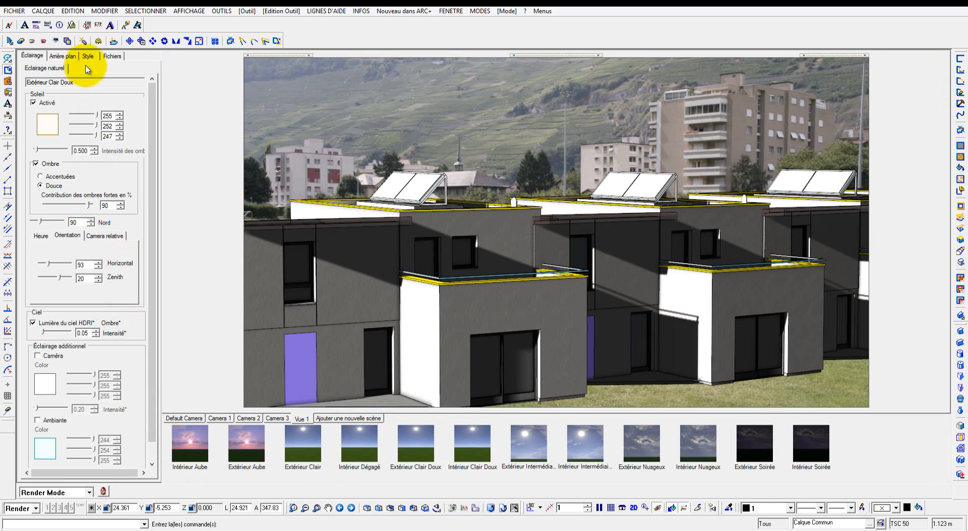
left_click(88, 56)
left_click(187, 443)
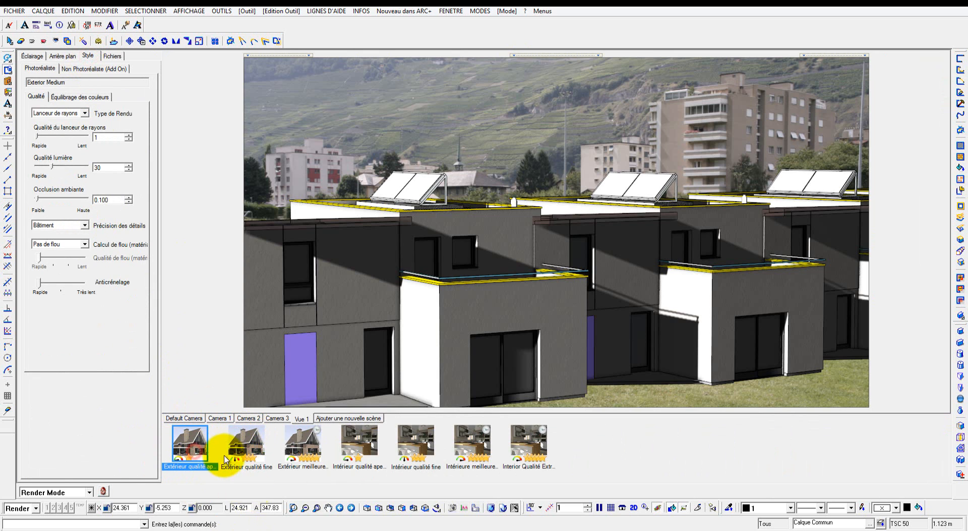
Select the Extérieur qualité fine preset, render Vue 1 with Fenêtre du render as the target, and close the finished render.
left_click(249, 458)
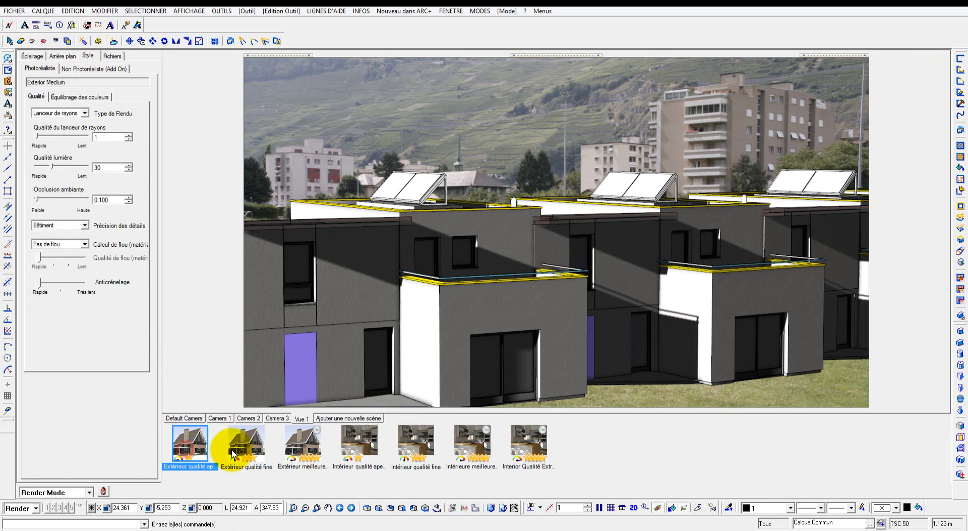
left_click_drag(242, 449, 450, 240)
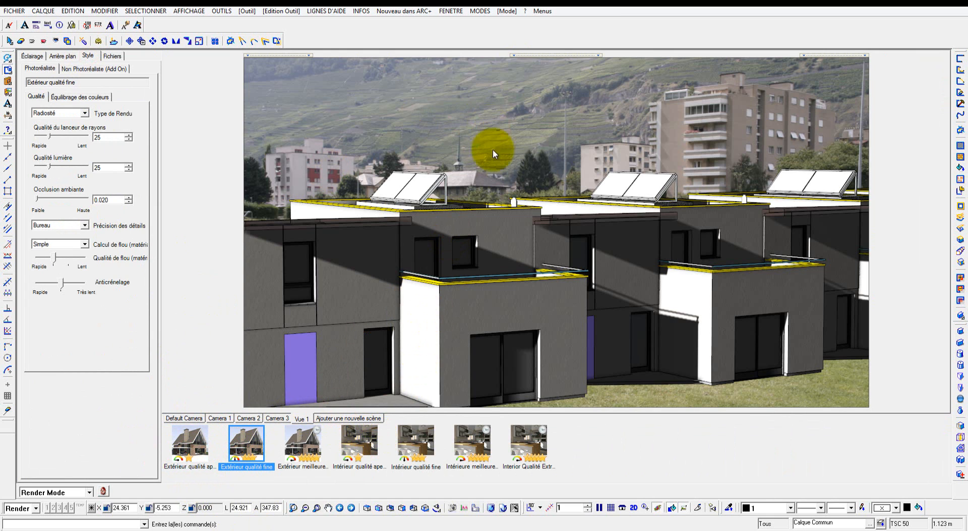
left_click(588, 69)
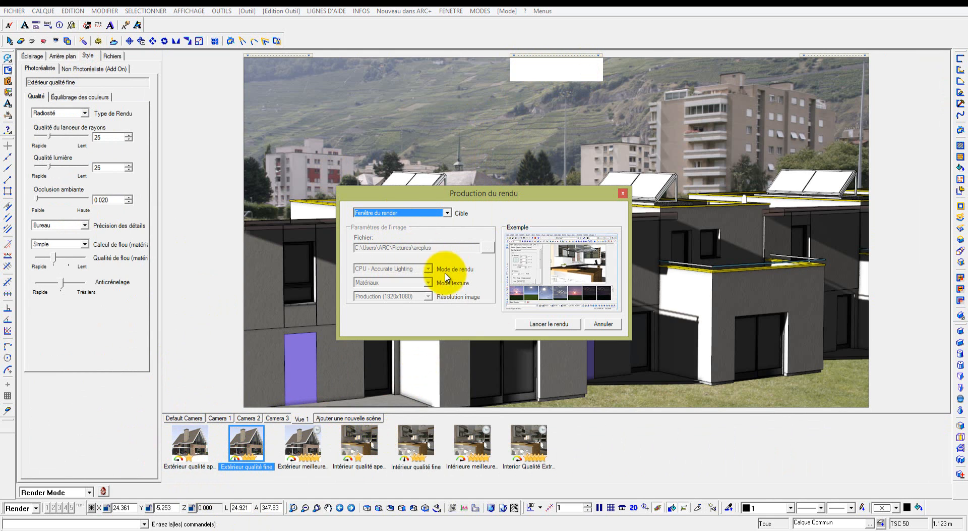
left_click(540, 324)
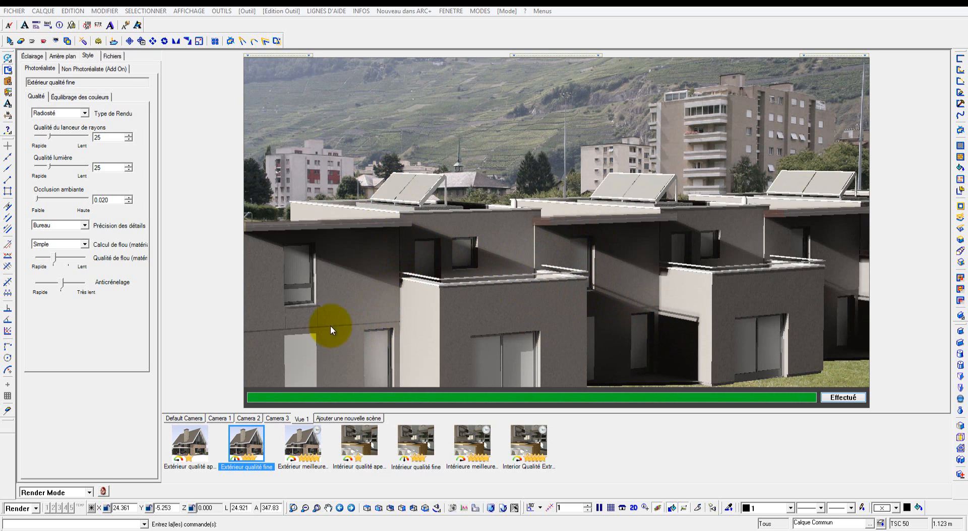
left_click(847, 397)
Switch to the Screen000 layout and examine the window frames of the end house up close in the wireframe model.
mouse_move(529, 75)
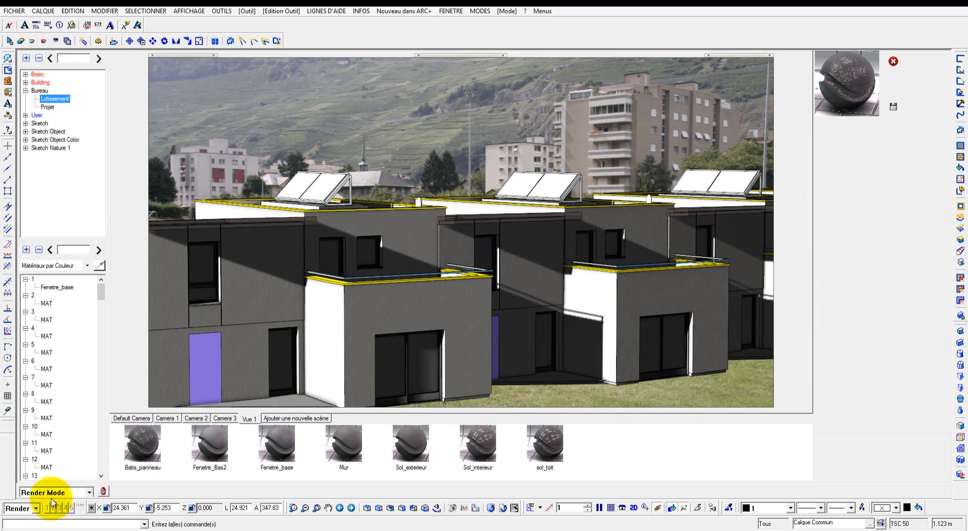
left_click(36, 508)
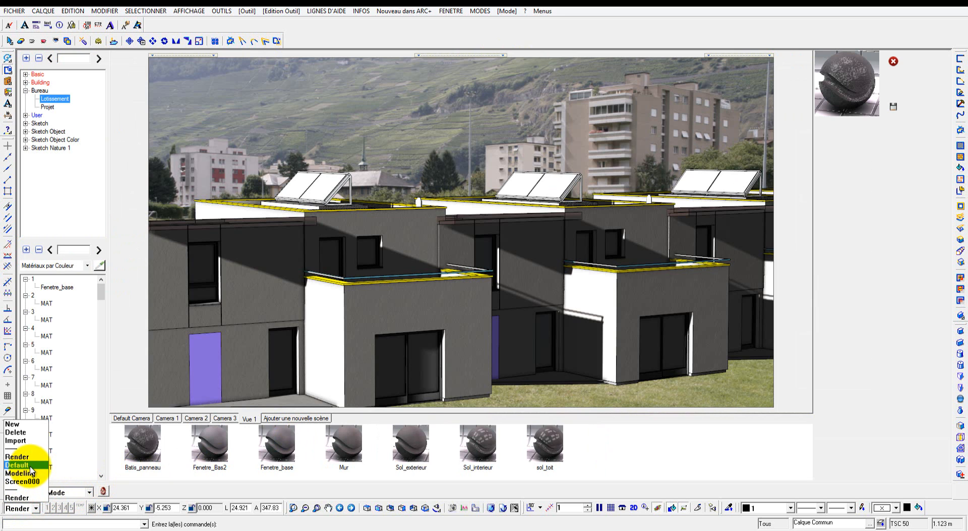
left_click(30, 480)
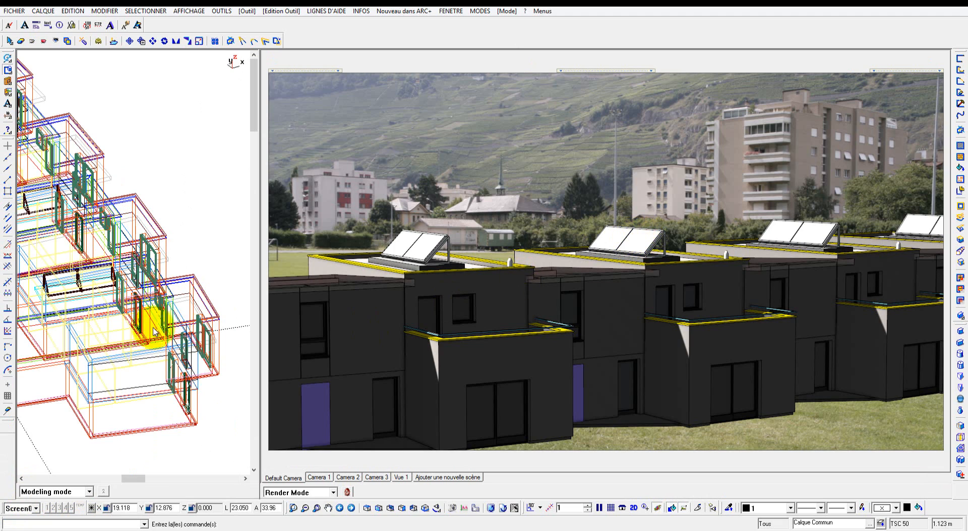
middle_click_drag(184, 320, 204, 311)
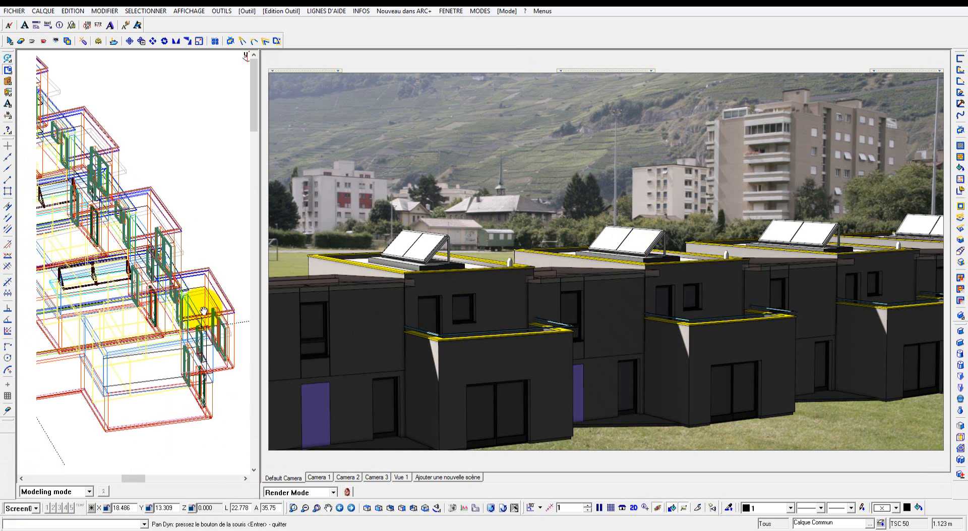
scroll(237, 321, "down", 3)
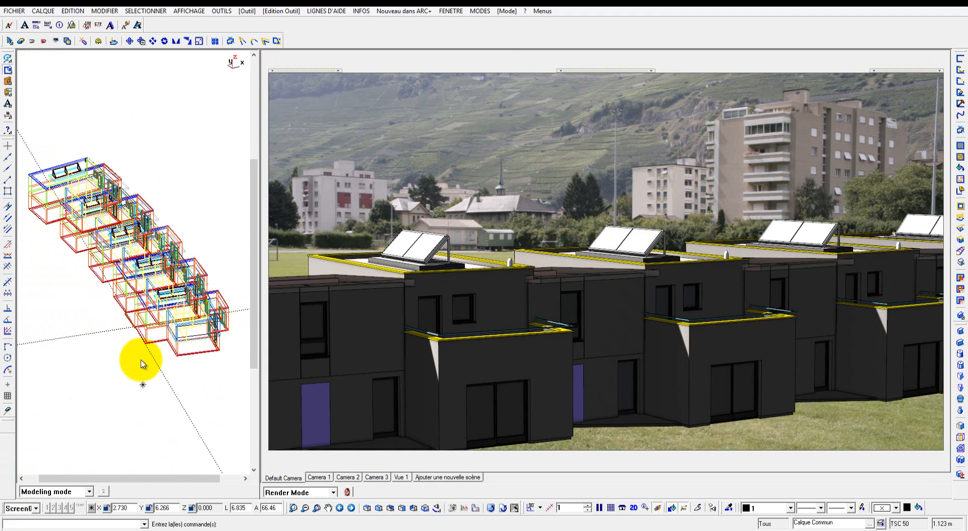
scroll(143, 364, "up", 3)
scroll(172, 318, "down", 3)
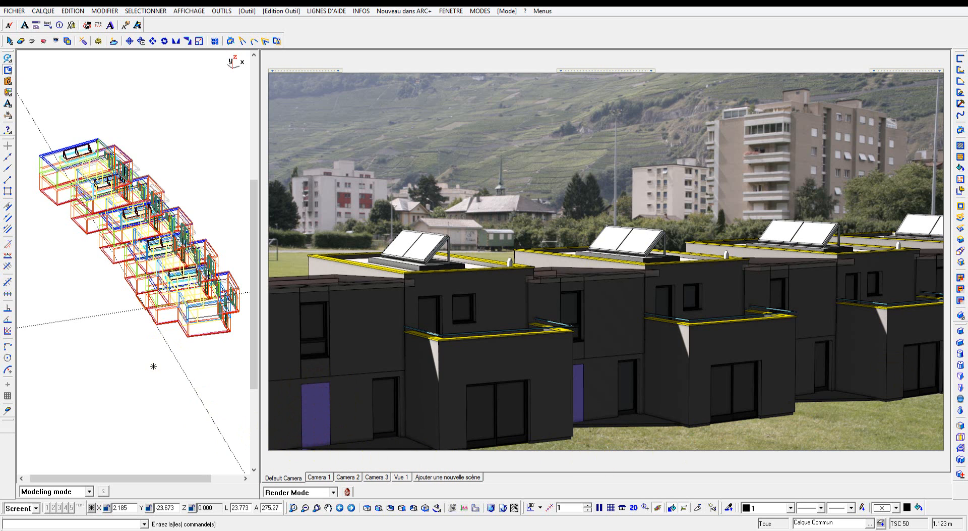
left_click(701, 211)
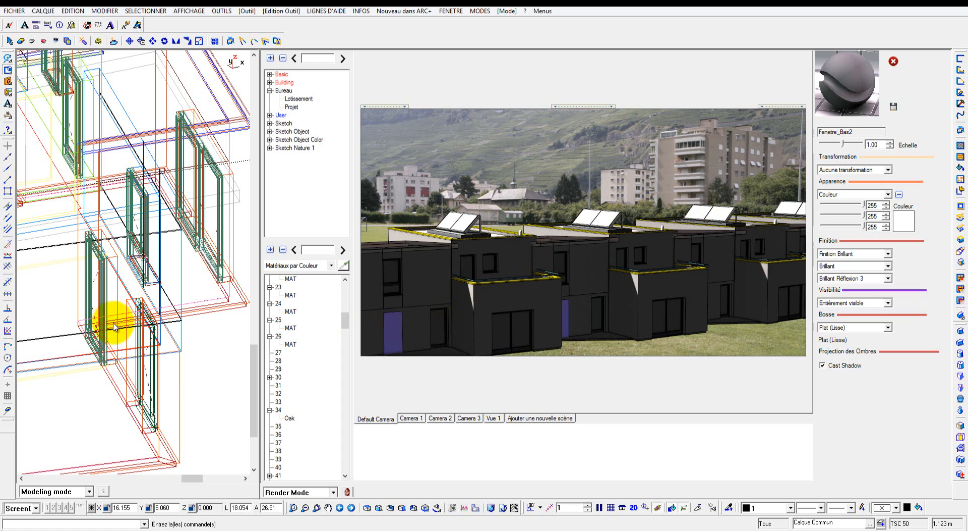
scroll(173, 314, "up", 3)
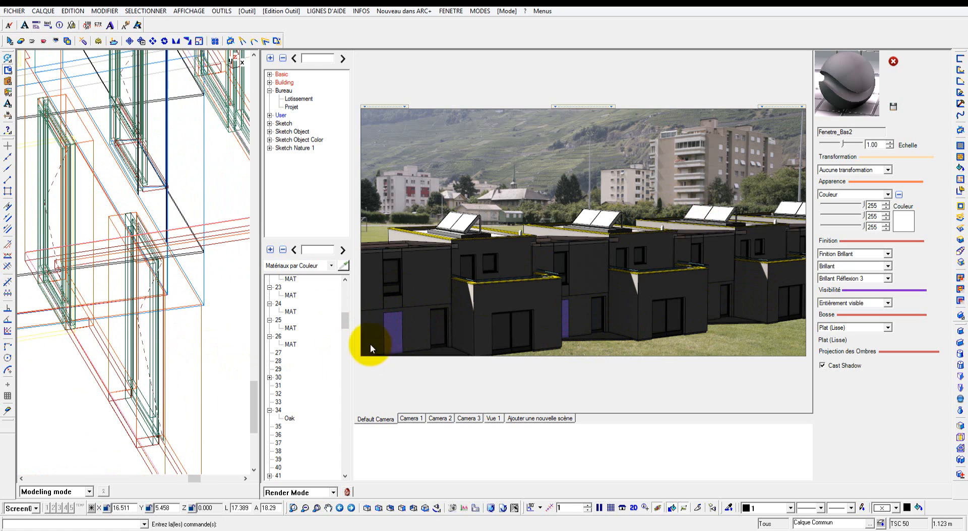
scroll(153, 353, "up", 2)
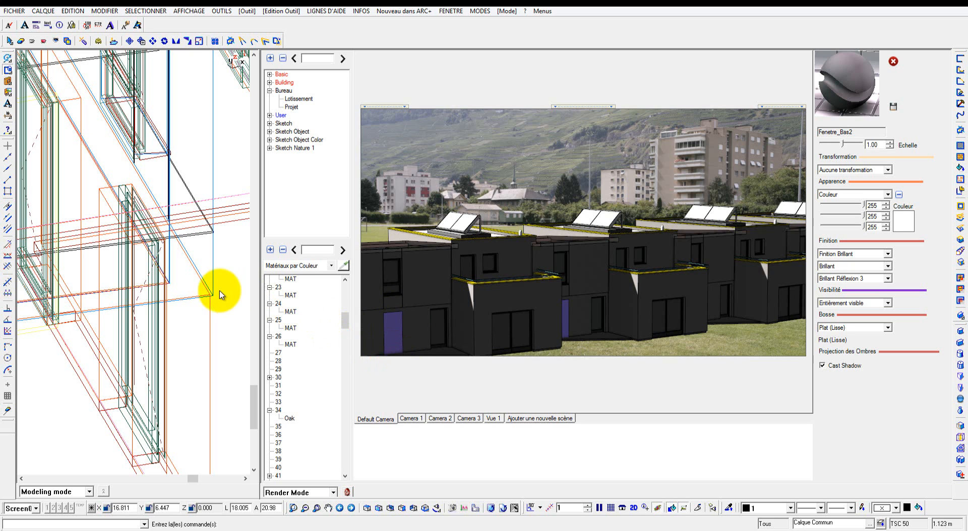
middle_click_drag(205, 282, 177, 292)
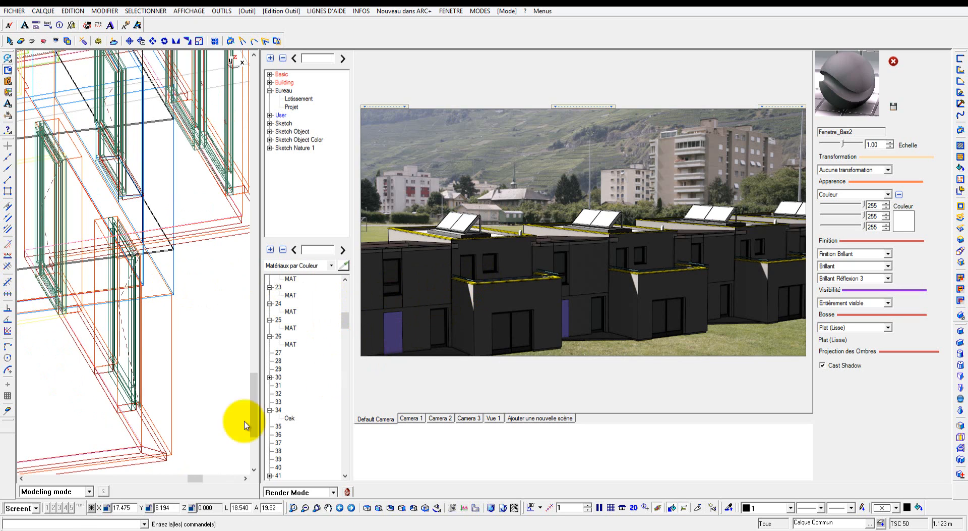
Return to the Render layout and apply Chrome Plaqué from the Basic Metal materials to the roof fitting beside the second house's solar panels, replacing its existing material.
left_click(35, 508)
left_click(31, 456)
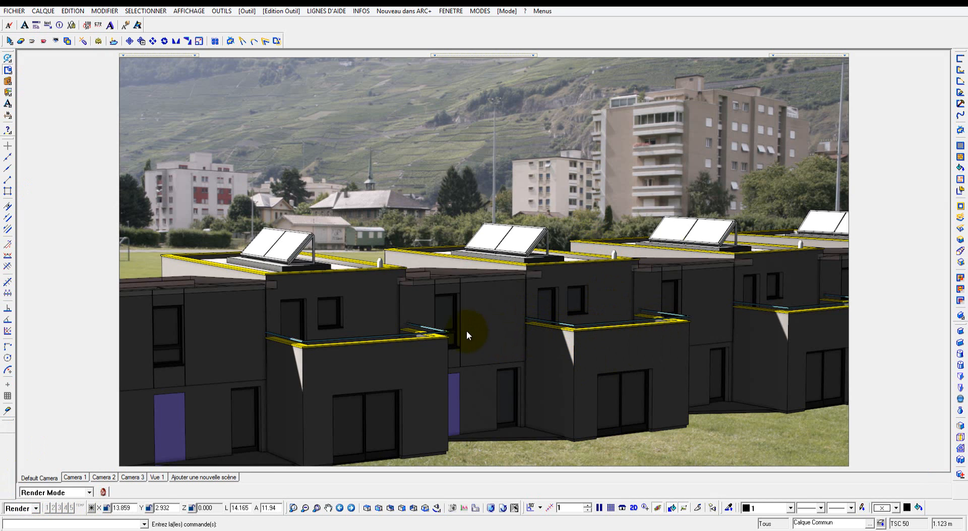
left_click(446, 73)
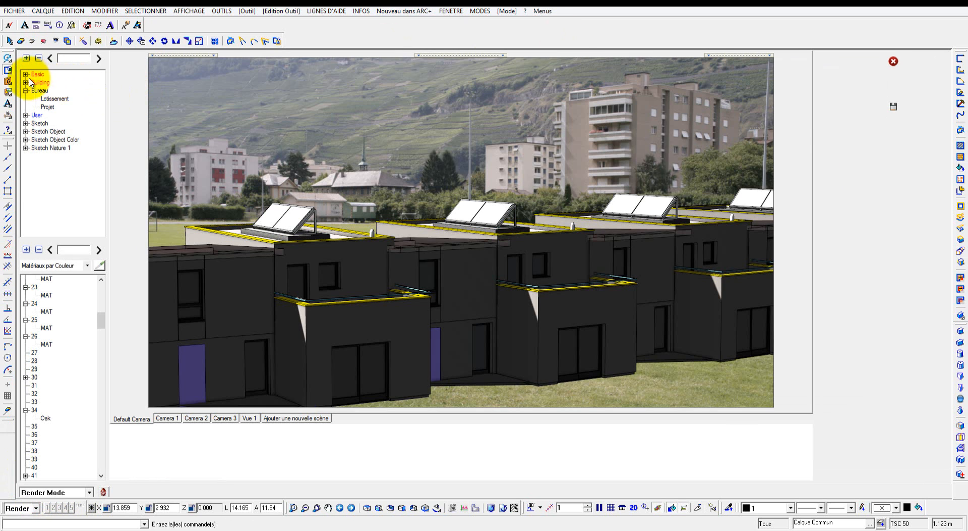
left_click(47, 107)
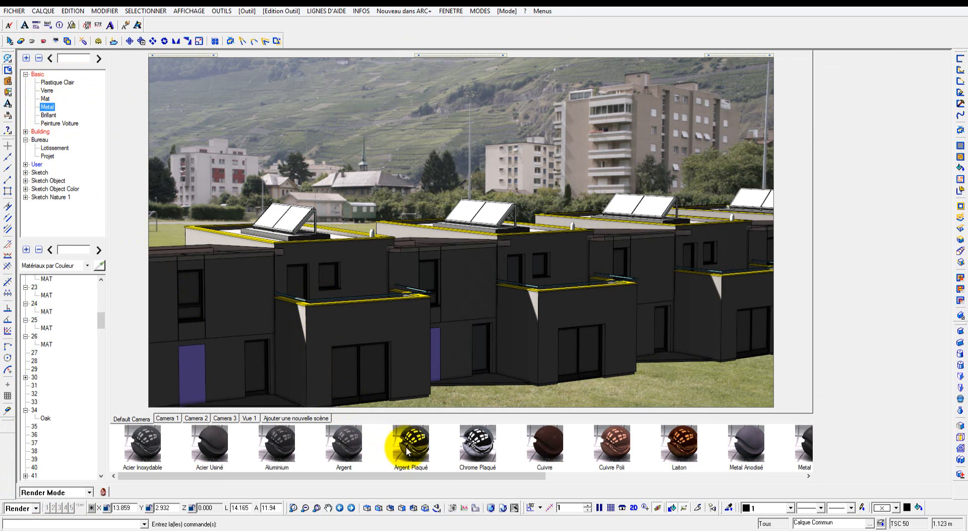
left_click(478, 443)
left_click(491, 507)
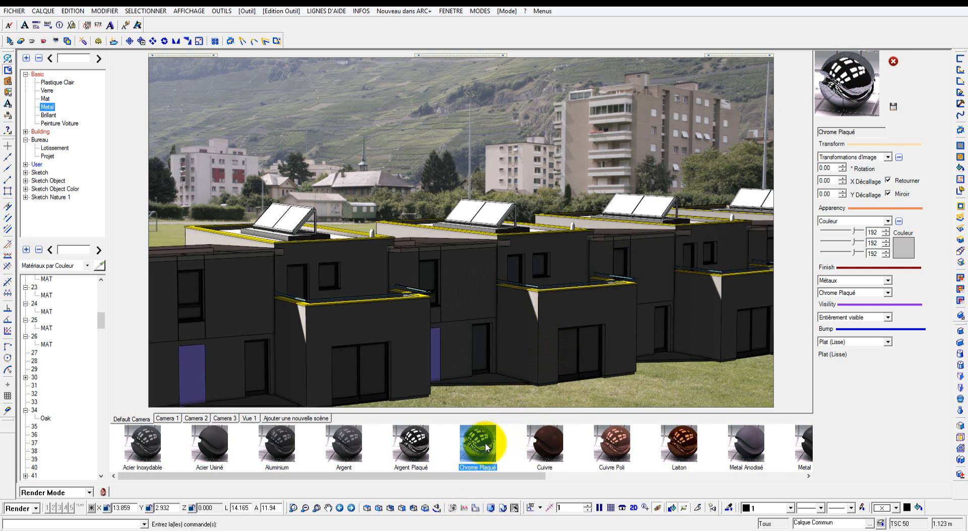
left_click_drag(471, 443, 516, 222)
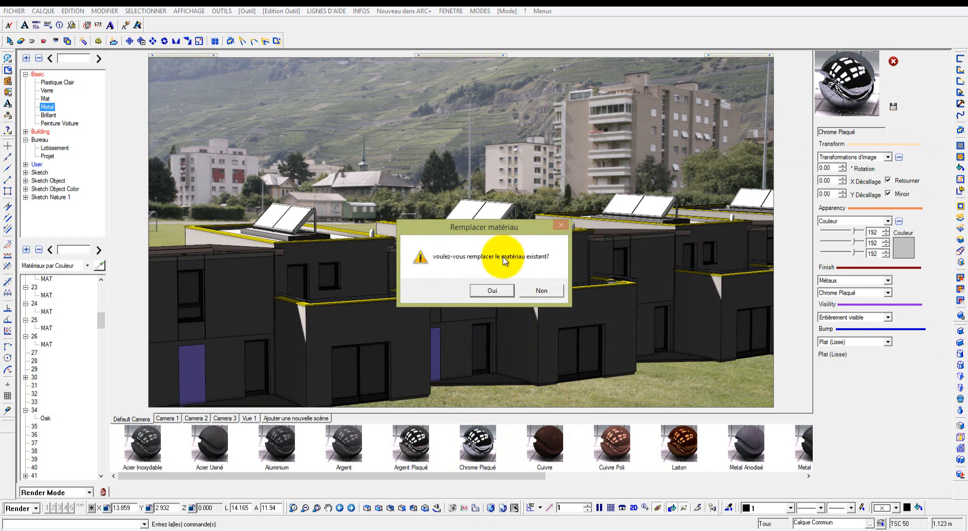
left_click(493, 288)
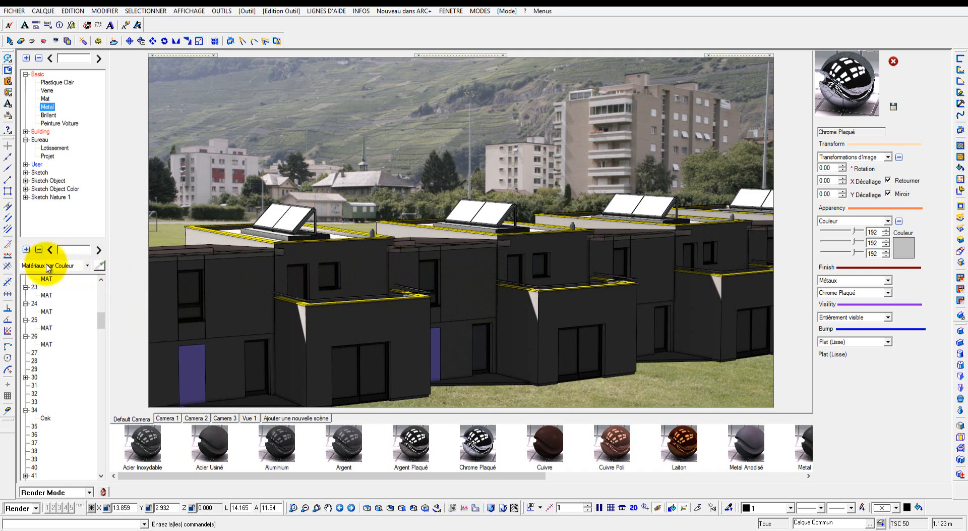
Turn on material picking, pick the nearest house's upper window surround, and expand colour 41 to reveal its assigned material.
left_click(100, 265)
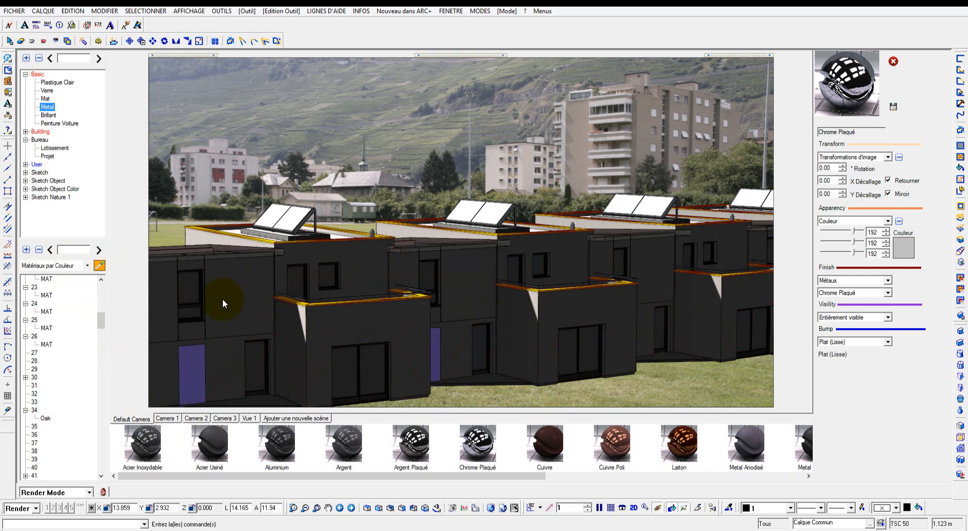
left_click(188, 321)
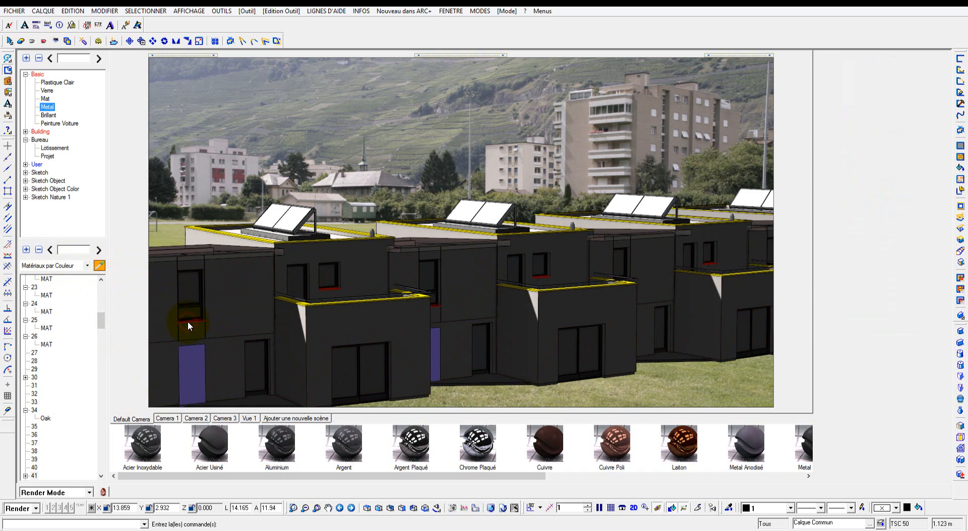
scroll(103, 322, "down", 4)
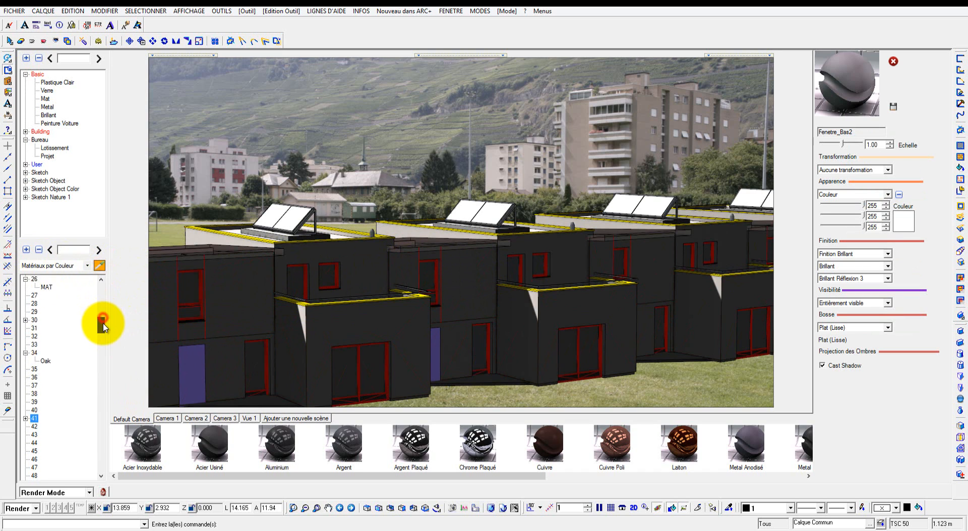
left_click(25, 377)
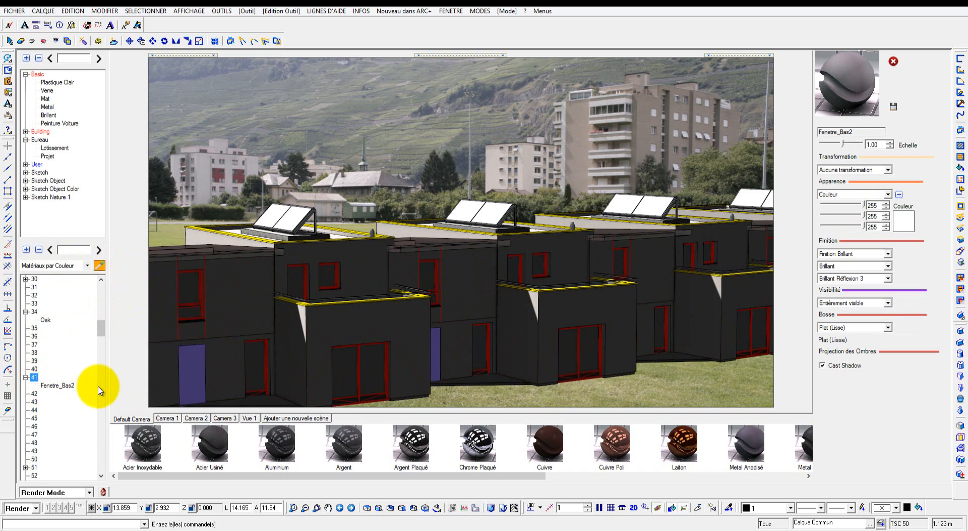
Apply the Fenetre_Bas2 material from colour 41 to the yellow parapet edges of the houses.
left_click_drag(291, 464, 303, 361)
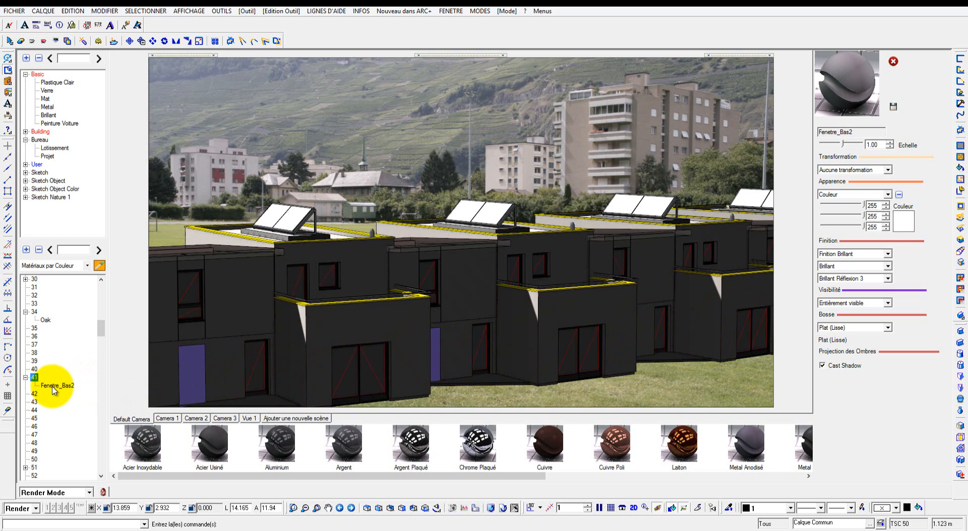
left_click(53, 387)
left_click_drag(62, 385, 316, 304)
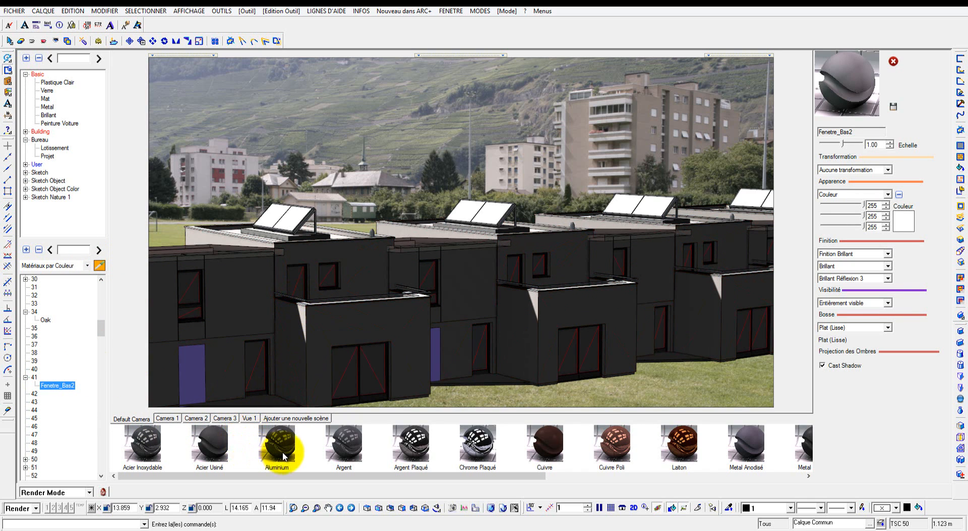
Show the Lotissement materials, check which materials the upper window surround and terrace parapet edge use, and turn off material picking.
left_click(56, 147)
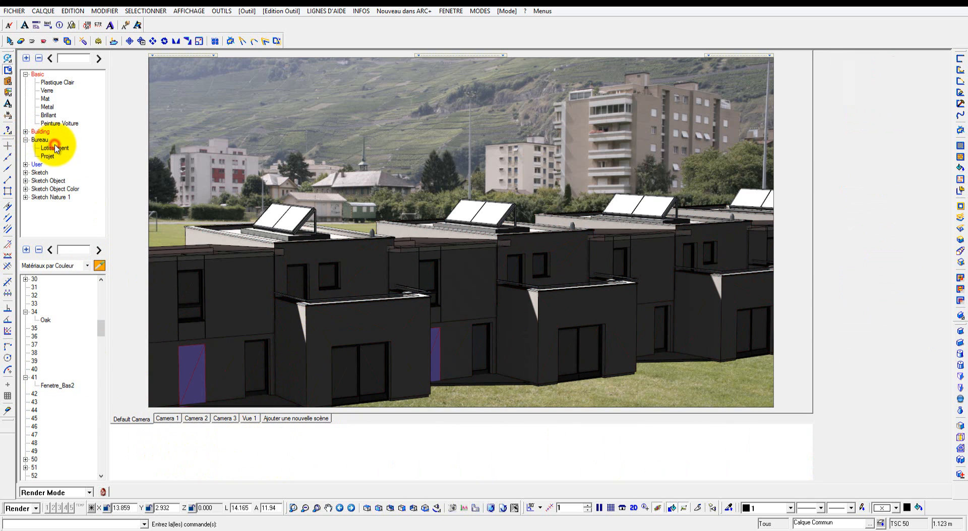
left_click(54, 147)
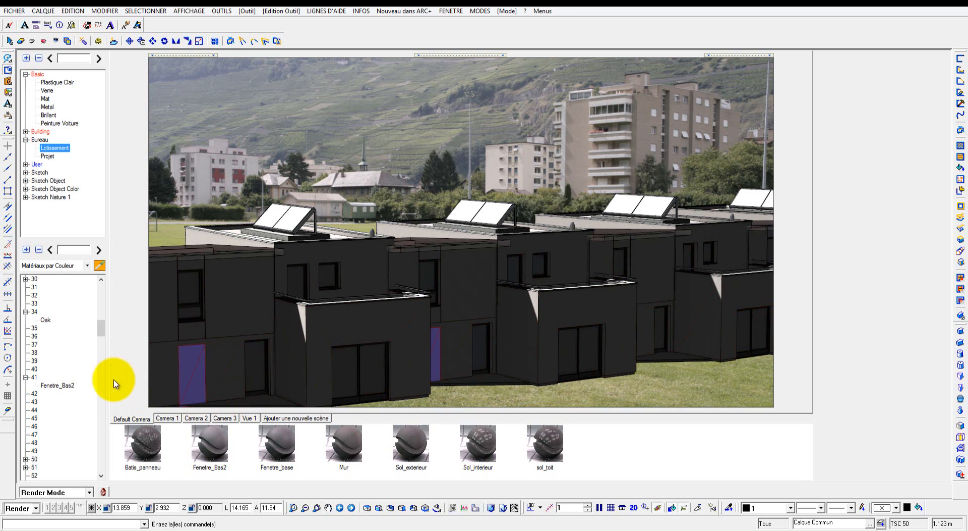
left_click(189, 322)
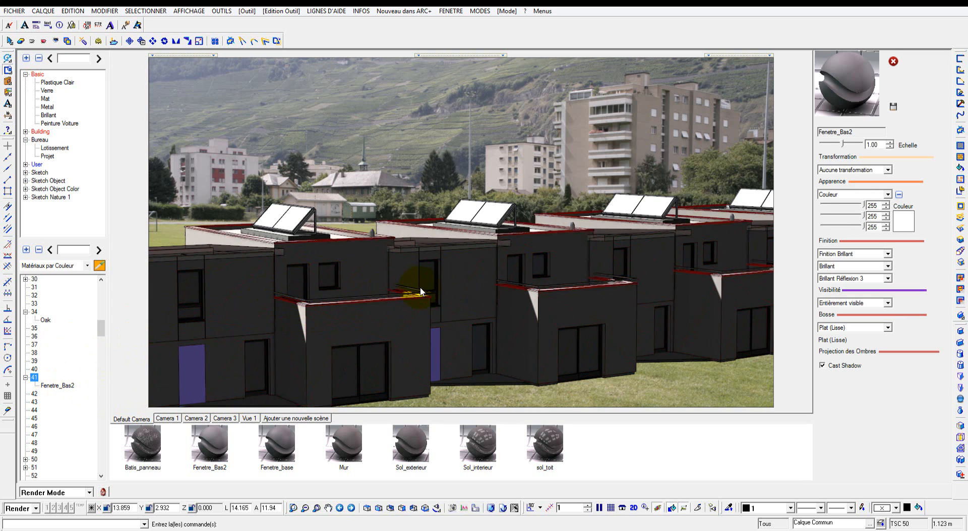
left_click(405, 298)
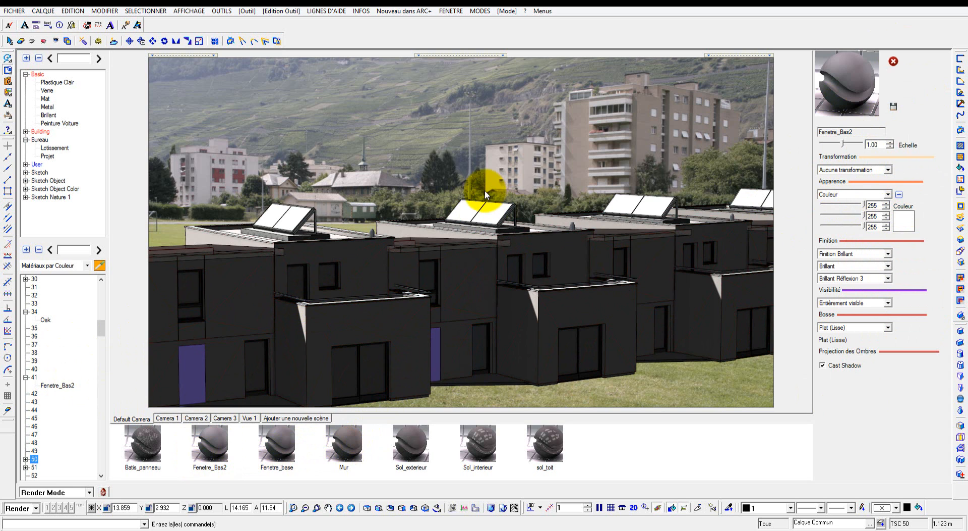
left_click(99, 266)
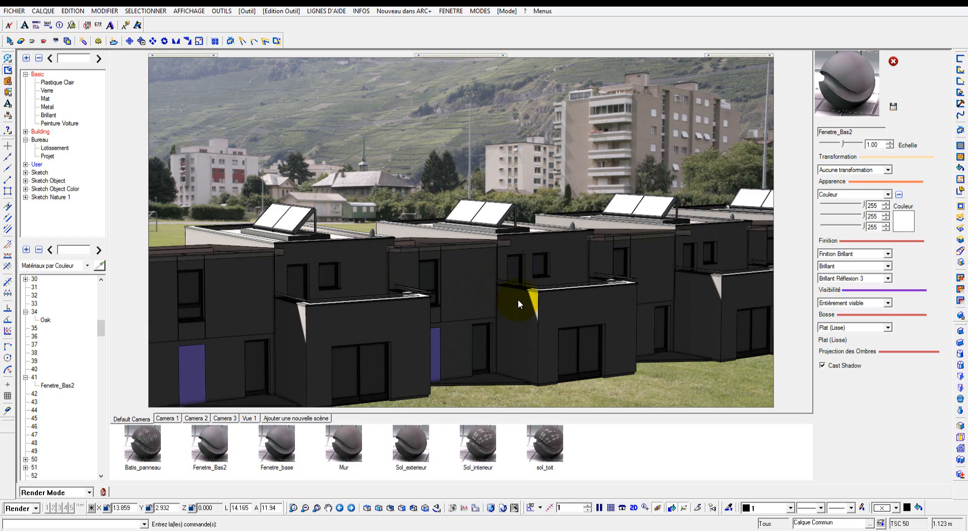
Switch from the Render layout to the combined modelling and rendering layout.
left_click(30, 508)
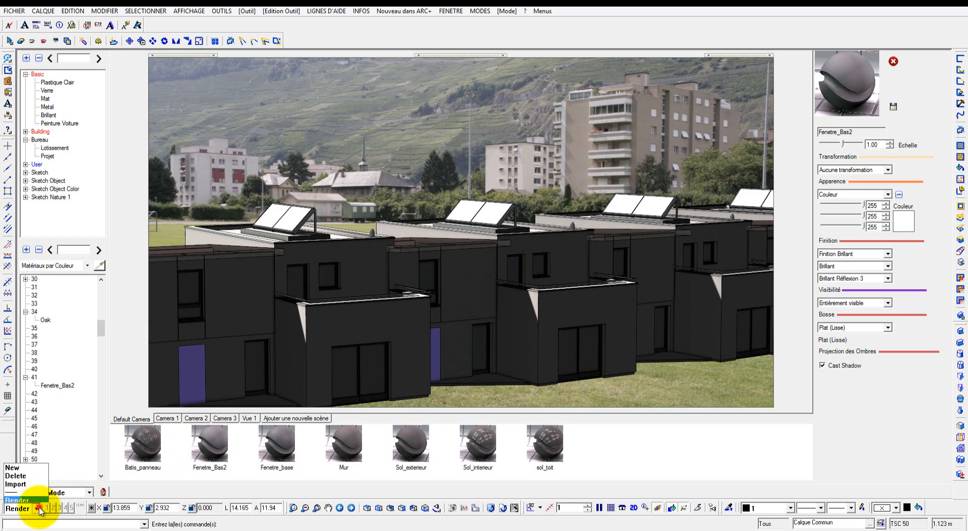
left_click(27, 486)
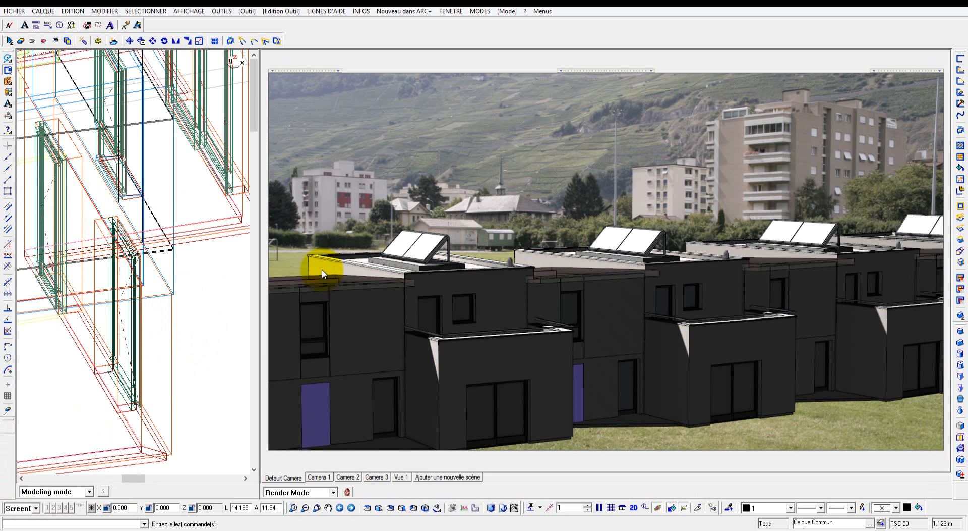
scroll(201, 299, "up", 3)
middle_click_drag(211, 334, 120, 324)
left_click(184, 324)
scroll(187, 324, "down", 2)
scroll(187, 324, "down", 8)
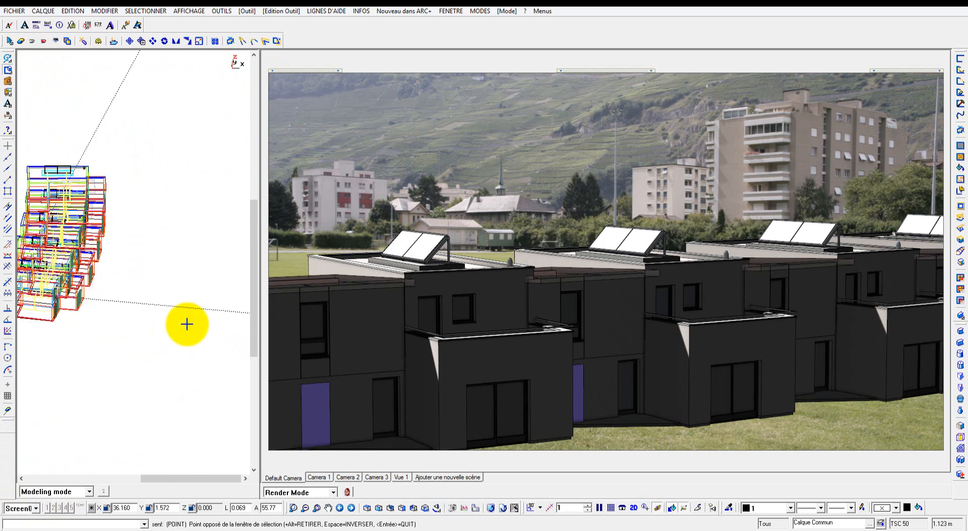
key("Escape")
Select the nearest house in the row and open its source file in a separate session.
scroll(151, 330, "up", 8)
scroll(133, 294, "up", 4)
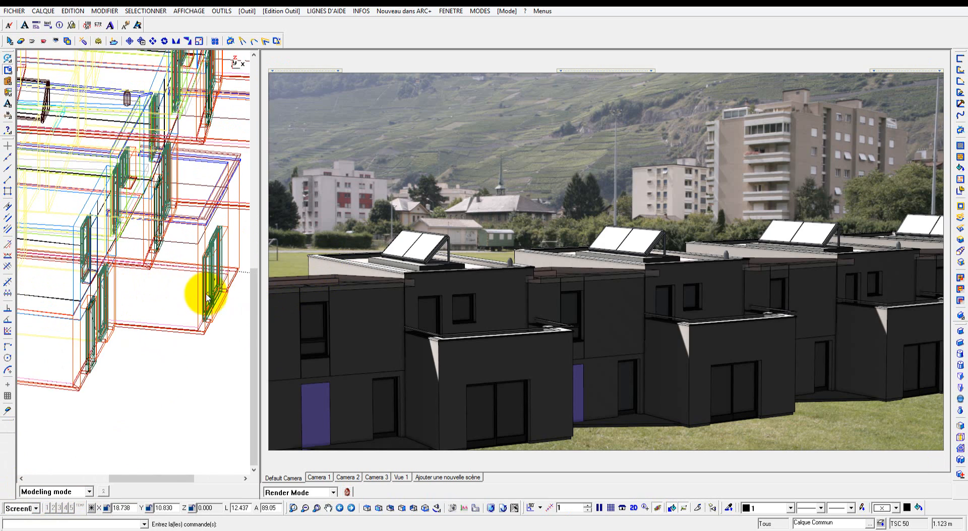
mouse_move(156, 295)
middle_mouse_down()
mouse_move(102, 301)
mouse_move(152, 281)
mouse_move(155, 301)
middle_mouse_up()
scroll(155, 301, "down", 2)
scroll(155, 301, "down", 4)
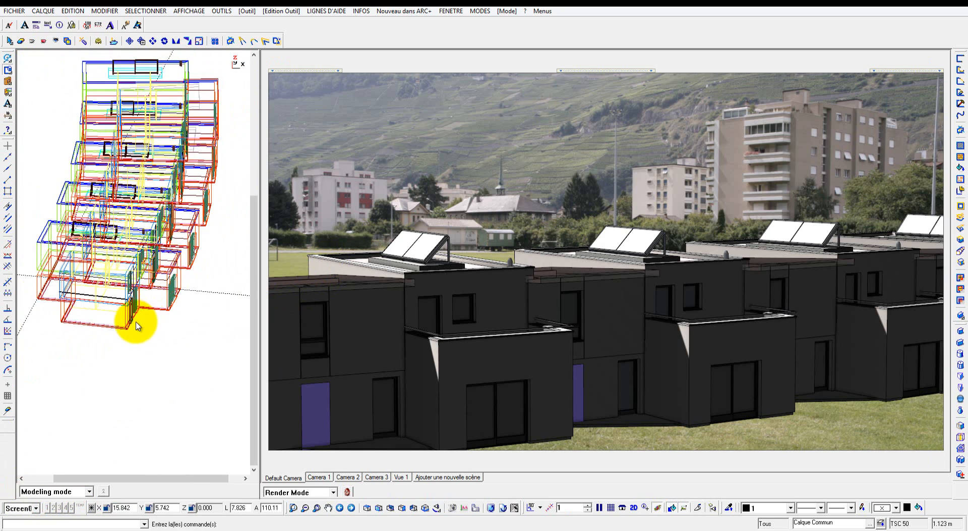
scroll(135, 323, "up", 4)
scroll(121, 292, "down", 4)
left_click(118, 253)
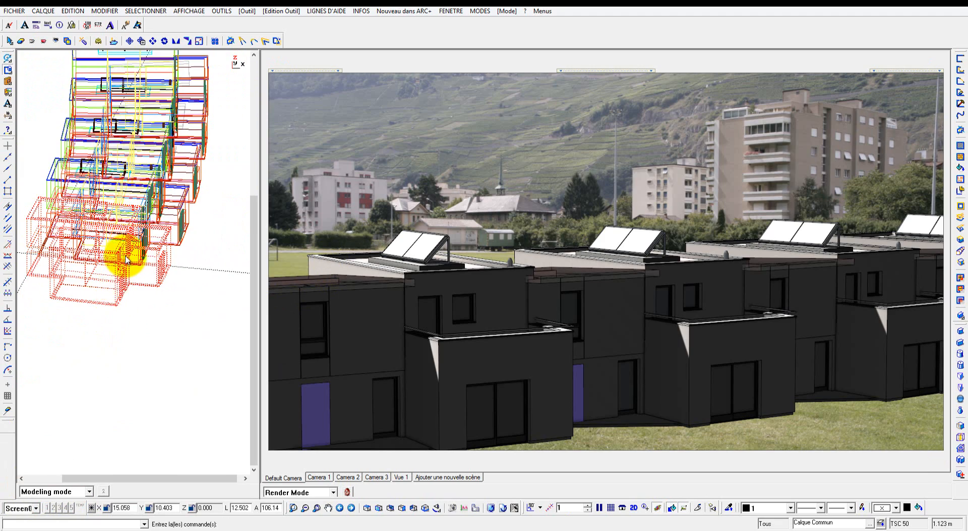
scroll(120, 255, "down", 3)
scroll(119, 261, "up", 5)
scroll(117, 257, "down", 5)
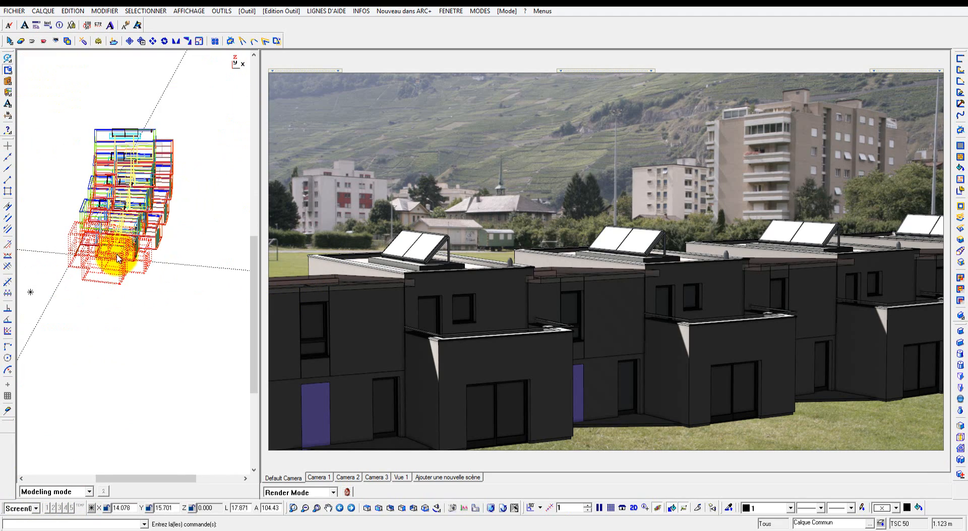
scroll(119, 260, "up", 2)
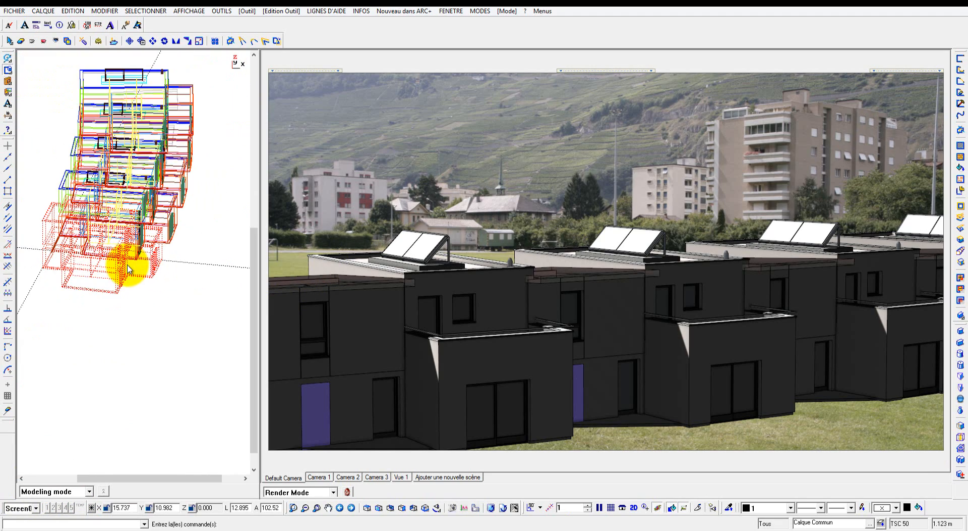
right_click(104, 248)
mouse_move(243, 260)
left_click(275, 257)
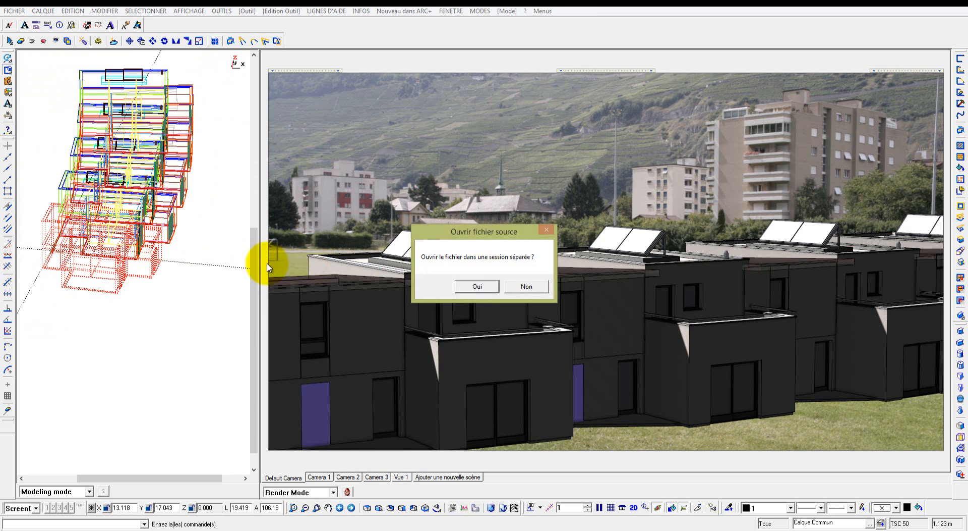
left_click(477, 286)
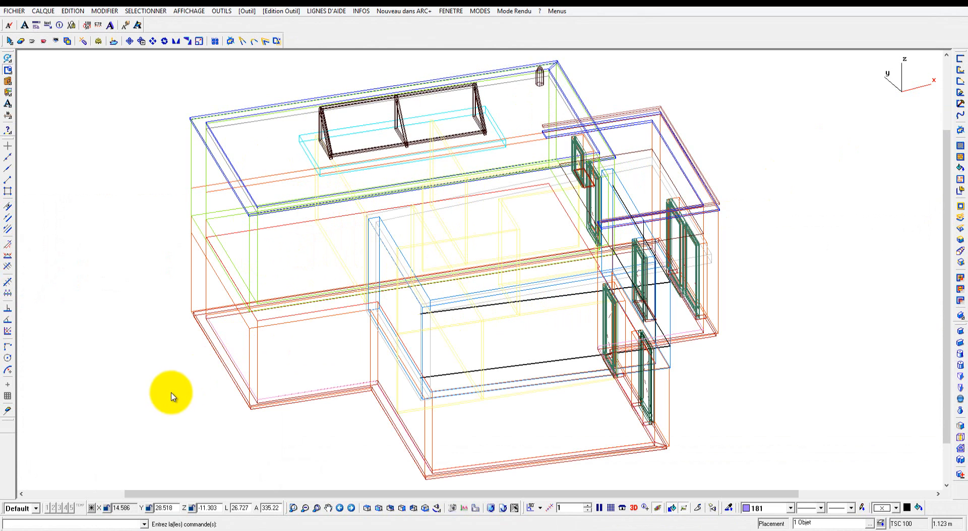
Draw a 1 by 2.2 rectangle with logobox in plan view, in the empty area beyond the house.
scroll(318, 312, "down", 4)
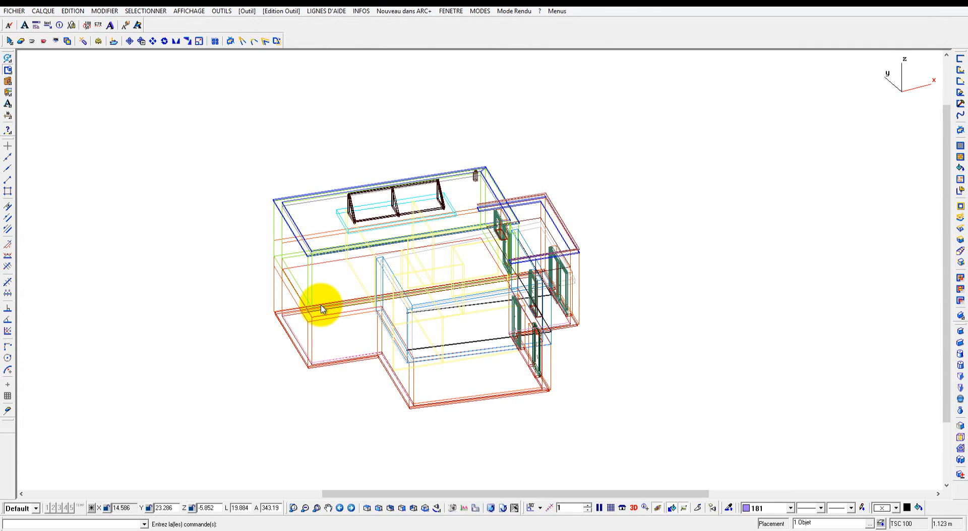
left_click(98, 522)
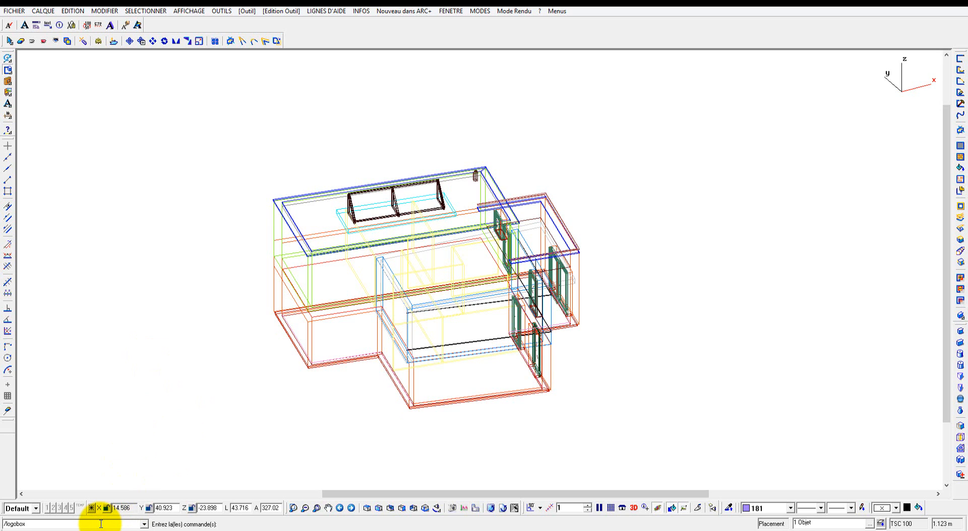
key("Return")
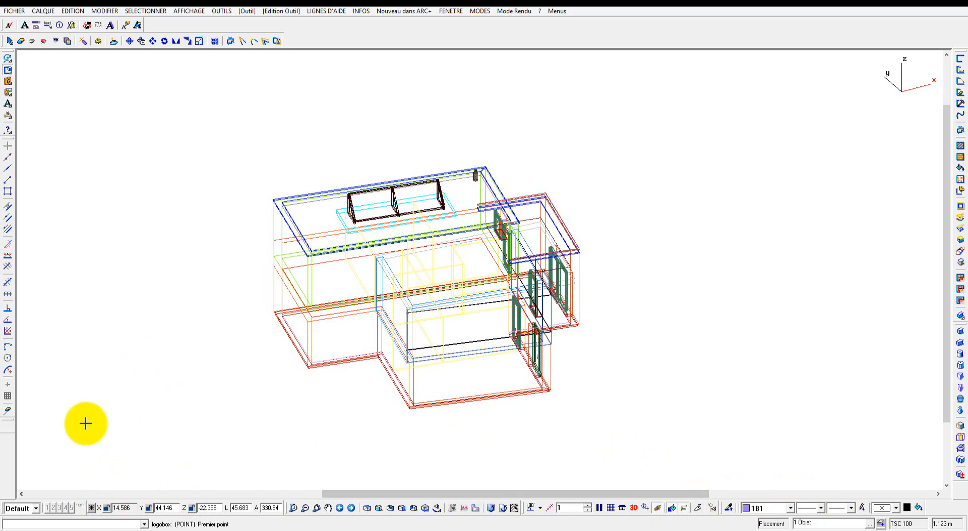
left_click(88, 404)
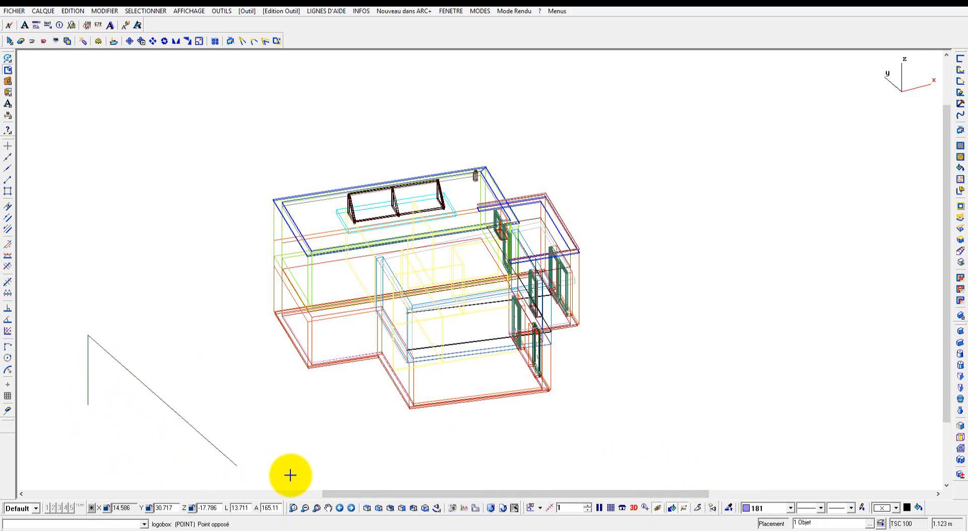
left_click(368, 506)
scroll(192, 374, "down", 3)
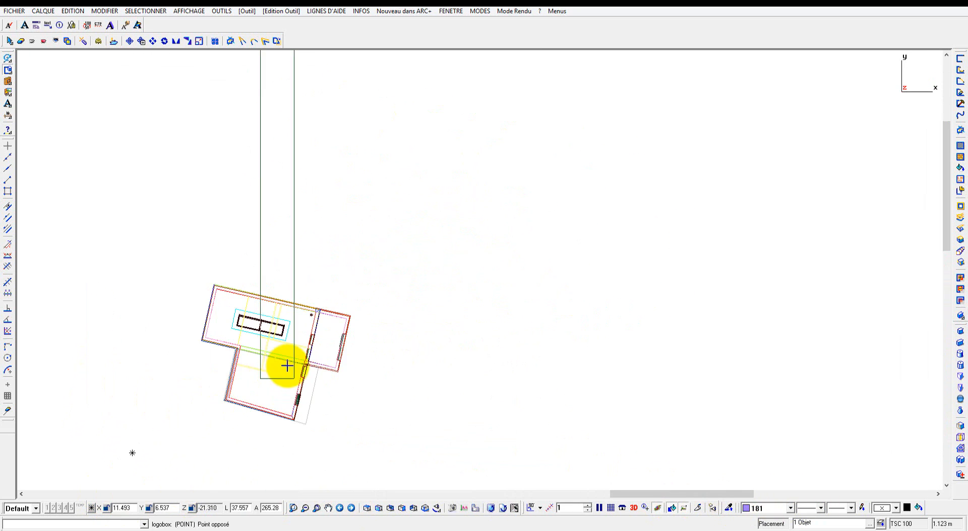
scroll(399, 267, "down", 2)
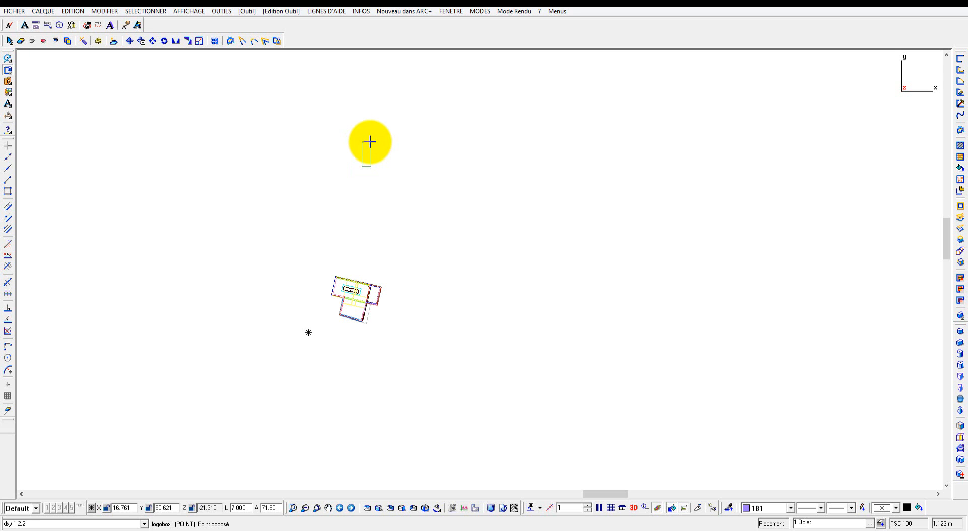
left_click(367, 157)
scroll(374, 190, "up", 1)
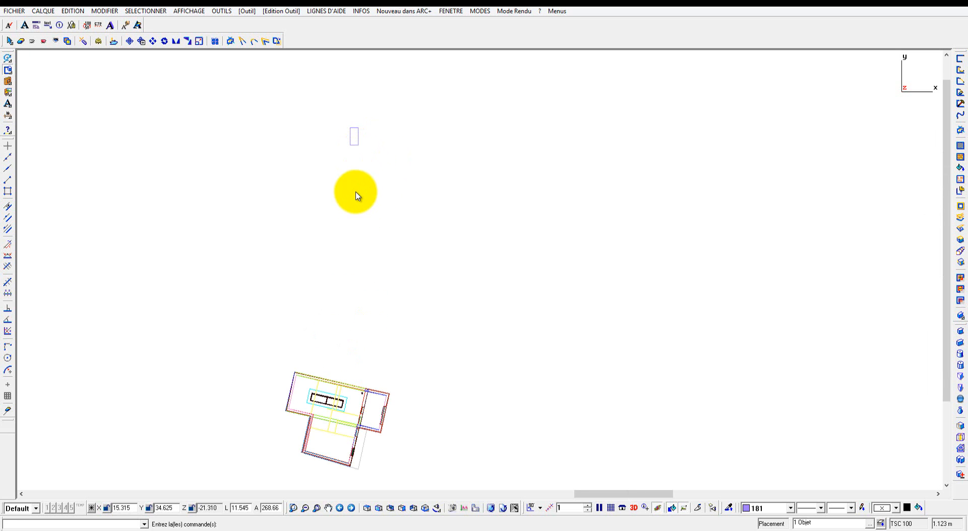
Select the new rectangle, switch to the combined modelling and rendering layout in plan view, and aim the render camera at the ground-floor door.
left_click(356, 140)
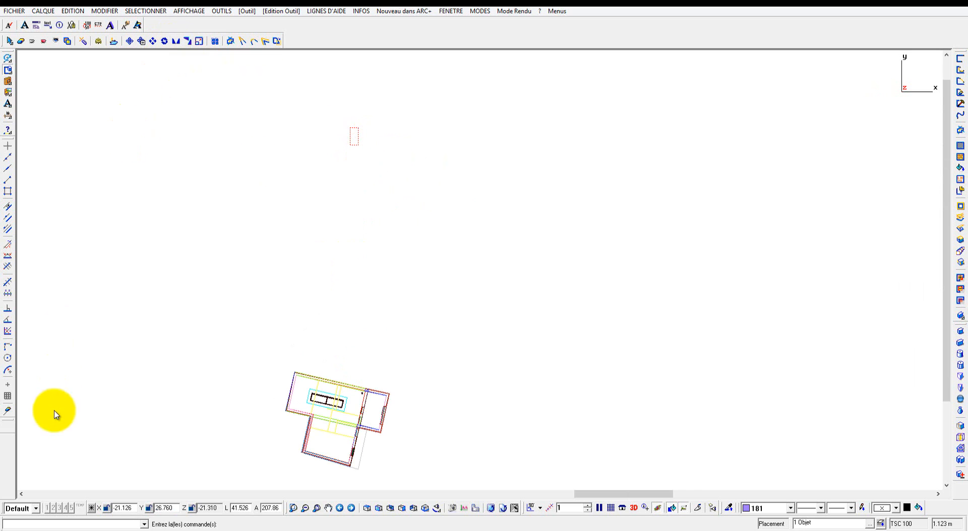
left_click(31, 508)
left_click(29, 483)
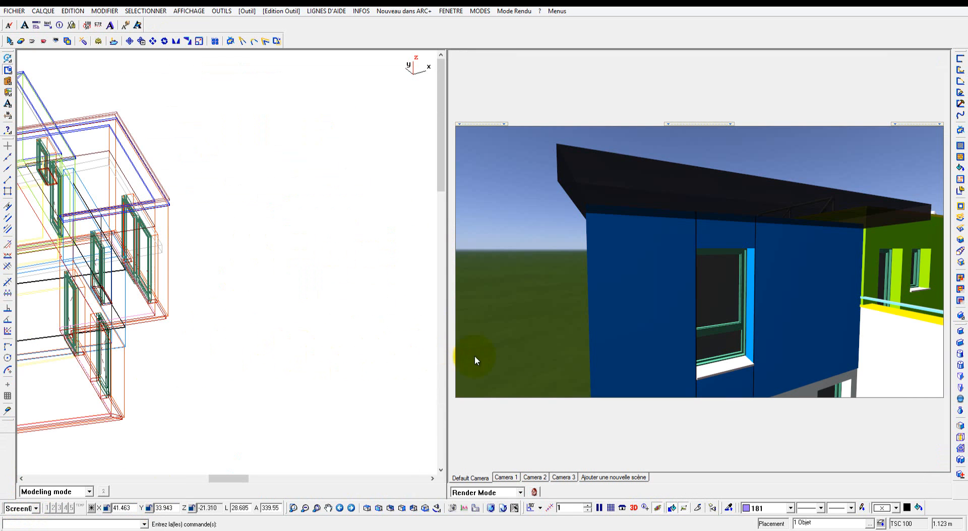
left_click_drag(474, 356, 644, 325)
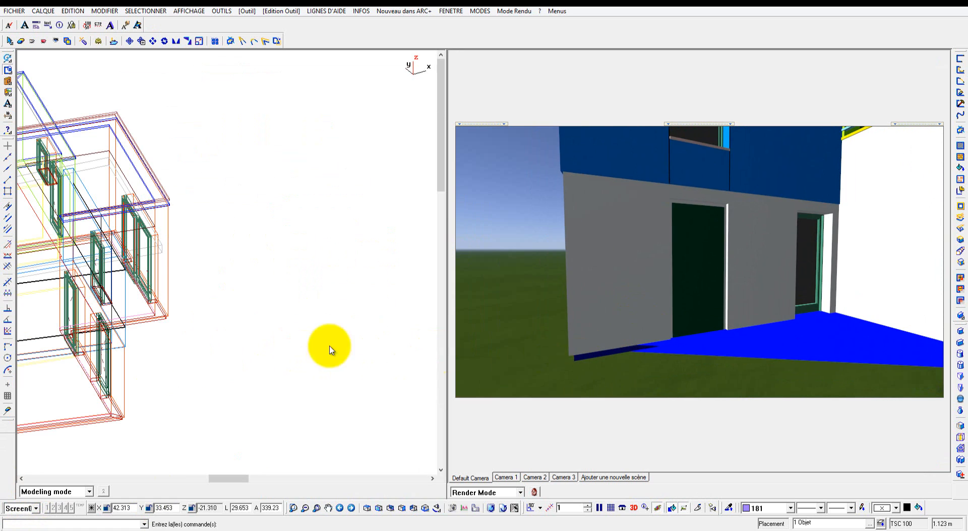
middle_click_drag(170, 353, 257, 345)
scroll(256, 345, "down", 8)
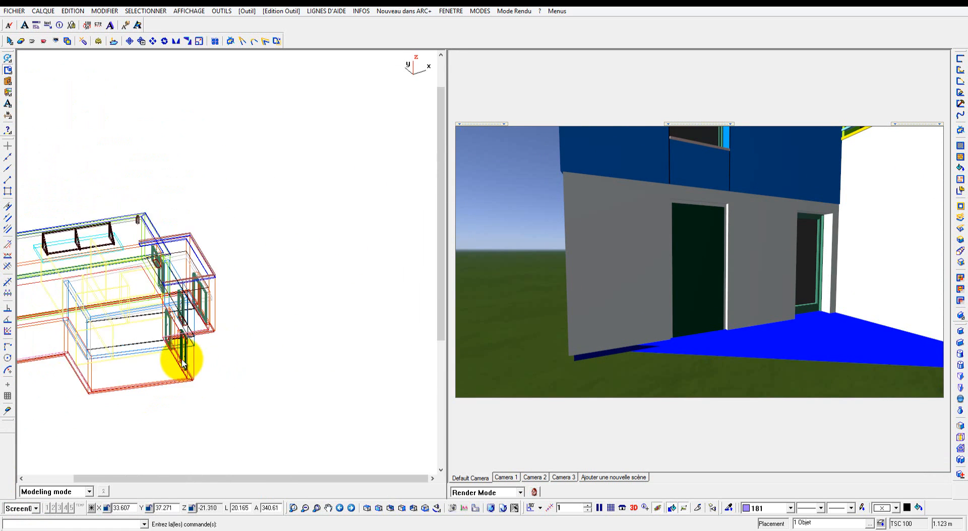
left_click(367, 507)
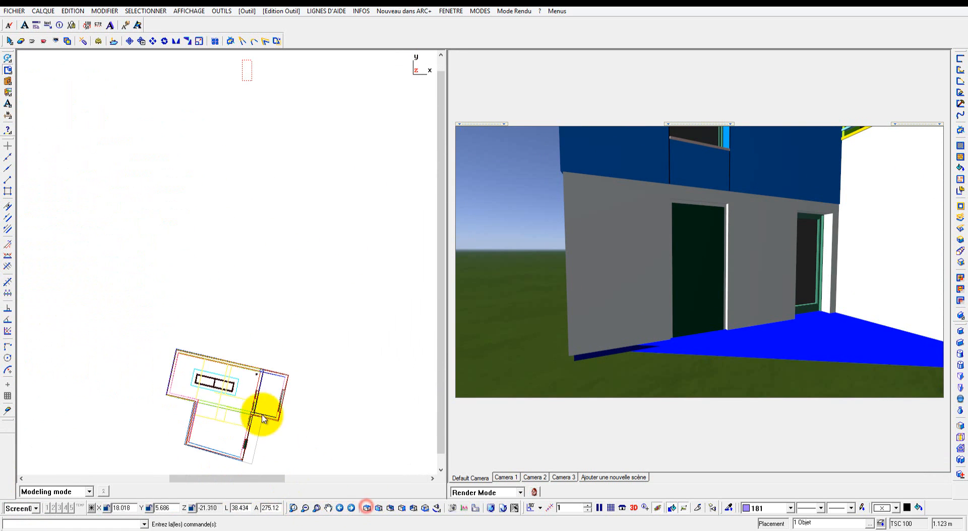
Start a three-point alignment of the rectangle and define its origin frame from three of the rectangle's corners.
left_click(187, 42)
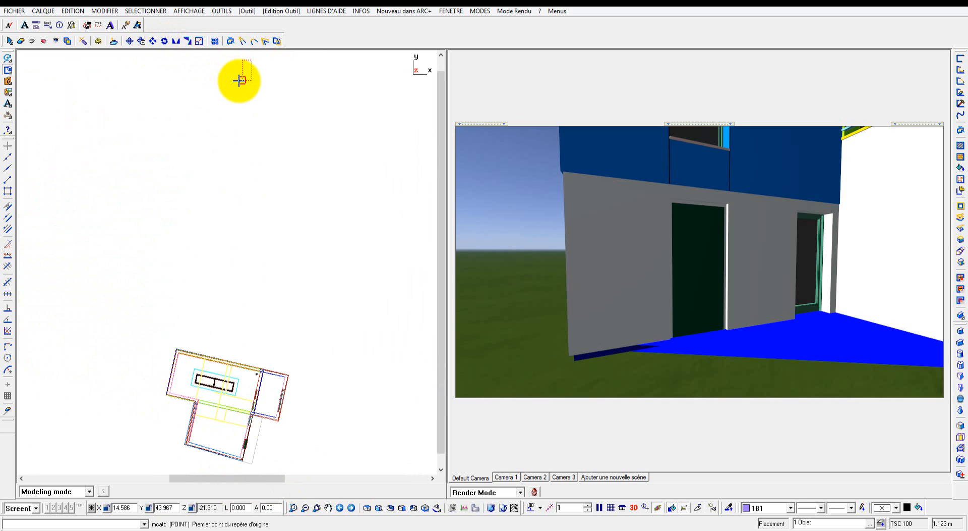
left_click(242, 60)
left_click(252, 60)
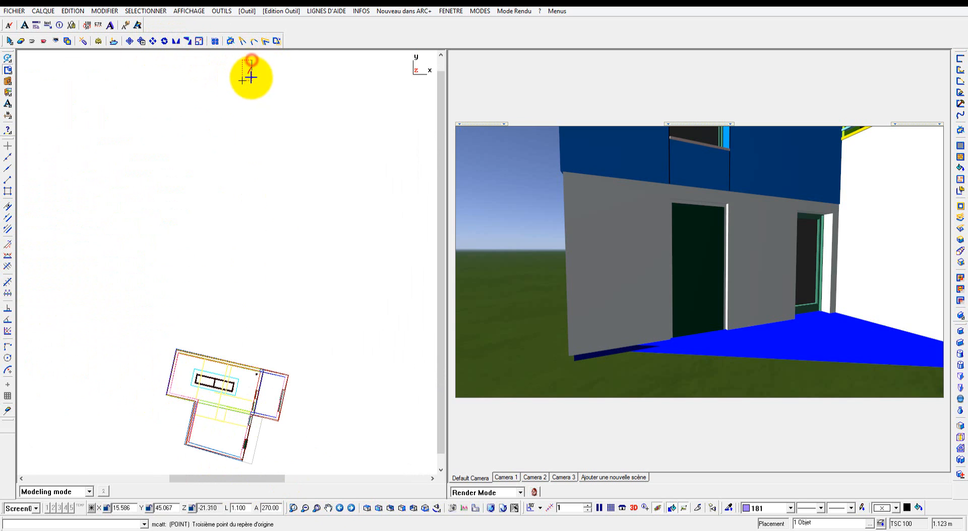
left_click(252, 81)
Define the destination frame from two upper corners and one lower corner of the ground-floor door opening, and move the rectangle there without copying.
middle_click_drag(265, 435, 269, 326)
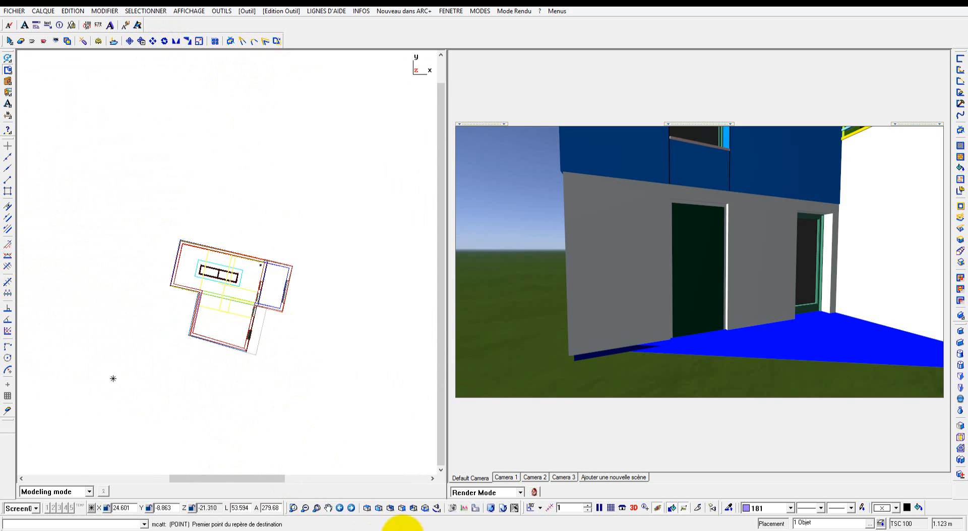
left_click(426, 511)
middle_click_drag(356, 300, 259, 320)
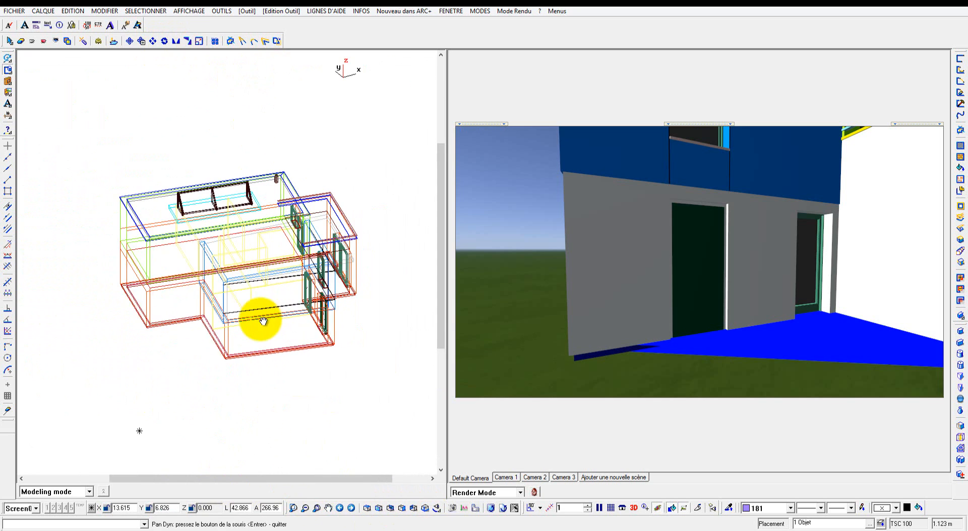
scroll(308, 291, "up", 5)
scroll(308, 291, "up", 6)
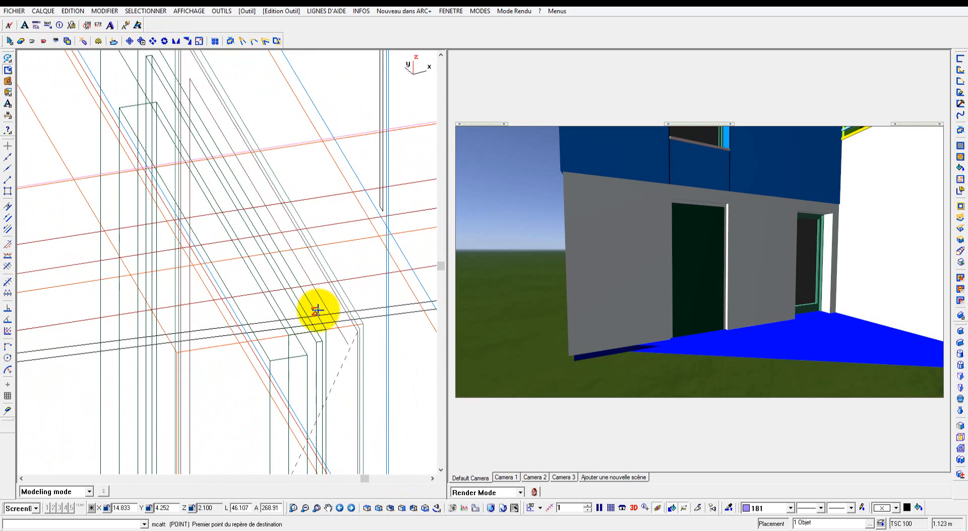
scroll(255, 307, "up", 5)
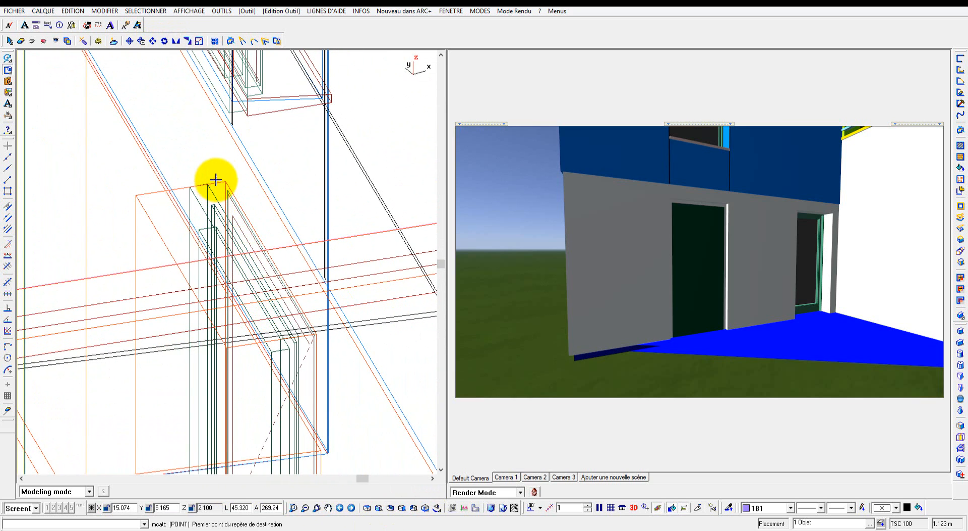
scroll(328, 346, "up", 3)
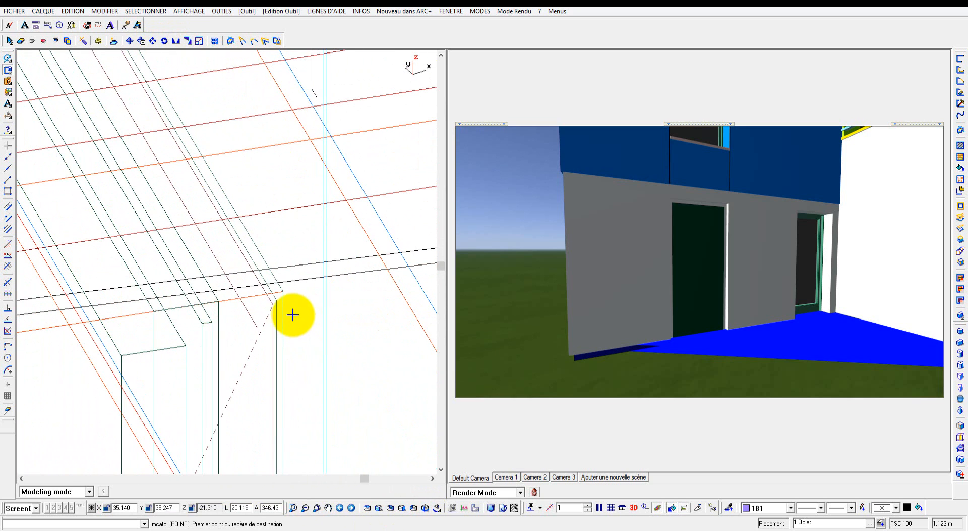
left_click(284, 292)
scroll(253, 216, "down", 3)
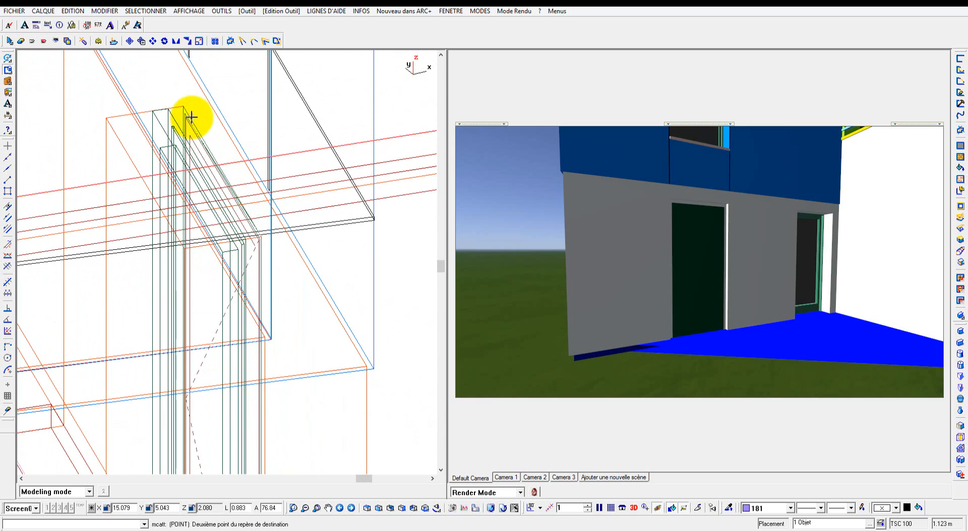
left_click(184, 104)
scroll(193, 218, "up", 4)
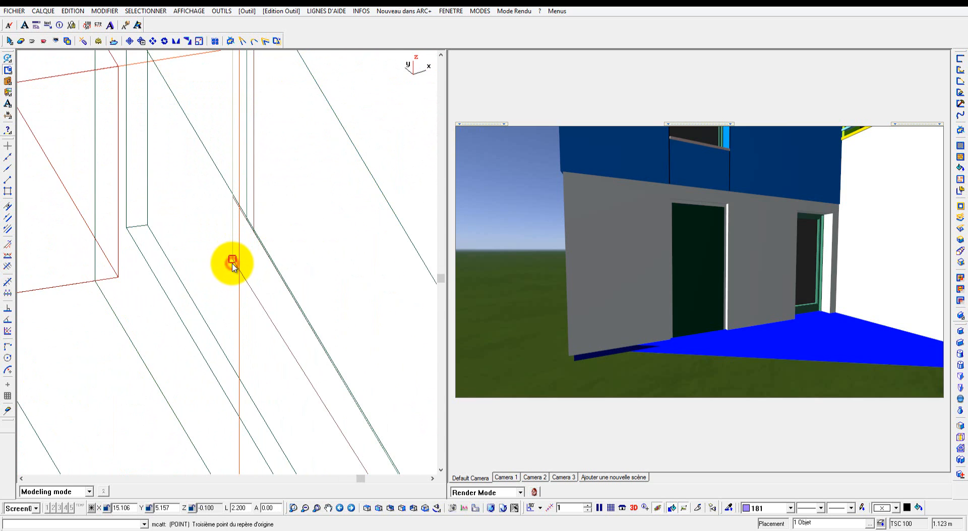
left_click(233, 264)
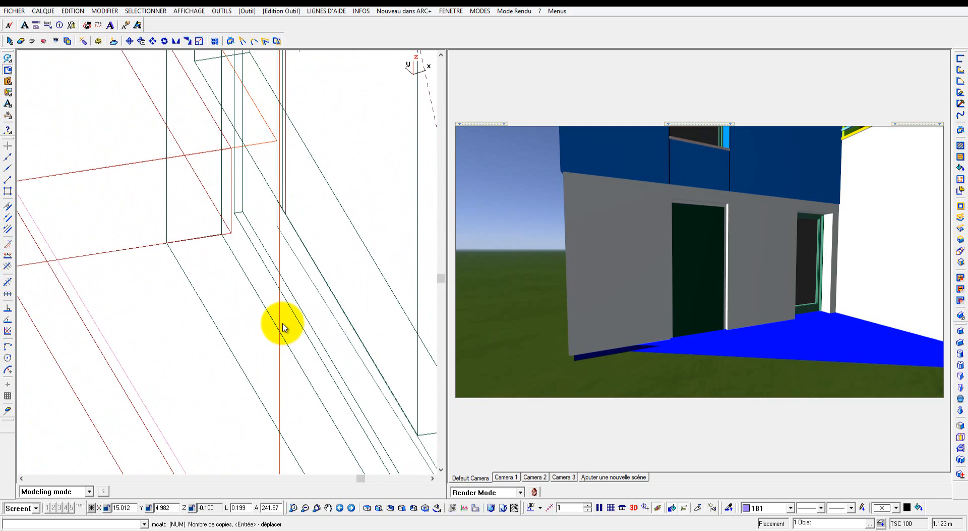
key("Return")
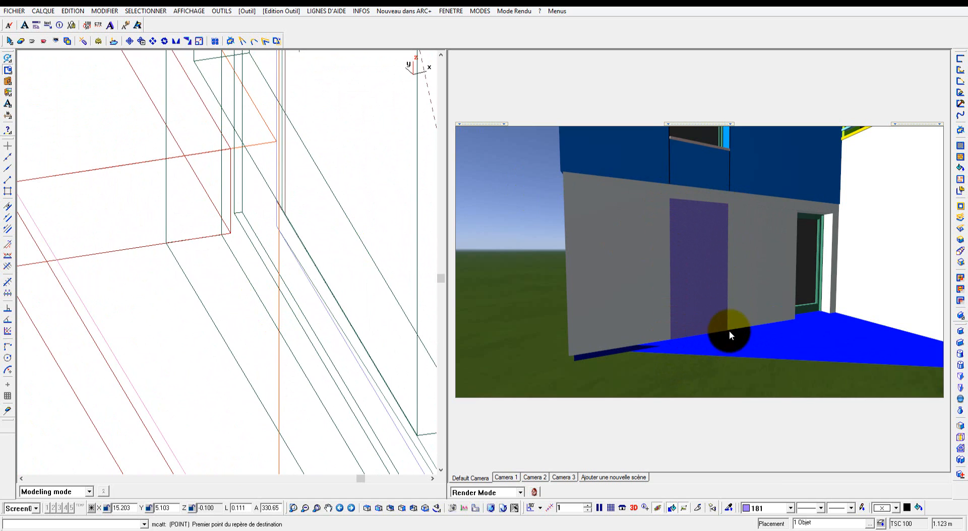
scroll(288, 295, "down", 5)
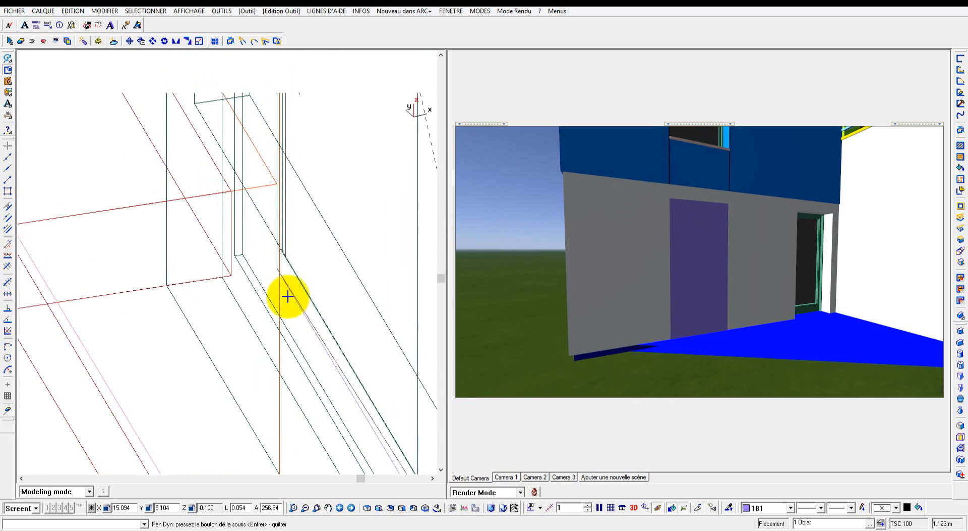
scroll(333, 282, "down", 4)
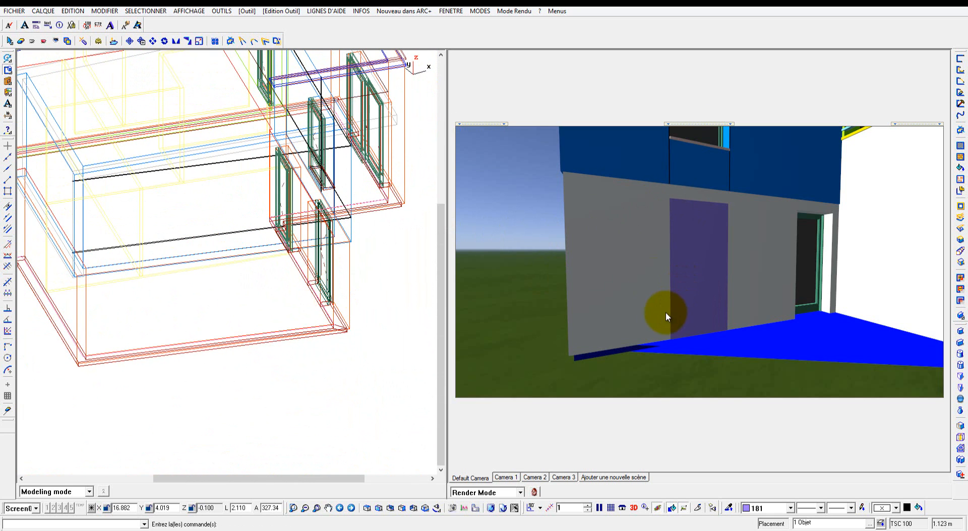
Save the house file and switch to the maq_render file to show the updated houses.
left_click(15, 10)
left_click(25, 60)
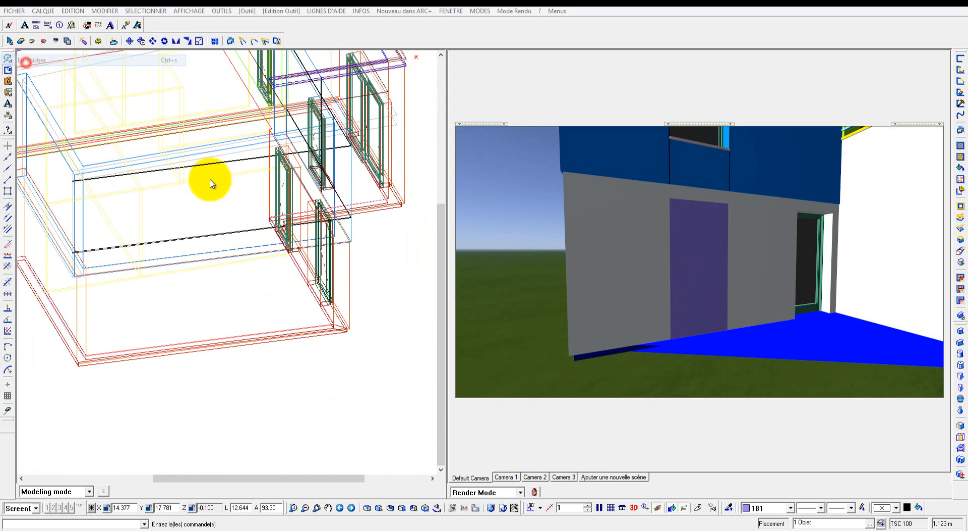
mouse_move(427, 525)
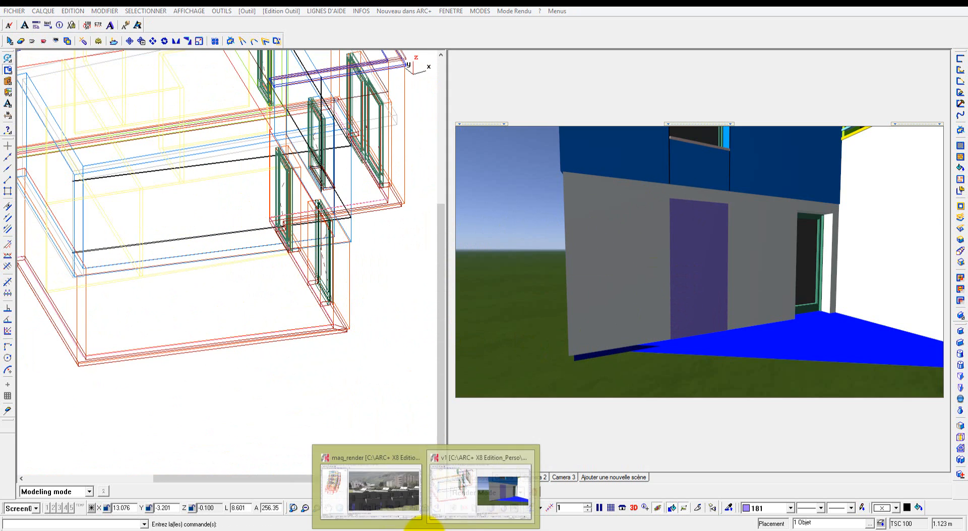
left_click(406, 509)
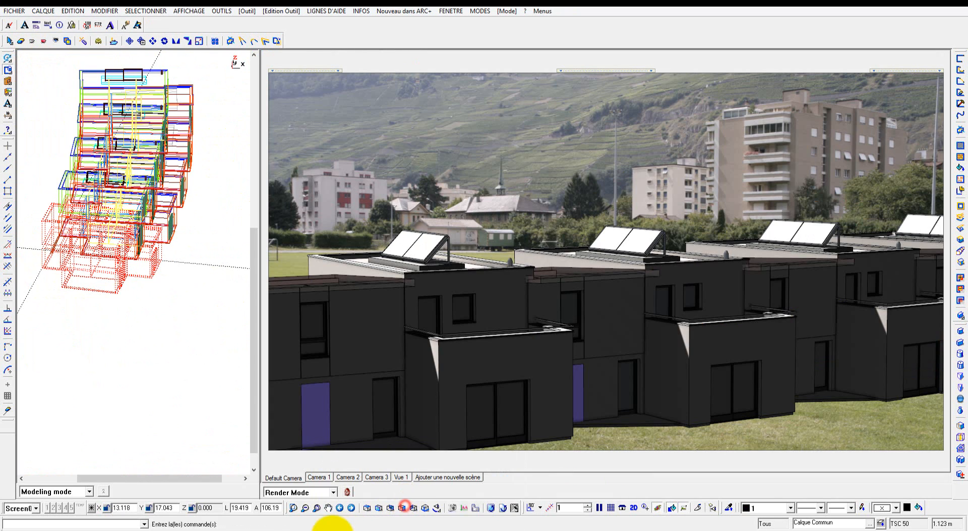
left_click(503, 508)
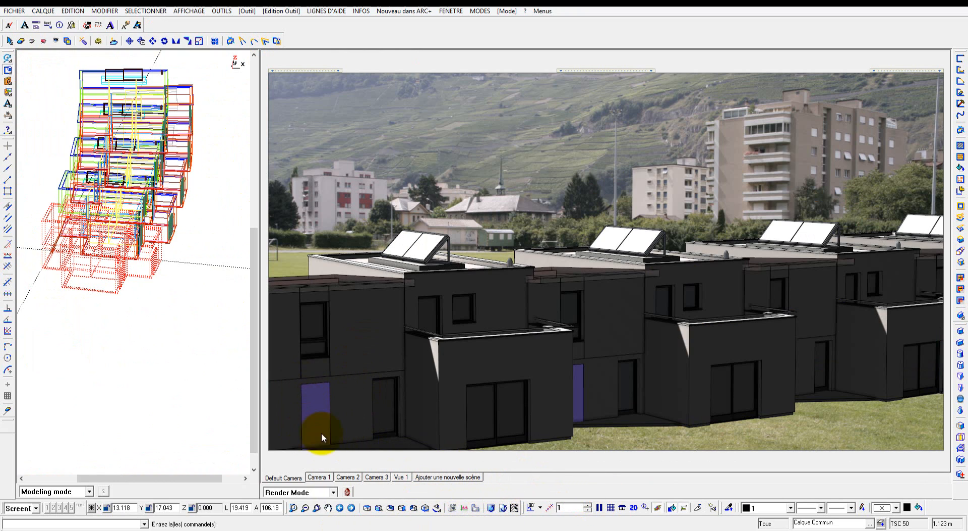
middle_click_drag(148, 292, 146, 323)
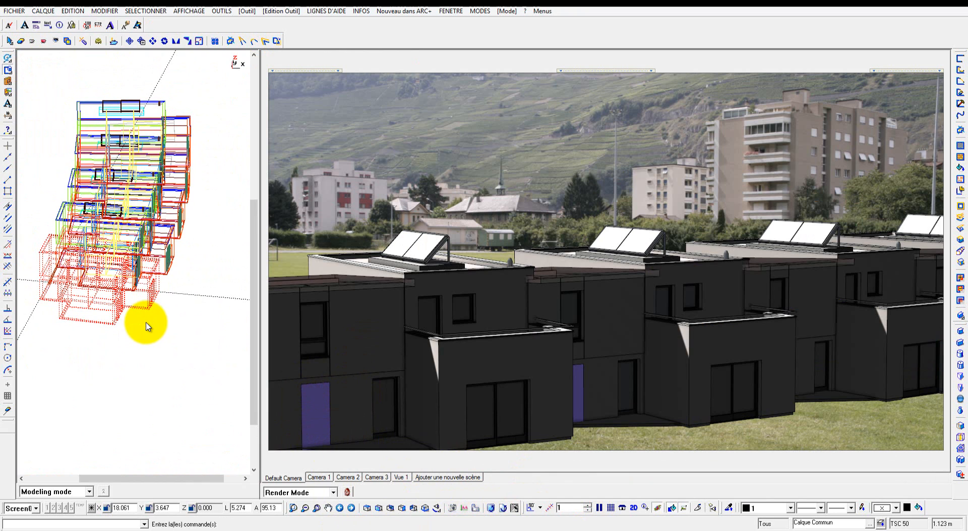
scroll(146, 321, "down", 2)
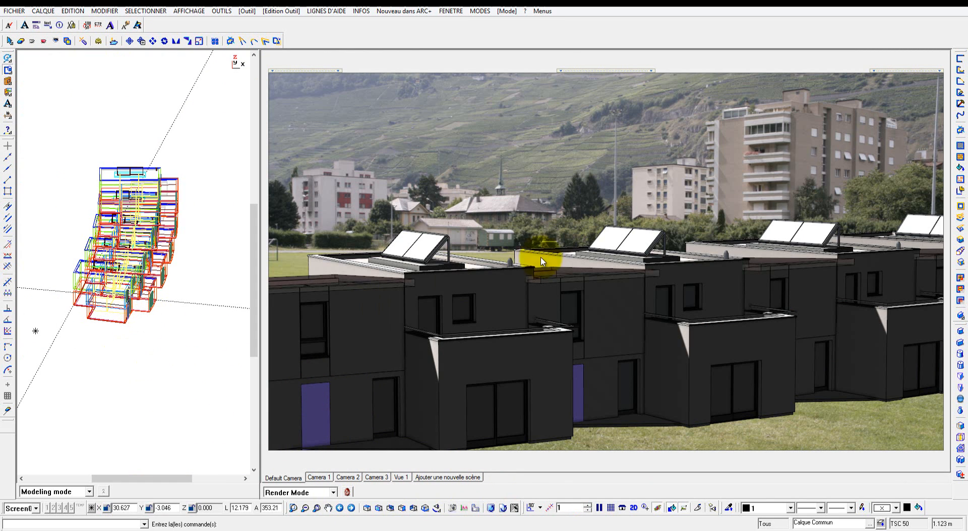
Show the materials of the Lotissement library and switch the screen layout to Render.
left_click(559, 80)
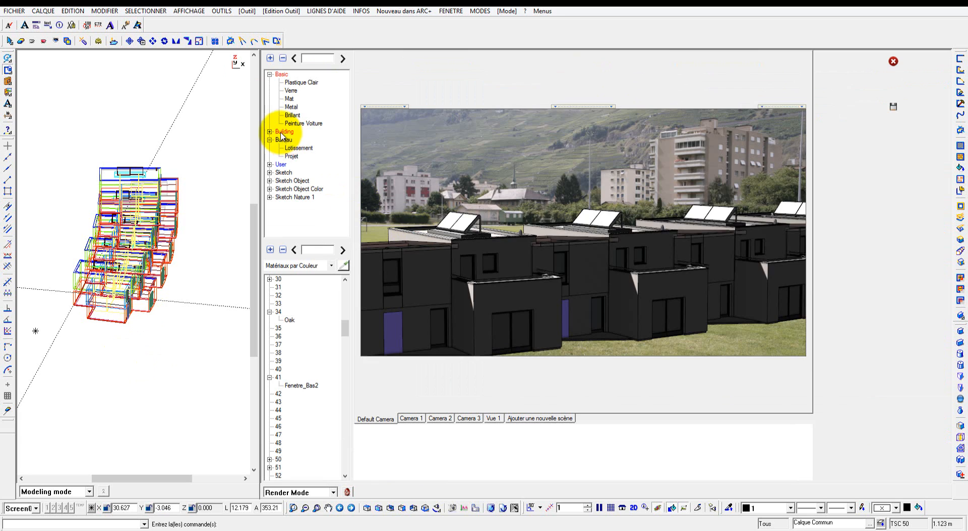
right_click(294, 147)
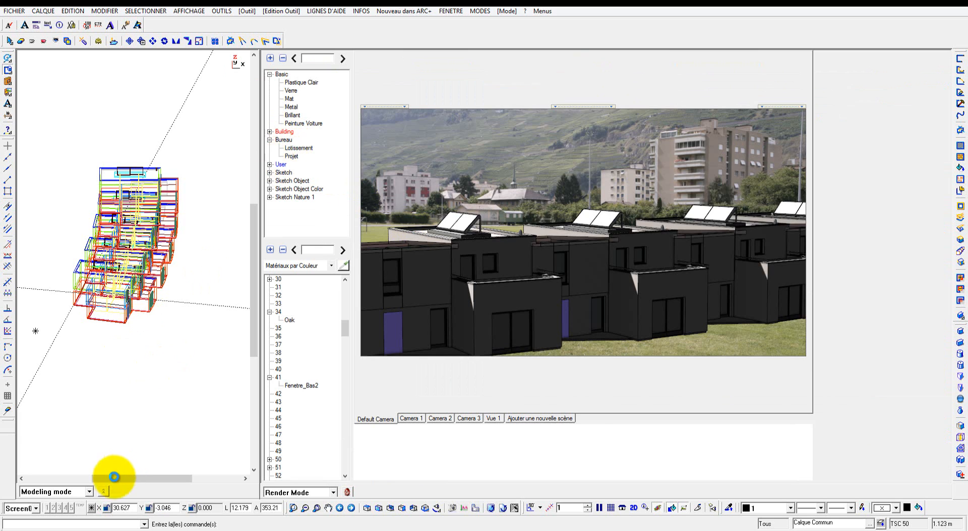
left_click(23, 508)
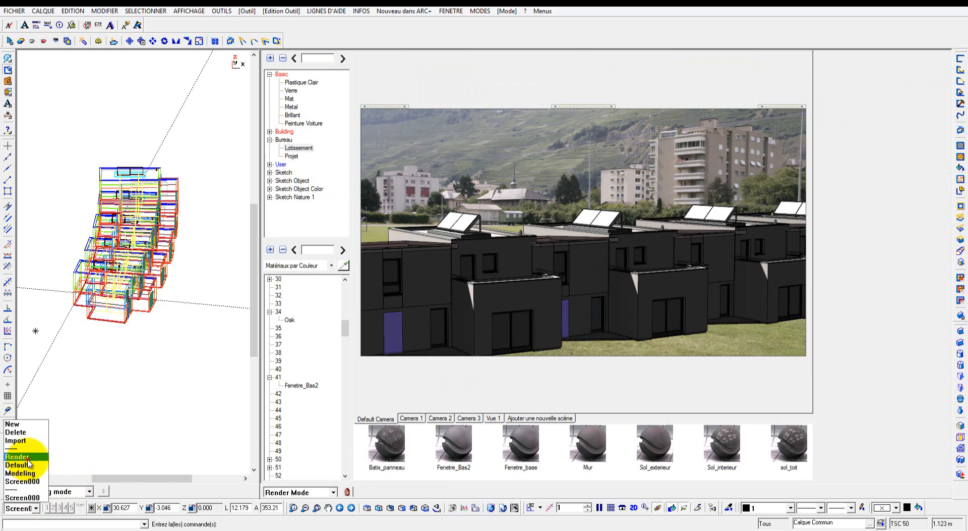
left_click(35, 457)
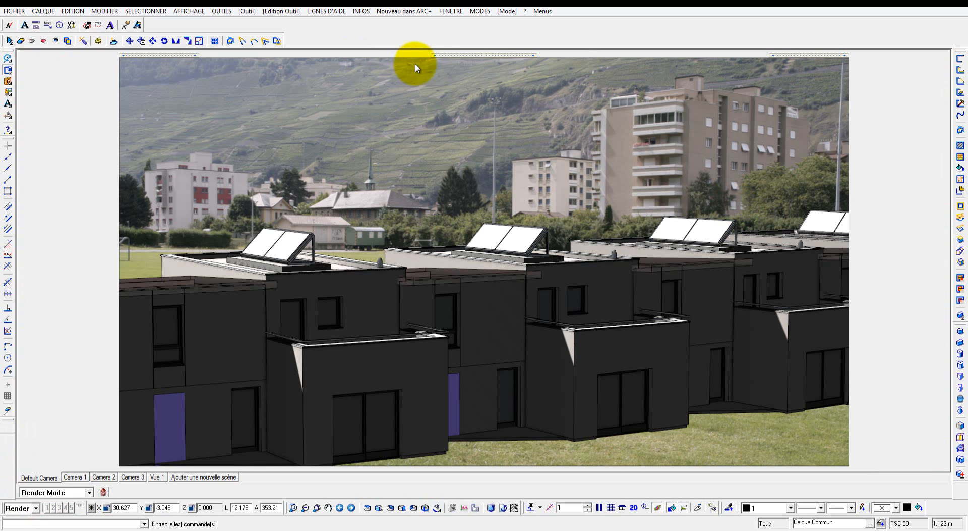
Create a new material in the Lotissement library and set its appearance to an image.
left_click(444, 66)
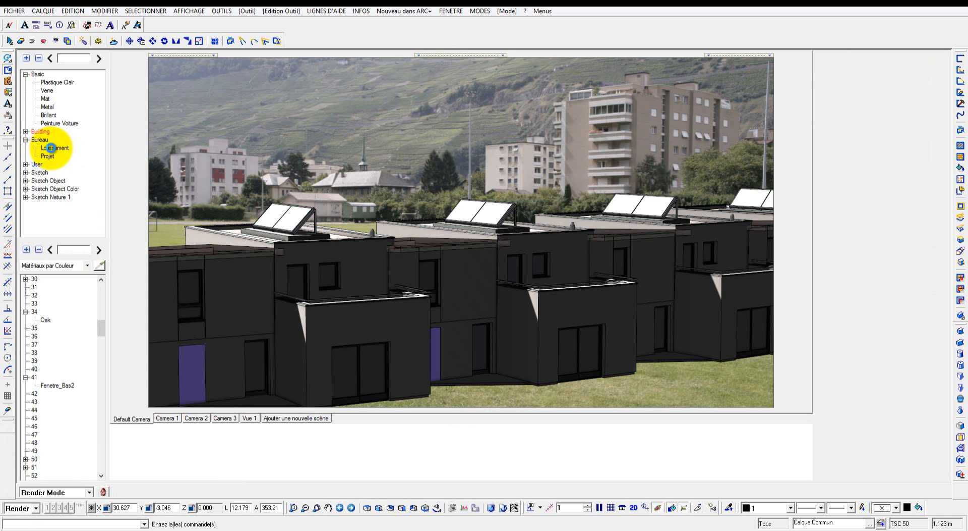
right_click(53, 147)
left_click(91, 155)
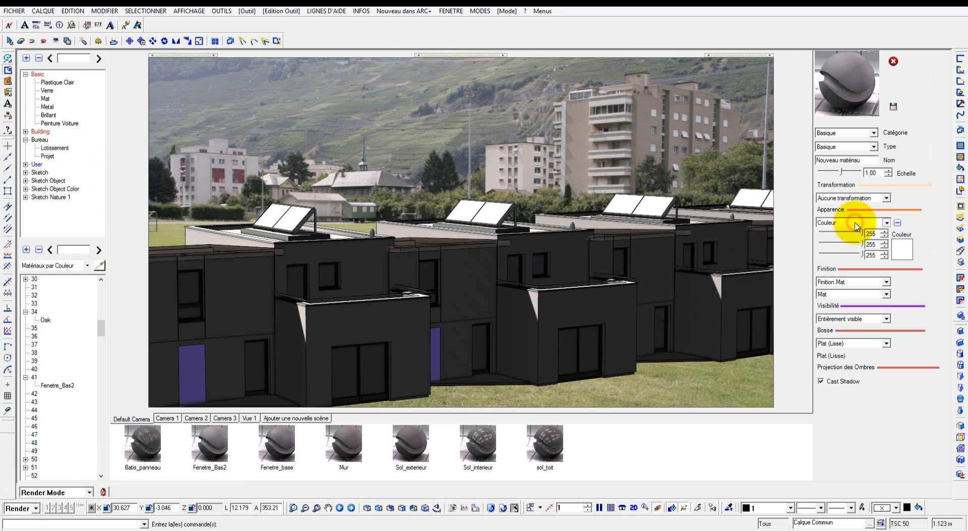
left_click(855, 222)
left_click(844, 239)
left_click(835, 253)
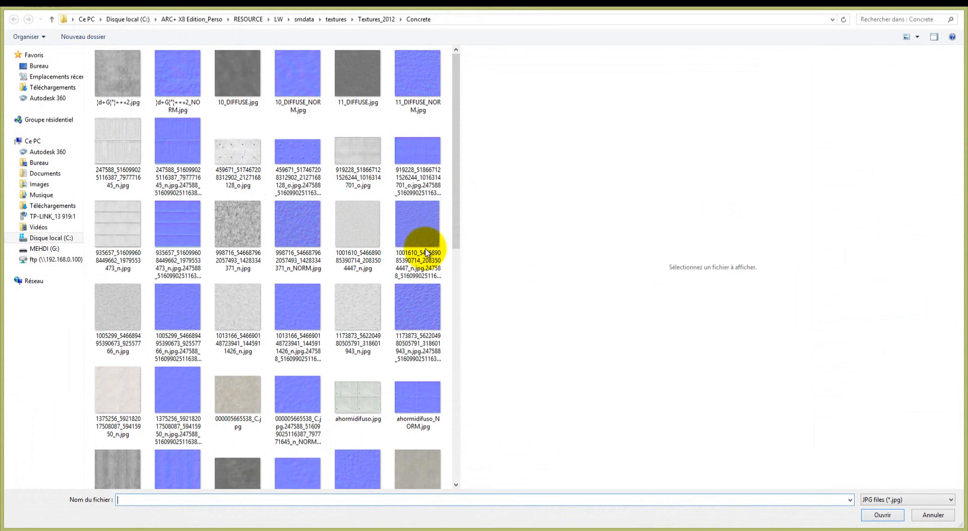
Browse for the image in the Portes folder under Textures_2012, general.
left_click(336, 19)
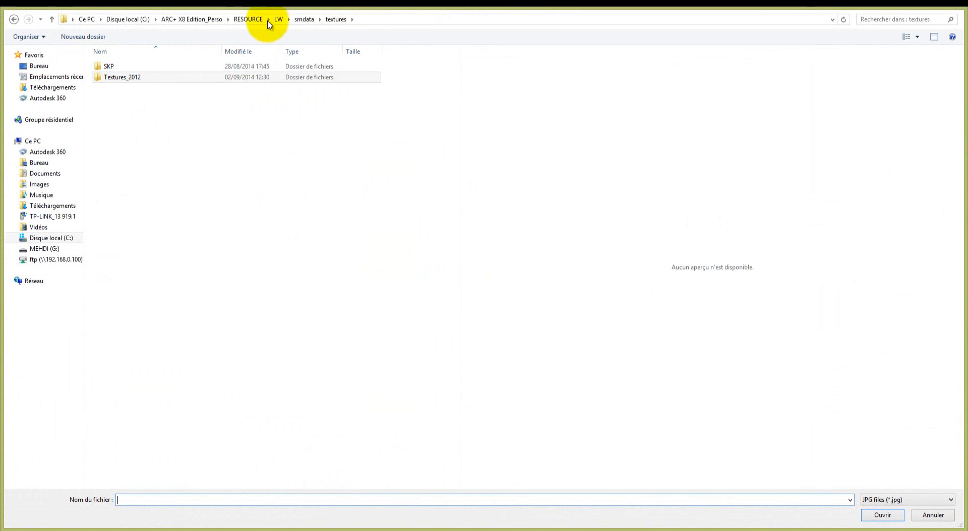
double_click(157, 78)
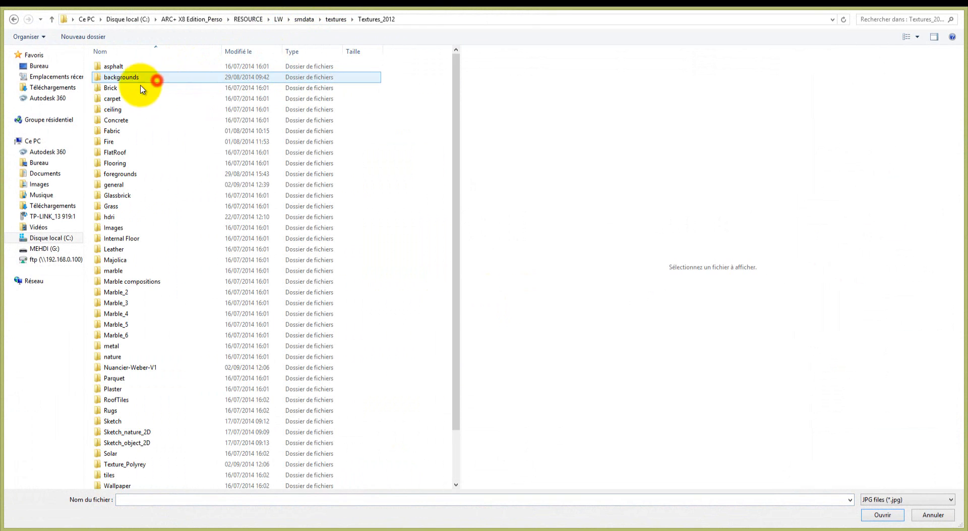
double_click(129, 185)
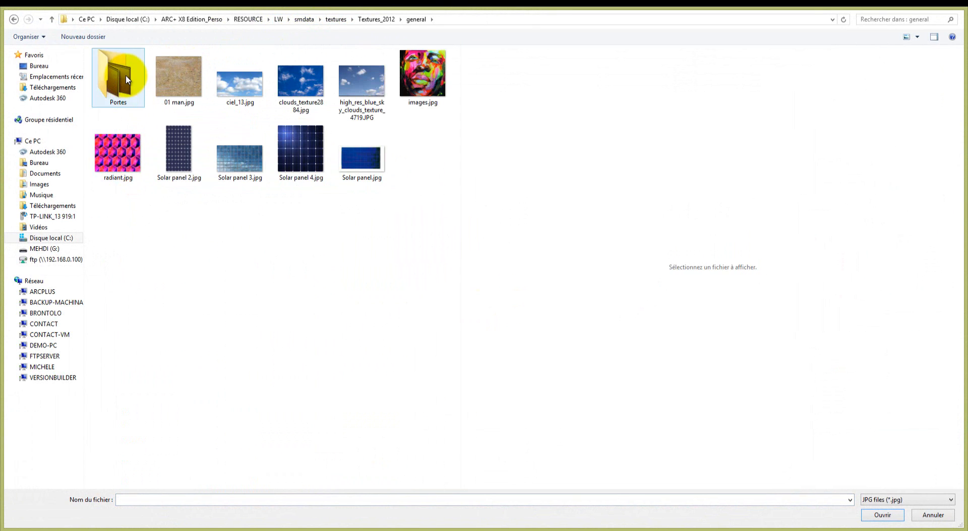
double_click(126, 79)
Compare the door images defendius1.jpg and TEST_PORTE.jpg, and view defendius1.jpg at full size to examine its margins.
left_click(184, 96)
left_click(133, 157)
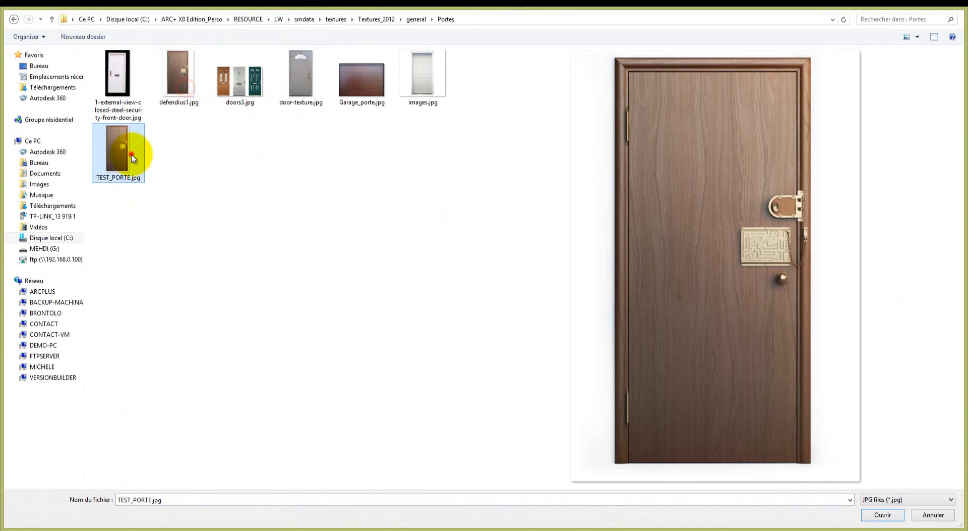
left_click(169, 99)
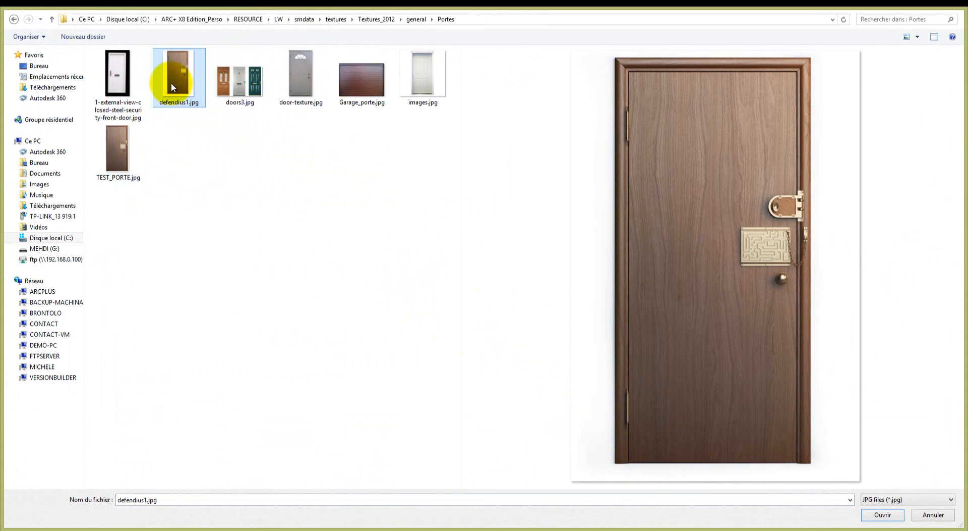
left_click(180, 78)
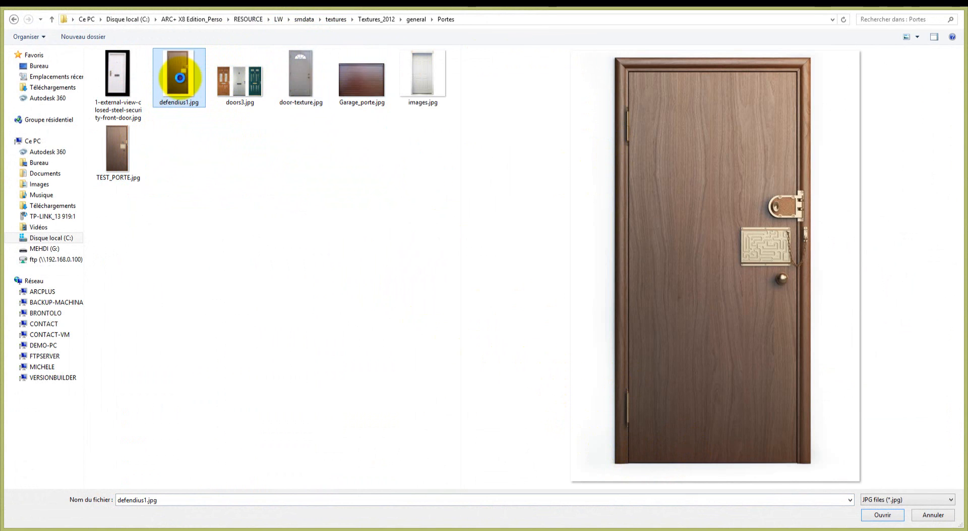
right_click(180, 78)
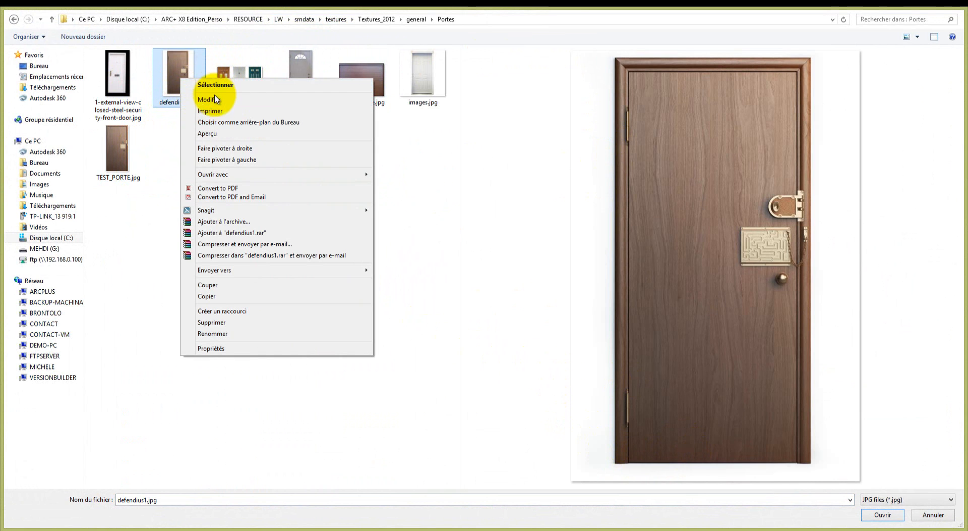
left_click(216, 133)
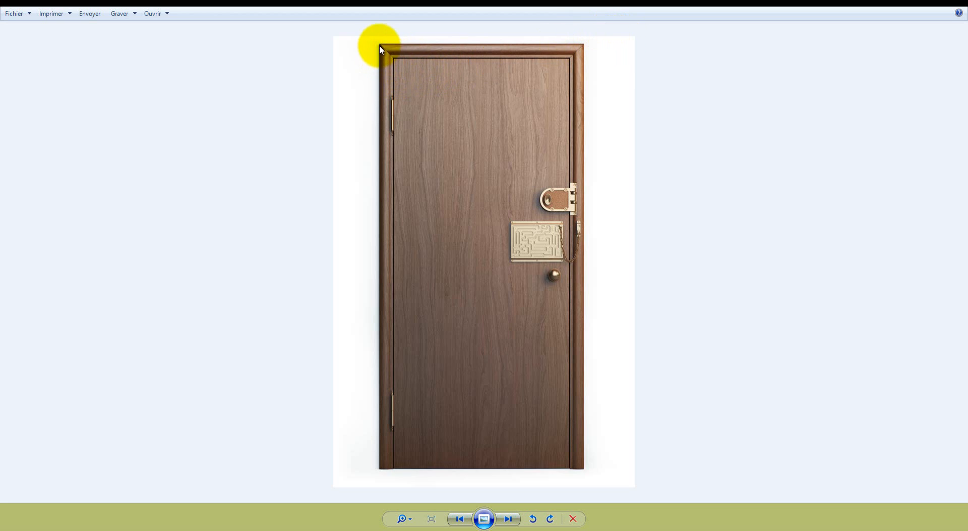
Close the image preview and load TEST_PORTE.jpg as the new material's texture.
left_click(948, 6)
left_click(127, 165)
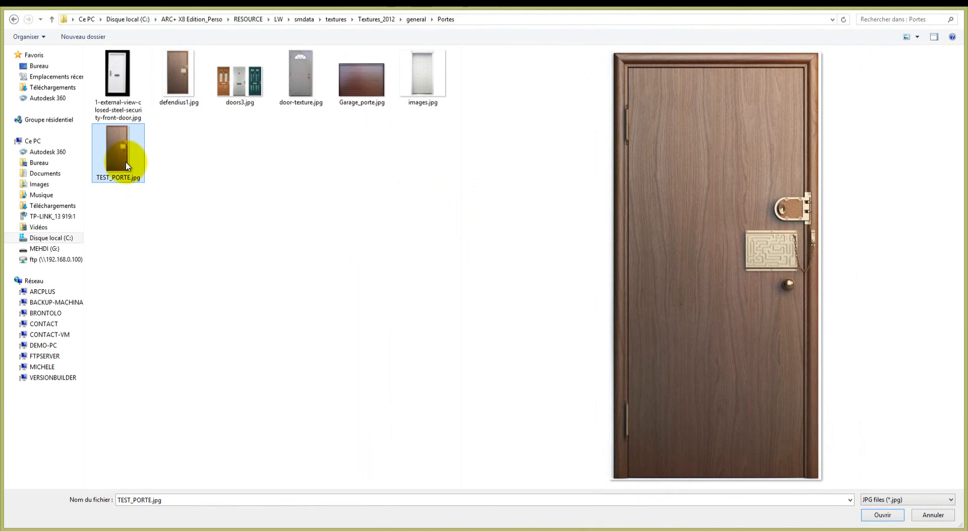
double_click(127, 163)
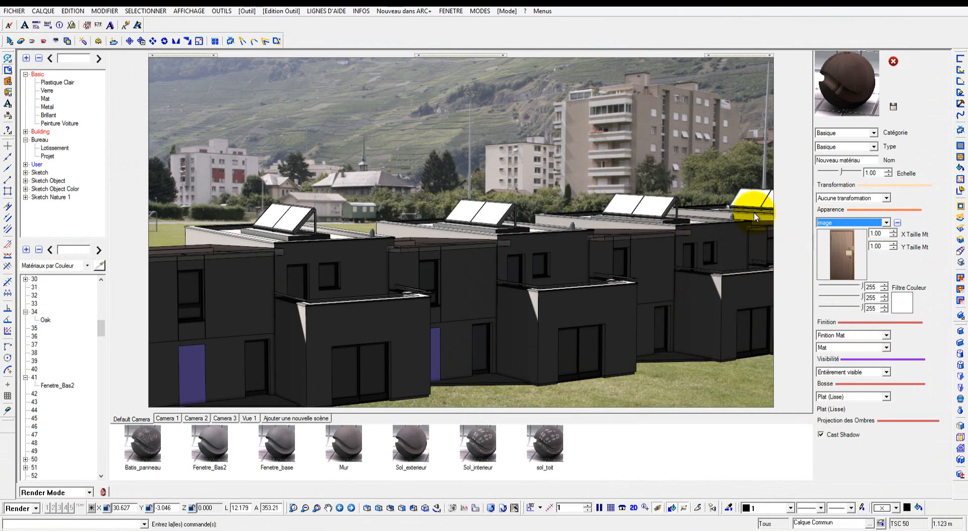
Save the new door material to the Lotissement library and apply it to the ground-floor door panel.
left_click(892, 110)
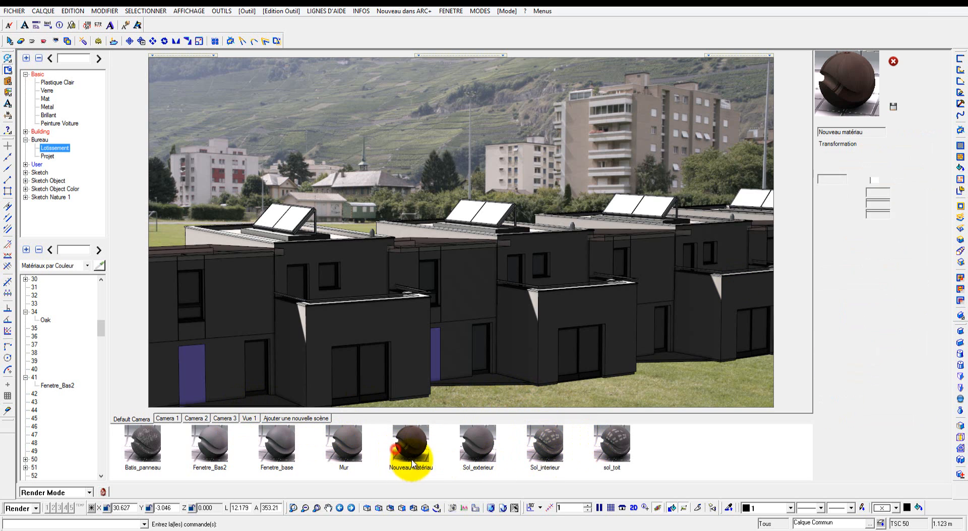
left_click_drag(411, 449, 190, 374)
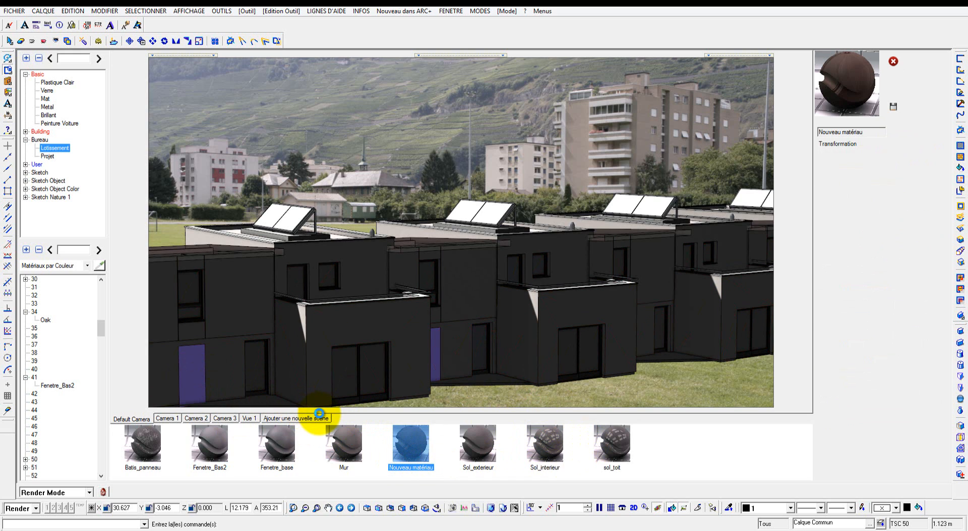
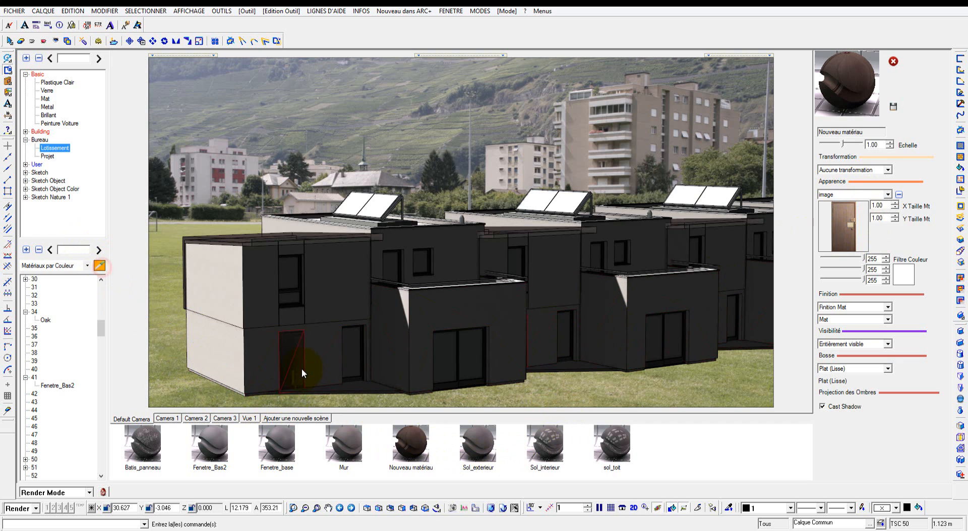
Pick the material on the first house's door panel, enable image transformations with Retourner for it, and save the material.
left_click(409, 439)
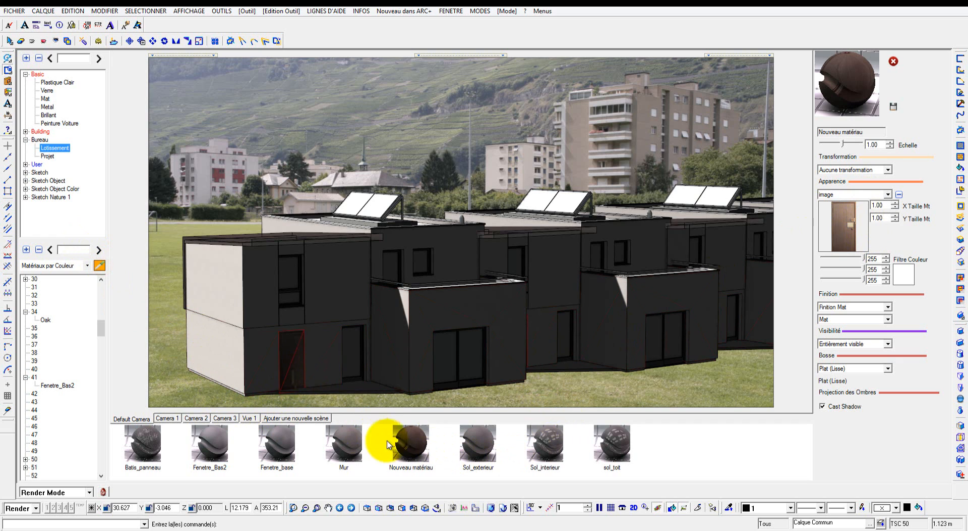
left_click(295, 361)
left_click(870, 170)
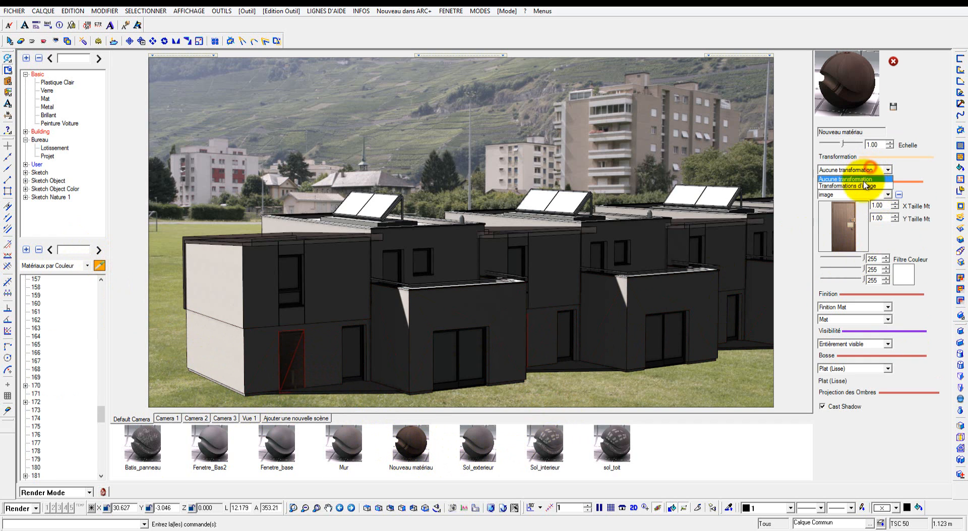
left_click(865, 185)
left_click(888, 193)
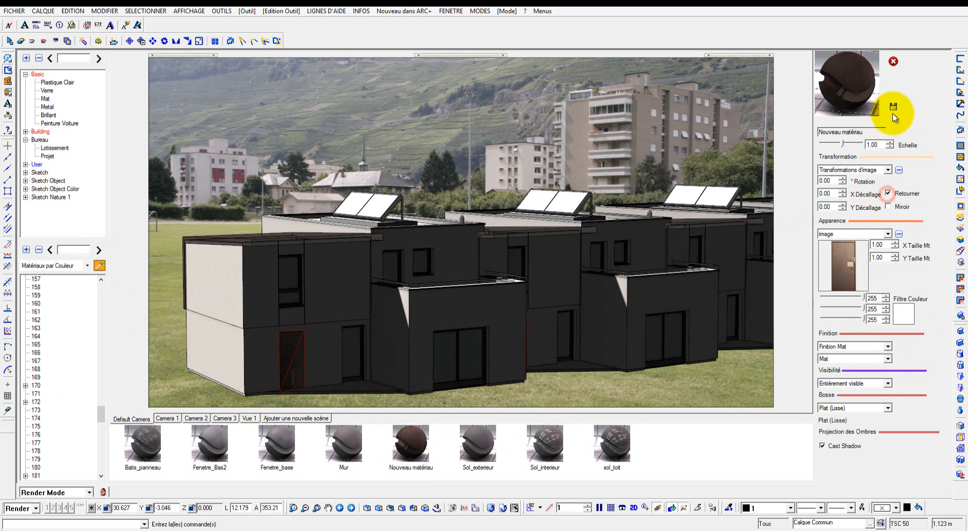
left_click(893, 111)
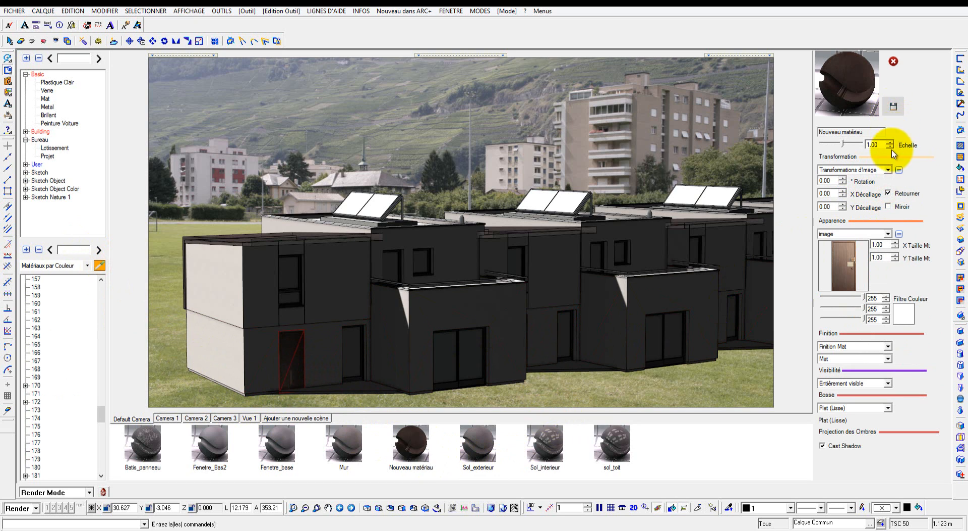
Try the door texture with Miroir alone, and turn Retourner back on with it, saving the material after each change.
left_click(889, 193)
left_click(888, 207)
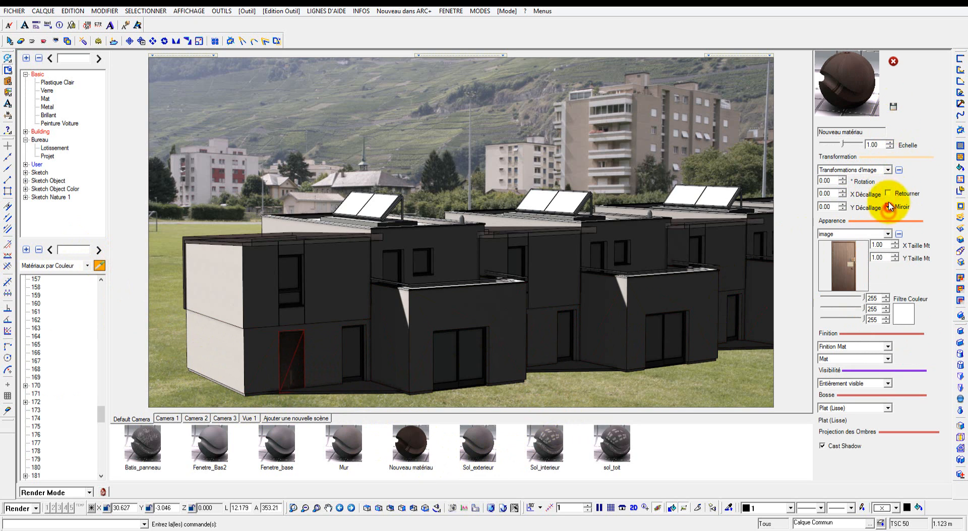
left_click(893, 110)
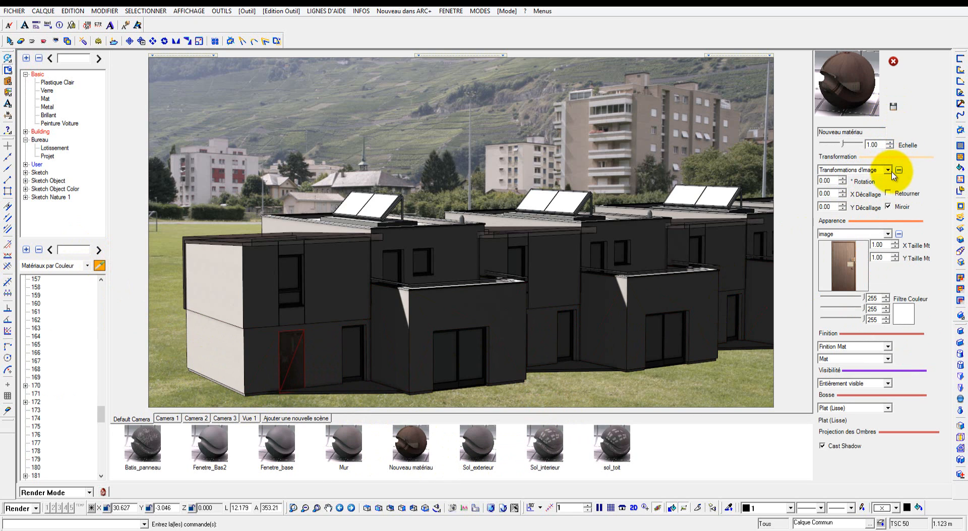
left_click(888, 193)
left_click(893, 109)
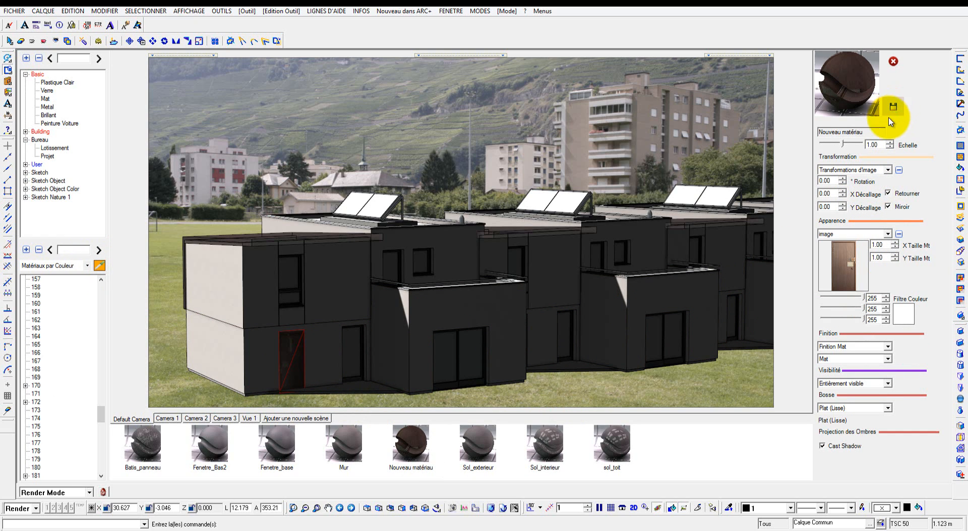
Set the door texture's rotation to 90 degrees.
double_click(833, 180)
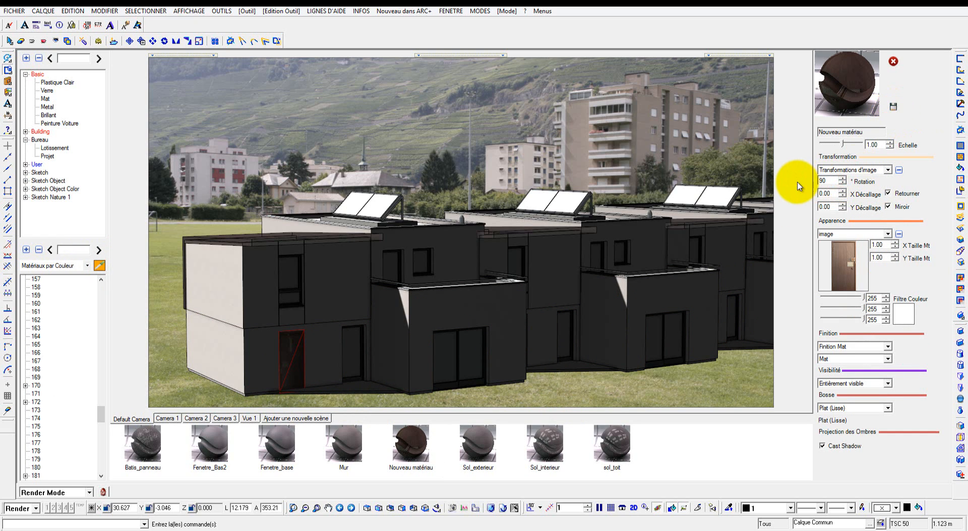
type("90")
key("Return")
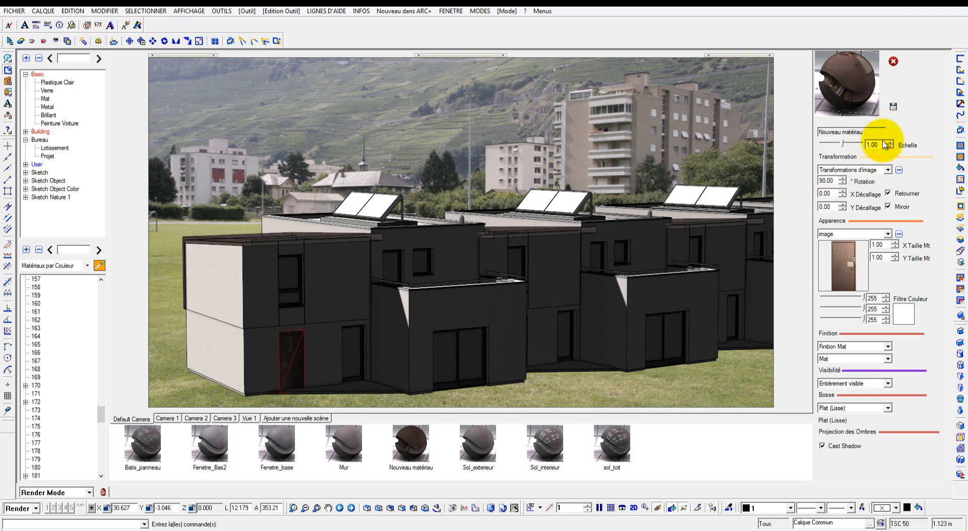
Save the door material with the 90-degree texture rotation and inspect the door panels along the row of houses.
left_click(894, 109)
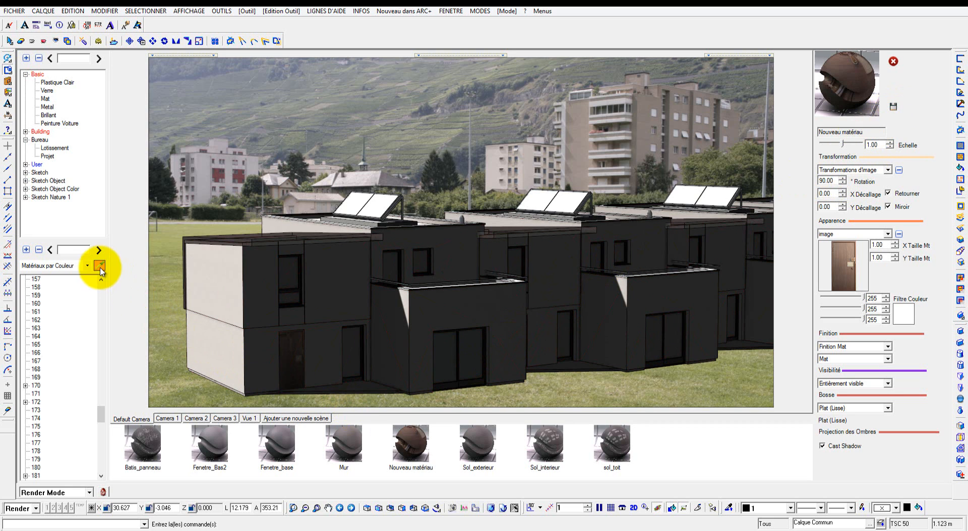
left_click_drag(469, 337, 391, 347)
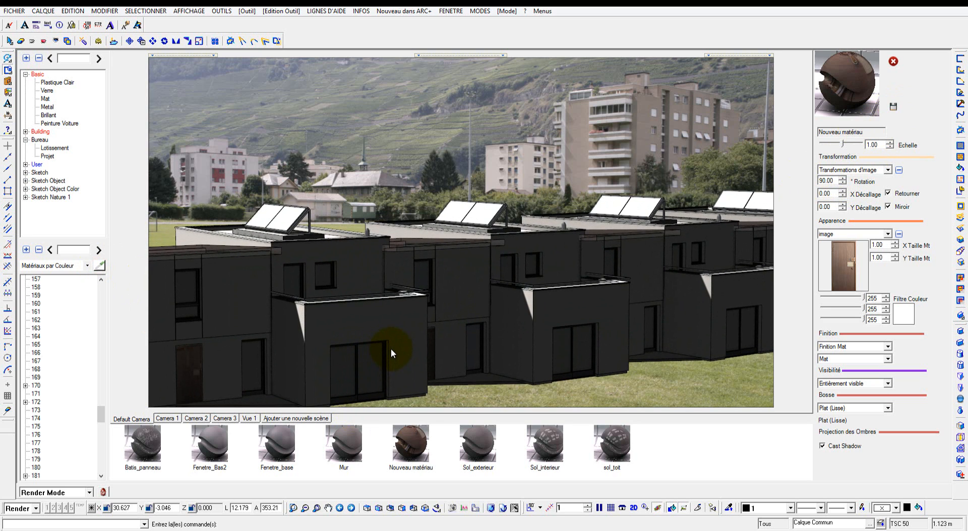
left_click_drag(392, 348, 312, 359)
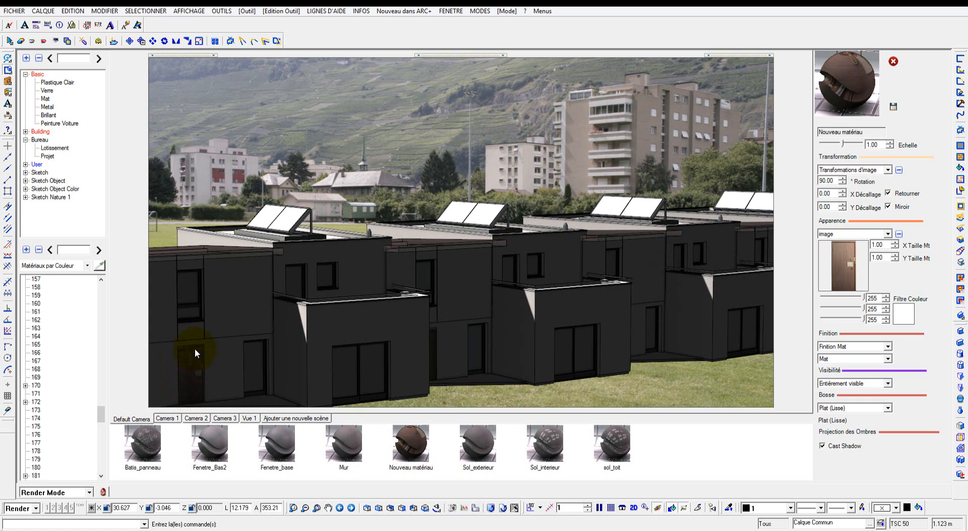
Switch to the Screen000 layout and open the front house's source file in a separate session.
left_click(19, 507)
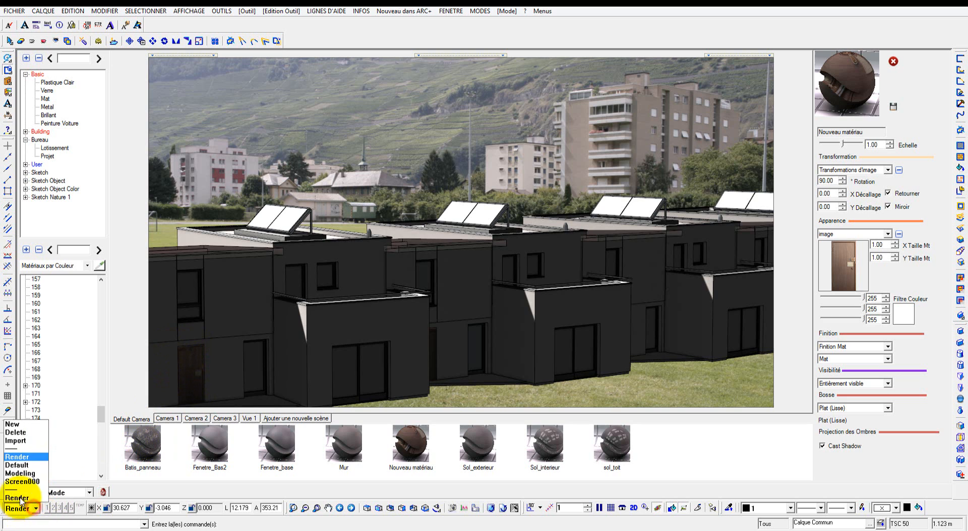
left_click(20, 481)
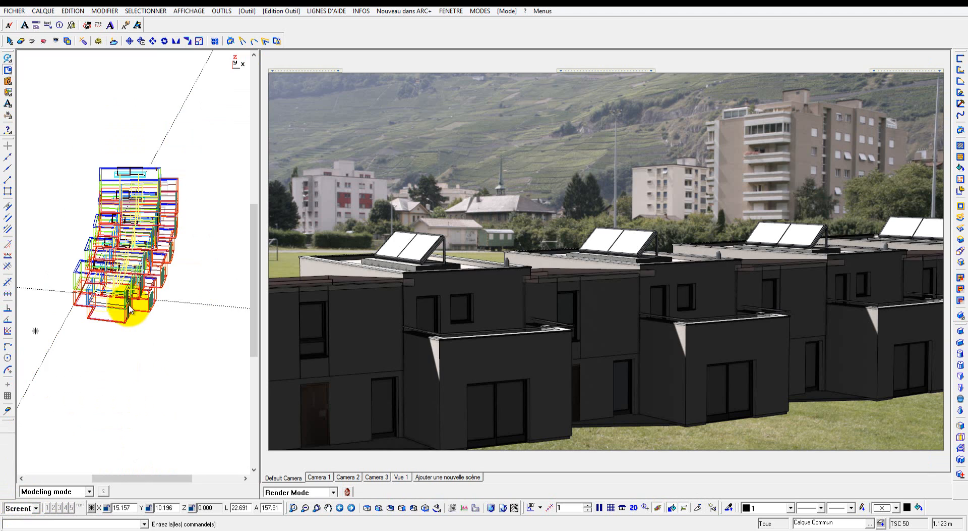
scroll(101, 267, "up", 5)
left_click(112, 252)
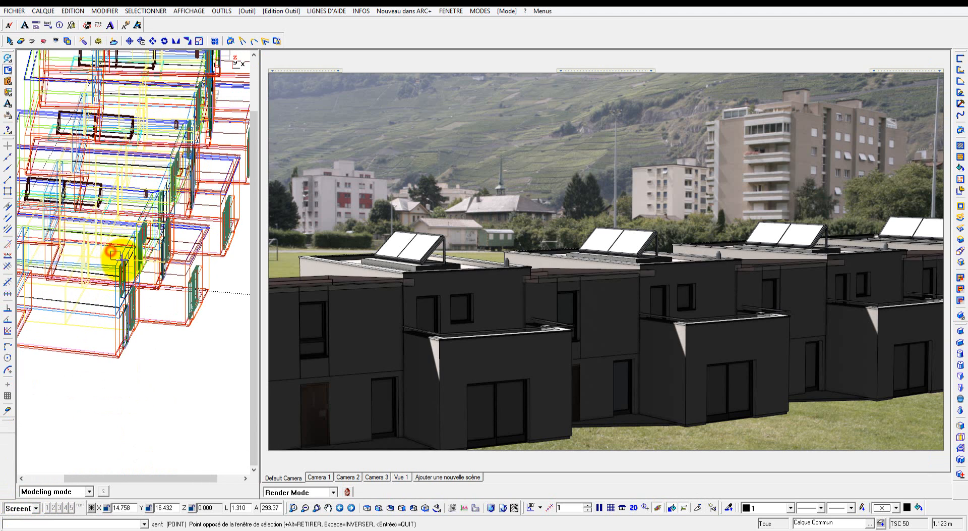
left_click(112, 266)
right_click(117, 267)
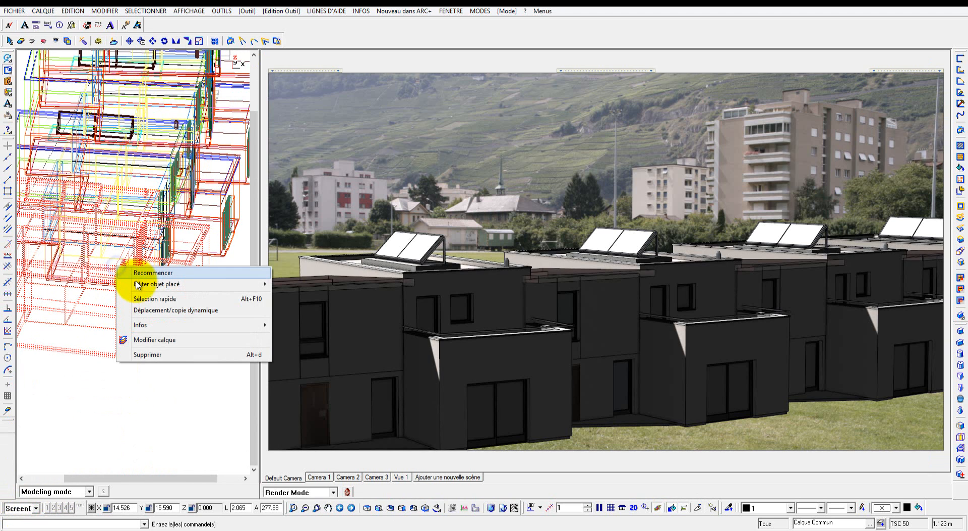
mouse_move(137, 285)
left_click(325, 290)
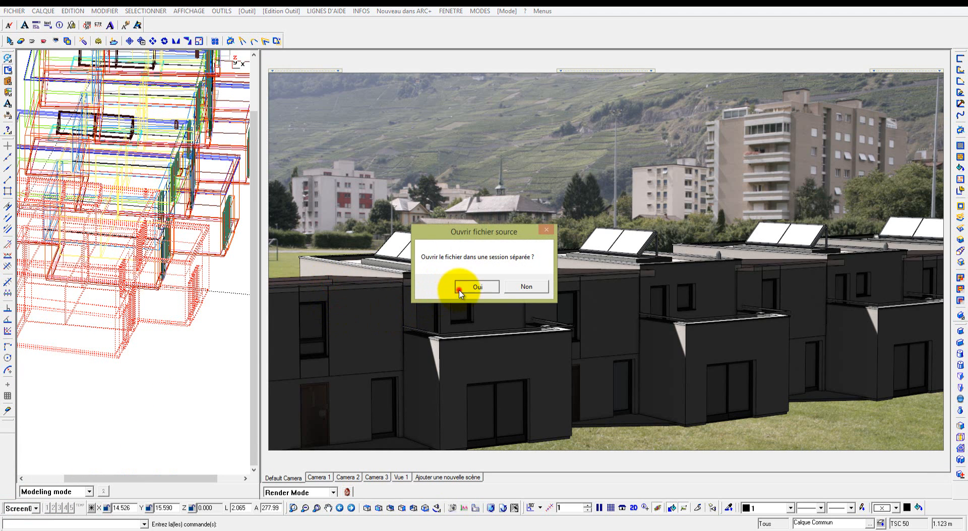
left_click(477, 287)
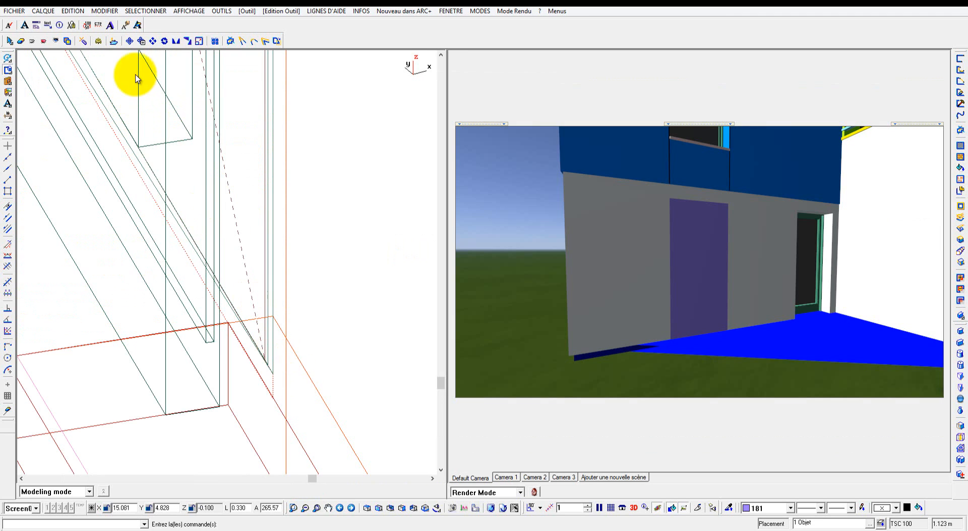
Move the ground-floor door panel slightly outward along the X axis and save the house file.
left_click(129, 41)
left_click(271, 397)
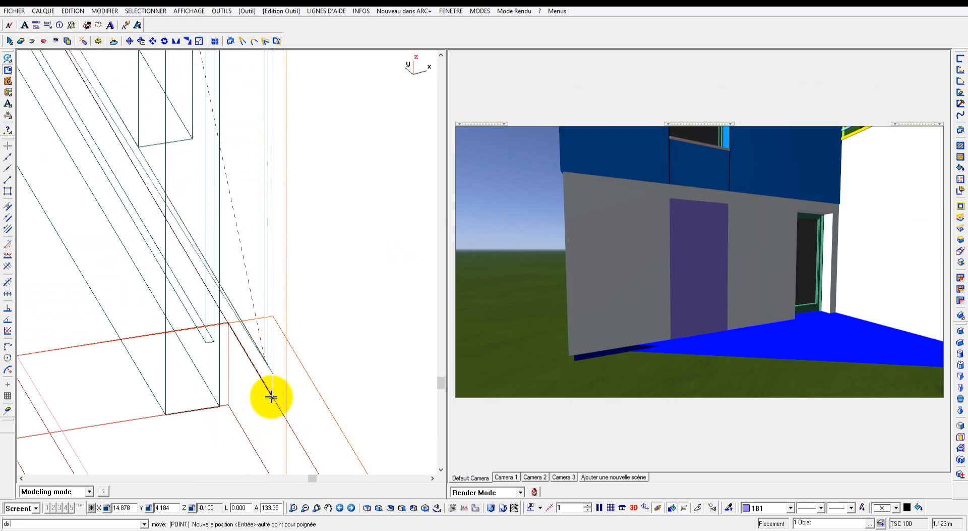
key("Return")
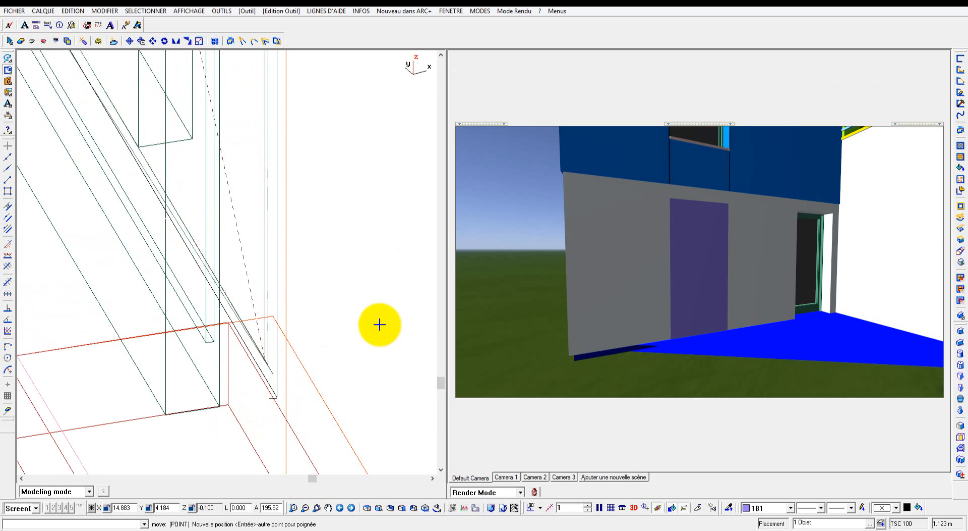
key("Escape")
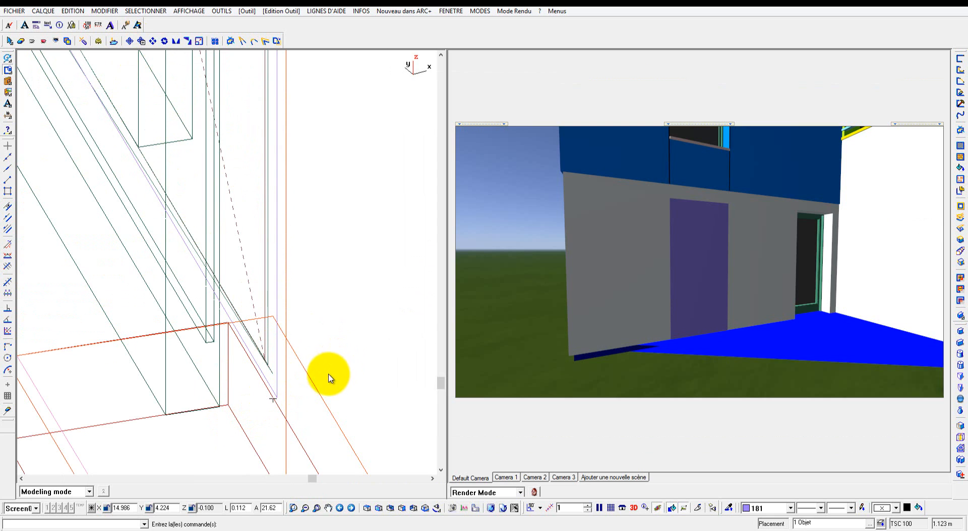
left_click(15, 11)
left_click(22, 59)
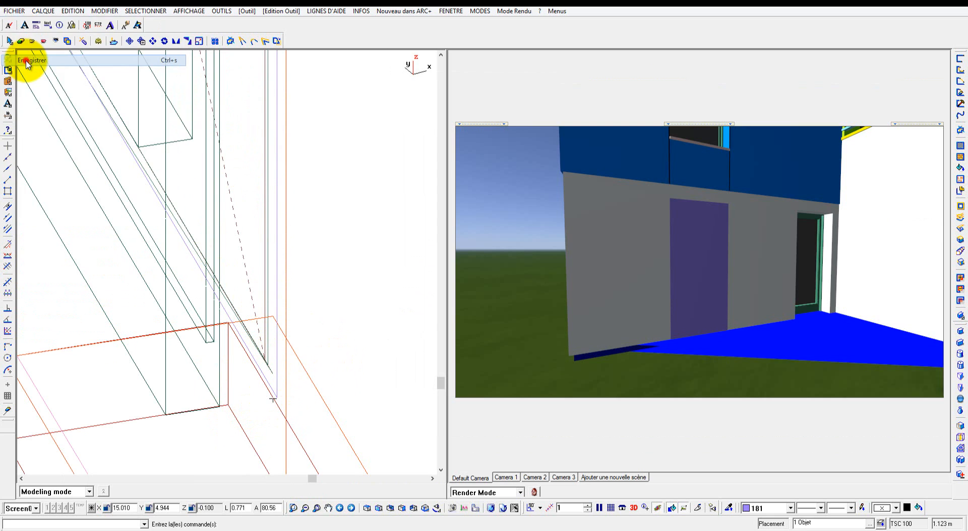
Switch to the maq_render model and refresh its render view to examine the moved door panel.
mouse_move(402, 521)
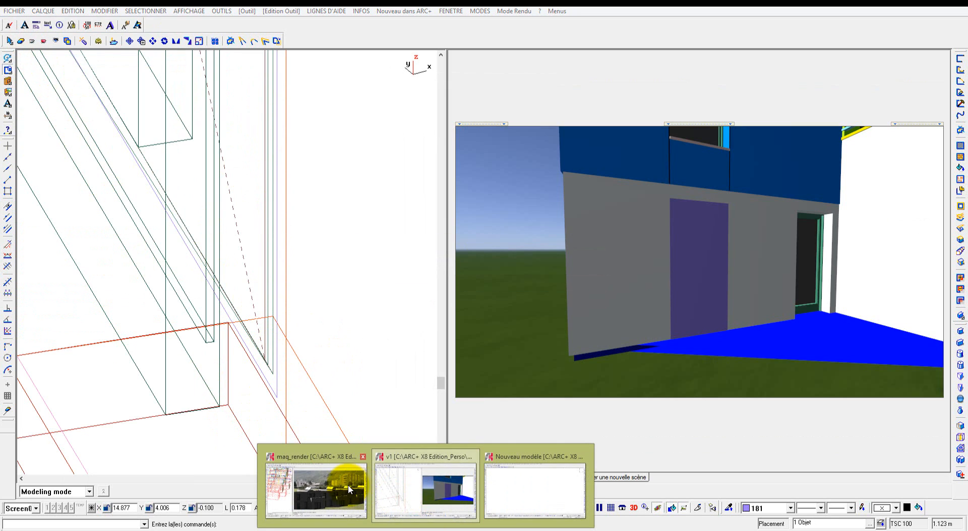
left_click(348, 484)
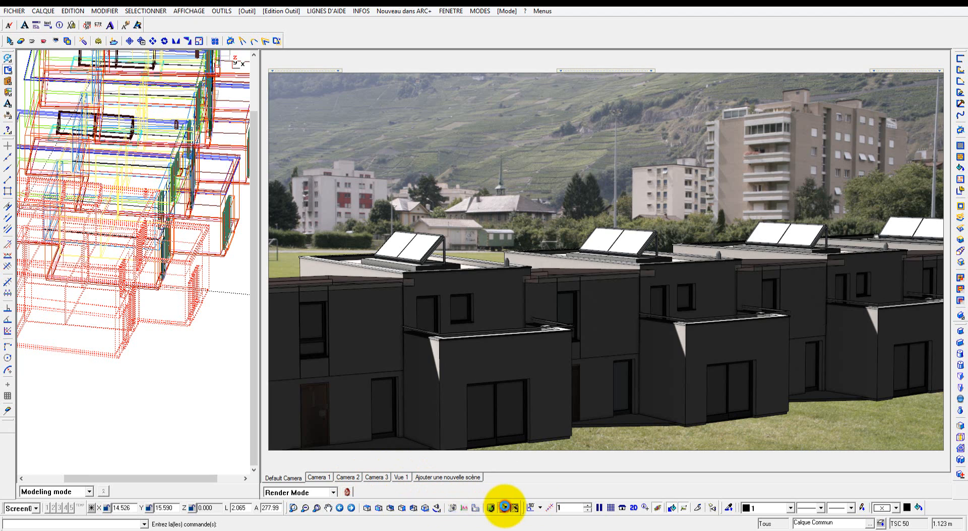
left_click(504, 507)
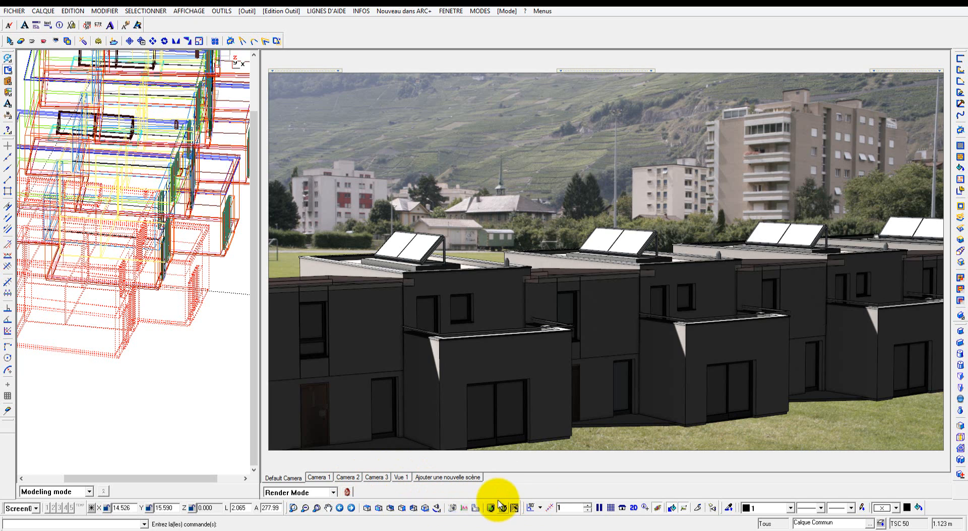
middle_click_drag(380, 409, 337, 418)
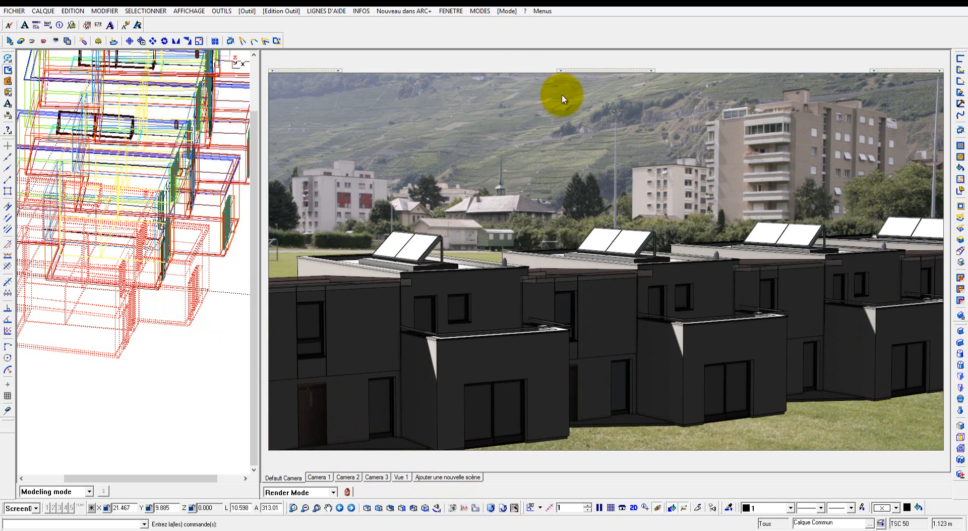
Pick the first house's door material, set its texture rotation to 180 degrees with Retourner and Miroir off, and save it.
left_click(566, 81)
left_click(343, 265)
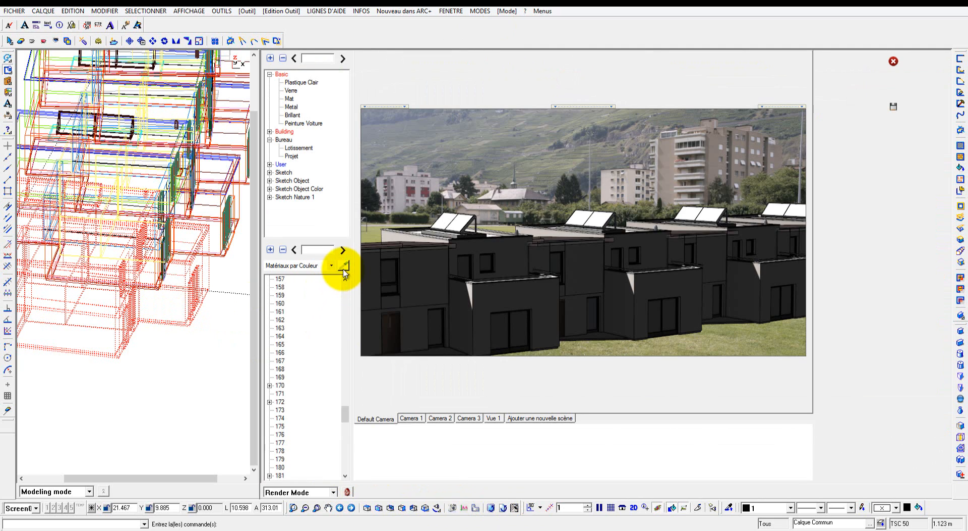
left_click(392, 330)
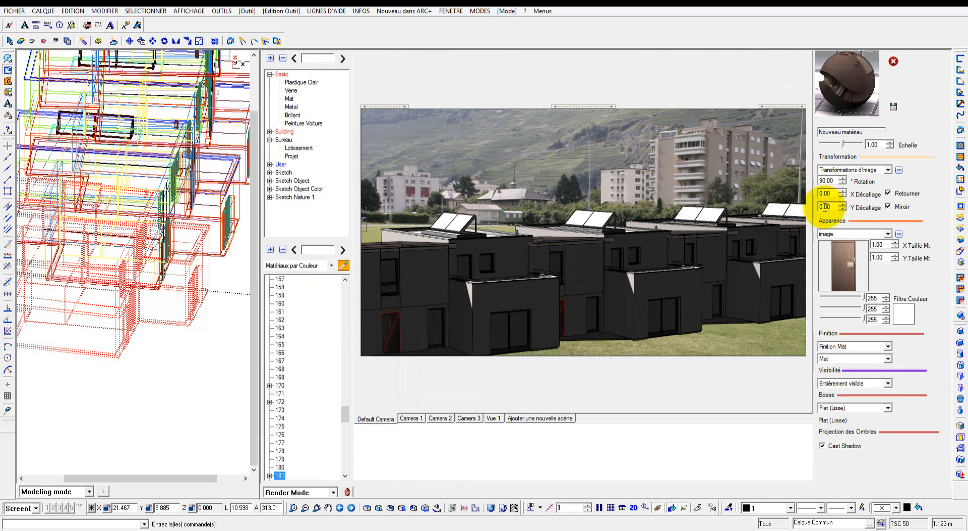
left_click(895, 110)
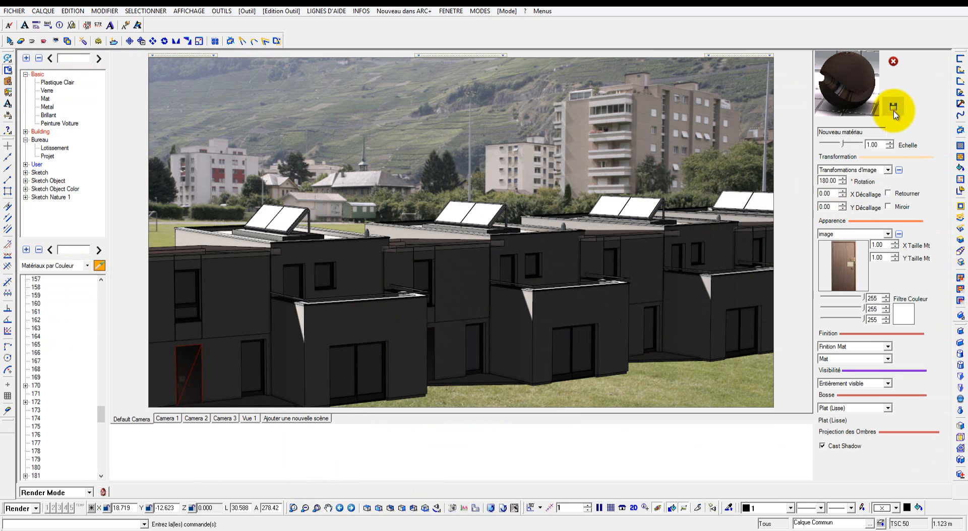
Turn on Retourner and then Miroir for the door texture, saving the material after each change.
left_click(888, 193)
left_click(892, 108)
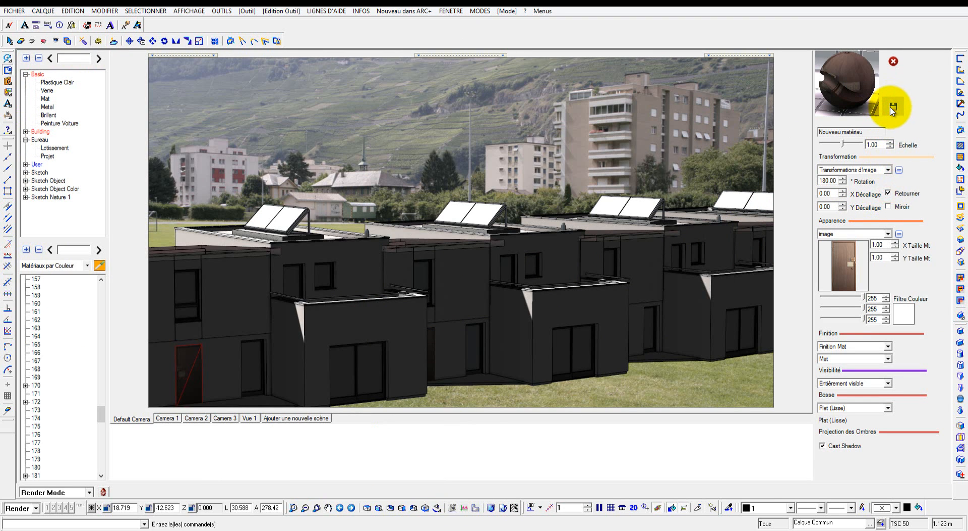
left_click(888, 207)
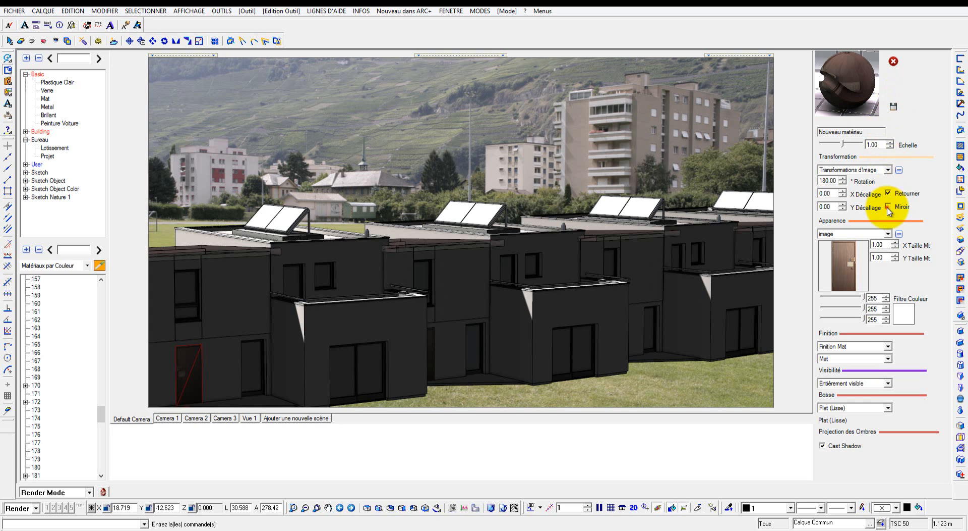
left_click(892, 110)
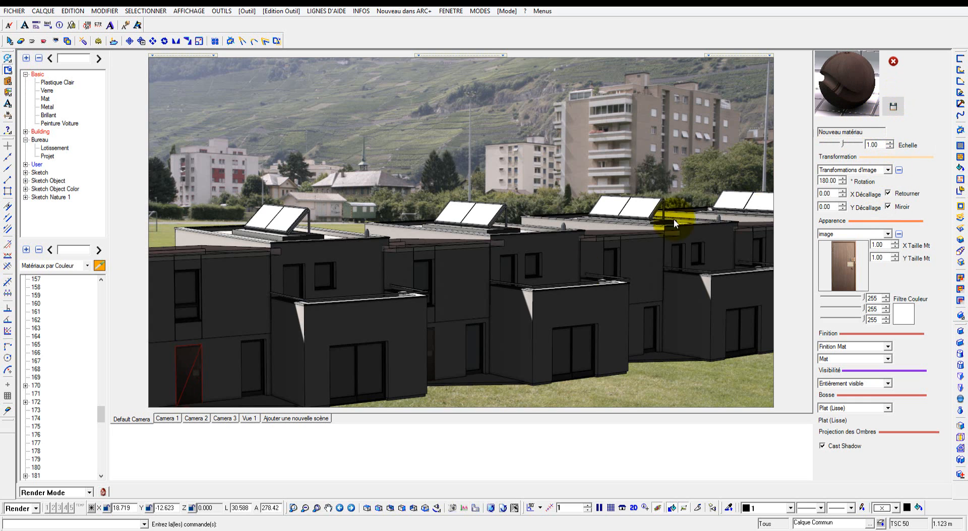
left_click(448, 317)
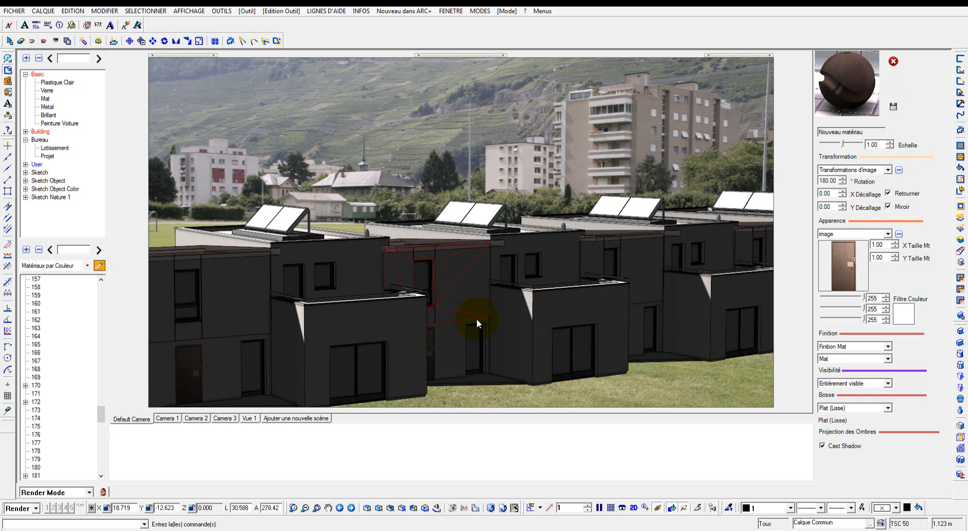
left_click(211, 377)
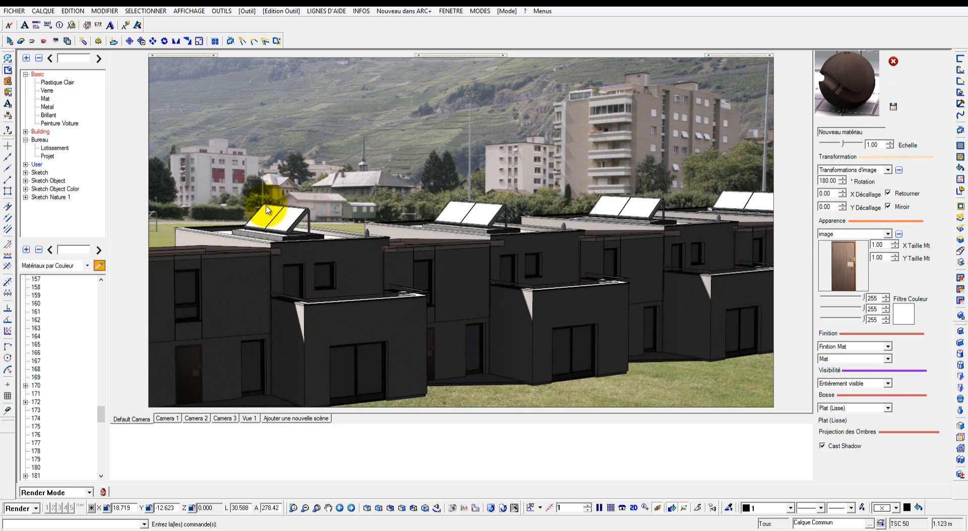
Return to the Screen000 layout, switch to the v1 house file, and show the whole house in plan view.
left_click(28, 506)
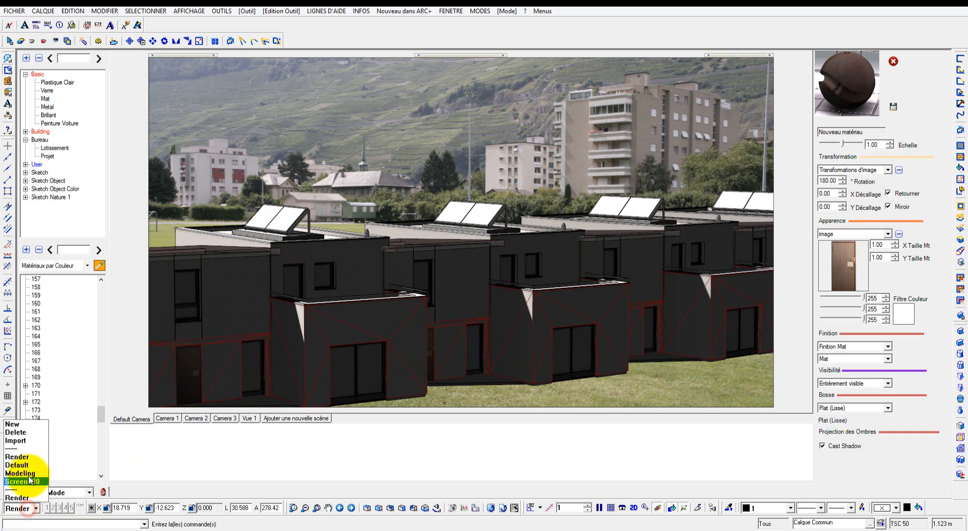
left_click(29, 480)
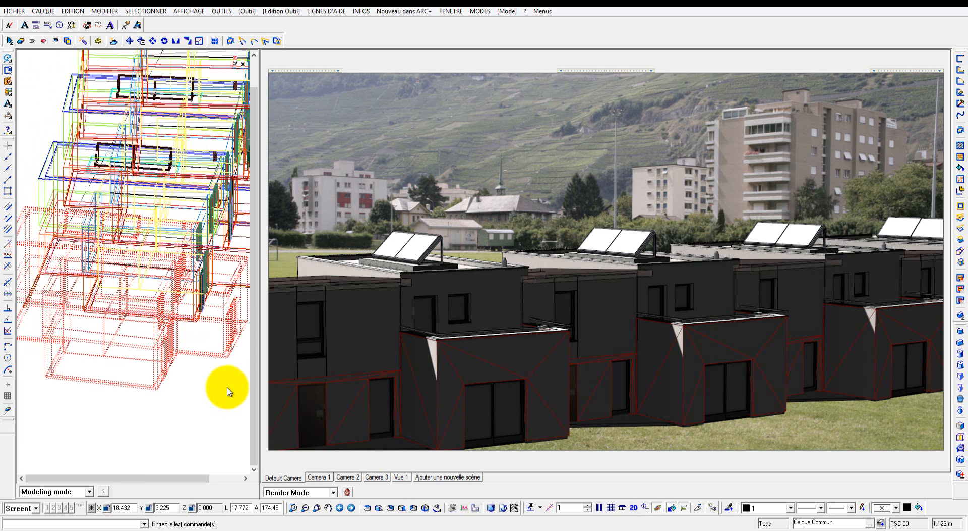
scroll(225, 389, "down", 5)
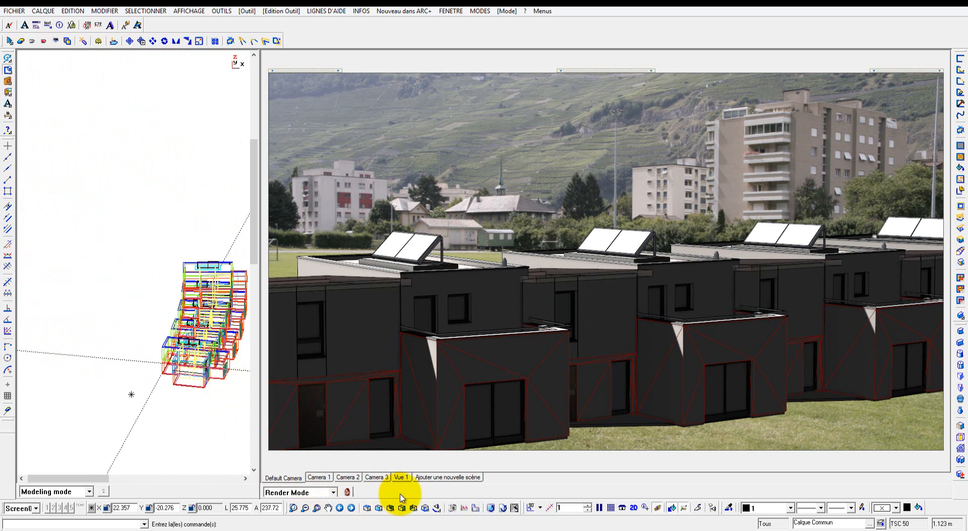
mouse_move(426, 524)
left_click(431, 505)
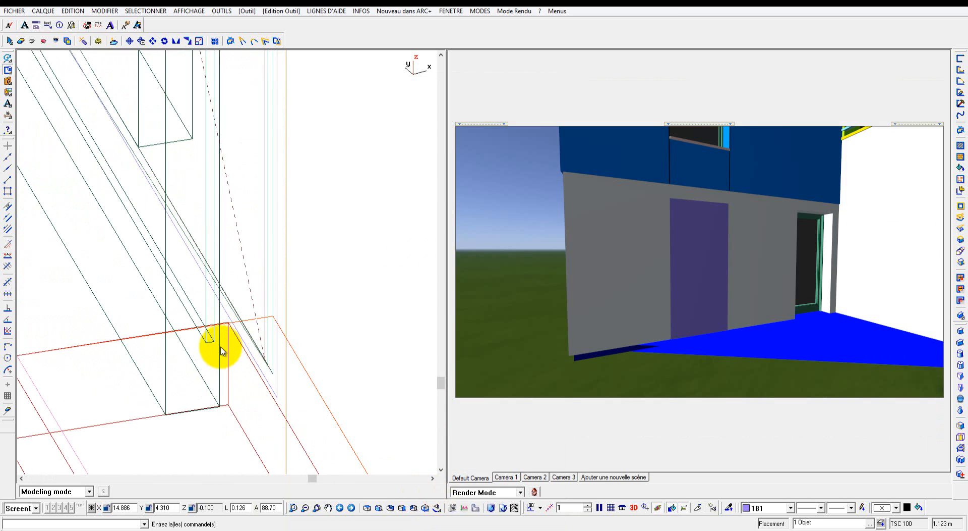
scroll(238, 389, "down", 4)
scroll(244, 394, "down", 3)
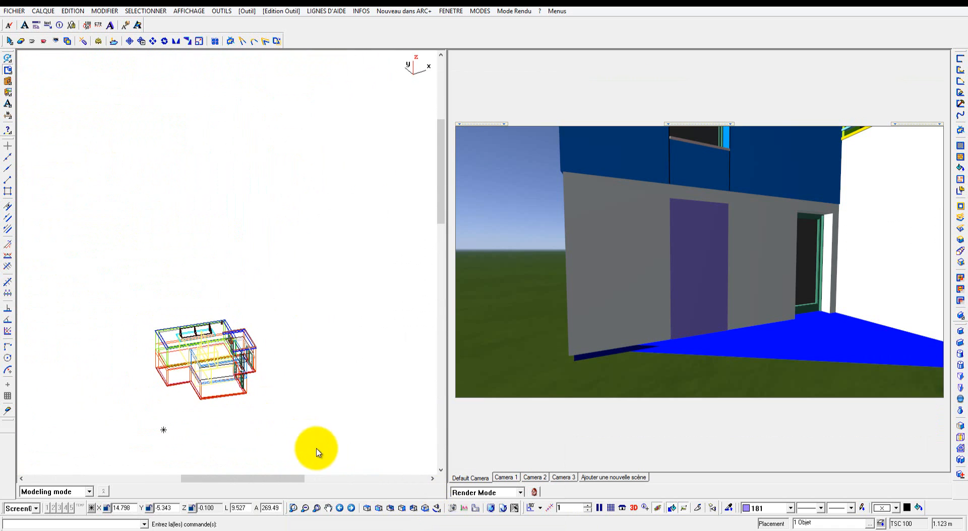
left_click(367, 507)
scroll(248, 370, "down", 4)
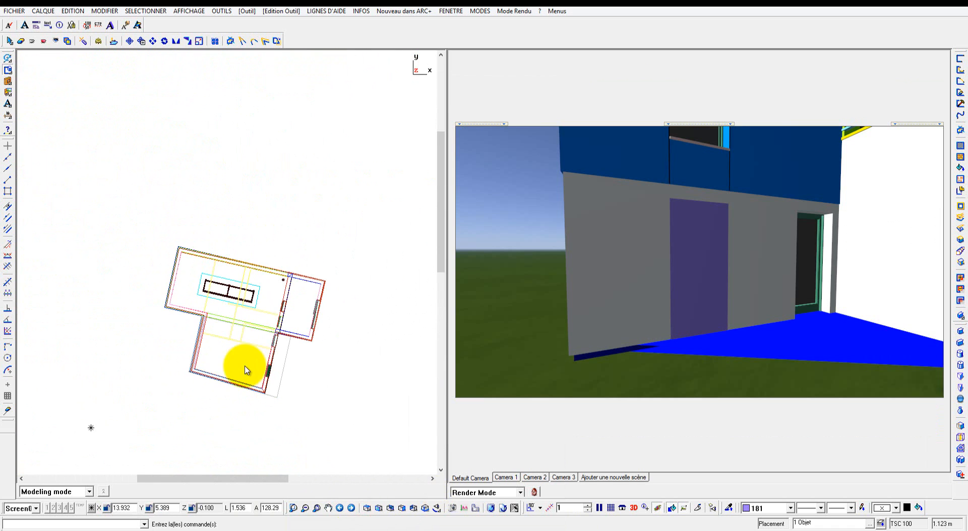
Set the current colour to 221 and draw a 2 by 1.209 m rectangle above the house plan with the logobox command.
left_click(791, 507)
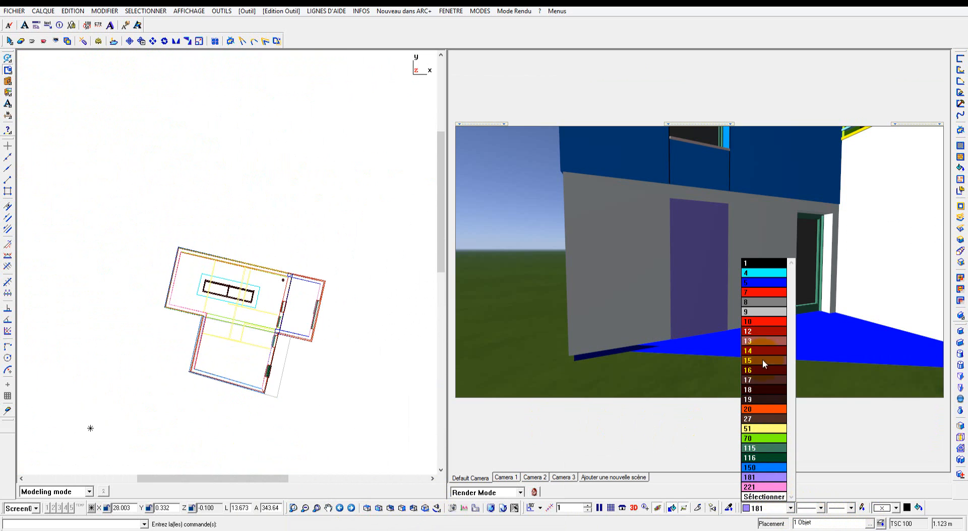
left_click(764, 486)
left_click(109, 524)
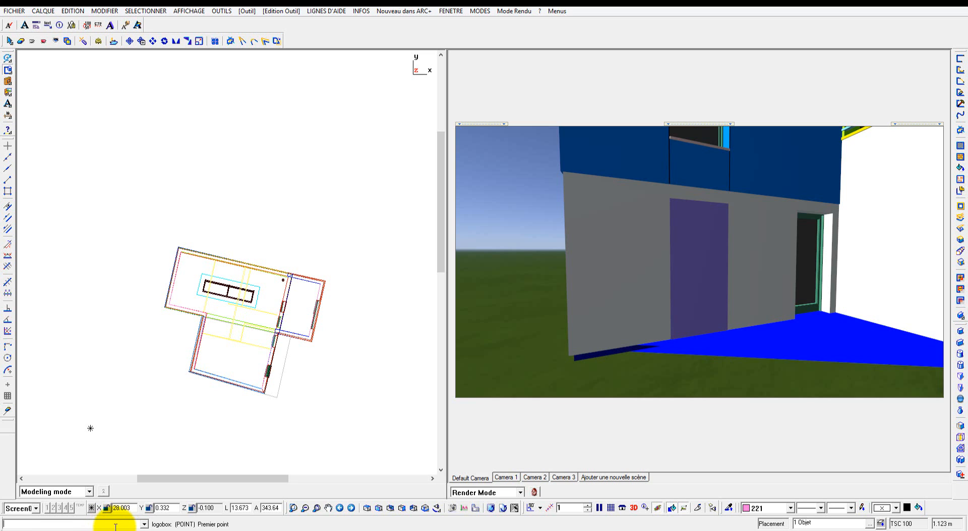
left_click(128, 223)
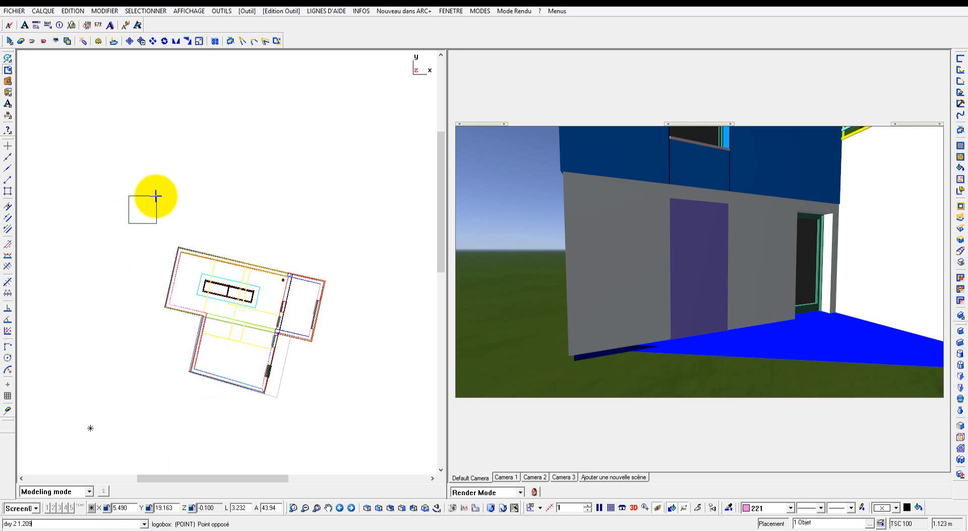
left_click(153, 209)
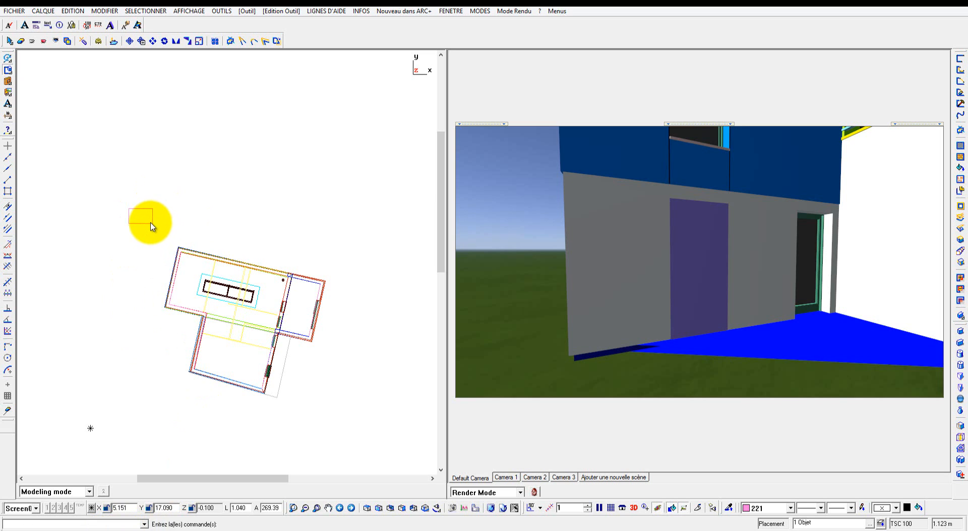
Start aligning the new rectangle above the house, using its lower-left, upper-left and upper-right corners as origin reference points.
left_click(152, 222)
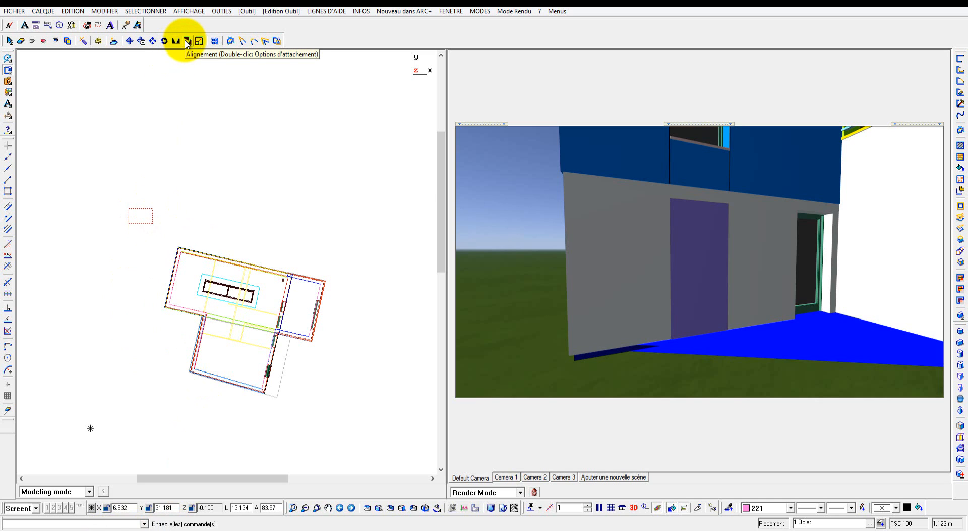
left_click(186, 43)
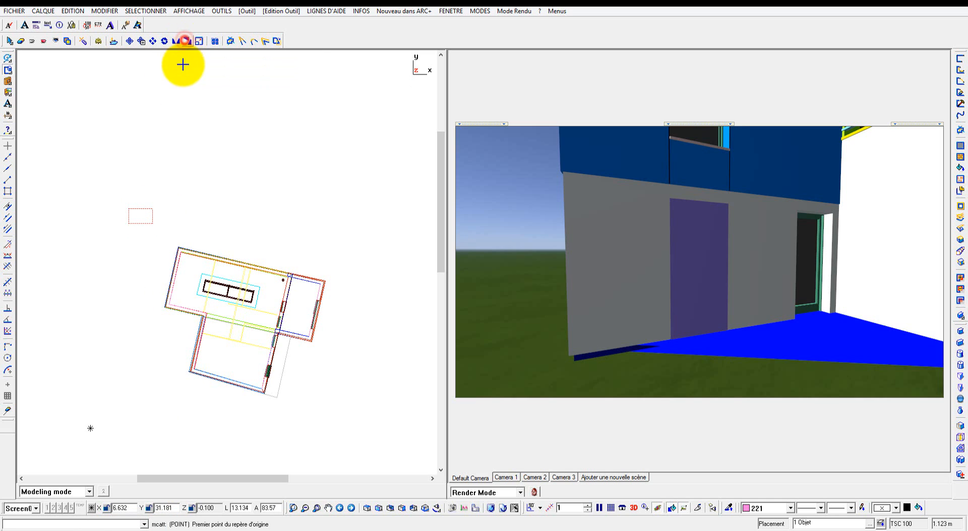
left_click(128, 222)
left_click(129, 209)
left_click(153, 208)
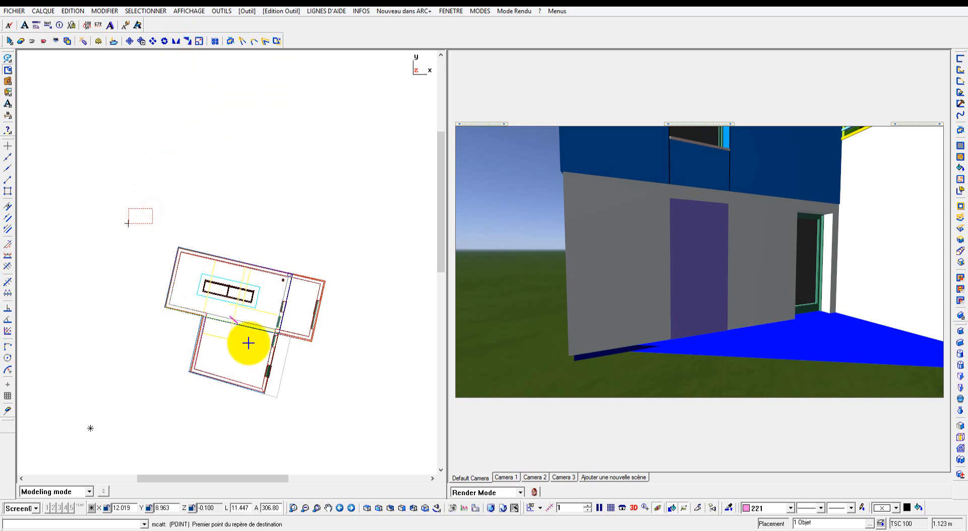
In an axonometric view, set the alignment's first destination point at the lower corner of the roof solar frame's first bay.
left_click(419, 506)
left_click(426, 505)
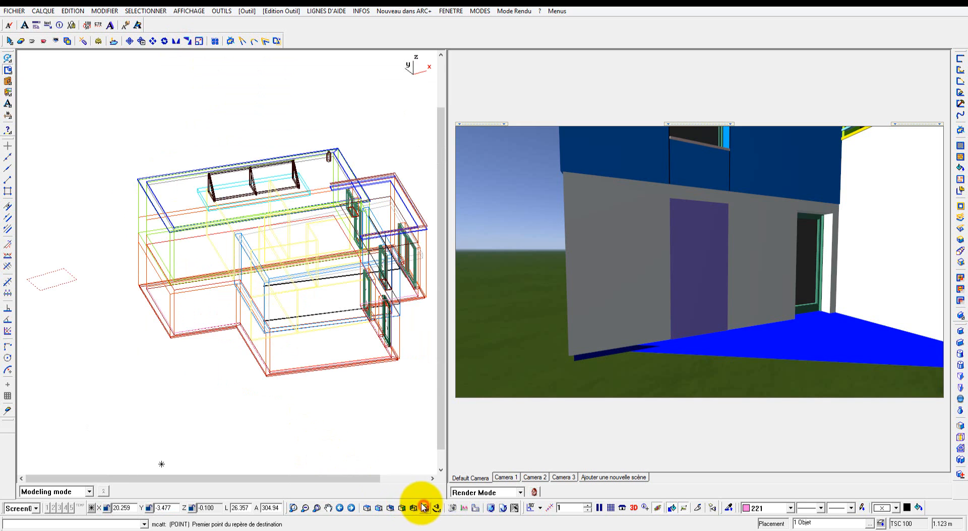
scroll(242, 177, "up", 5)
scroll(164, 241, "up", 6)
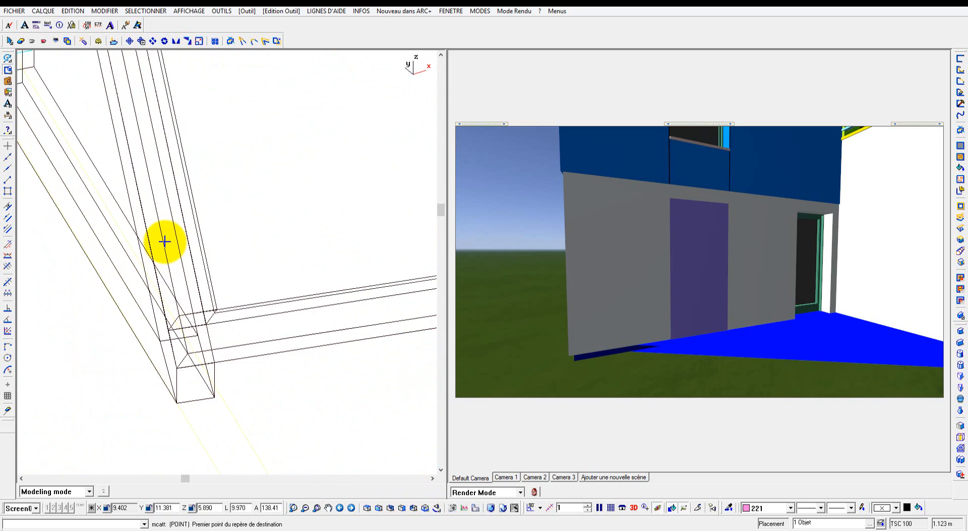
scroll(164, 241, "down", 3)
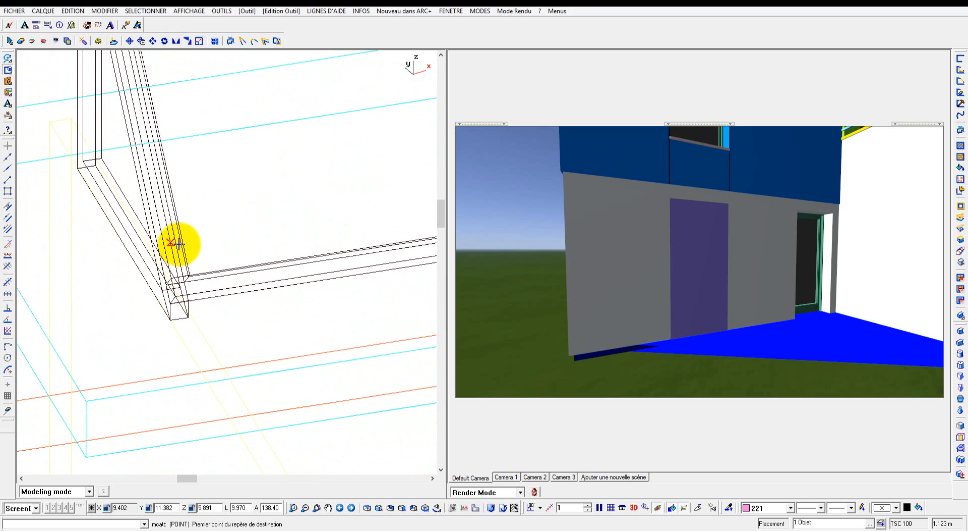
scroll(164, 255, "up", 4)
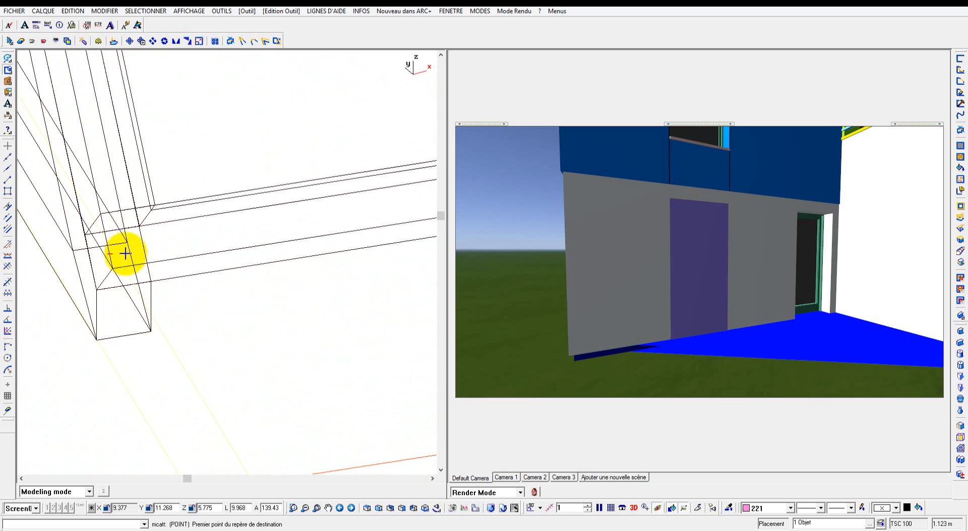
middle_click_drag(206, 239, 212, 342)
scroll(211, 342, "down", 3)
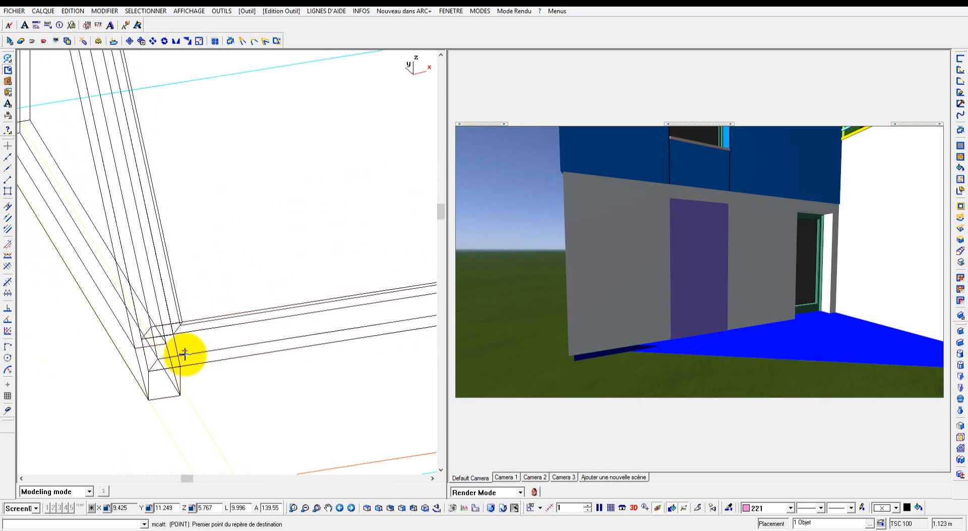
left_click(183, 320)
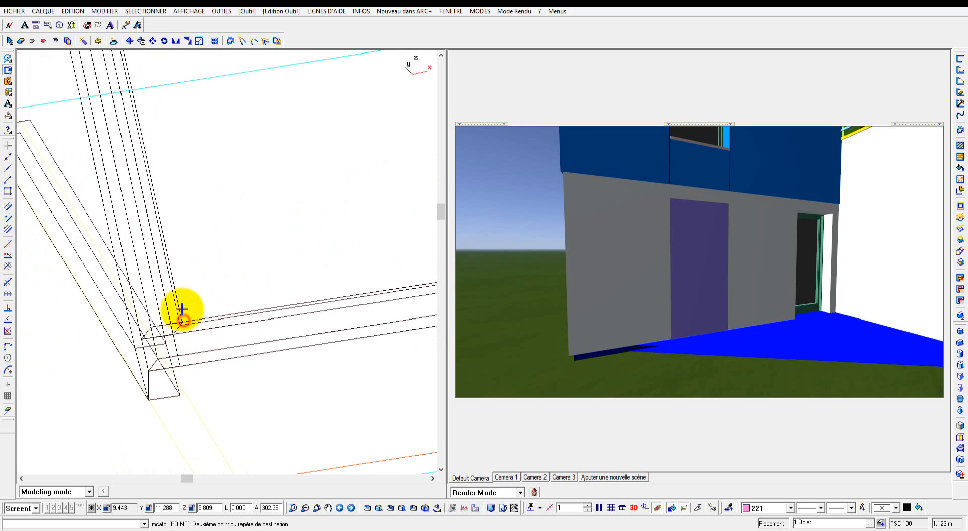
Set the second and third destination points at the bay's two upper corners and move the rectangle there without copying.
middle_click_drag(172, 193, 183, 345)
scroll(183, 345, "down", 4)
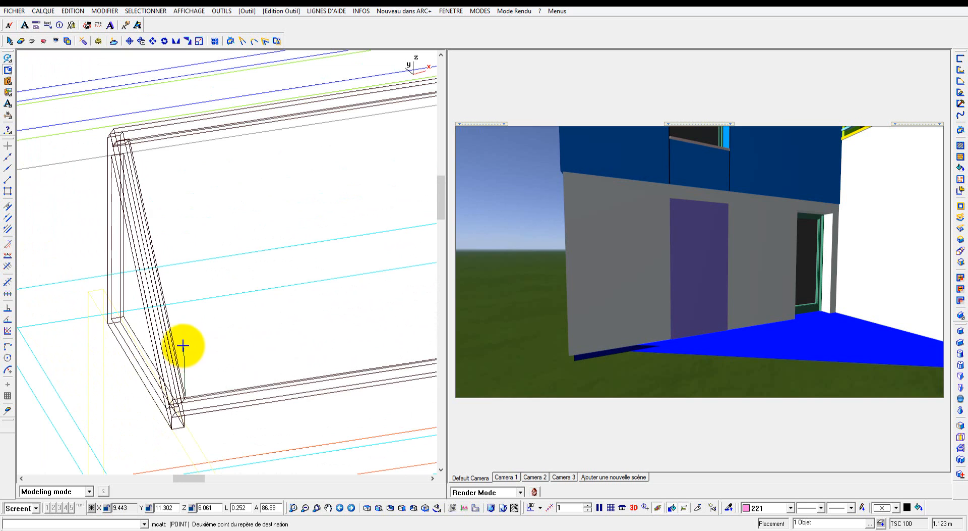
left_click(131, 141)
middle_click_drag(261, 140, 96, 258)
scroll(96, 258, "down", 4)
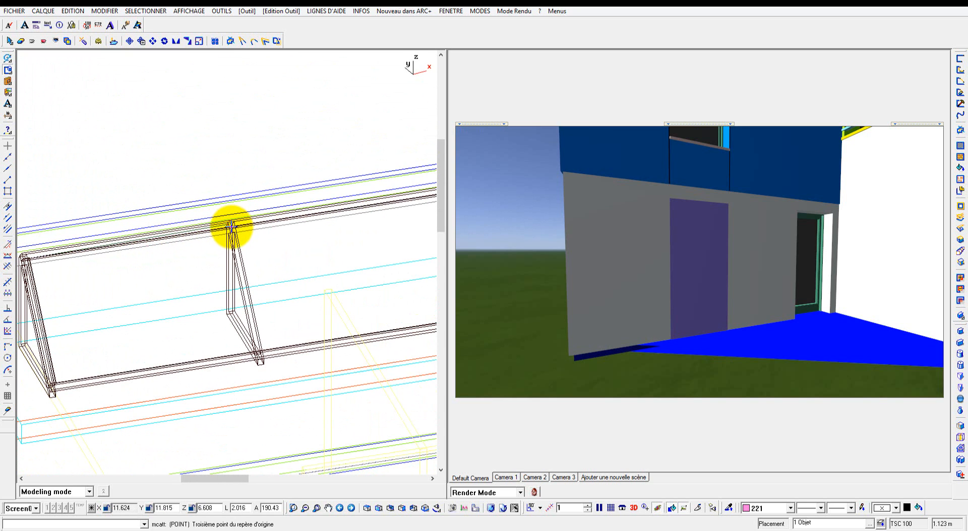
left_click(232, 229)
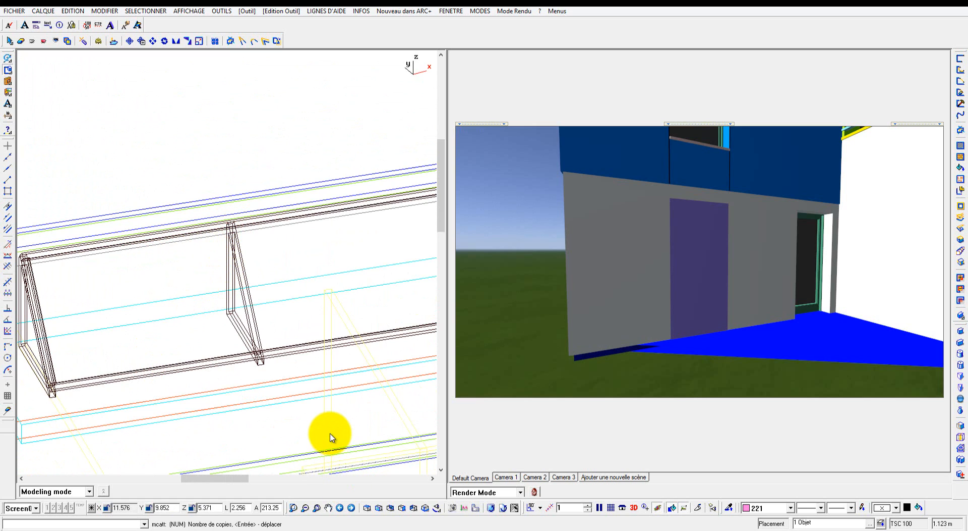
key("Return")
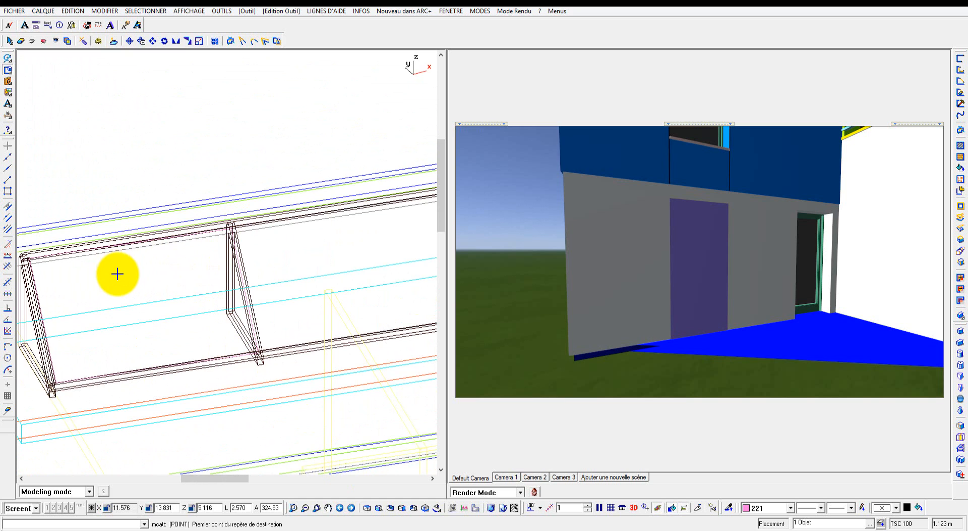
Copy the panel into the frame's second bay, from its upper corner at the middle support to the end support.
scroll(117, 273, "down", 3)
scroll(118, 275, "up", 3)
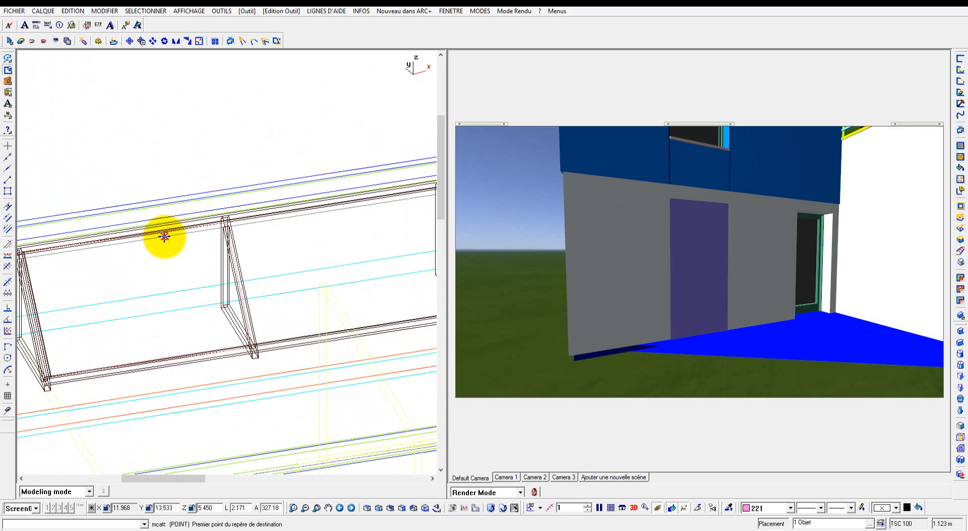
left_click(141, 41)
scroll(209, 209, "up", 3)
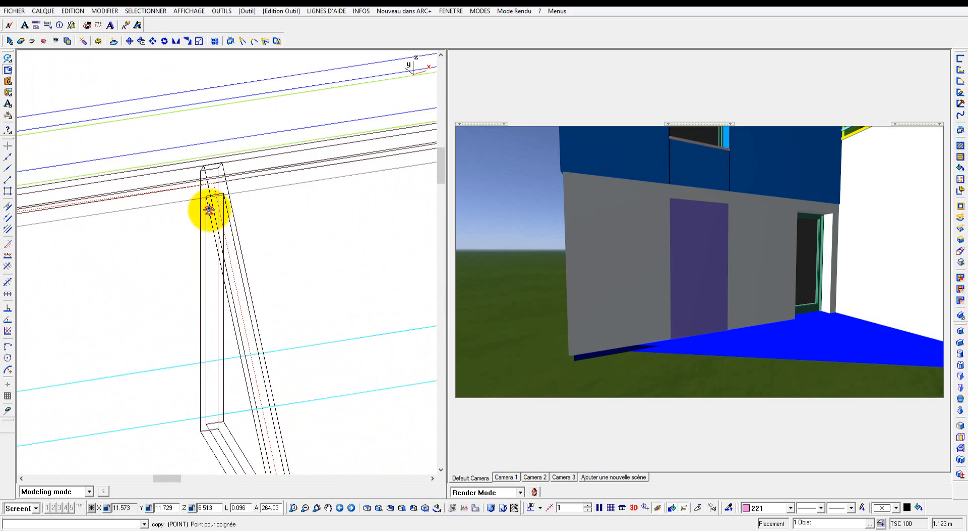
scroll(209, 209, "up", 2)
left_click(217, 153)
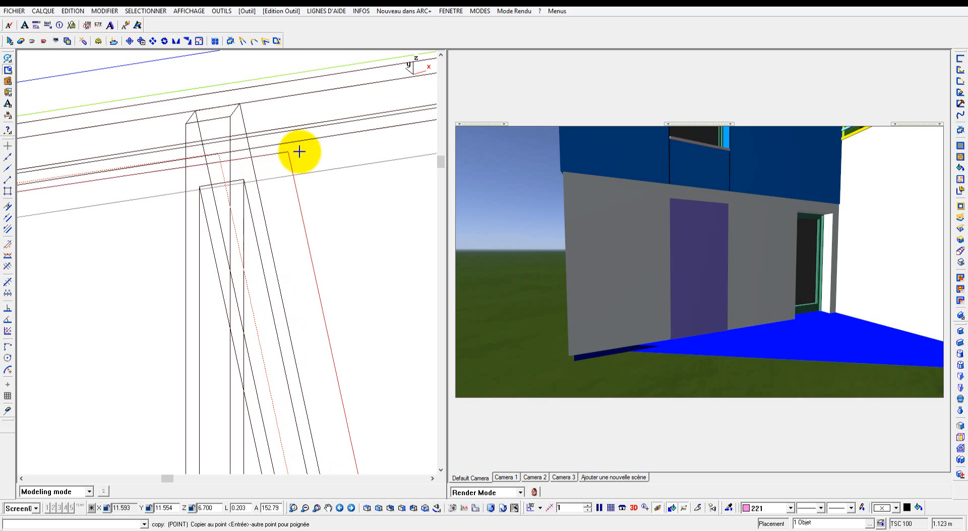
scroll(348, 152, "down", 3)
scroll(240, 271, "down", 1)
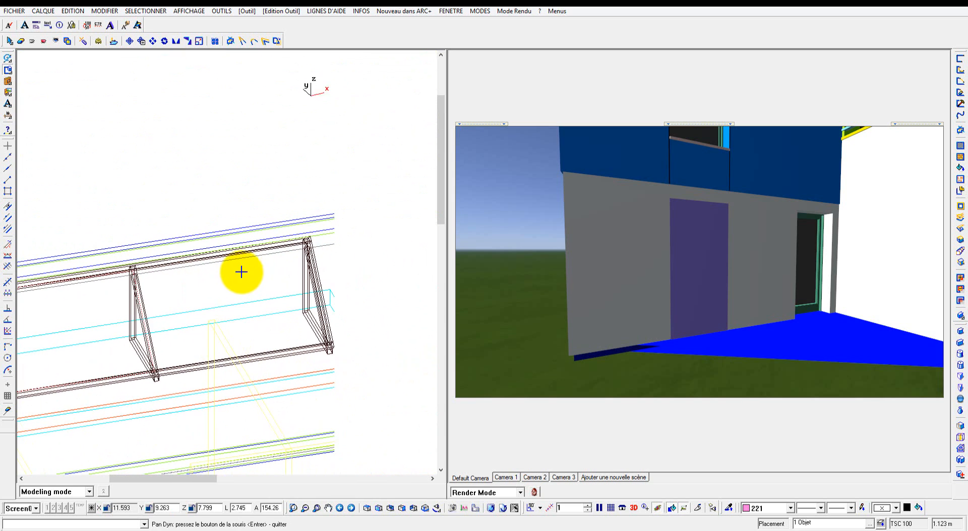
scroll(303, 244, "up", 4)
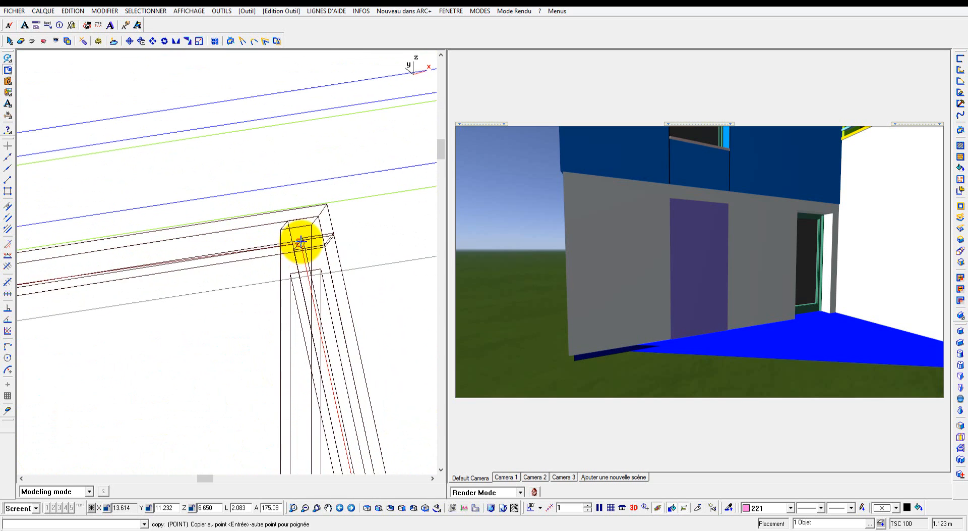
scroll(218, 297, "down", 3)
scroll(218, 297, "down", 4)
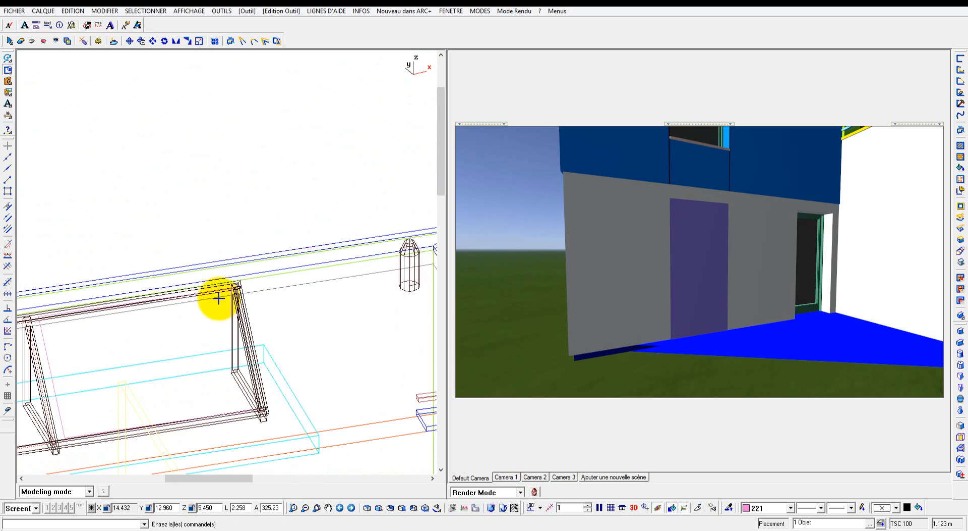
Save the v1 house file and switch to the housing model shown against the photo background.
left_click(13, 12)
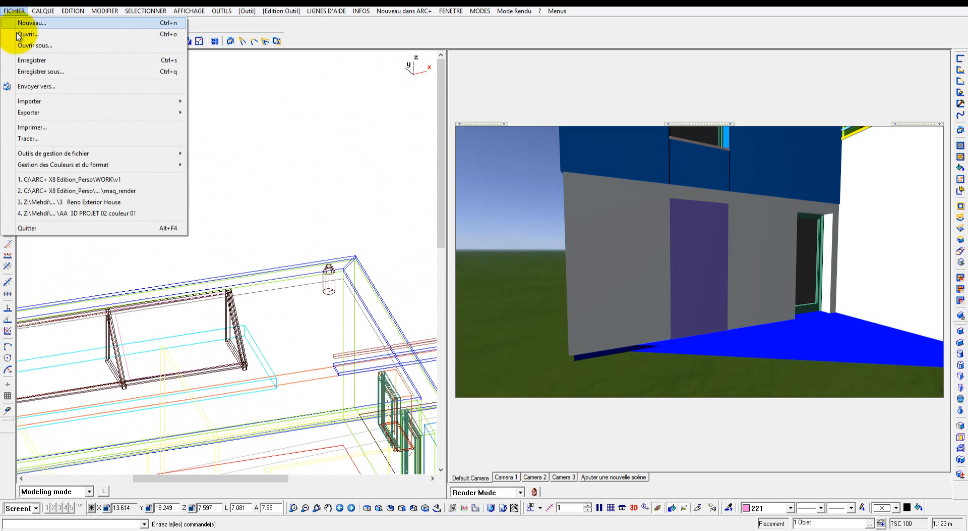
left_click(31, 60)
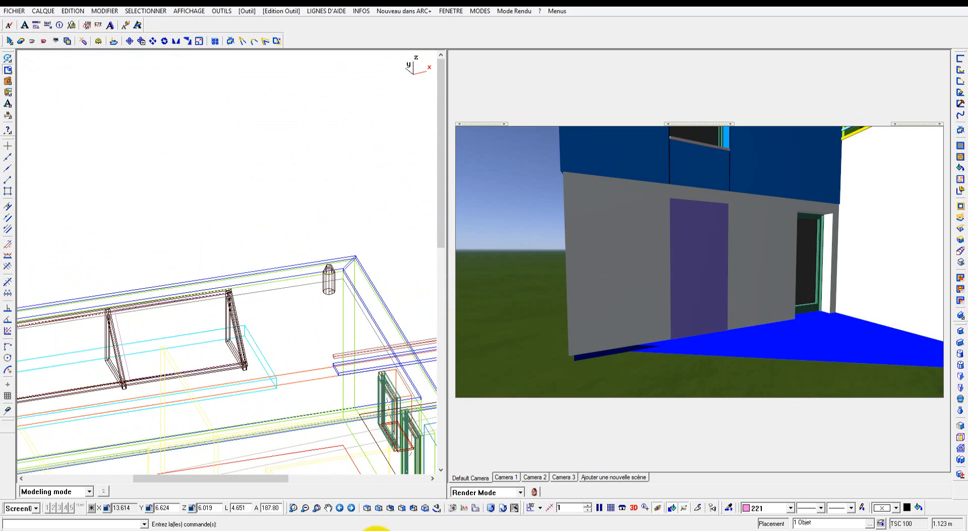
mouse_move(411, 526)
left_click(346, 492)
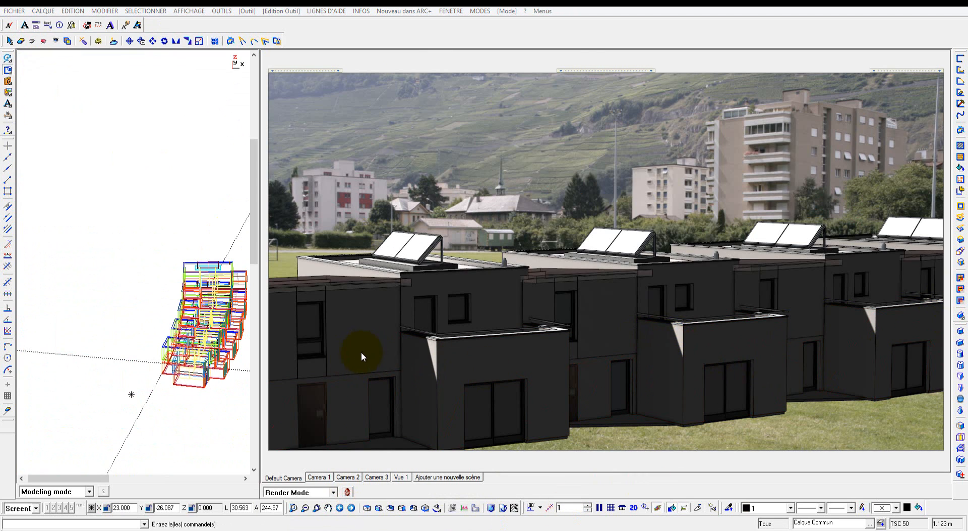
Create a new material in the Bureau Lotissement category and name it Pan_solaire.
left_click(565, 82)
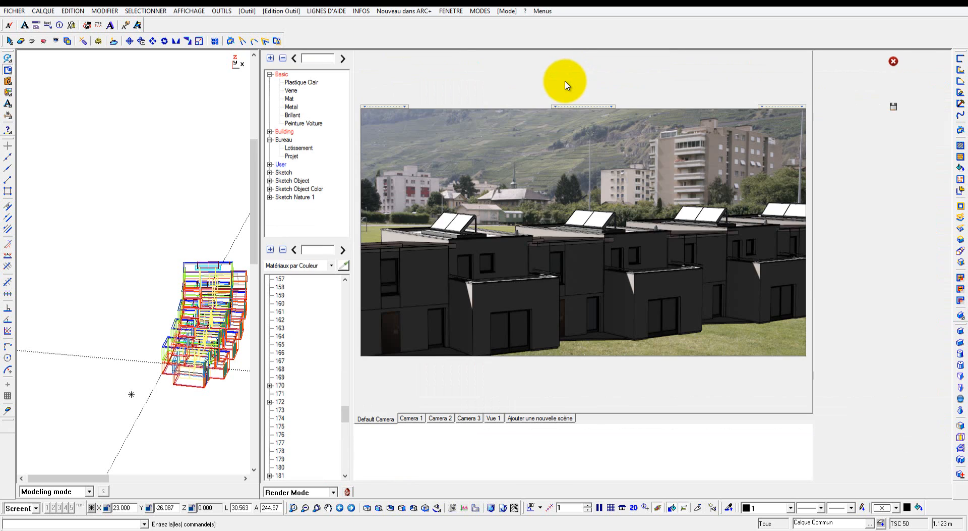
left_click(295, 148)
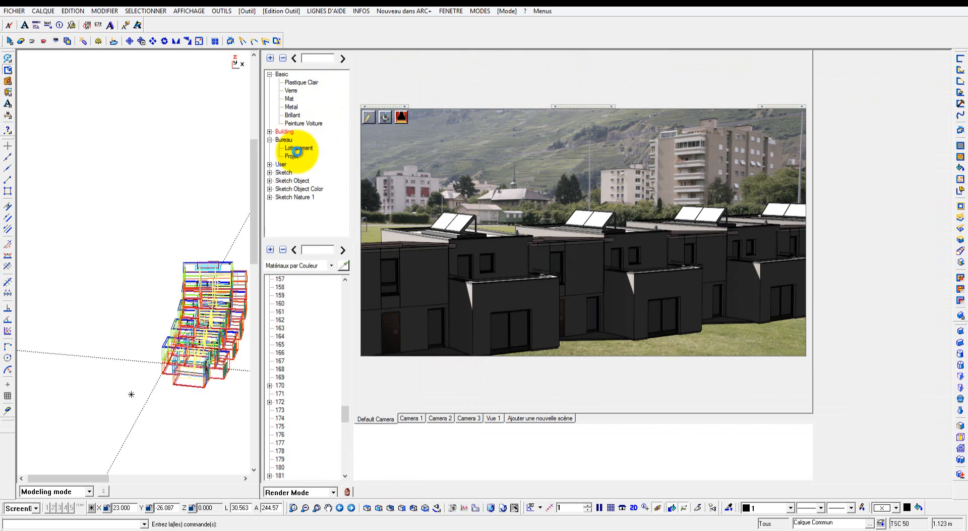
right_click(293, 148)
left_click(332, 153)
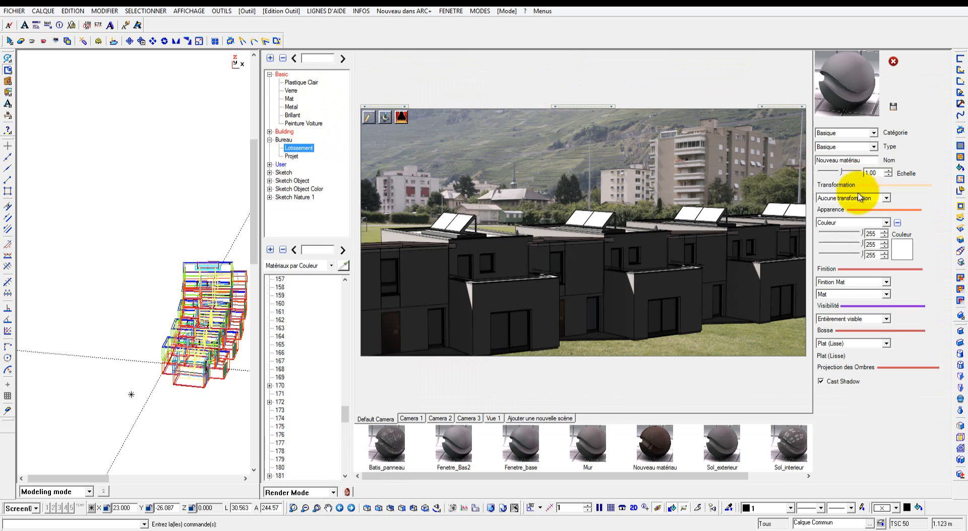
left_click(866, 162)
mouse_move(790, 165)
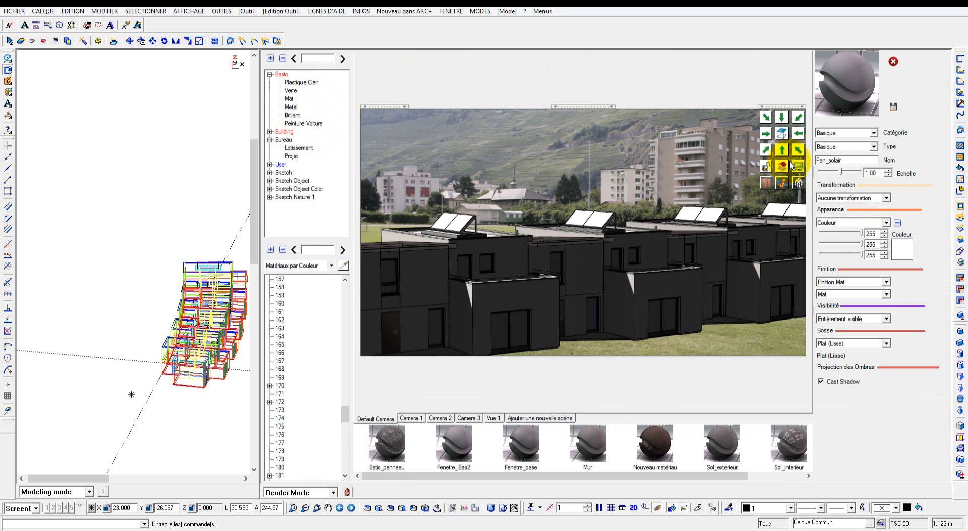
type("e")
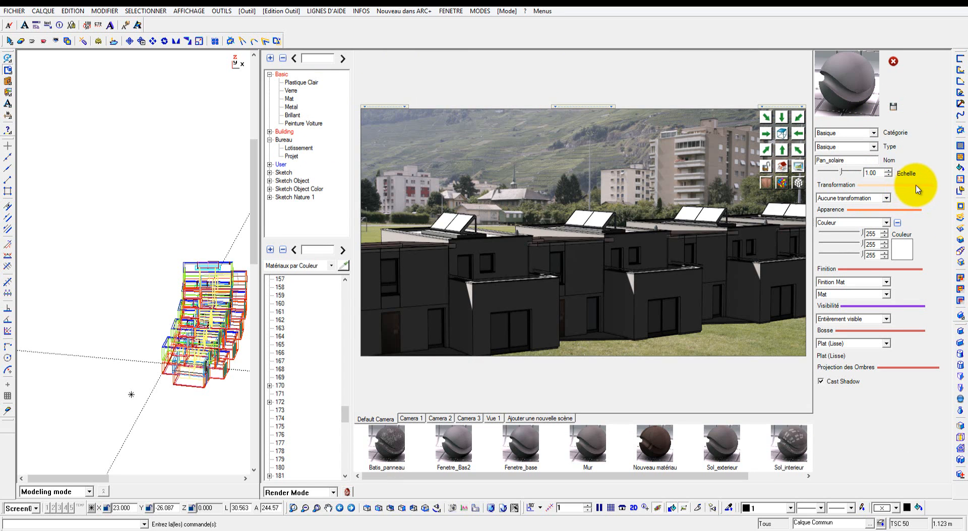
Set the material's appearance to image, using Solar panel 3.jpg from the general textures folder.
left_click(875, 223)
left_click(847, 239)
left_click(831, 298)
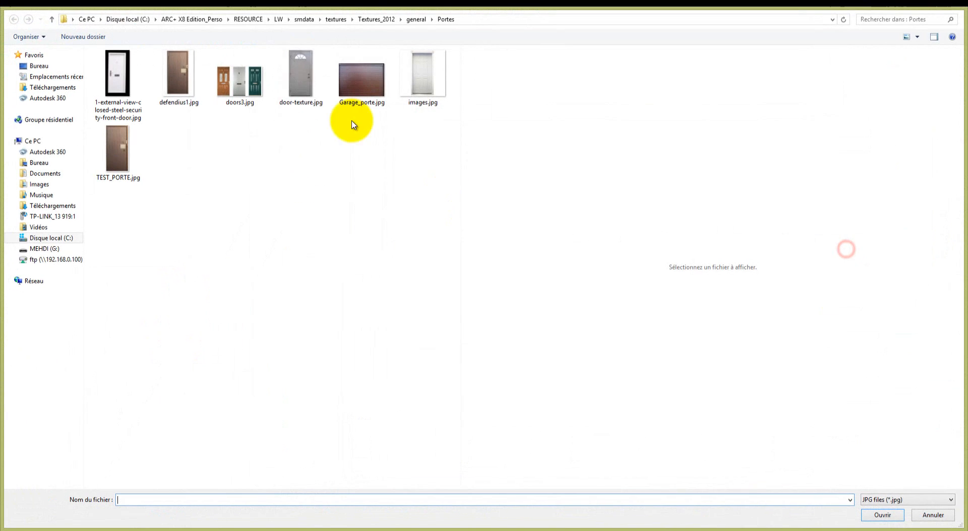
left_click(417, 19)
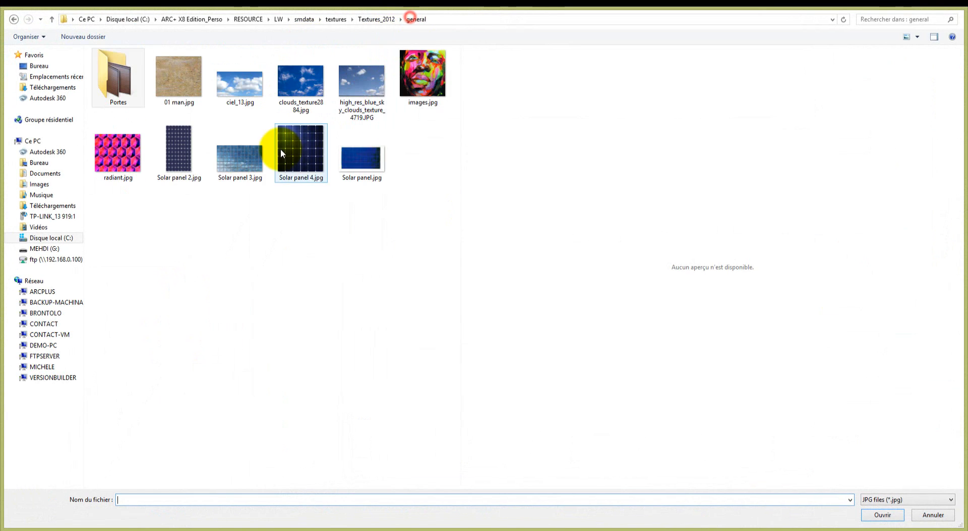
left_click(241, 161)
double_click(234, 171)
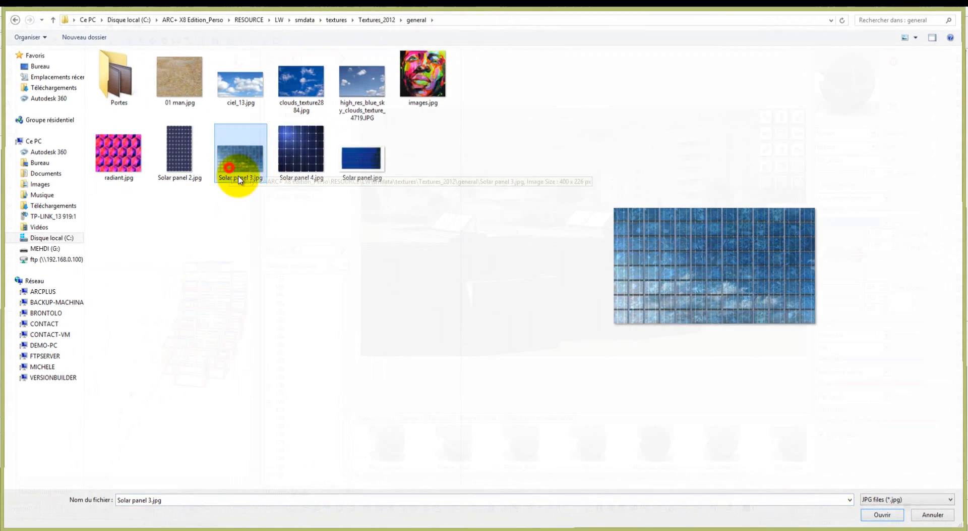
Set the material's finish to Finition Brillant, type Brillant, with Brillant Réflexion 2.
left_click(850, 336)
left_click(856, 362)
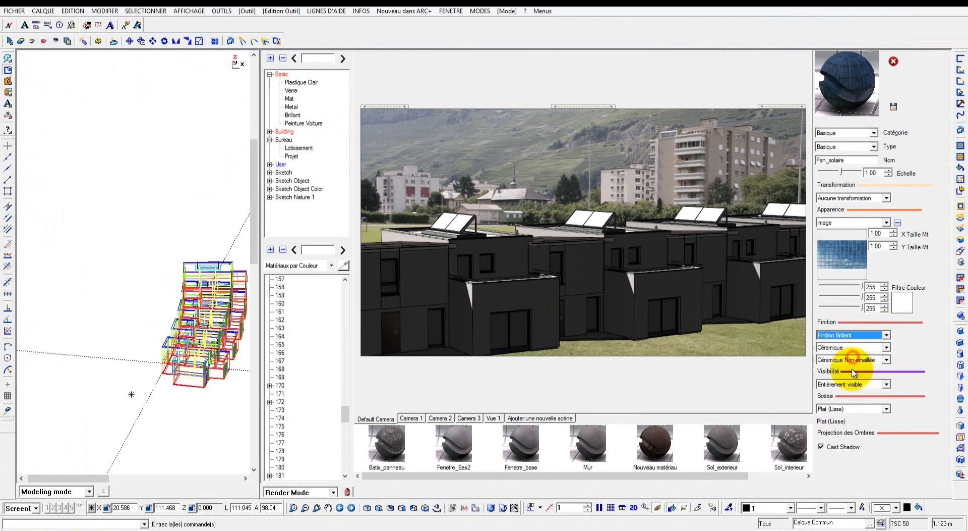
left_click(853, 347)
left_click(853, 370)
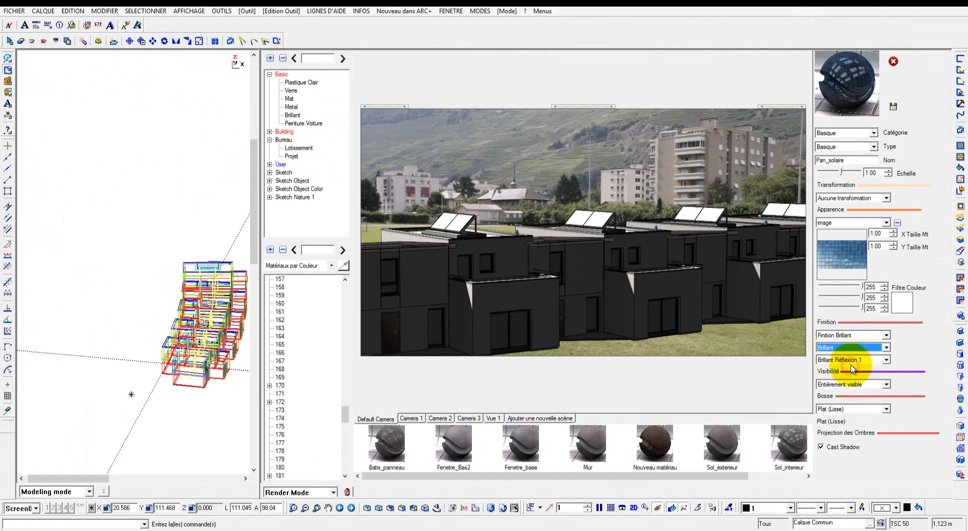
left_click(852, 360)
left_click(851, 380)
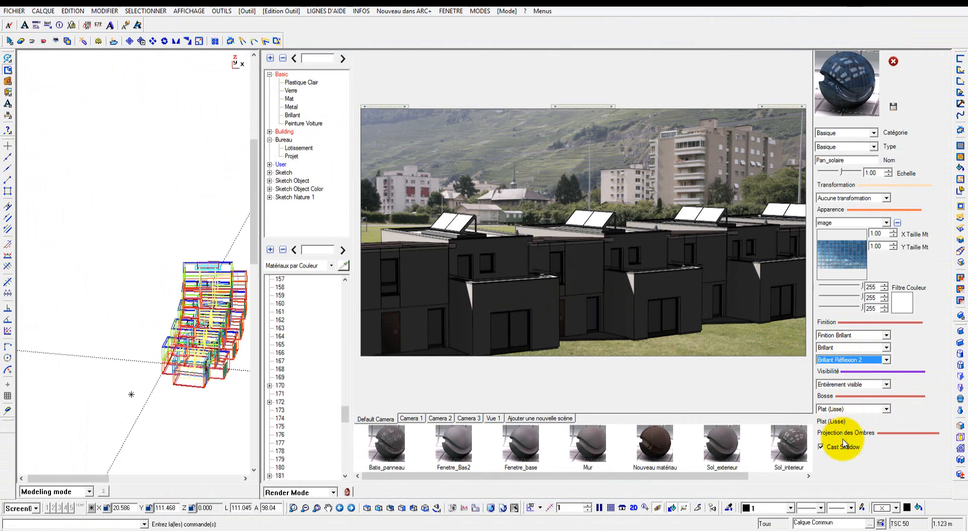
Save the Pan_solaire material and apply it to the rooftop solar panels, replacing their existing material.
left_click(894, 107)
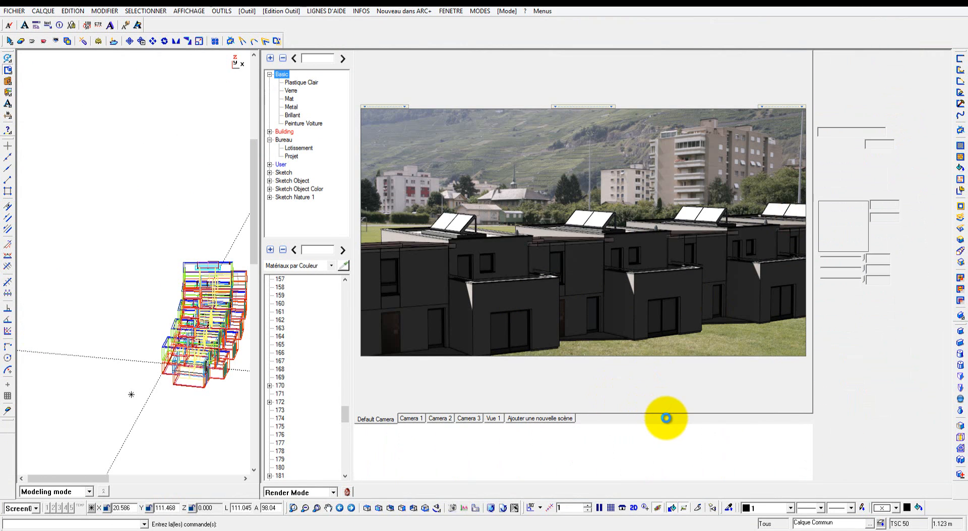
left_click_drag(719, 443, 459, 224)
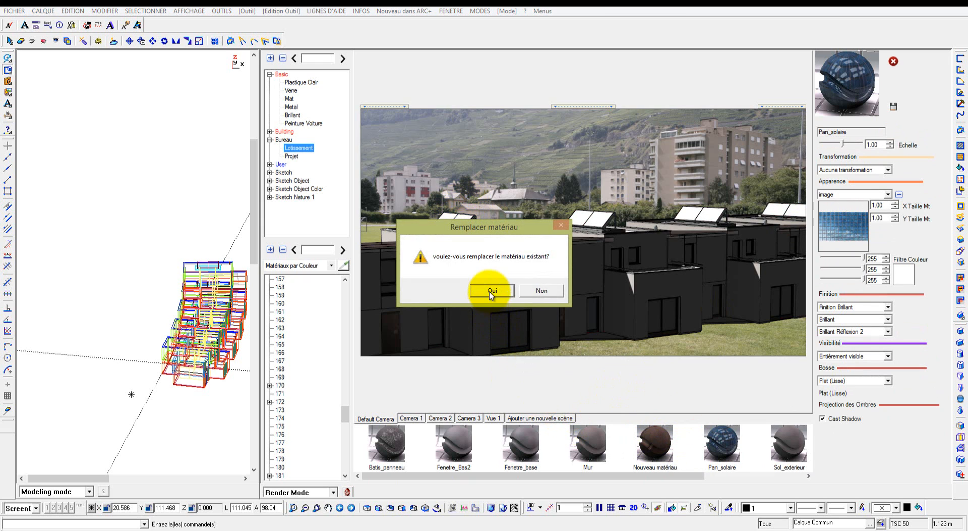
left_click(494, 288)
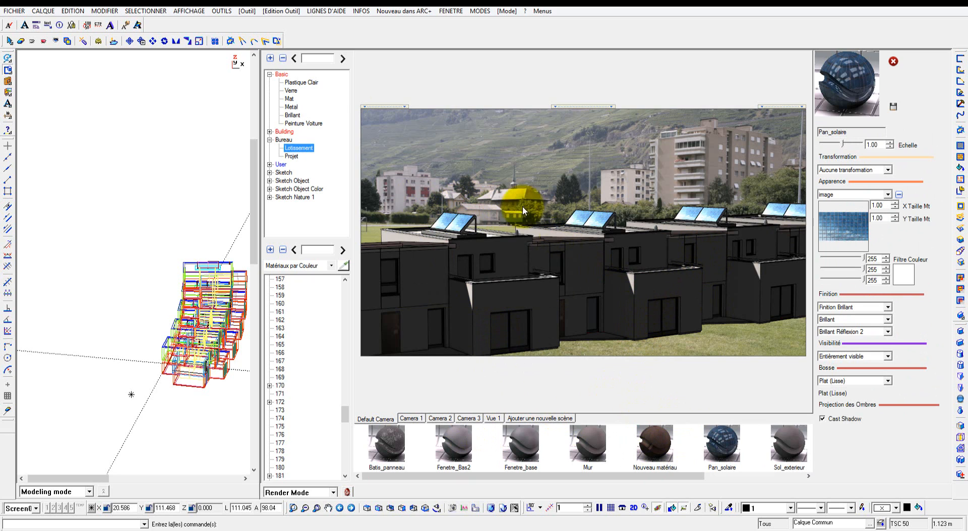
Apply the Verre Transparent material from the Basic Verre category to the ground-floor sliding window's glass.
left_click(291, 91)
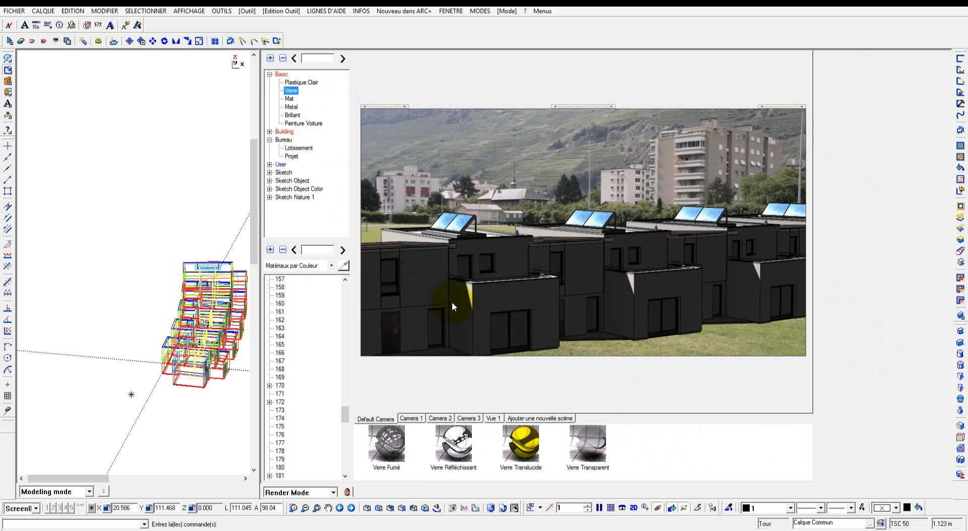
left_click_drag(588, 444, 498, 320)
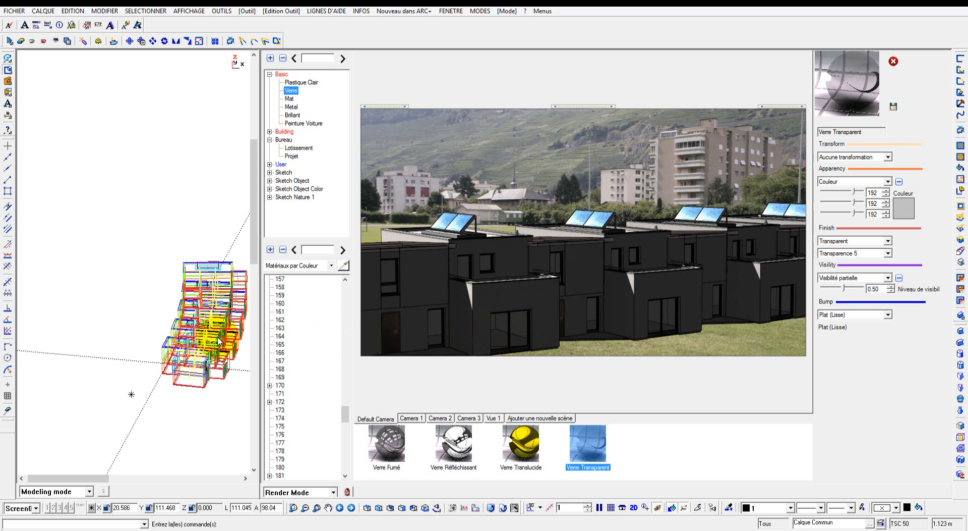
scroll(175, 348, "up", 8)
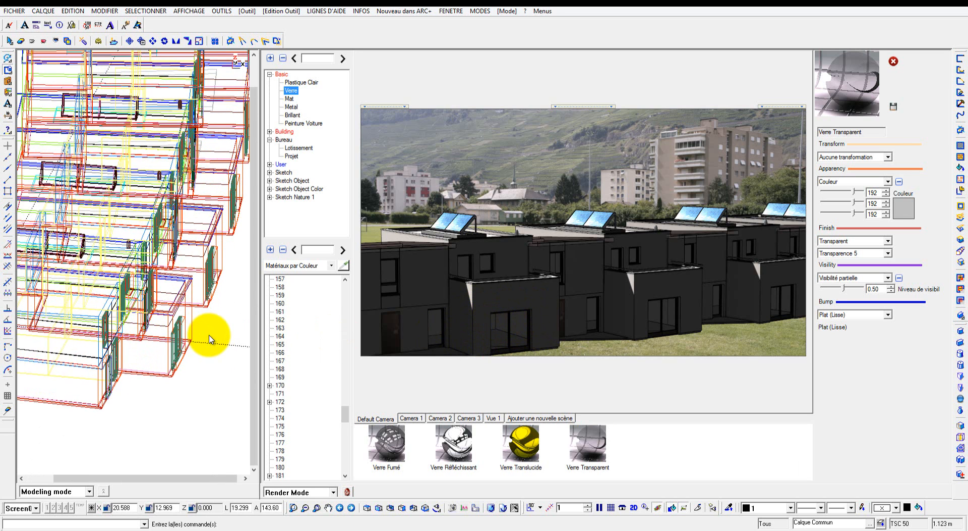
scroll(209, 337, "down", 5)
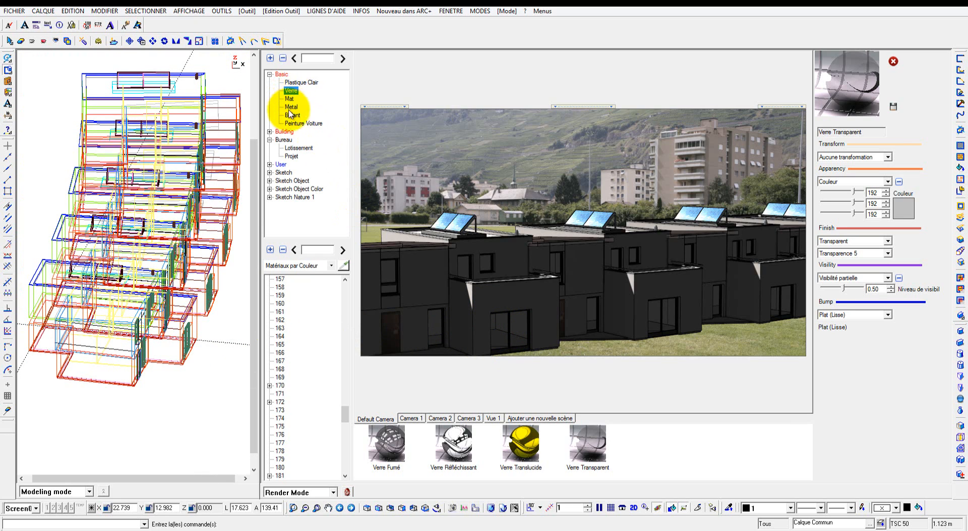
Create another new material in the Bureau Lotissement category.
left_click(293, 150)
left_click(295, 148)
right_click(295, 148)
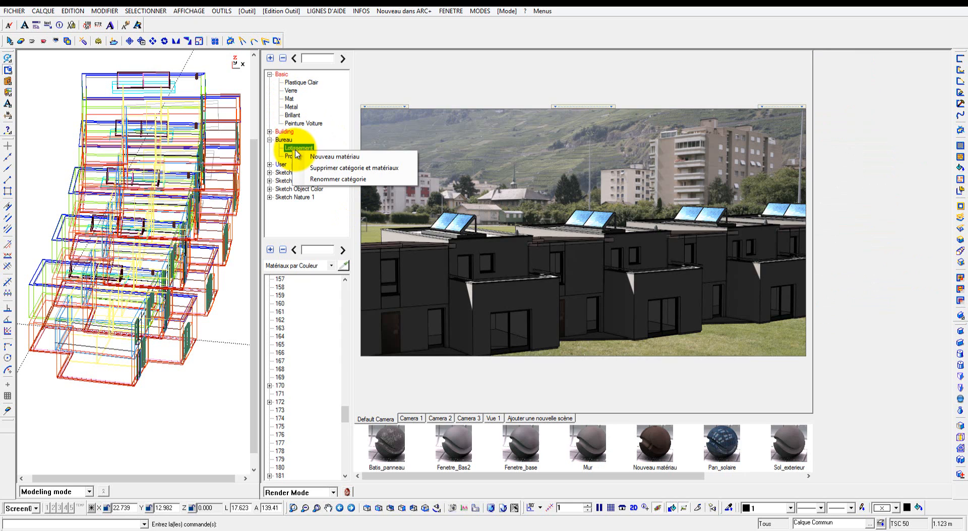
left_click(315, 156)
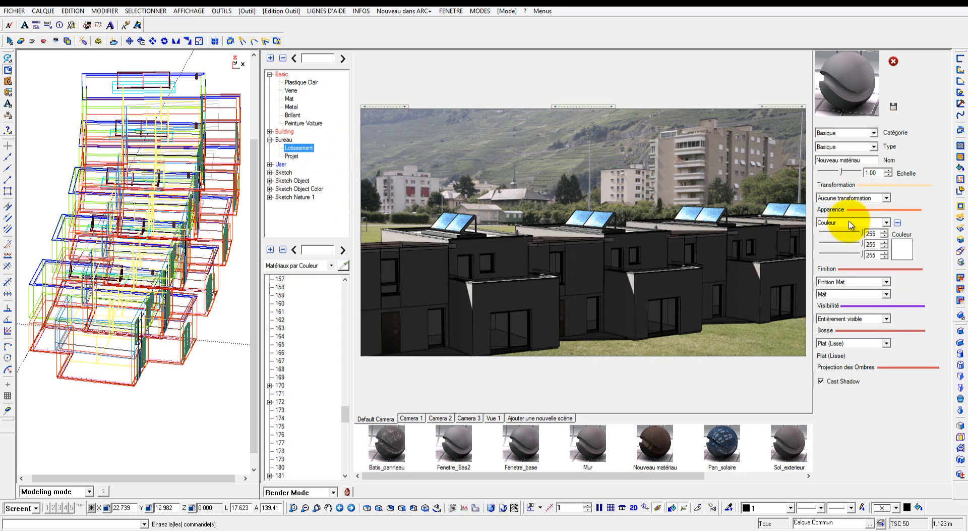
Set the new material's appearance to image, using clouds_texture2884.jpg from the general textures folder.
left_click(857, 224)
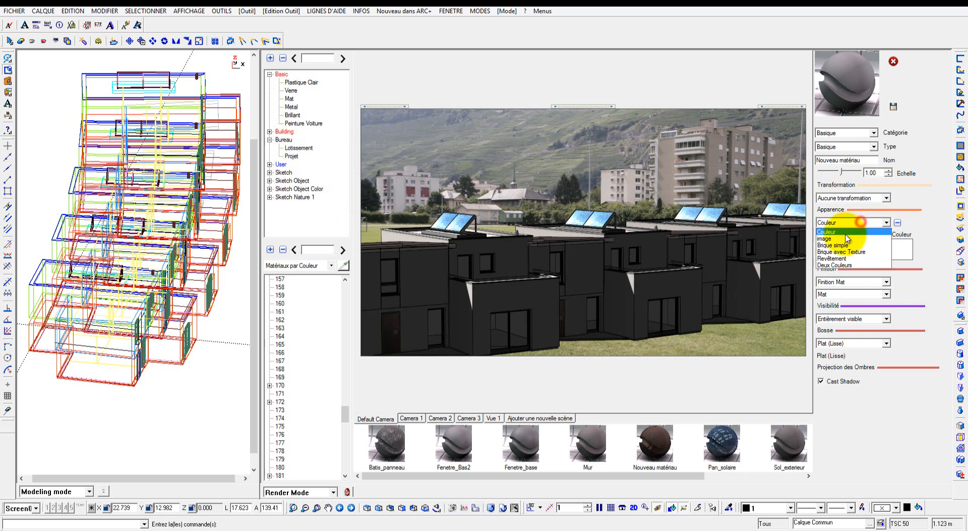
left_click(843, 249)
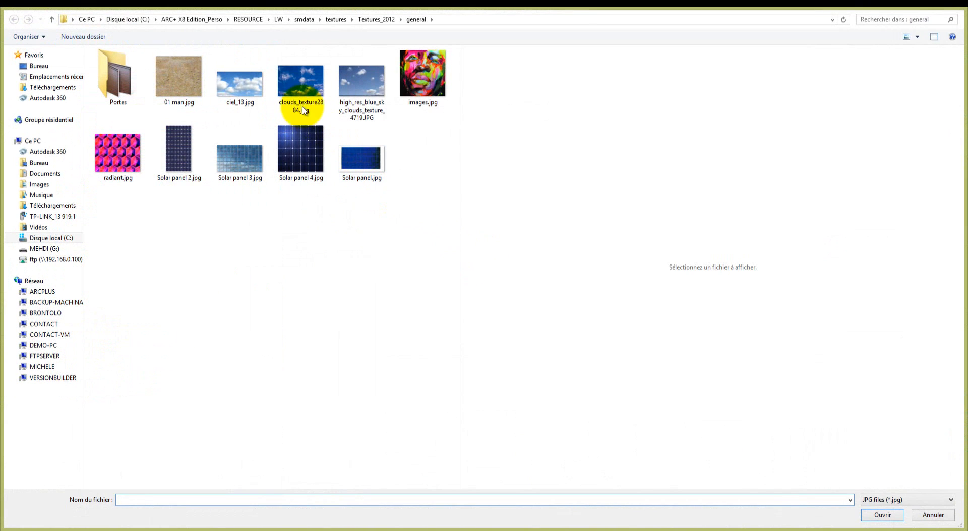
left_click(242, 91)
left_click(299, 90)
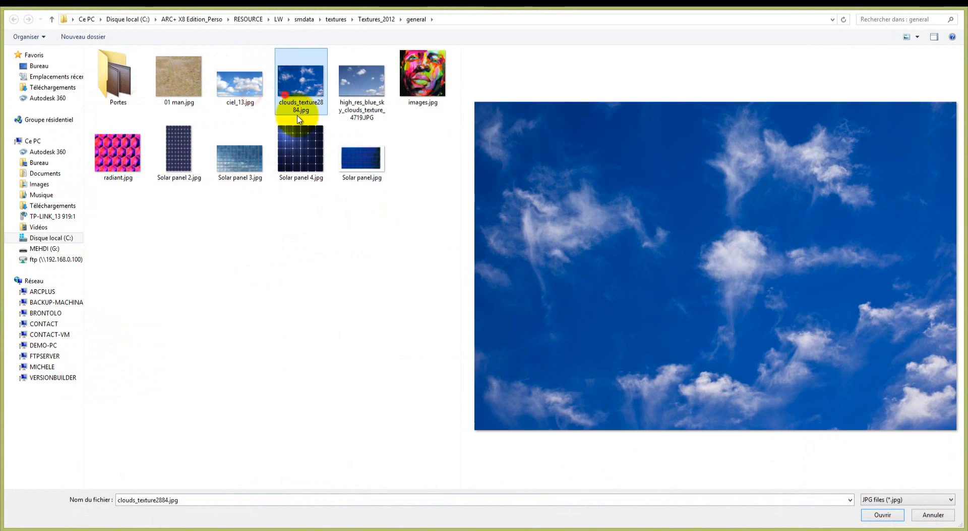
left_click(361, 89)
left_click(316, 84)
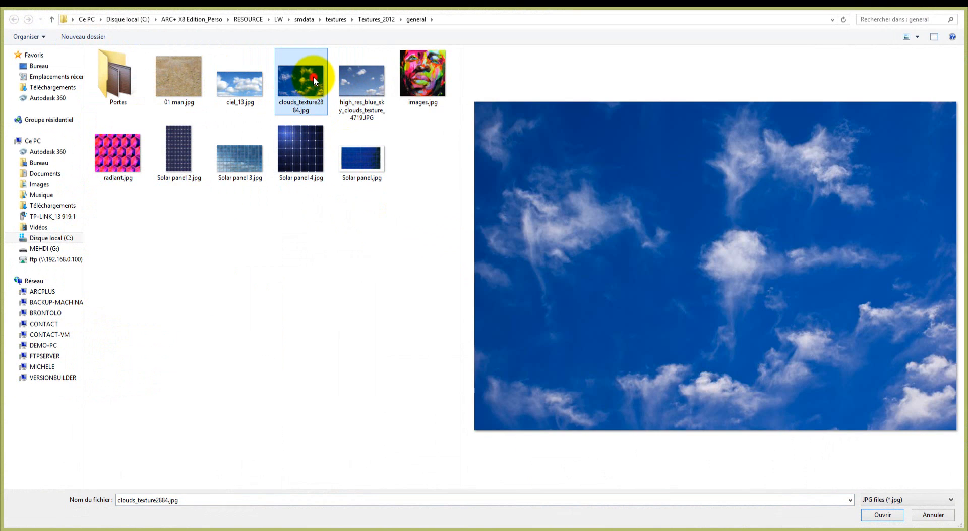
double_click(313, 77)
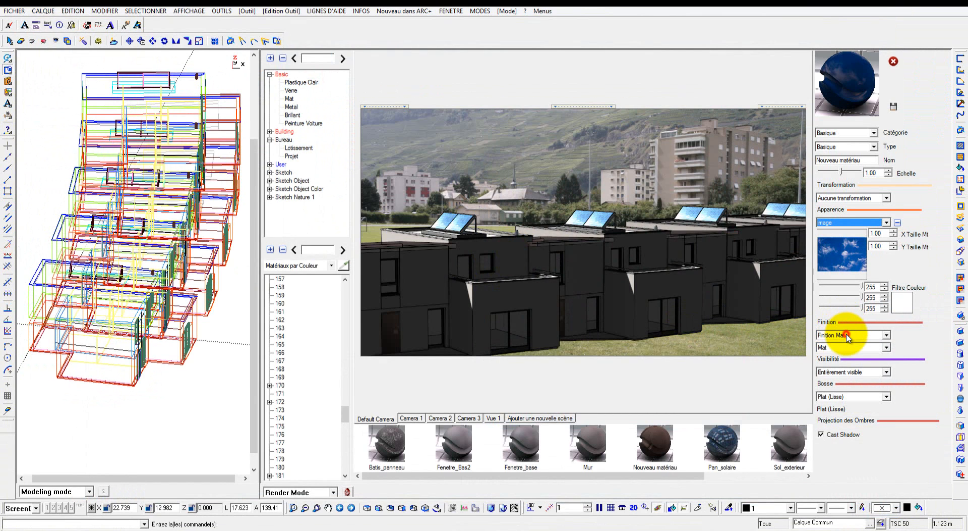
left_click(848, 337)
left_click(842, 364)
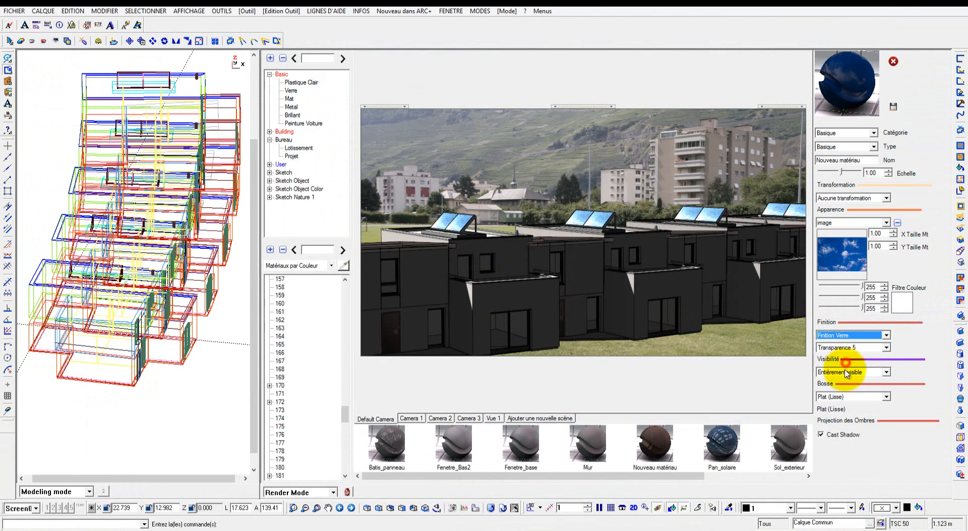
left_click(852, 335)
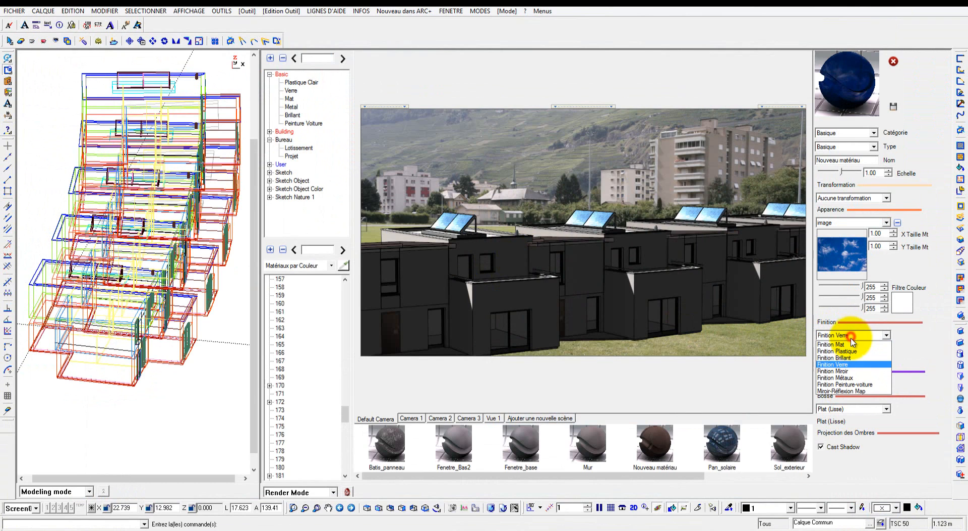
left_click(850, 345)
Set the material's visibility to Visibilité partielle with a level of 0.20 and turn off Cast Shadow.
left_click(858, 372)
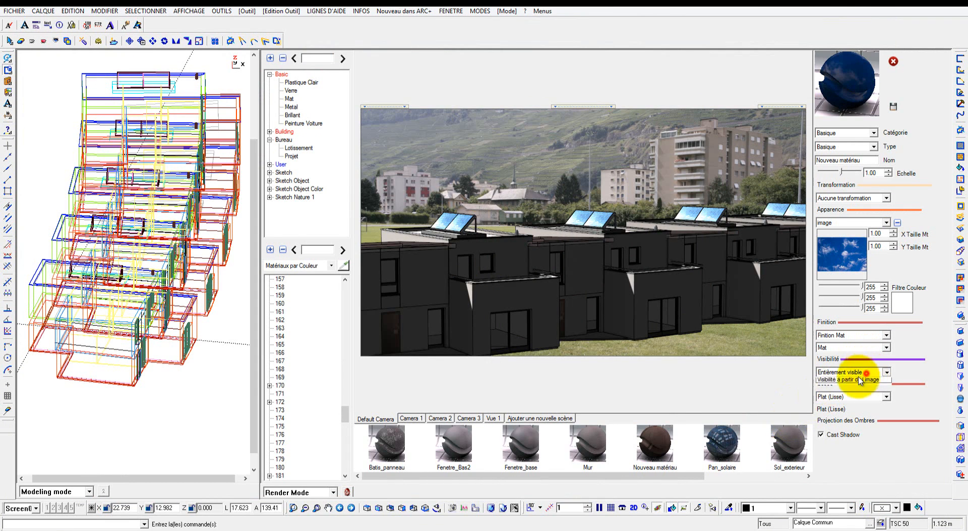
left_click(842, 389)
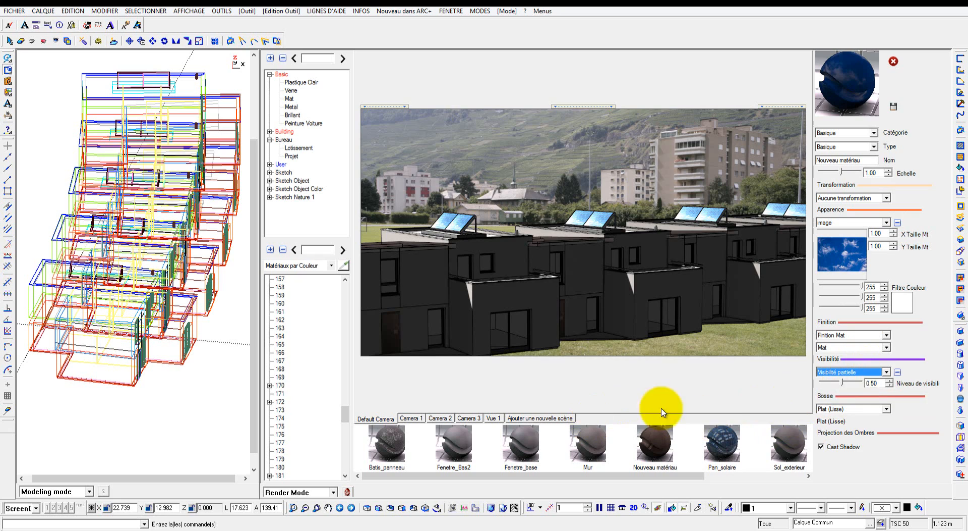
left_click_drag(844, 384, 832, 386)
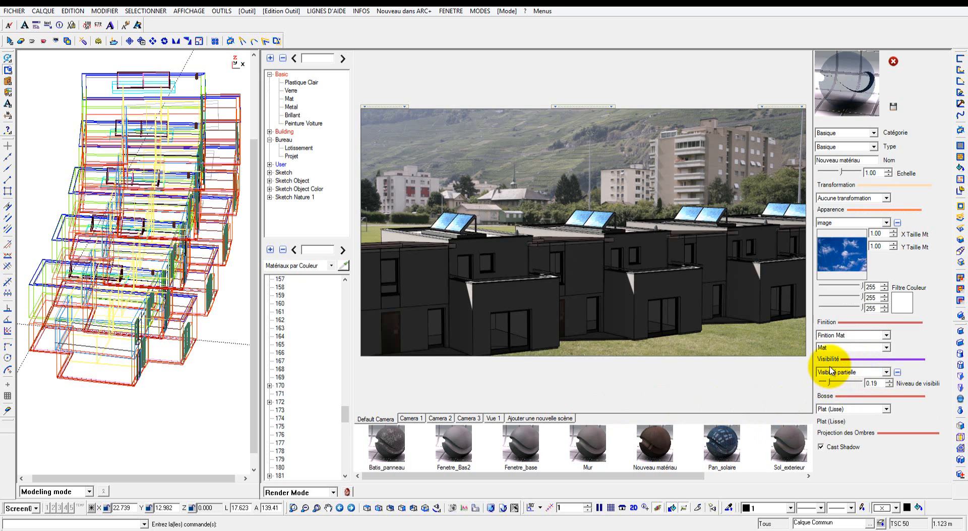
double_click(873, 383)
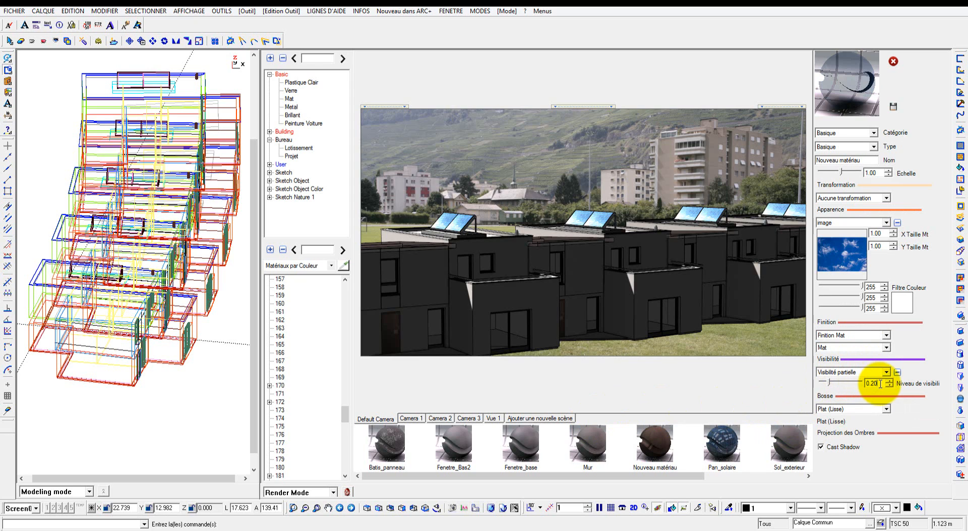
left_click(823, 447)
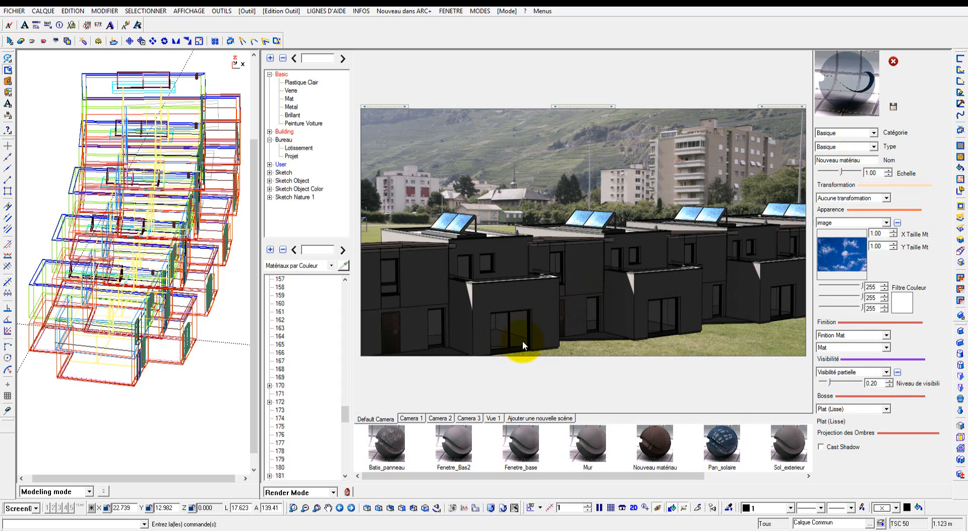
Name the cloud-image material Fenetre_verre and save it in the Lotissement category.
left_click(893, 111)
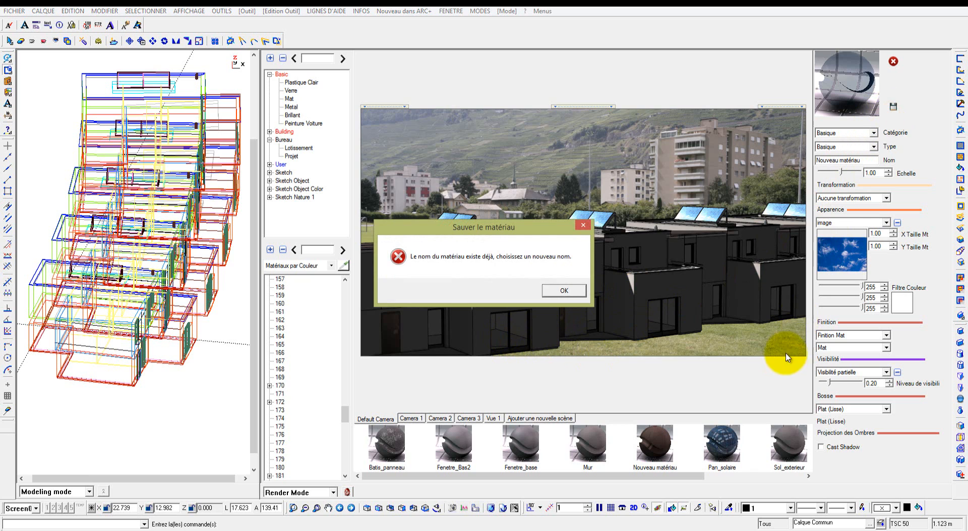
left_click(548, 292)
left_click(570, 291)
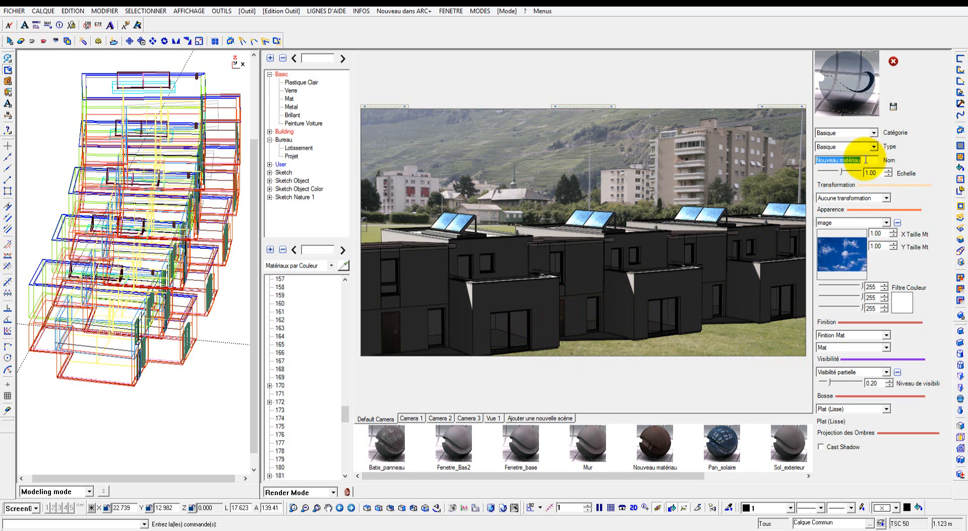
type("Fenetre_verre")
left_click(893, 108)
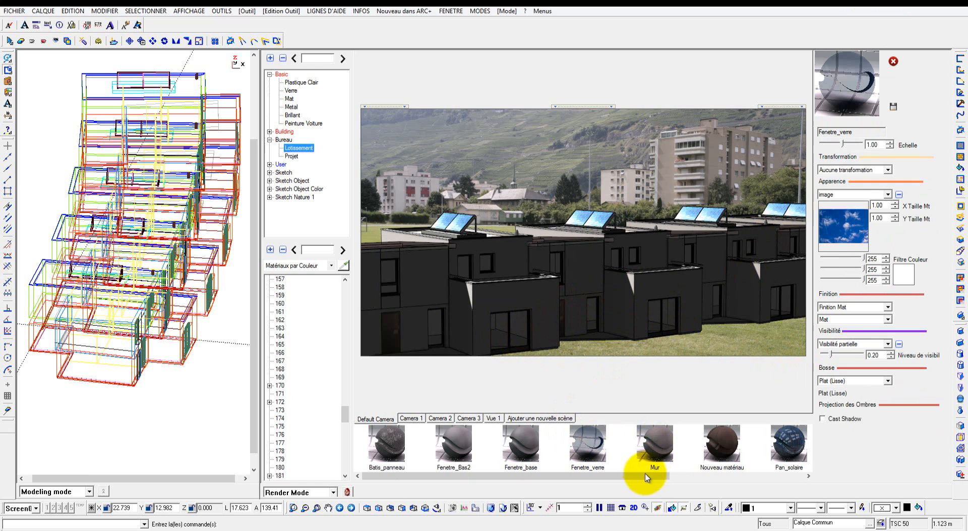
Apply the Fenetre_verre material to the ground-floor sliding window's glass, replacing the existing material.
left_click_drag(589, 449, 503, 338)
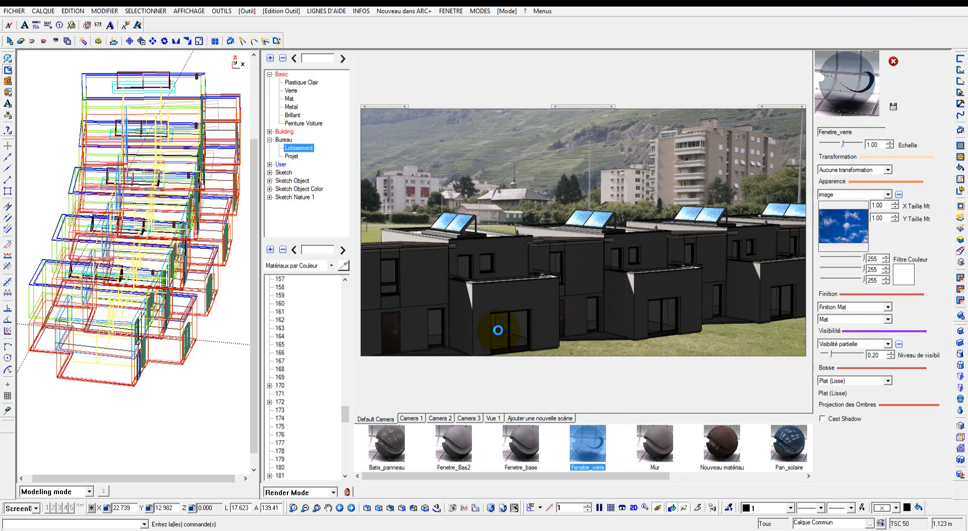
left_click_drag(498, 330, 498, 329)
left_click(498, 289)
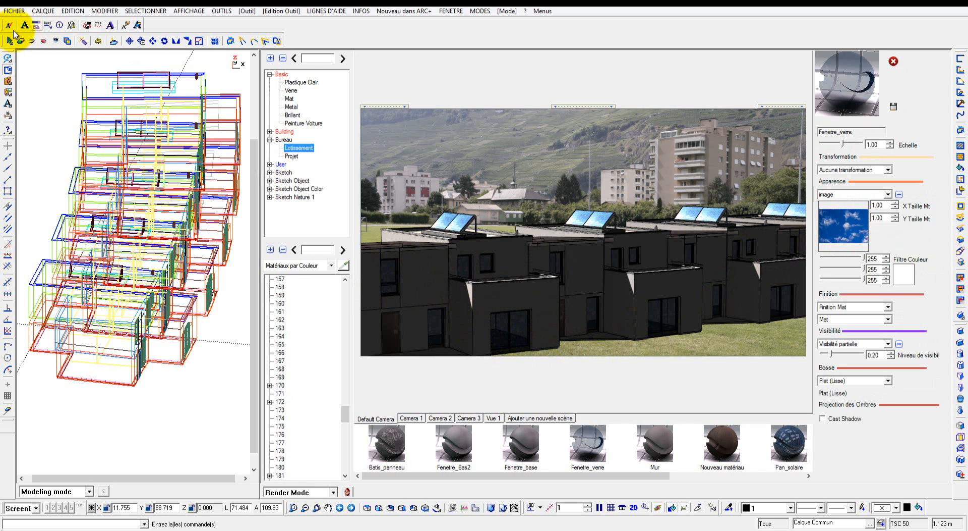
Save the maq_render file and switch to the full Render view of the housing.
left_click(14, 10)
left_click(25, 61)
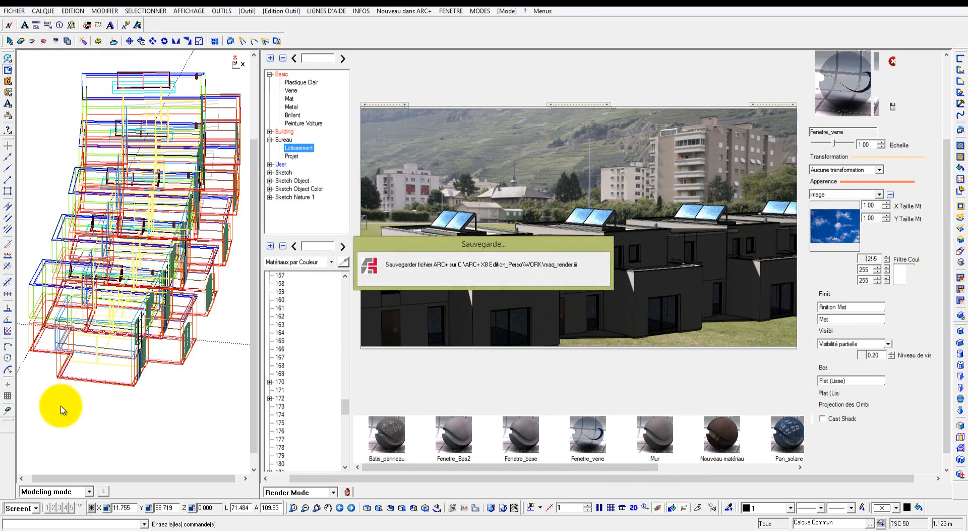
left_click(22, 508)
left_click(26, 456)
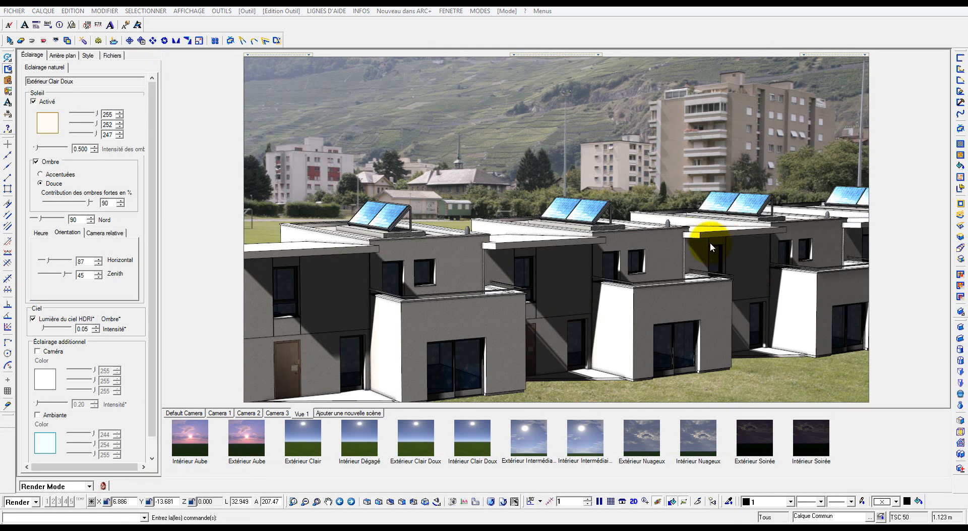
Launch a test render of Vue 1 with Fenêtre du render as the target, and cancel it before completion.
mouse_move(566, 39)
left_click(590, 69)
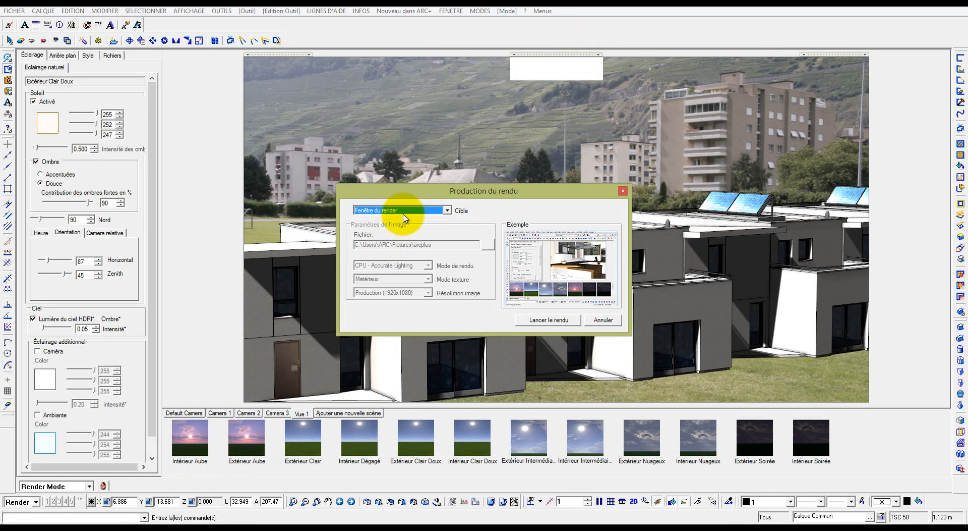
left_click(549, 320)
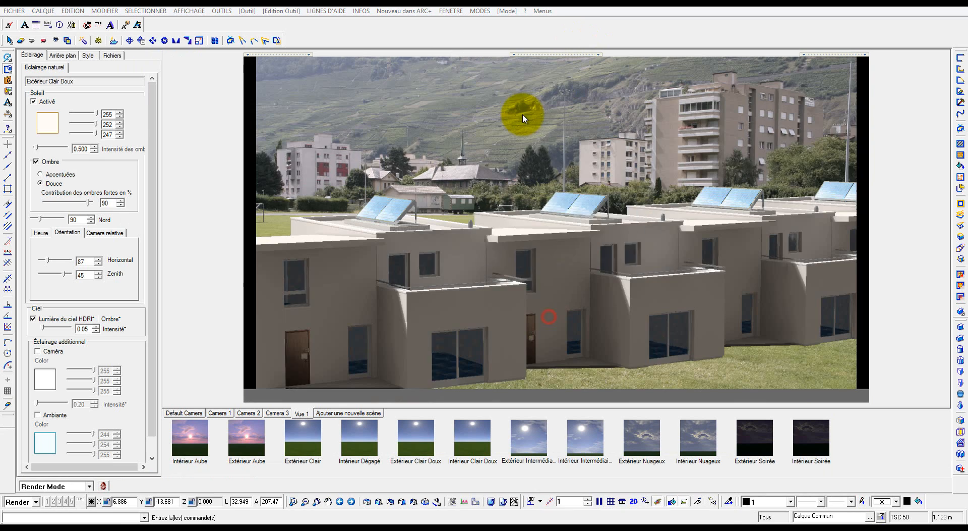
left_click(516, 249)
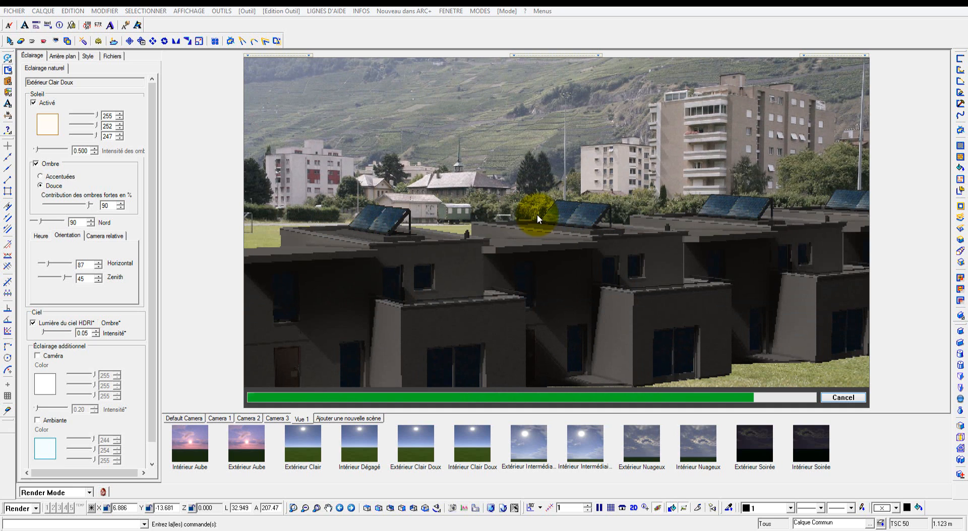
left_click(838, 396)
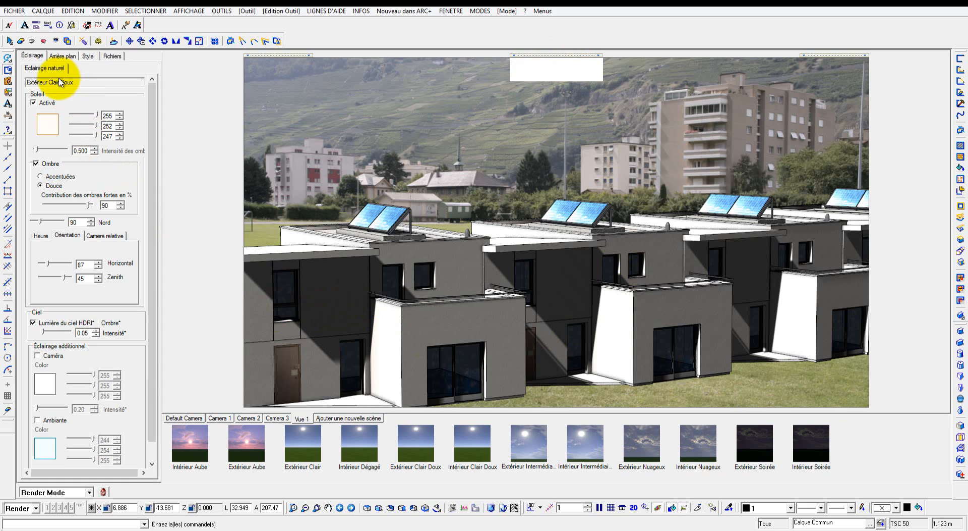
left_click(32, 55)
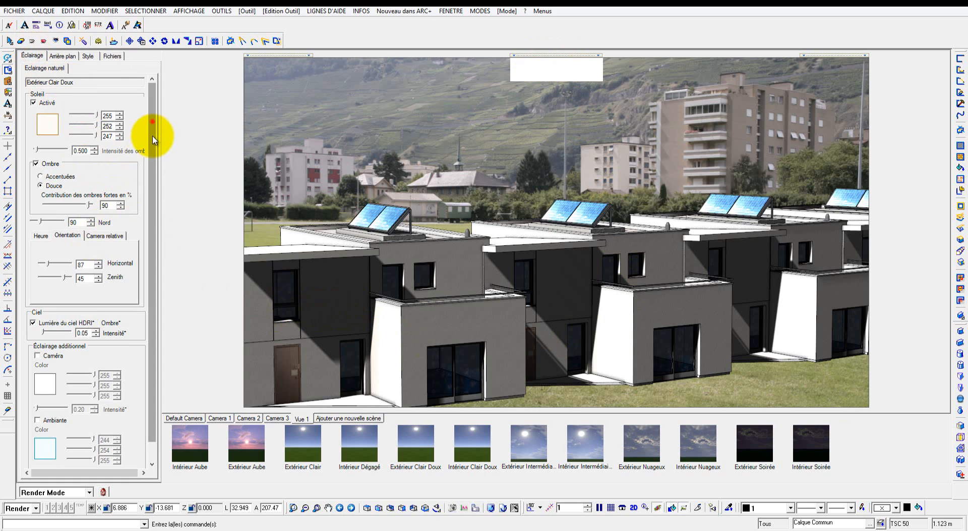
scroll(151, 134, "down", 1)
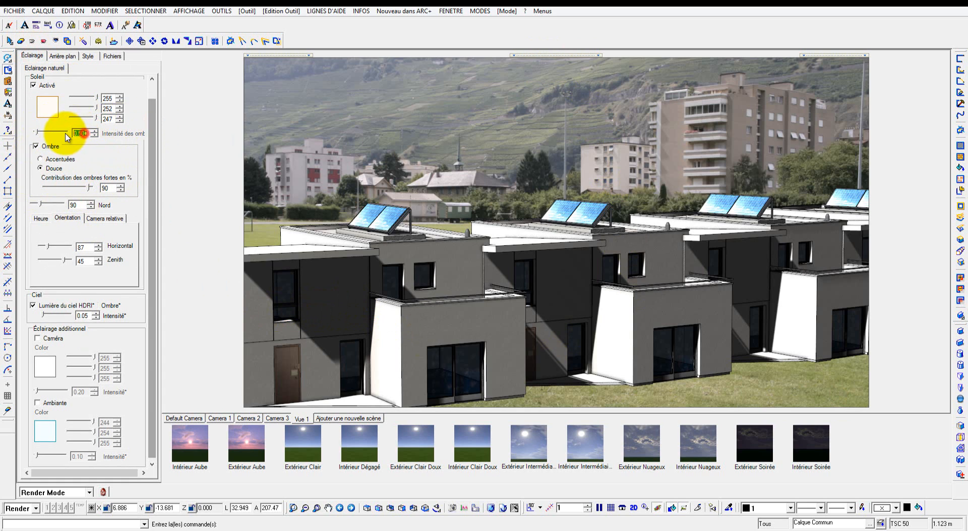
double_click(81, 315)
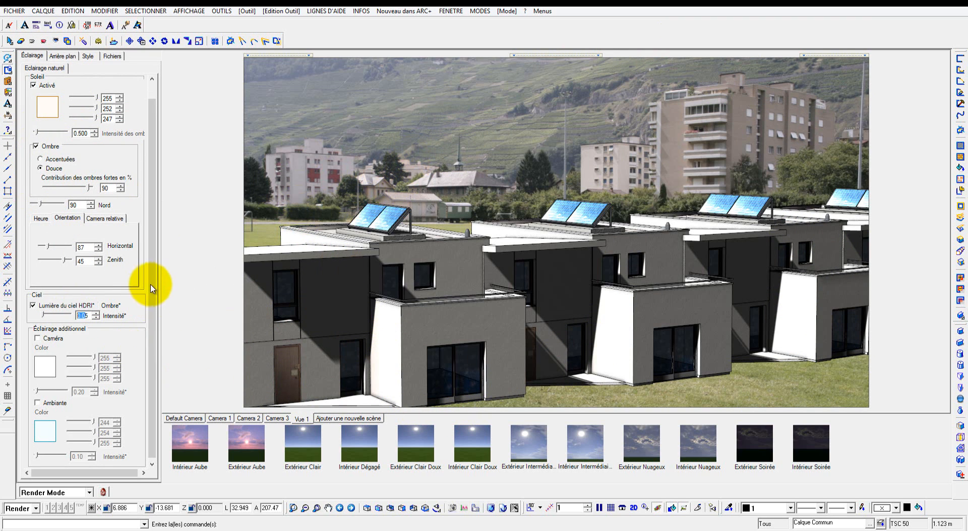
left_click_drag(153, 287, 168, 214)
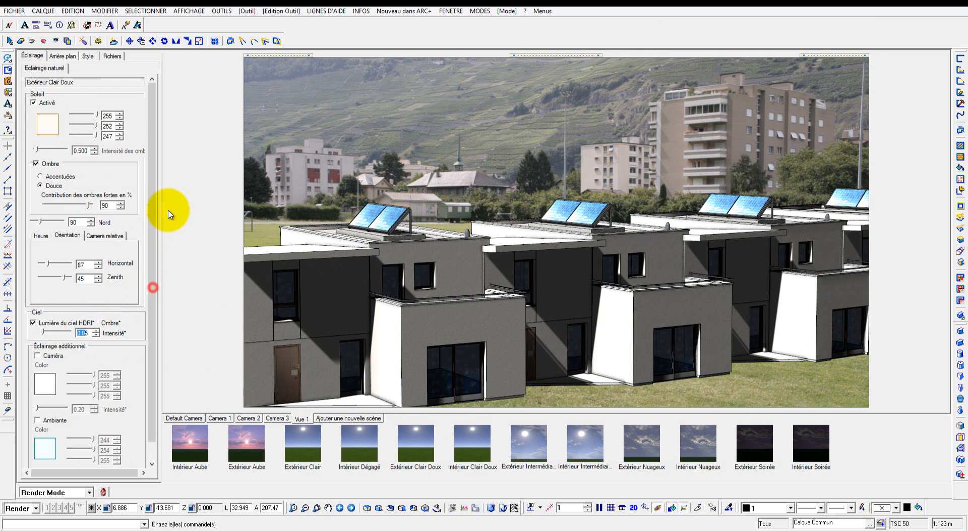
Set the exposure in the photorealistic style's colour balance to 0.89.
left_click(89, 56)
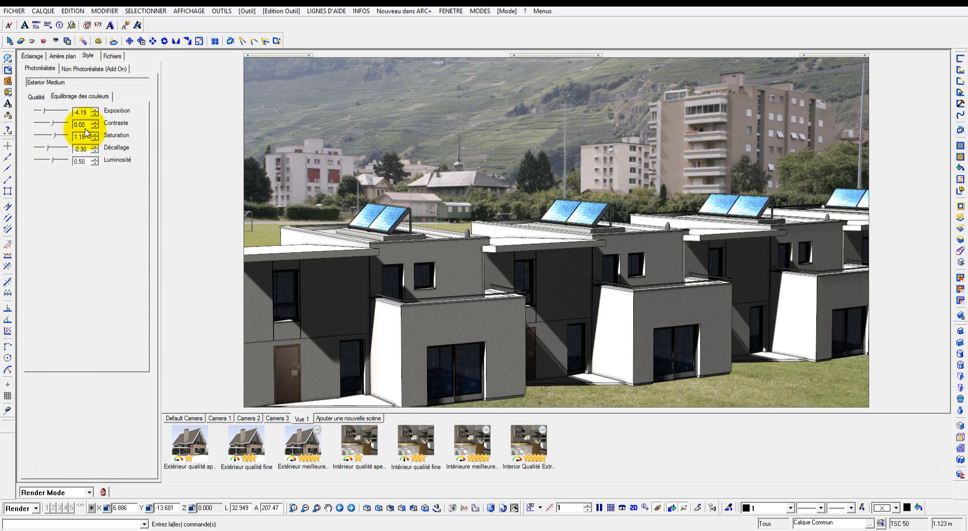
double_click(81, 112)
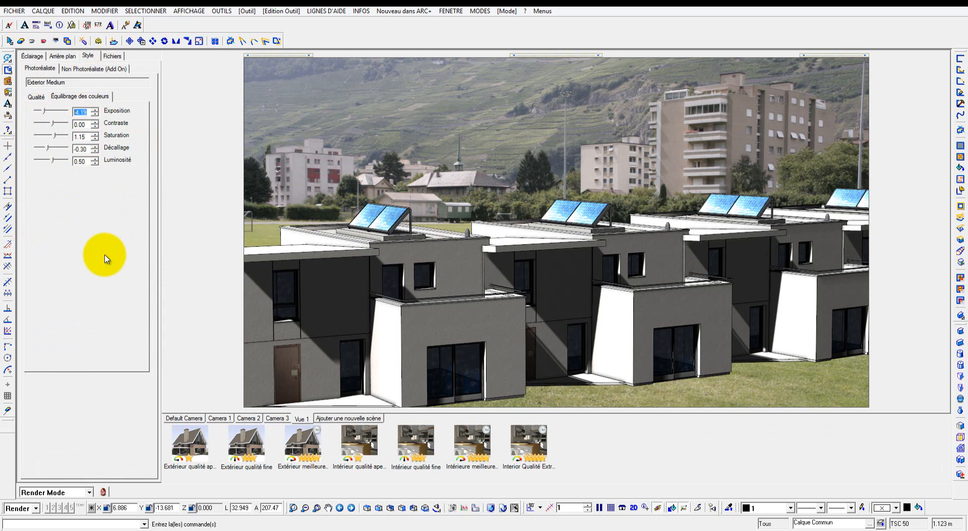
key("Return")
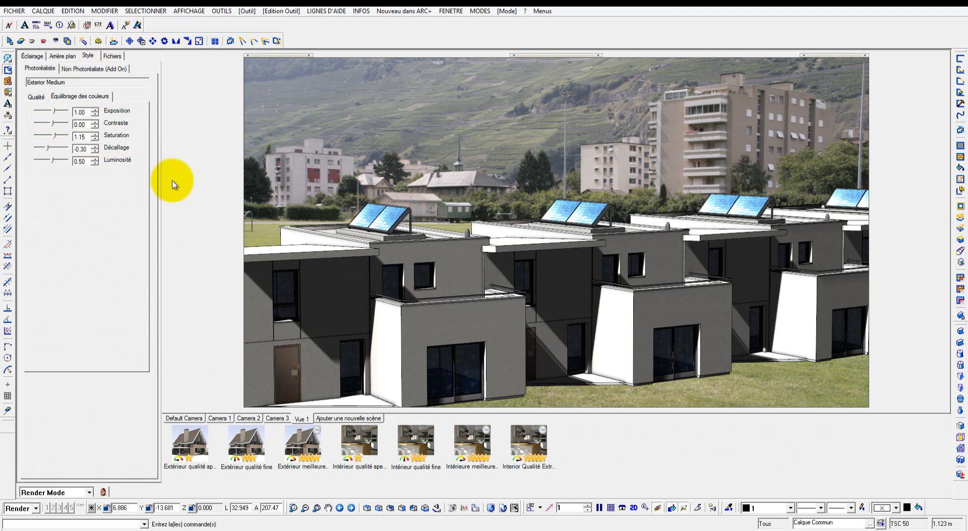
left_click_drag(57, 116, 44, 115)
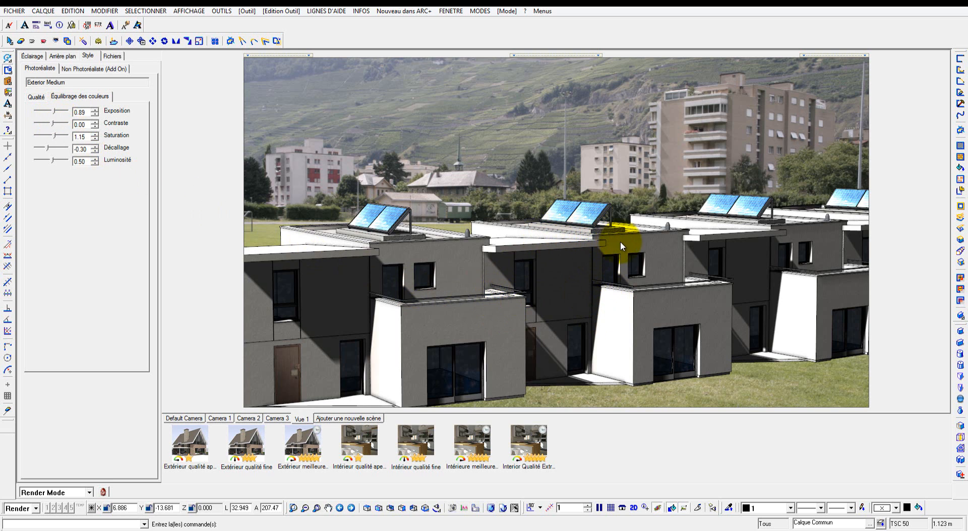
mouse_move(588, 61)
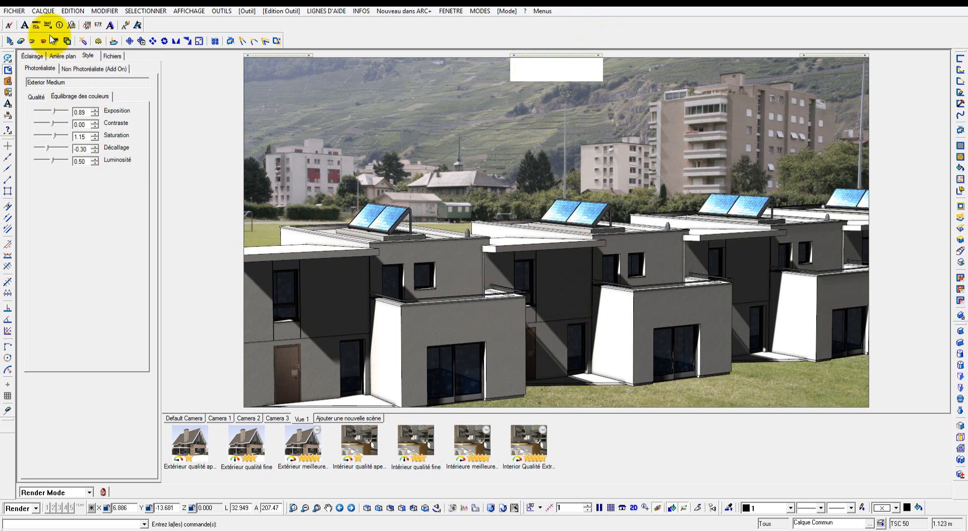
Apply the Extérieur qualité fine photorealistic render style to Vue 1 and return to its colour balance settings.
left_click(33, 57)
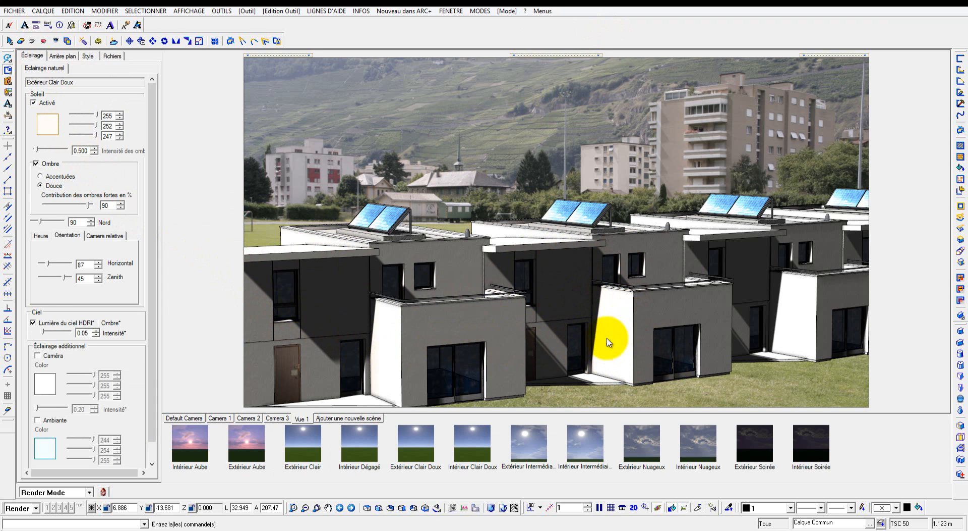
left_click(388, 354)
middle_click_drag(643, 279, 647, 291)
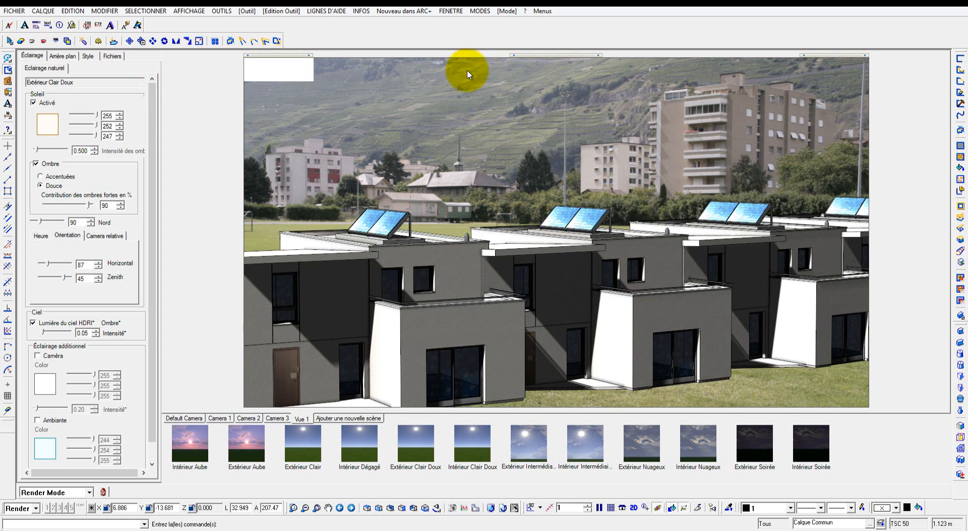
left_click(89, 56)
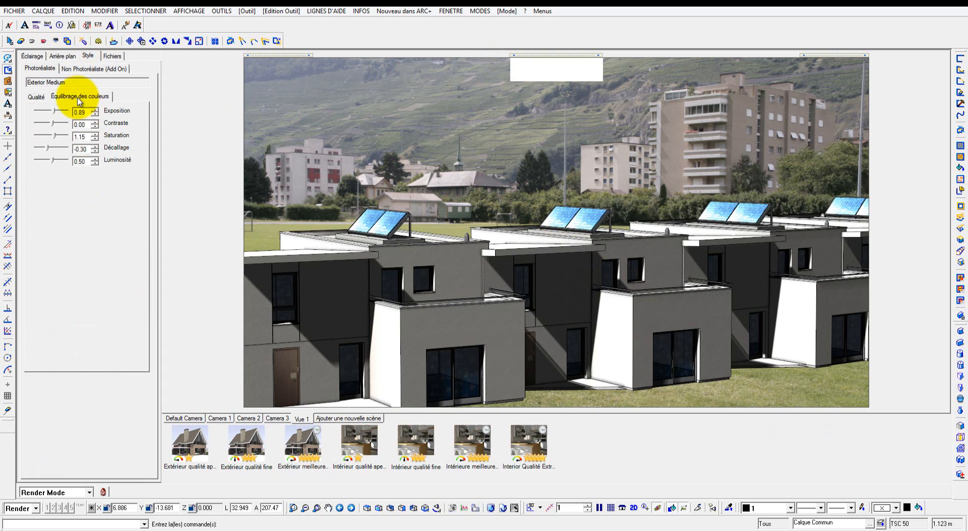
left_click(38, 96)
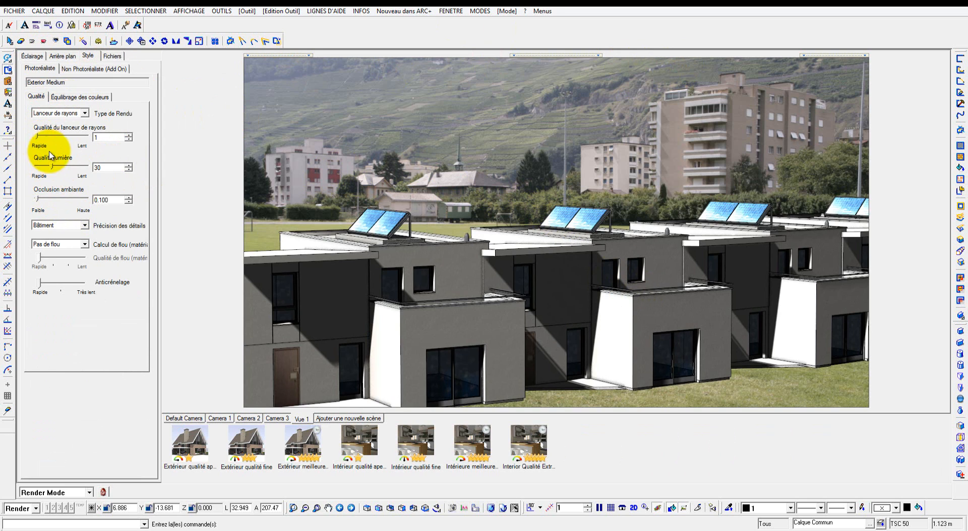
left_click(255, 449)
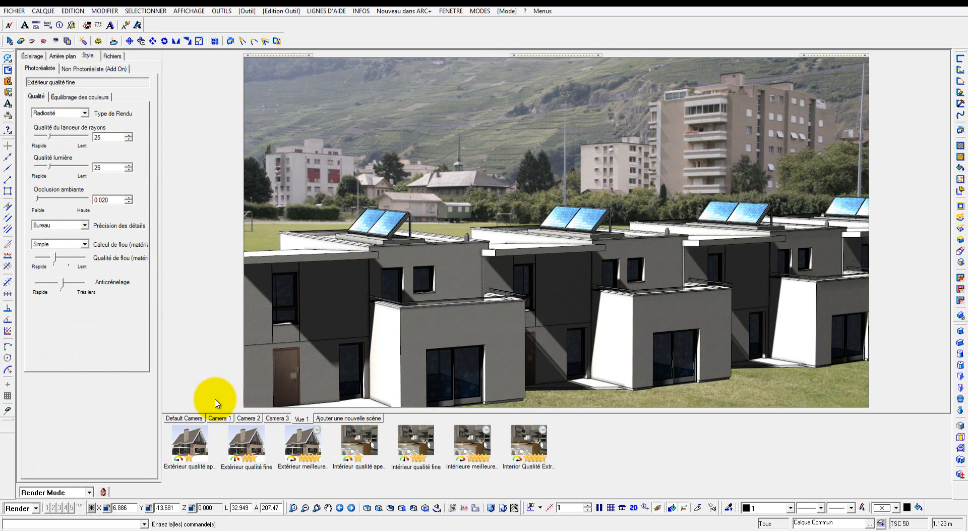
left_click(78, 96)
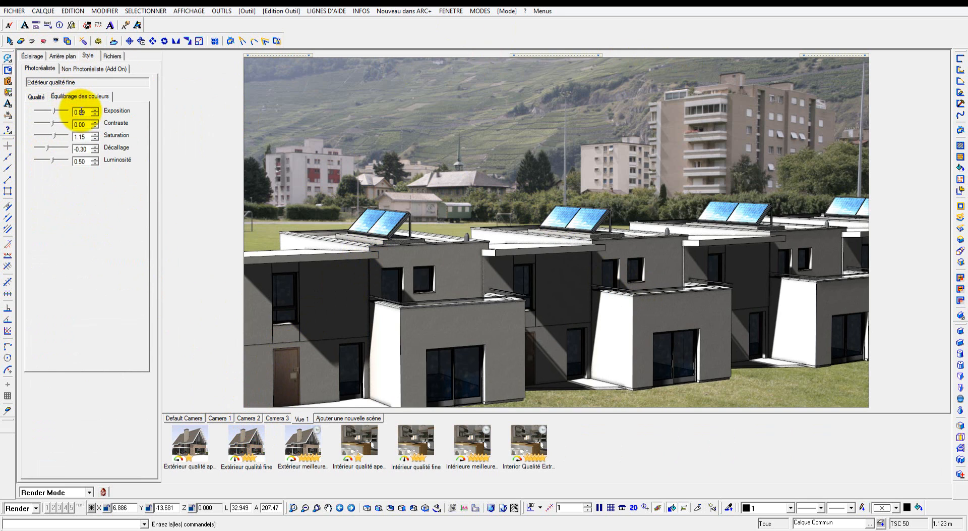
Render Vue 1 with Fenêtre du render as the target, regenerating the image, and close the finished preview.
left_click(591, 70)
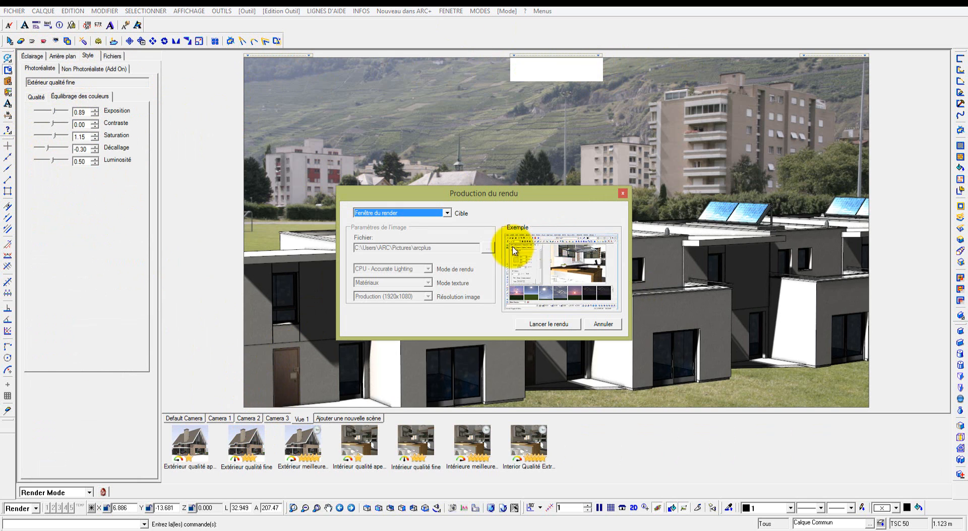
left_click(555, 323)
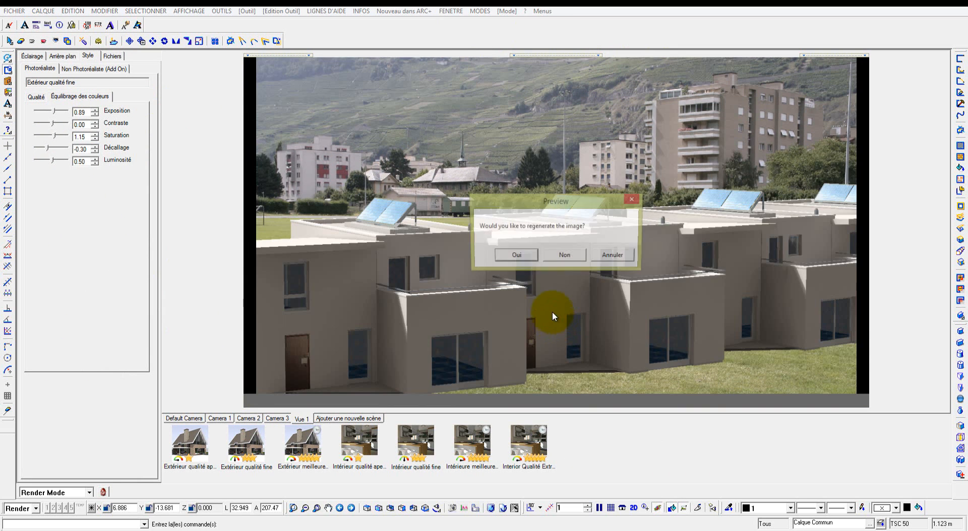
left_click(523, 255)
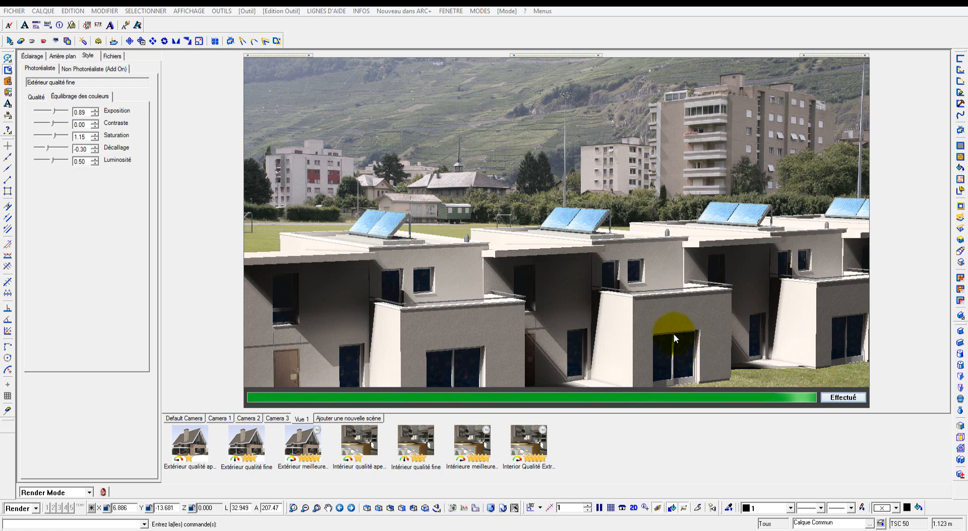
left_click(831, 397)
Pick the Fenetre_verre material from the ground-floor sliding window's glass and set its finish to Finition Verre.
mouse_move(519, 70)
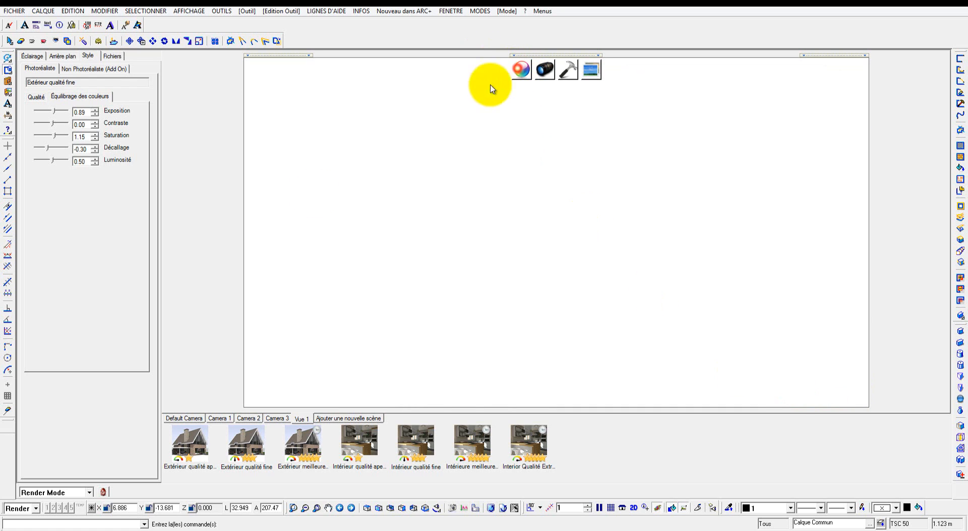
left_click(521, 70)
left_click(99, 265)
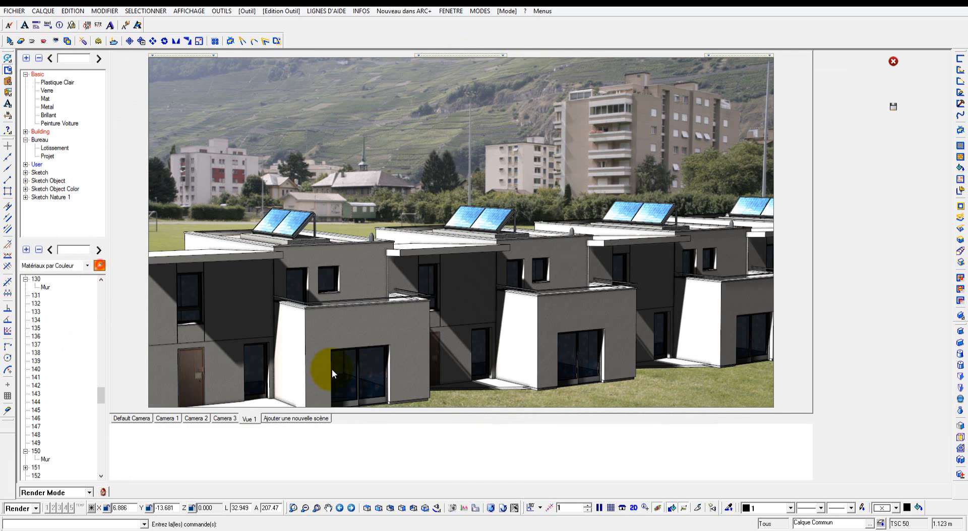
left_click(345, 373)
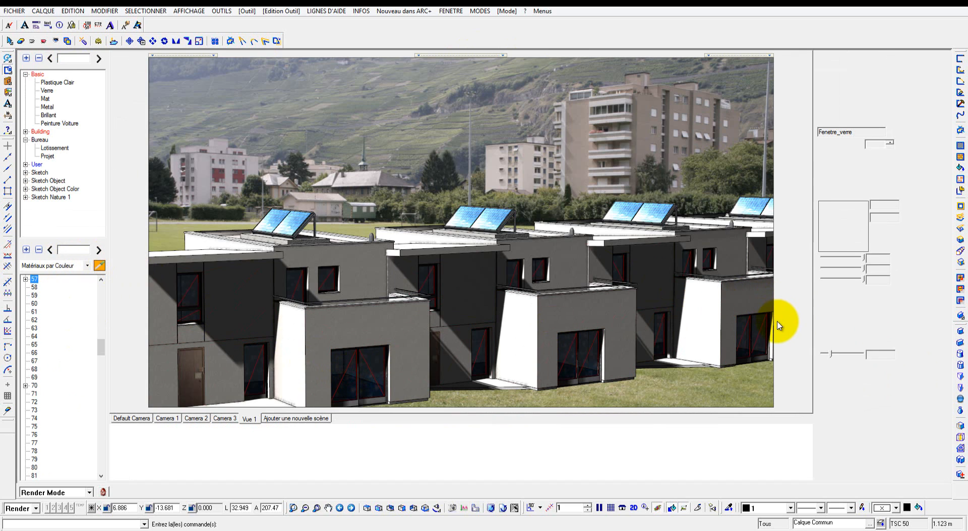
left_click(880, 355)
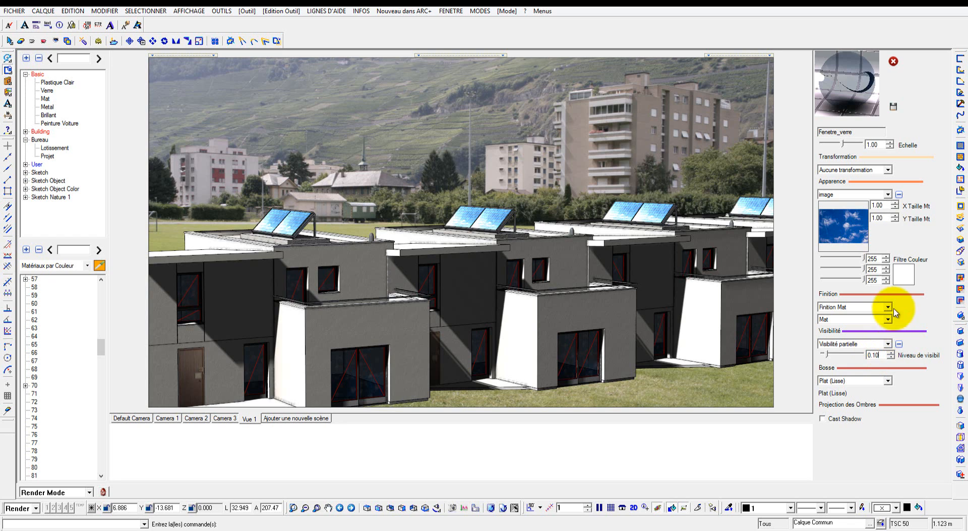
left_click(867, 306)
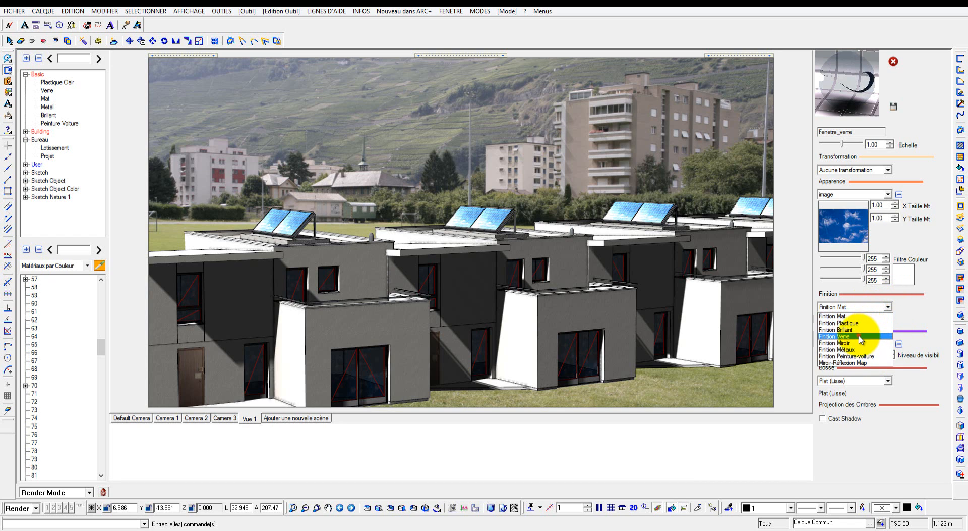
left_click(864, 336)
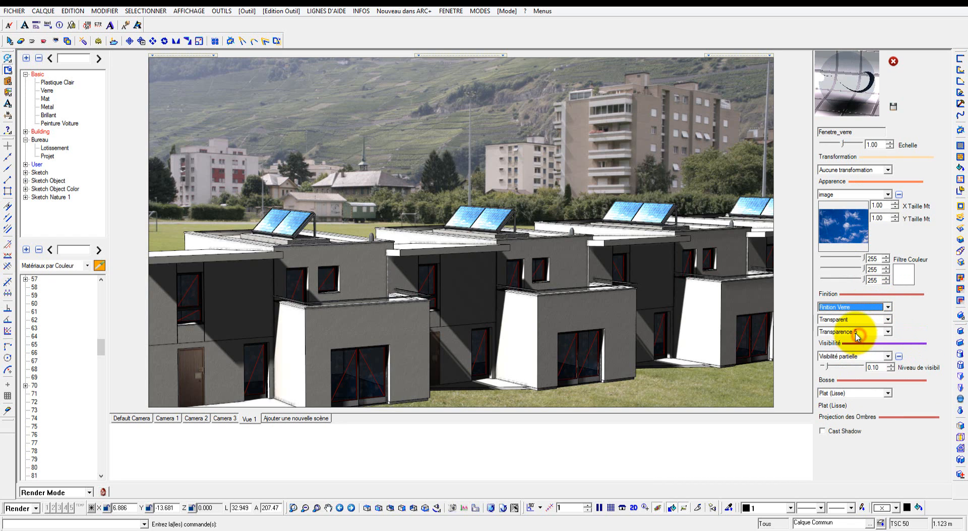
Set the Fenetre_verre material's partial visibility level to 0.20, save the material and end material picking.
left_click(893, 107)
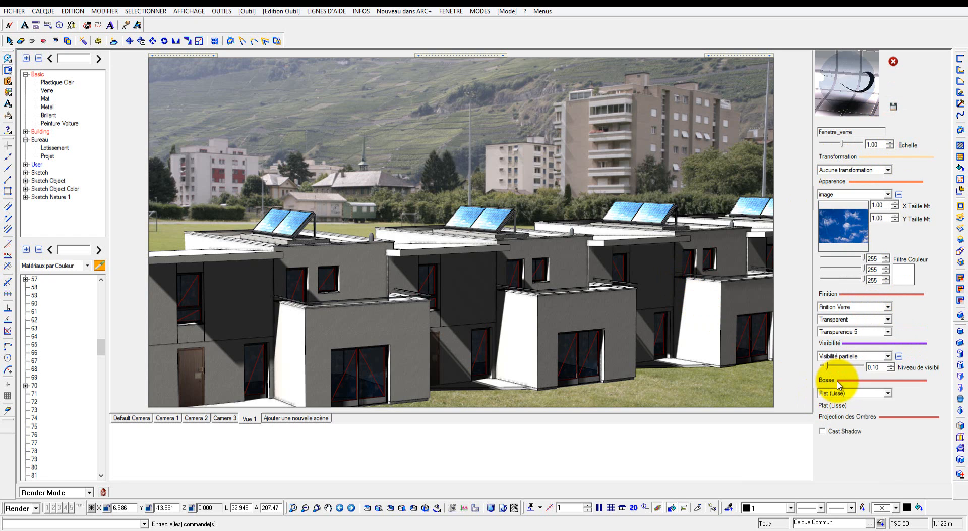
left_click(892, 107)
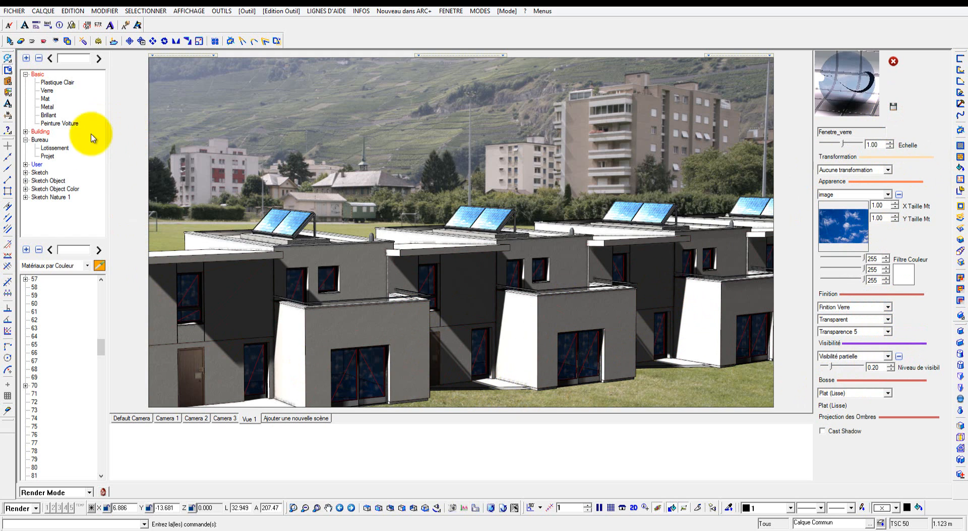
left_click(98, 265)
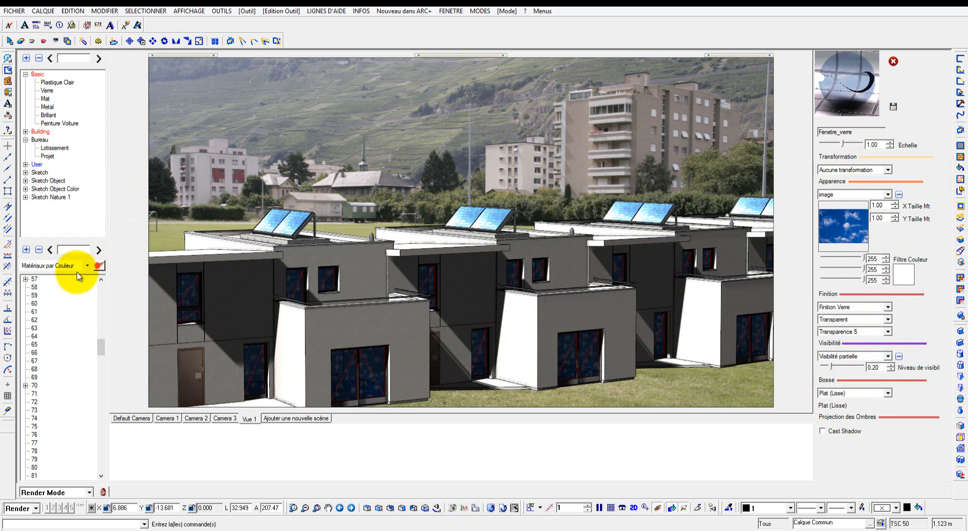
Return to the full render view and choose uncompressed TIFF 24 Bits as the output image format.
left_click(473, 71)
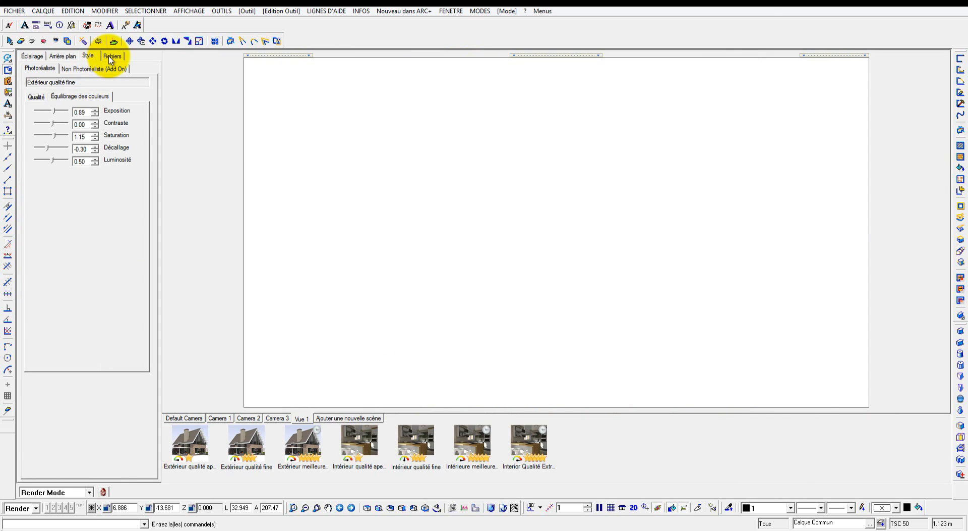
left_click(111, 56)
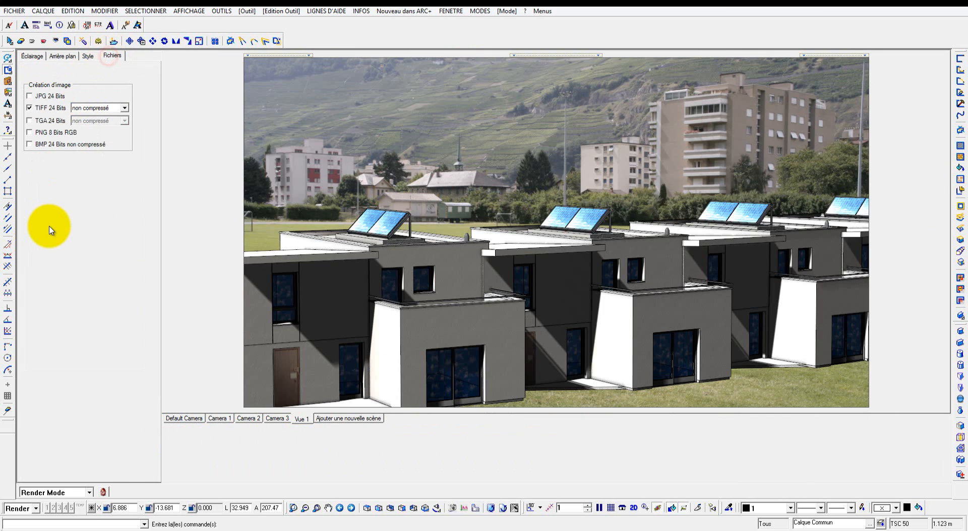
left_click(30, 107)
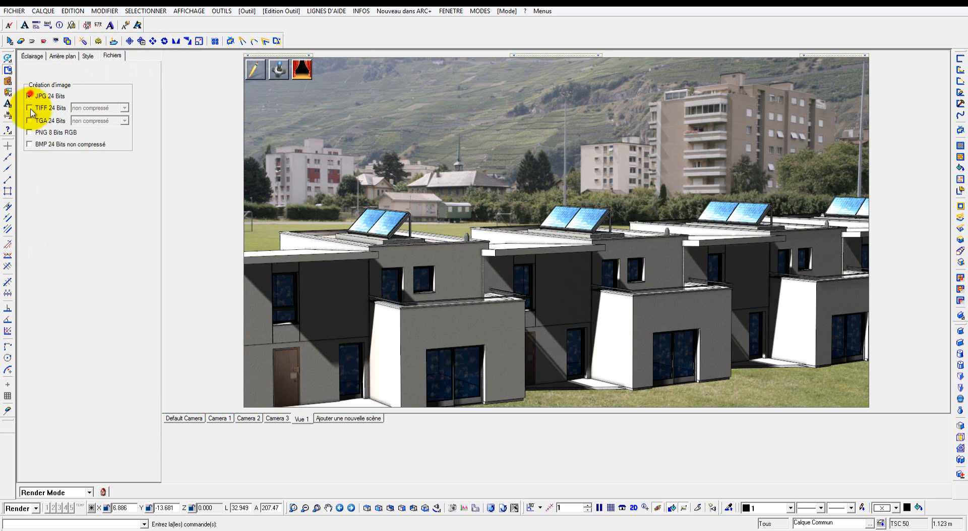
left_click(30, 107)
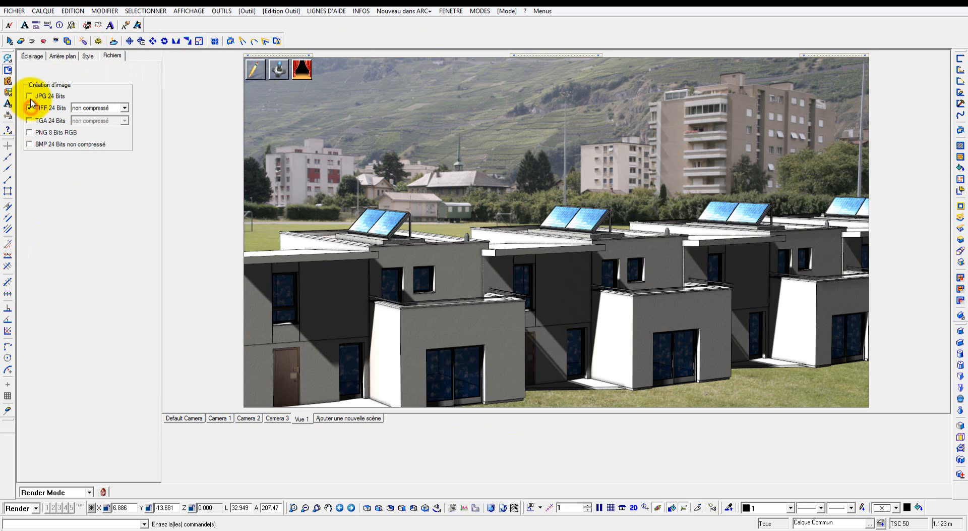
left_click(94, 107)
left_click(87, 107)
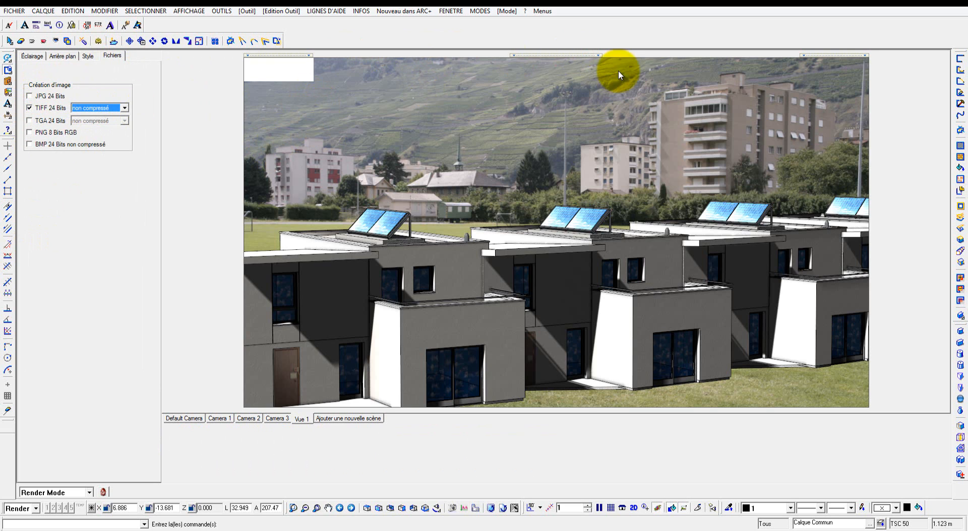
Open the render production settings for Vue 1 and set the target to Sauver dans un fichier.
left_click(589, 67)
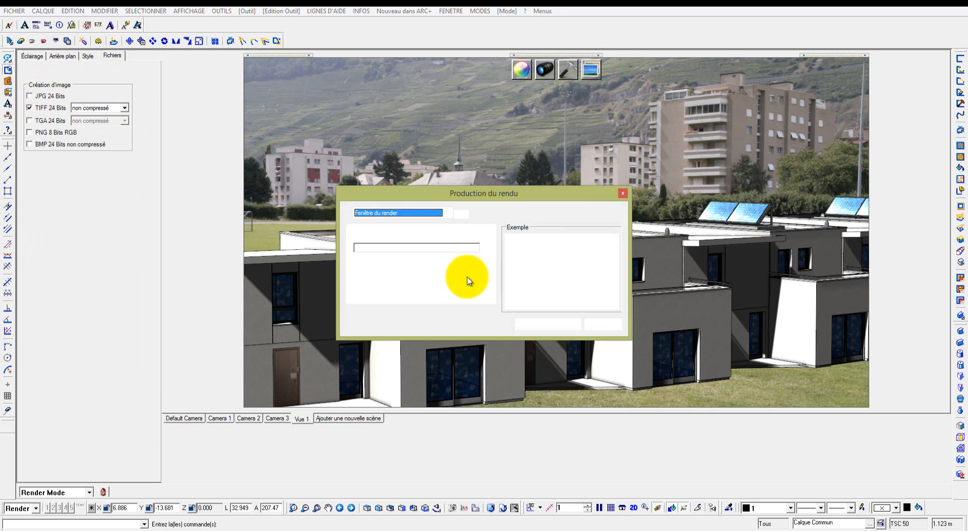
left_click(414, 214)
left_click(381, 224)
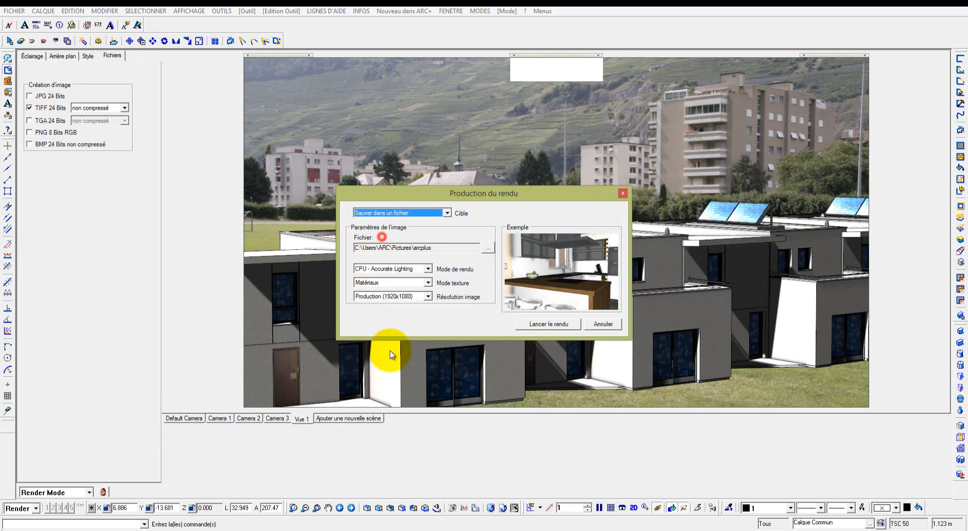
Set the render's output file to arcplus.tif in the WORK folder of ARC+ X8 Edition_Perso.
left_click(485, 247)
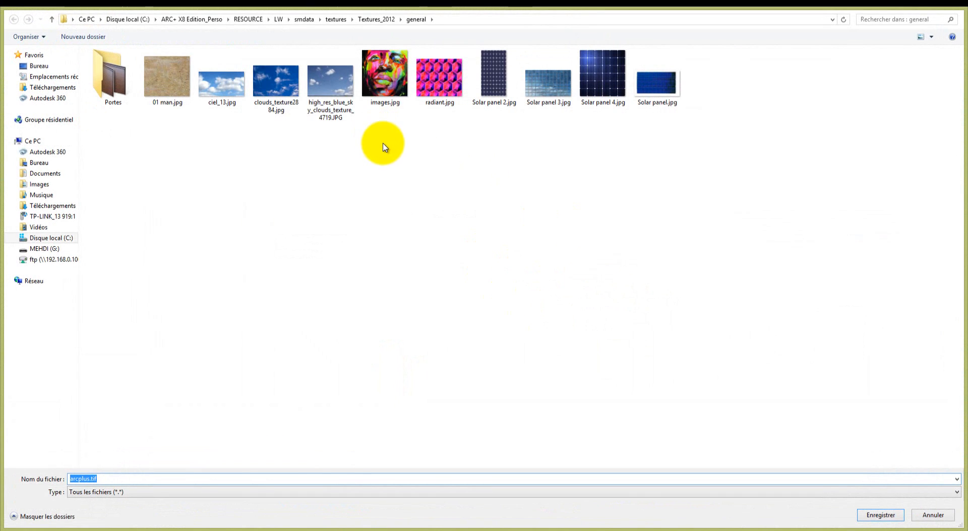
left_click(249, 273)
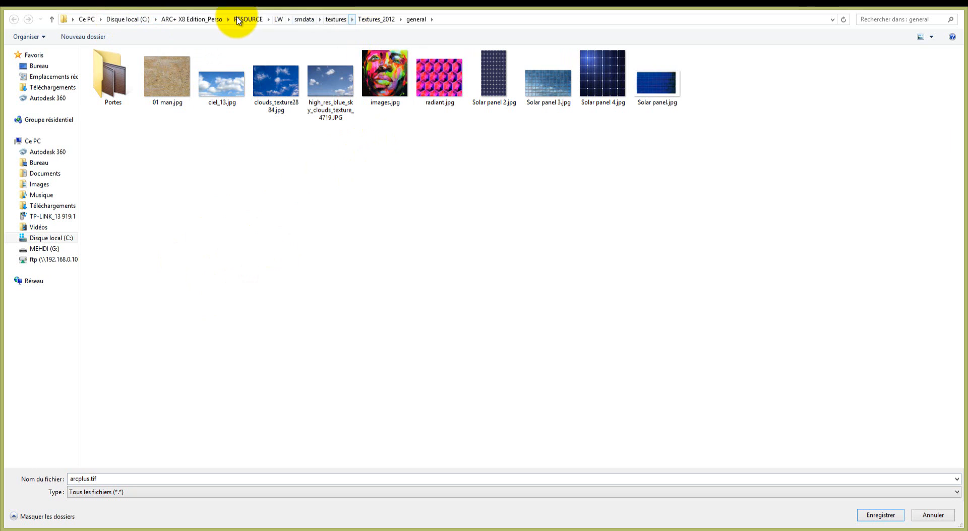
left_click(207, 22)
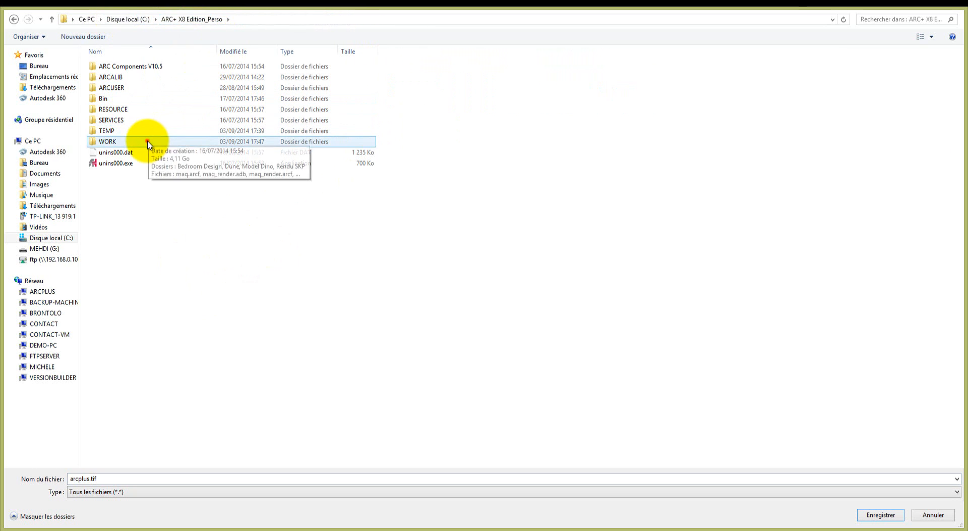
double_click(147, 142)
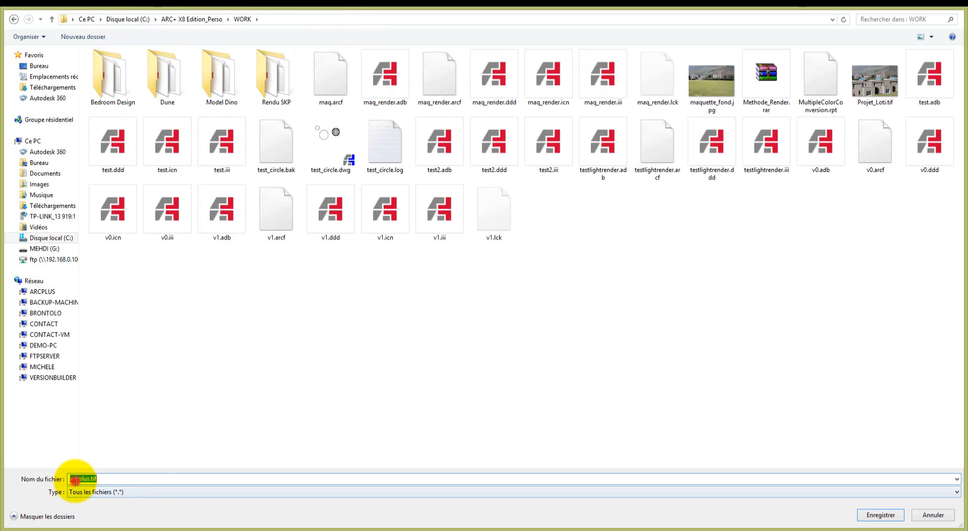
left_click(205, 402)
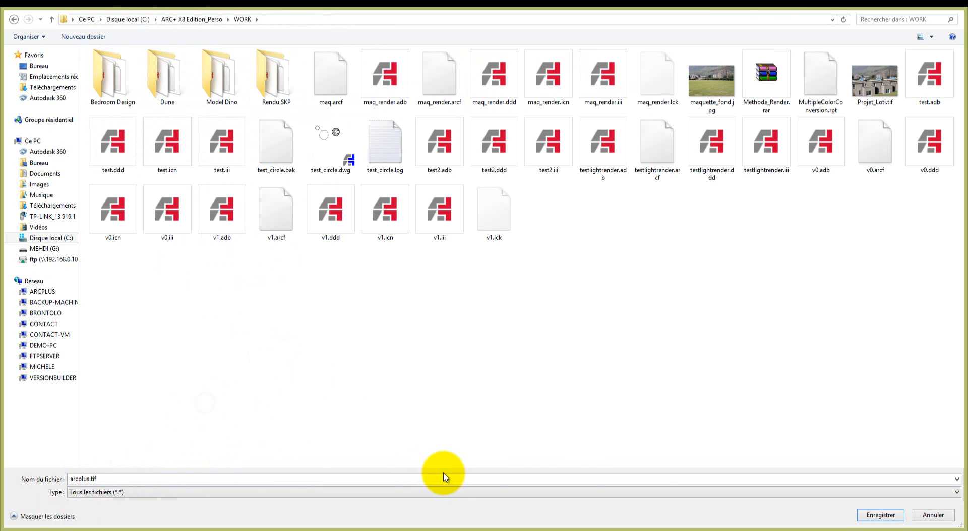
left_click(879, 515)
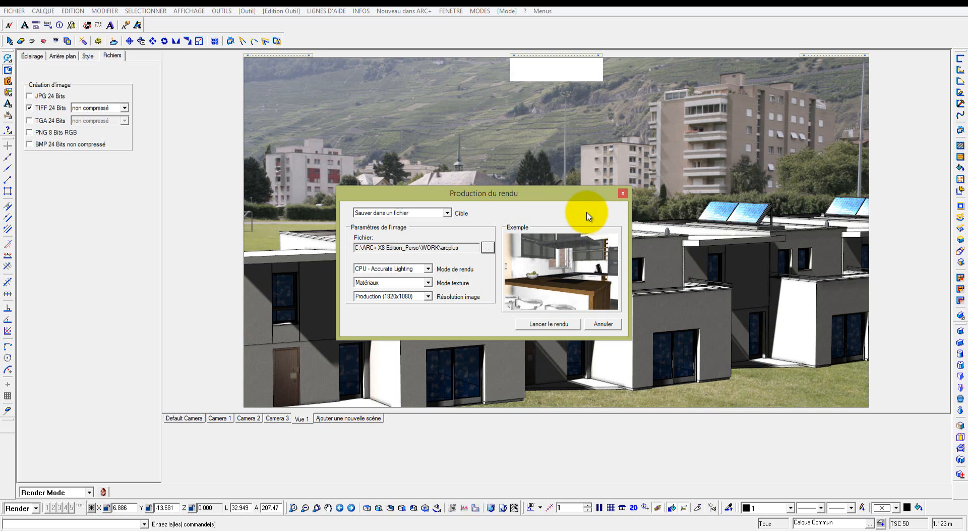
Launch the render to file and open the resulting image arcplus (2).tif from the WORK folder in File Explorer.
left_click_drag(522, 195, 520, 187)
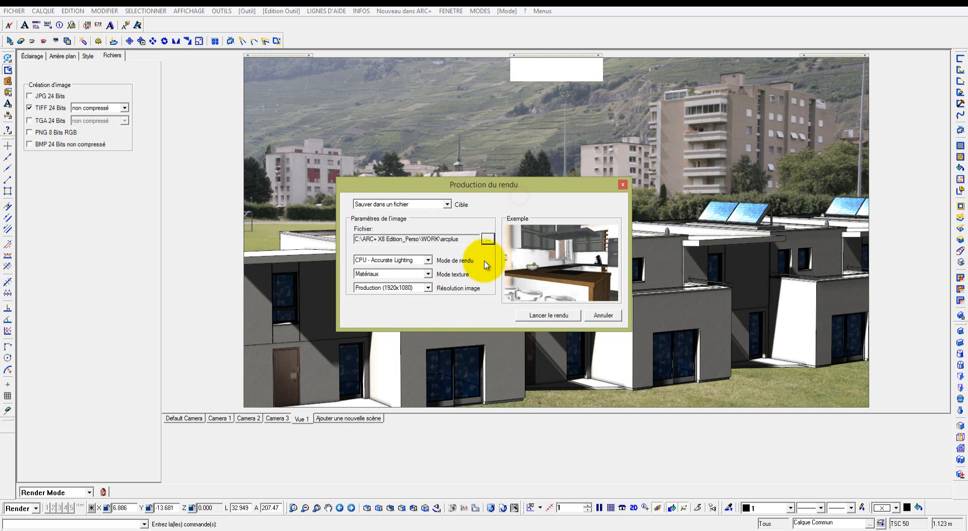
left_click(550, 316)
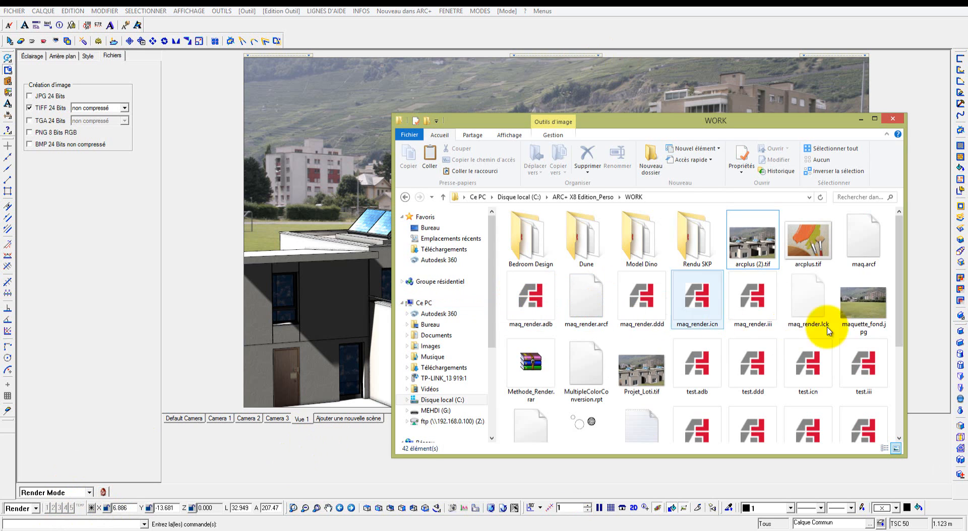
double_click(752, 252)
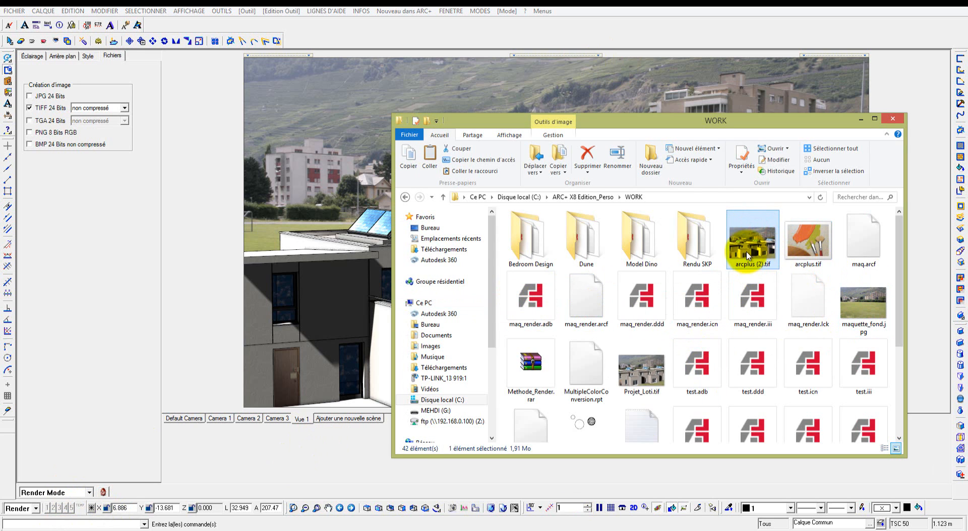